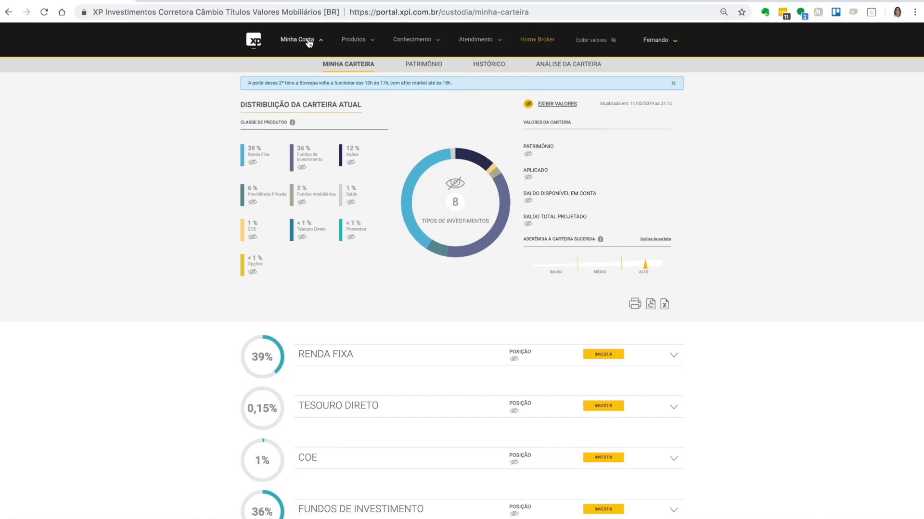
# - Open the Notas de Corretagem page of the XP Investimentos portal and bring up its date selection
pyautogui.click(307, 45)
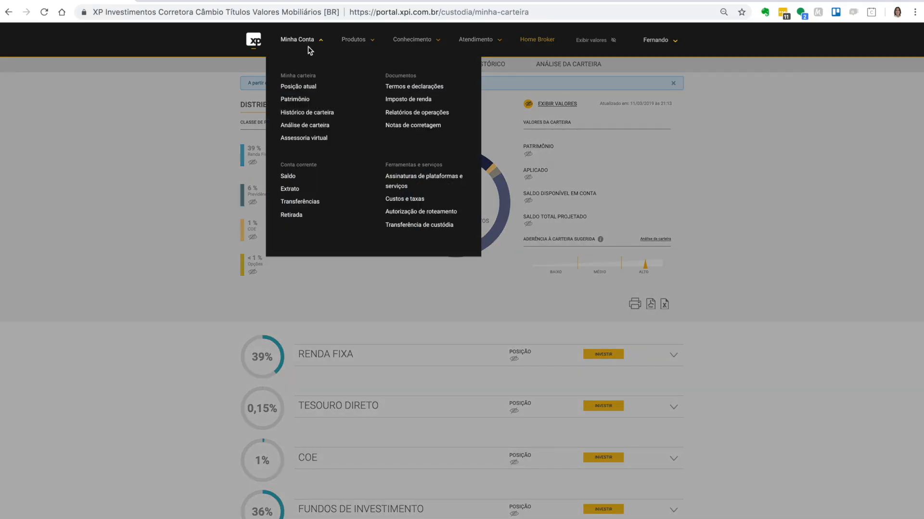
pyautogui.click(408, 127)
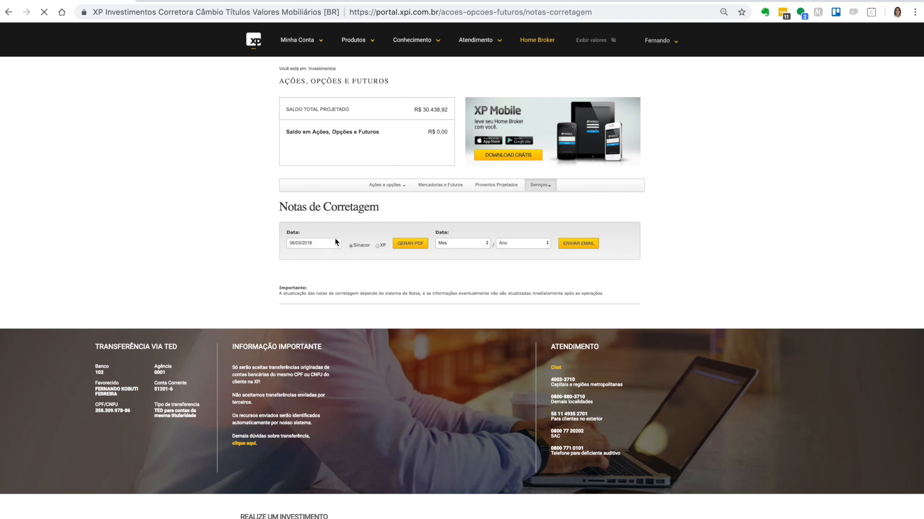
pyautogui.click(331, 243)
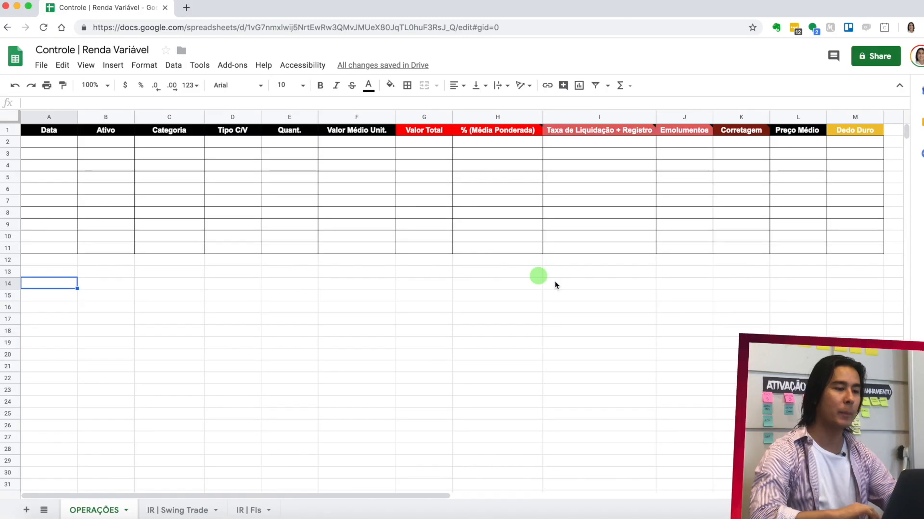
# - Open the brokerage note 06-08-ITSA4.png from the desktop and examine its trades, fees and financial summary
pyautogui.press('F11')
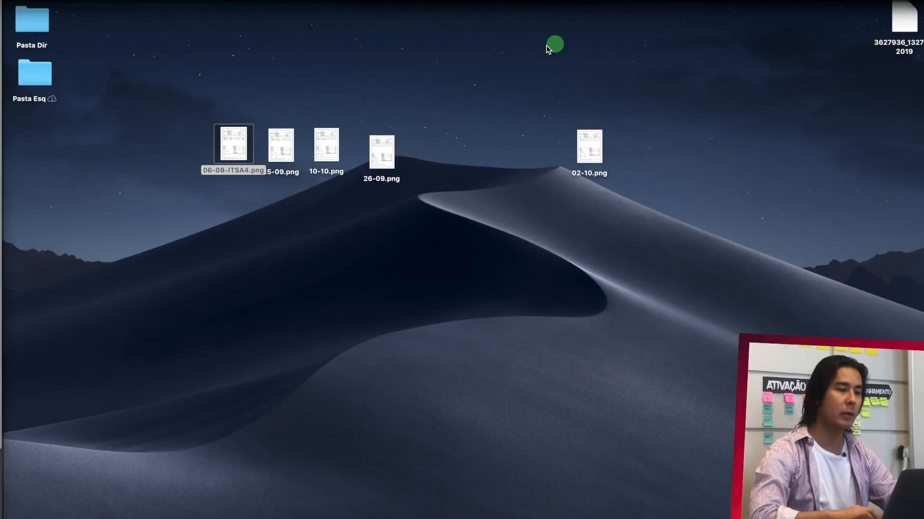
pyautogui.doubleClick(229, 135)
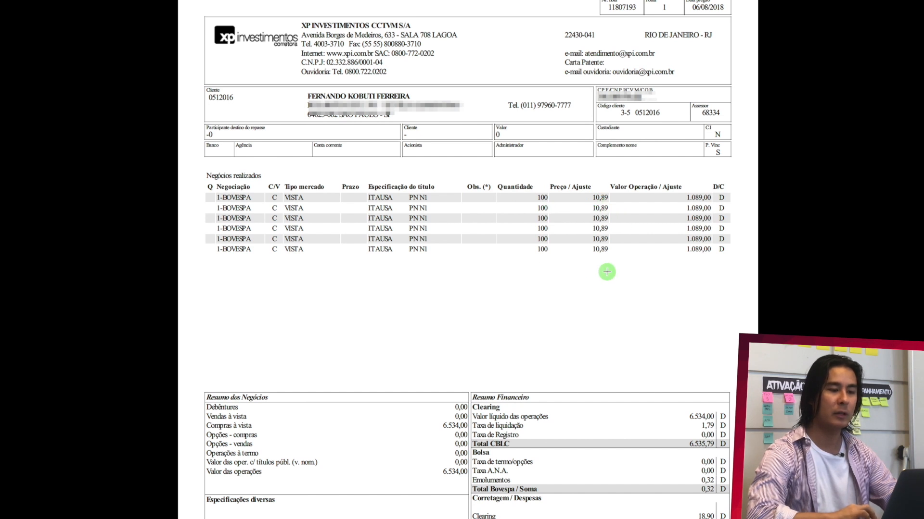
pyautogui.scroll(-1, 607, 272)
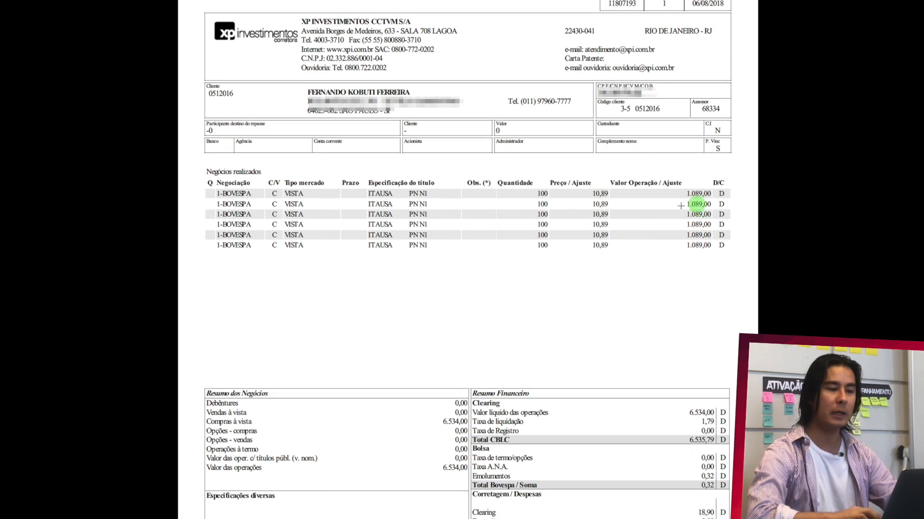
pyautogui.scroll(-2, 693, 297)
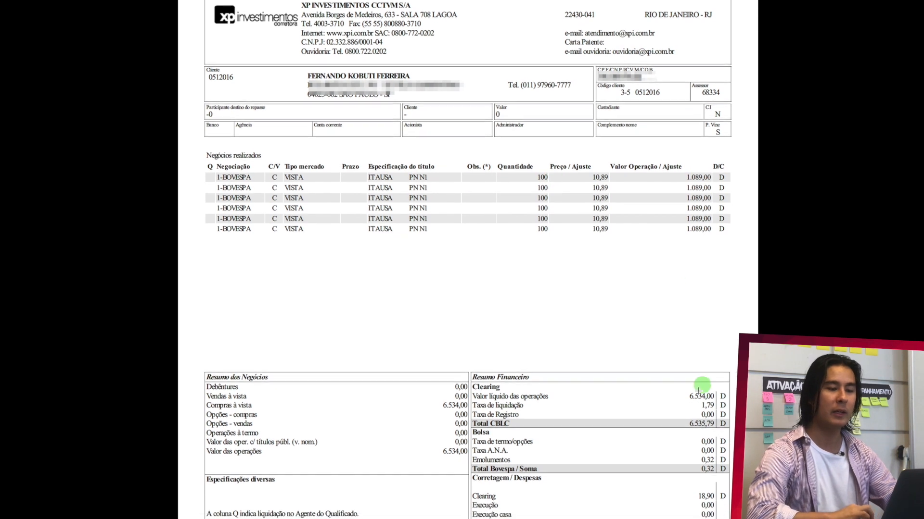
pyautogui.scroll(-2, 682, 188)
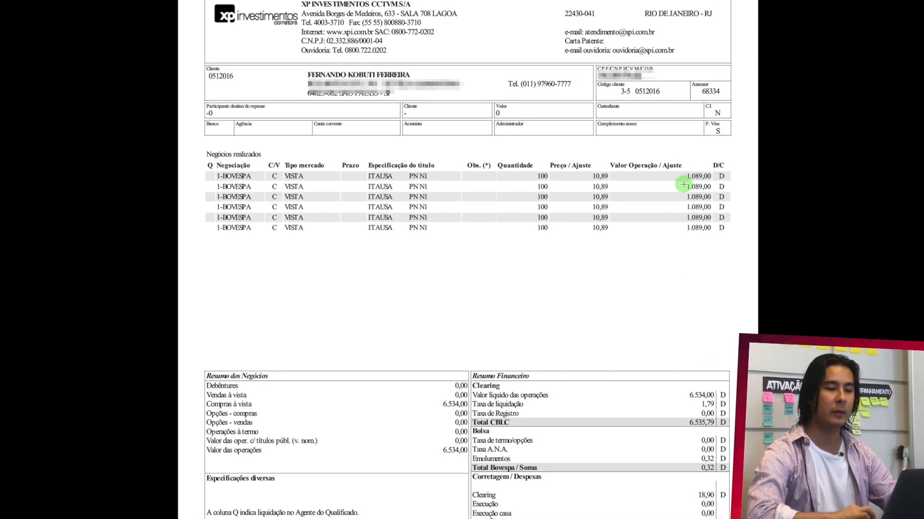
pyautogui.scroll(-4, 683, 185)
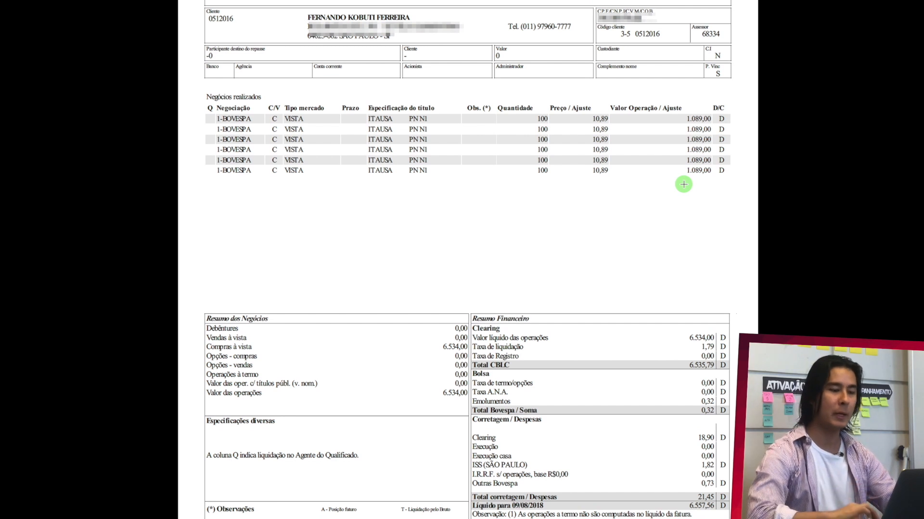
pyautogui.scroll(-1, 683, 184)
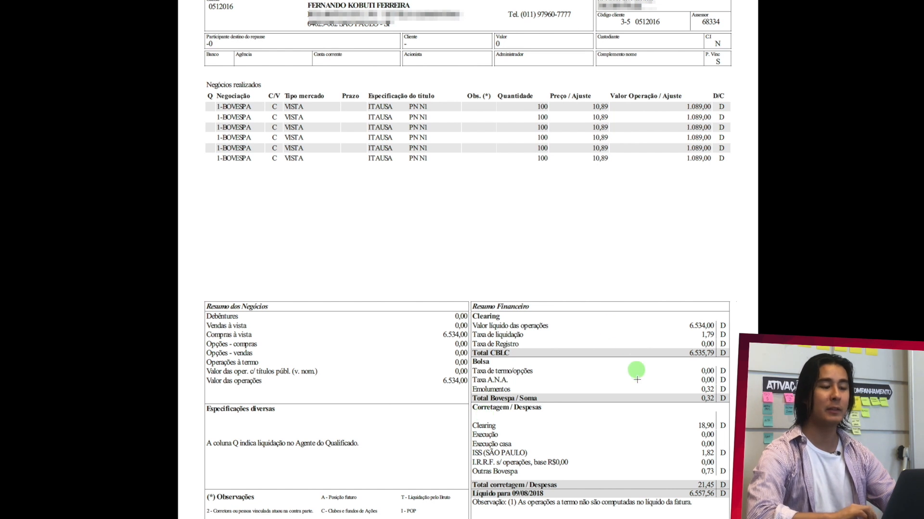
pyautogui.scroll(-1, 576, 473)
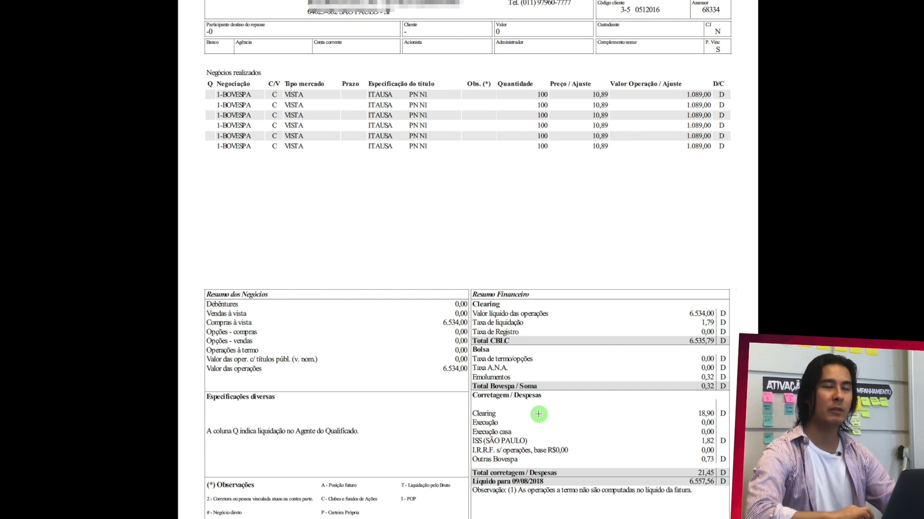
pyautogui.scroll(-2, 538, 414)
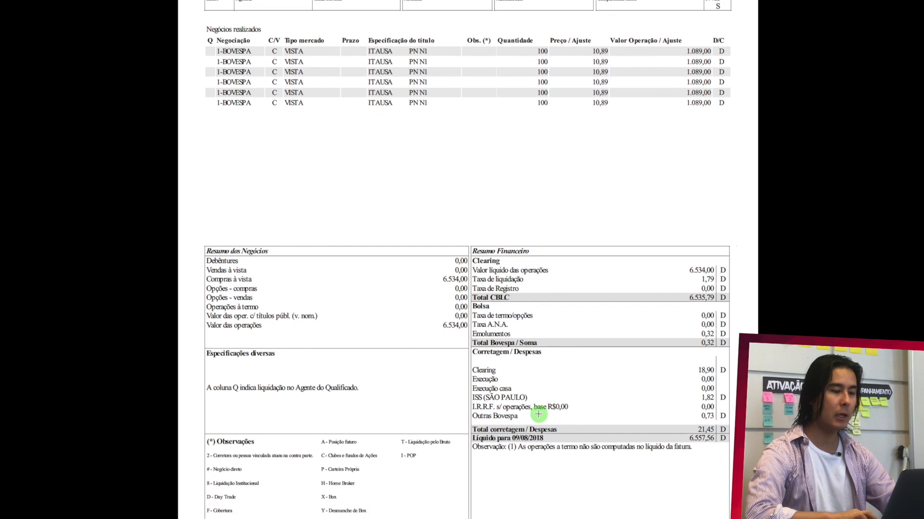
pyautogui.scroll(3, 538, 414)
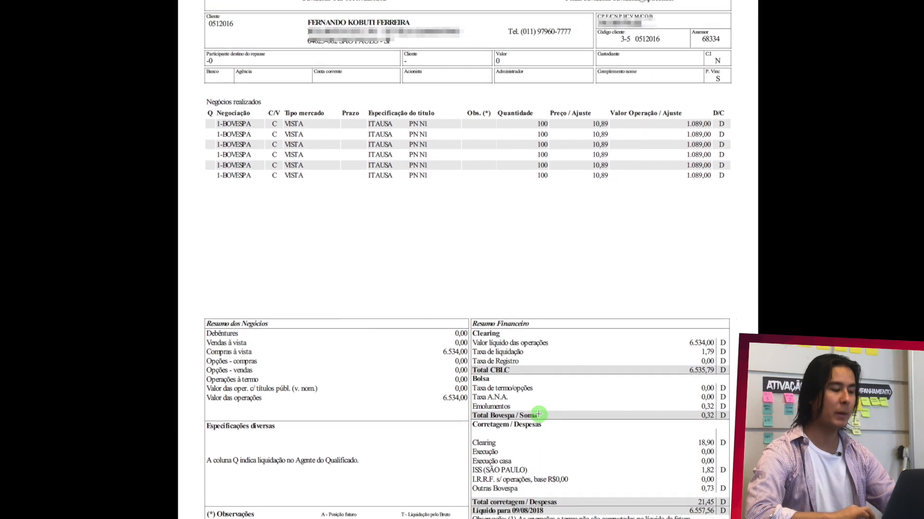
pyautogui.scroll(1, 538, 414)
pyautogui.press('Escape')
# - Look up the trade date on the brokerage note and enter 06/08/2018 as the Data value in row 2 of the OPERAÇÕES sheet
pyautogui.click(452, 288)
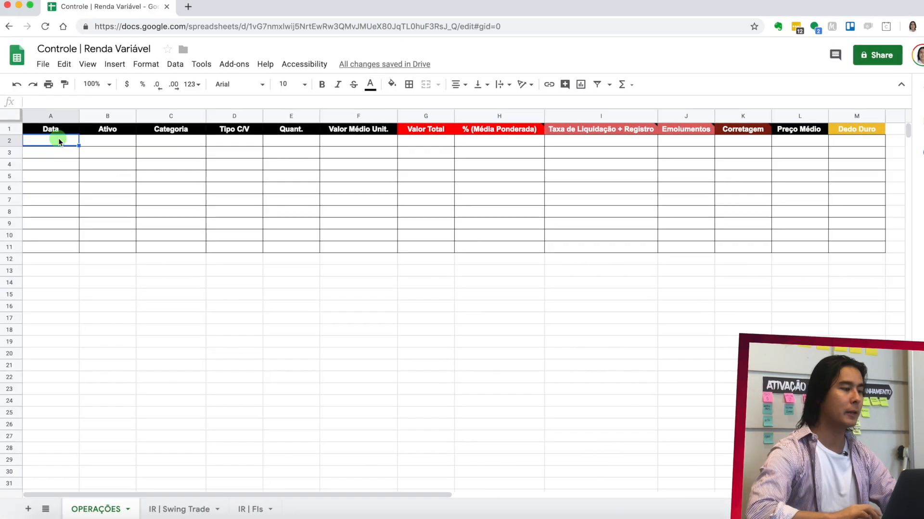
pyautogui.press('super+Tab')
pyautogui.hscroll(4, 278, 107)
pyautogui.scroll(2, 278, 107)
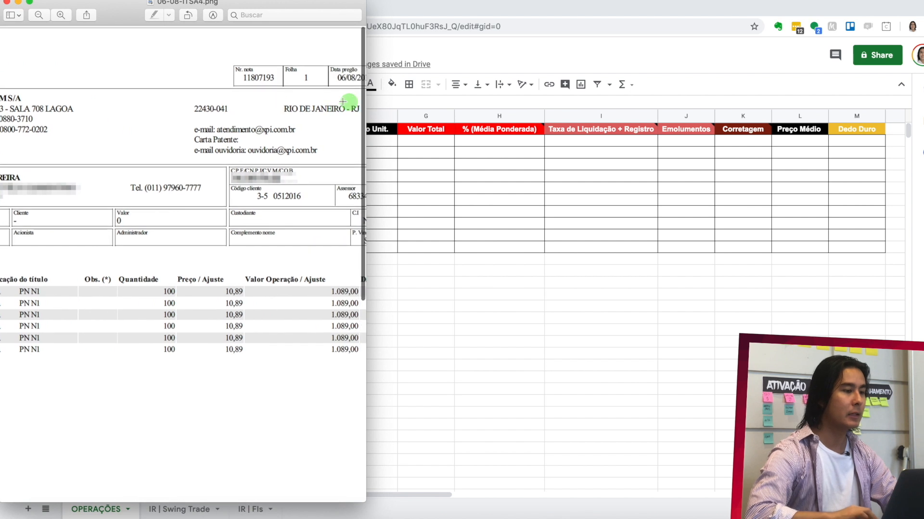
pyautogui.hscroll(2, 342, 102)
pyautogui.press('super+Tab')
pyautogui.click(69, 145)
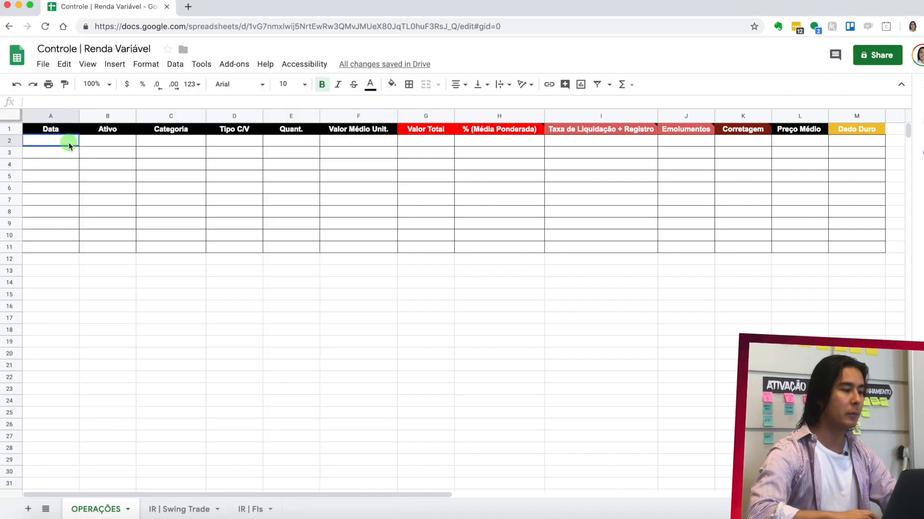
pyautogui.write('06/08/2018')
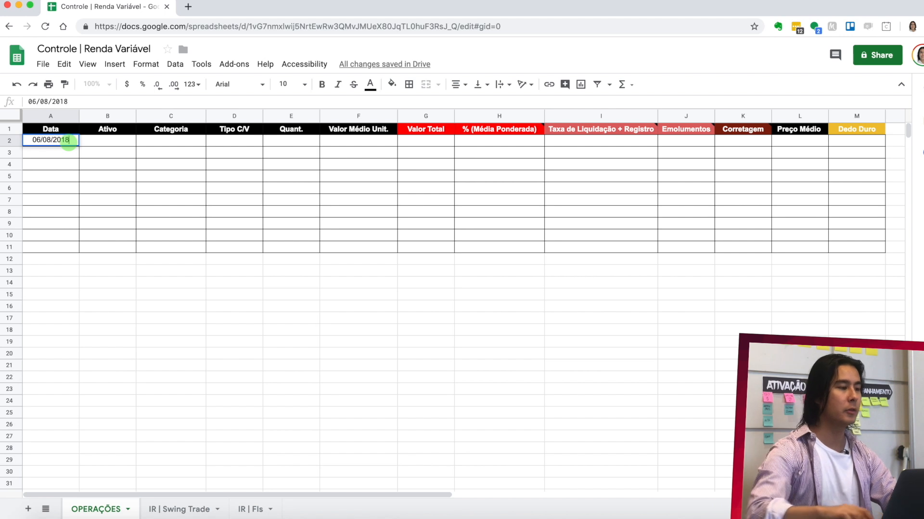
# - Check the traded security on the brokerage note and enter ITSA4 as the Ativo in row 2
pyautogui.click(103, 147)
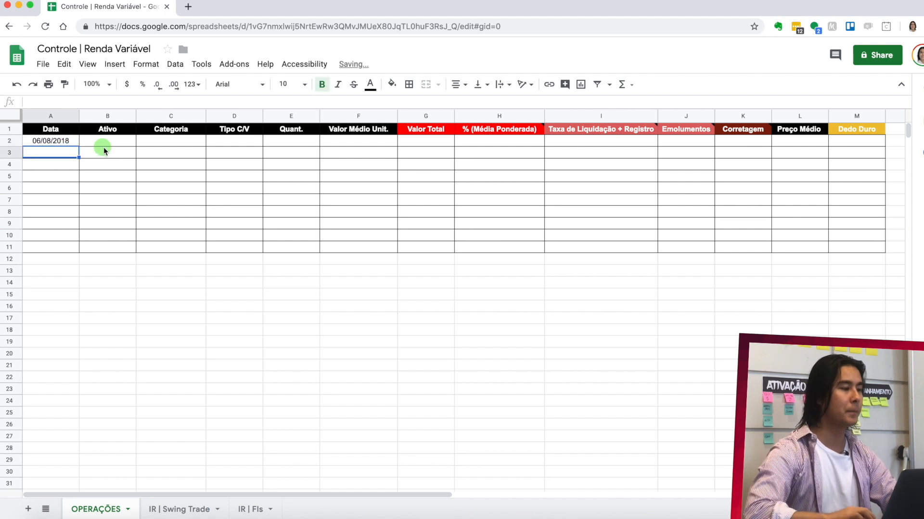
pyautogui.press('super+Tab')
pyautogui.hscroll(-5, 106, 145)
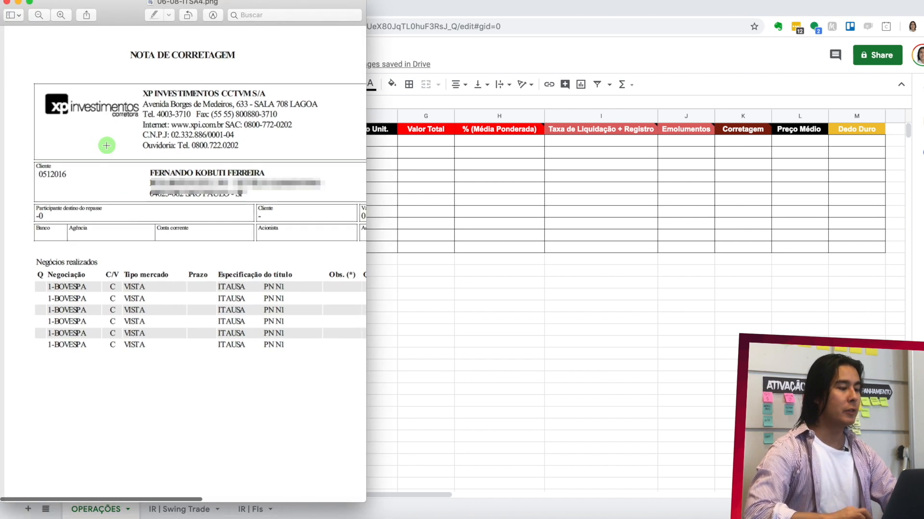
pyautogui.scroll(-2, 193, 202)
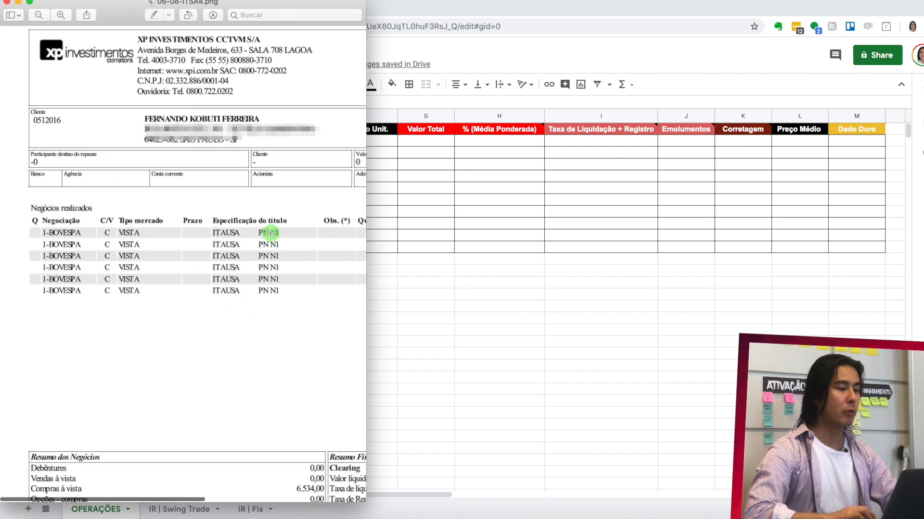
pyautogui.press('super+Tab')
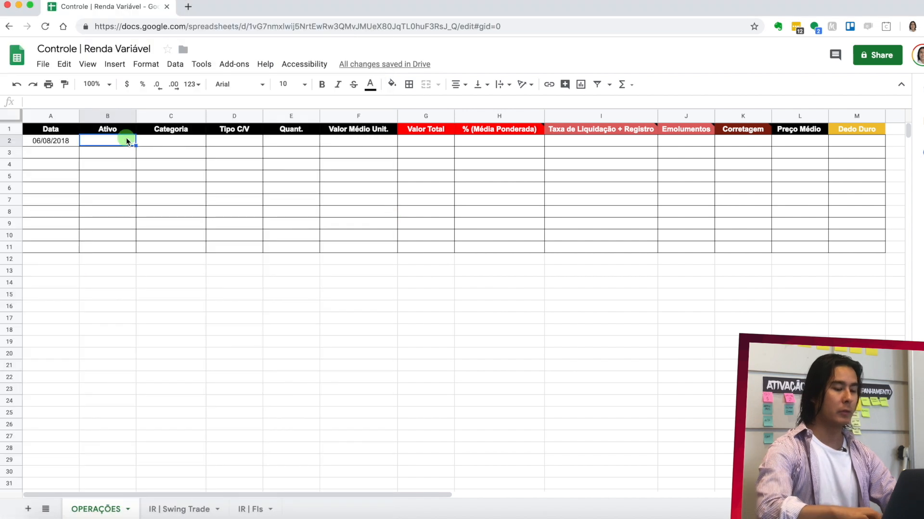
pyautogui.write('ITSA4')
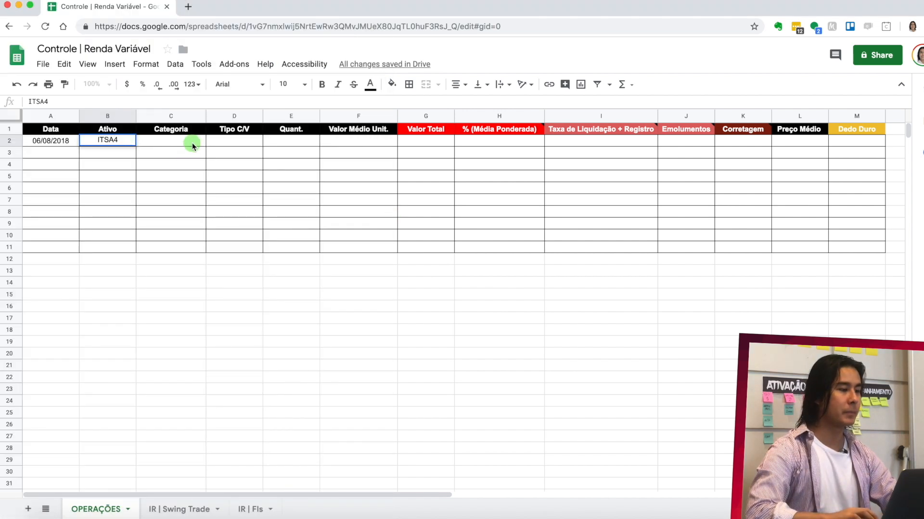
# - Classify the ITSA4 operation in row 2 with the category Ação and the type Compra
pyautogui.click(192, 142)
pyautogui.write('Ação')
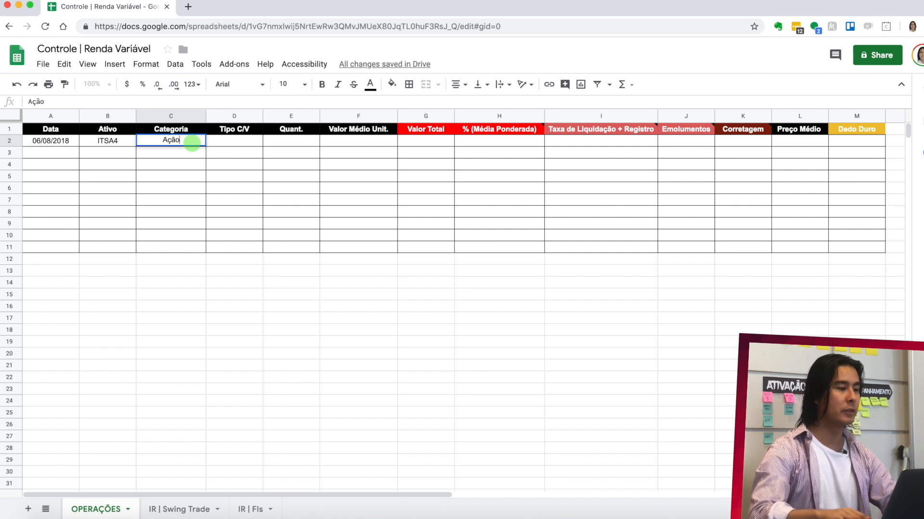
pyautogui.press('Return')
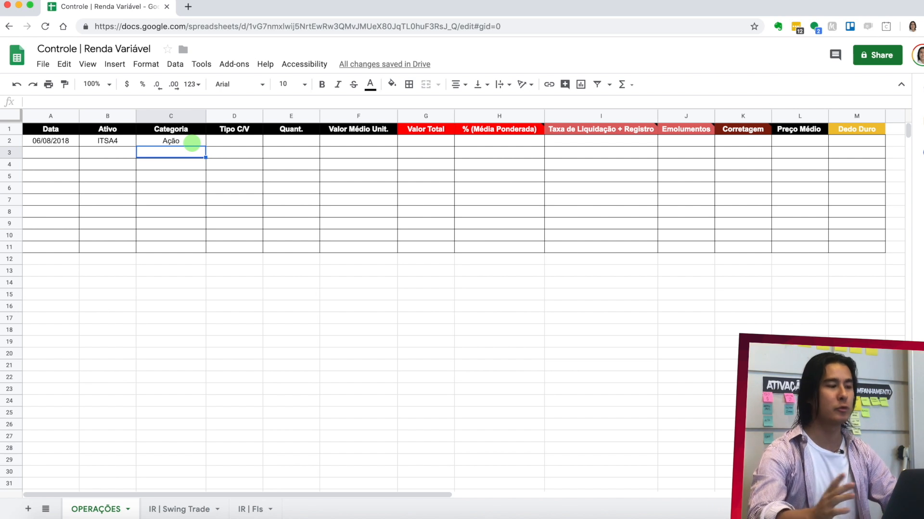
pyautogui.click(208, 140)
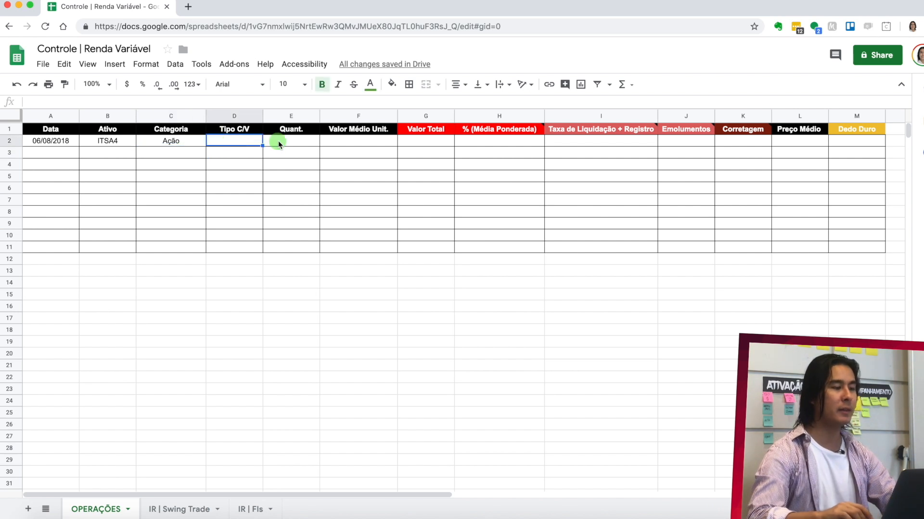
pyautogui.write('Compra')
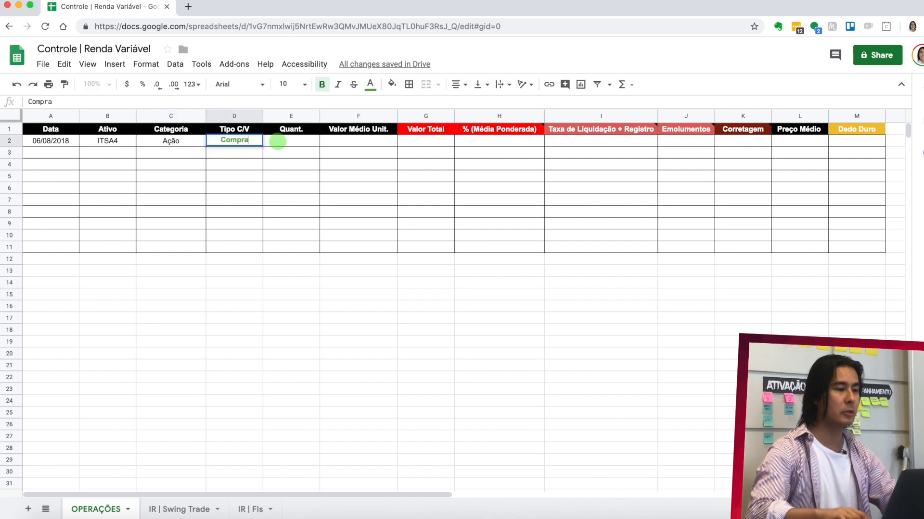
pyautogui.press('Return')
pyautogui.click(247, 143)
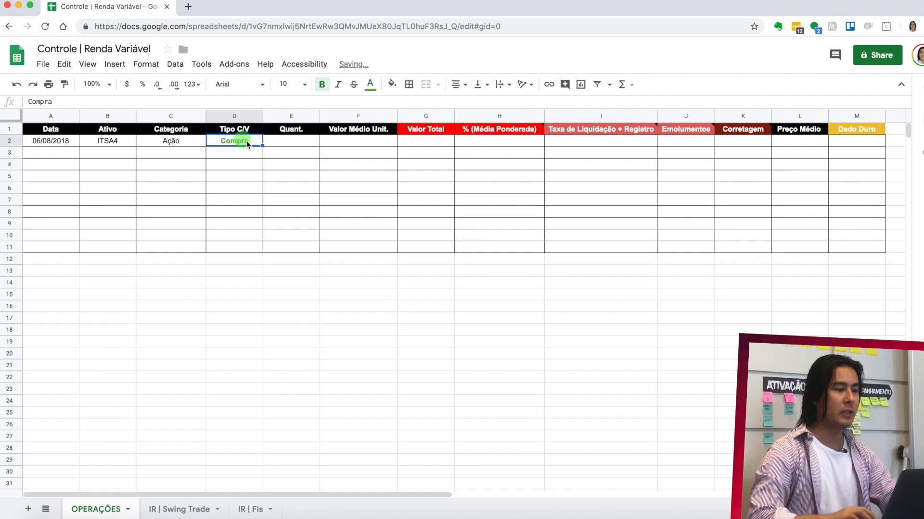
# - Add up the traded quantities on the brokerage note and enter 600 as the Quant. value in row 2
pyautogui.click(297, 141)
pyautogui.press('super+Tab')
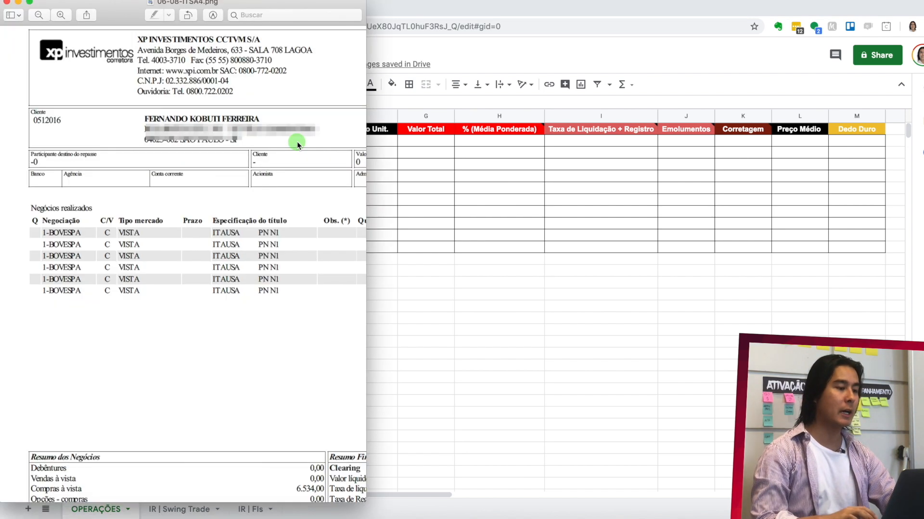
pyautogui.hscroll(5, 296, 246)
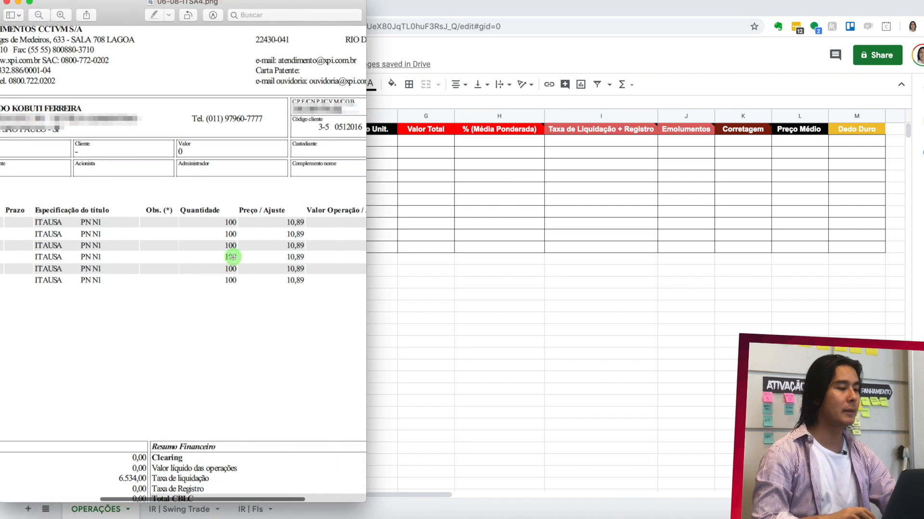
pyautogui.press('super+Tab')
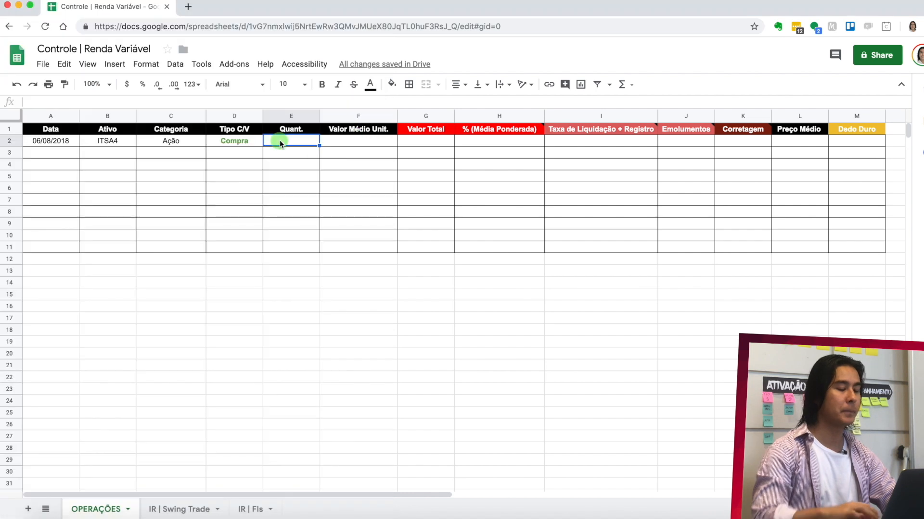
pyautogui.write('600')
# - Check the unit price on the brokerage note and enter 10.89 as the Valor Médio Unit. in row 2
pyautogui.click(363, 142)
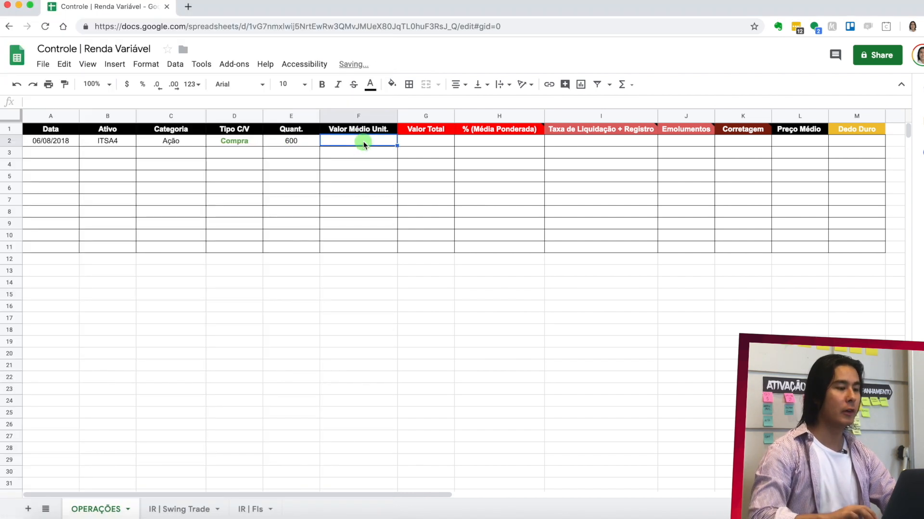
pyautogui.press('super+Tab')
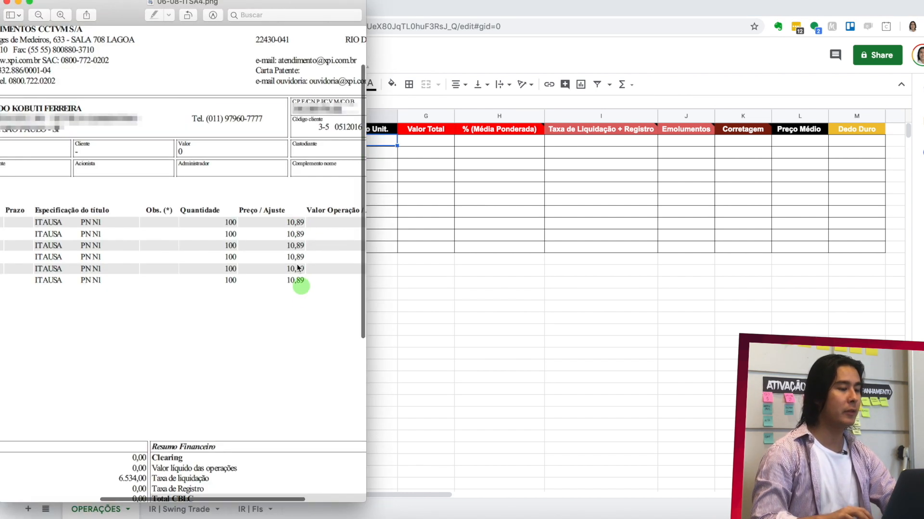
pyautogui.click(369, 143)
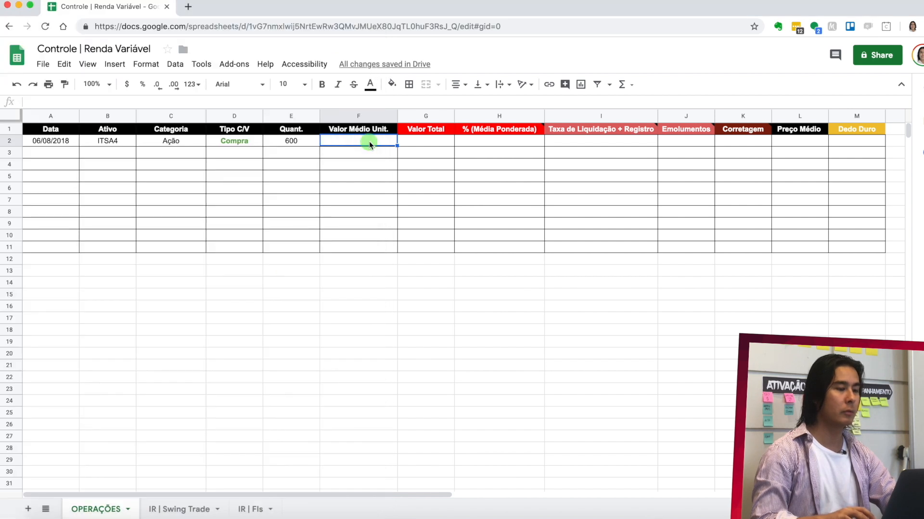
pyautogui.write('10.89')
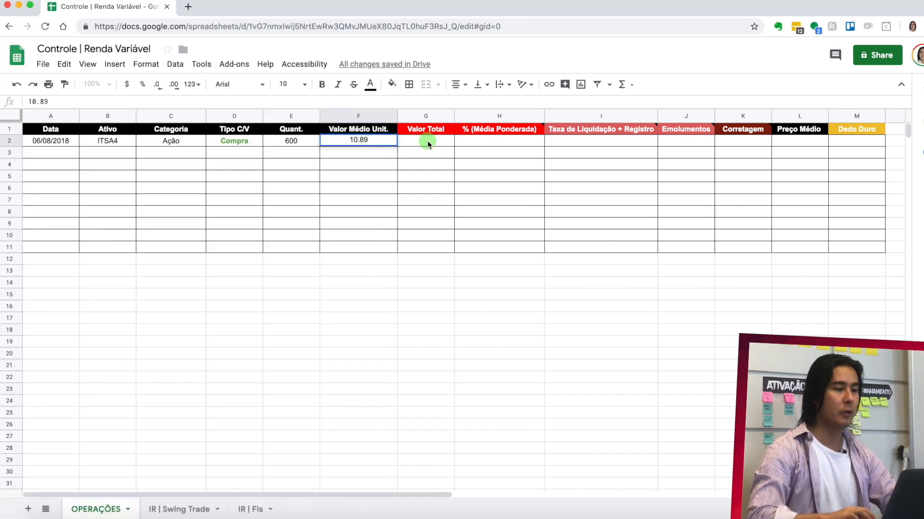
# - Calculate the Valor Total in row 2 with the formula =E2*F2, multiplying quantity by unit price
pyautogui.click(427, 141)
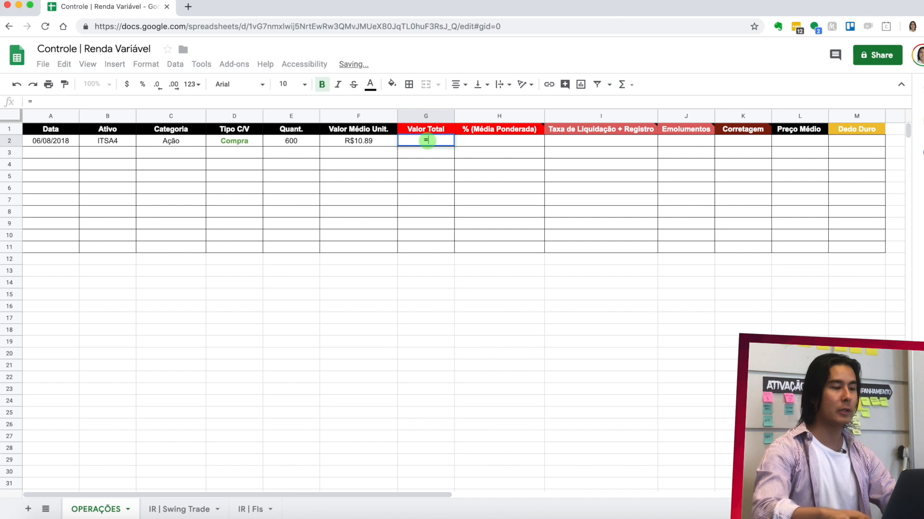
pyautogui.write('=E2*F2')
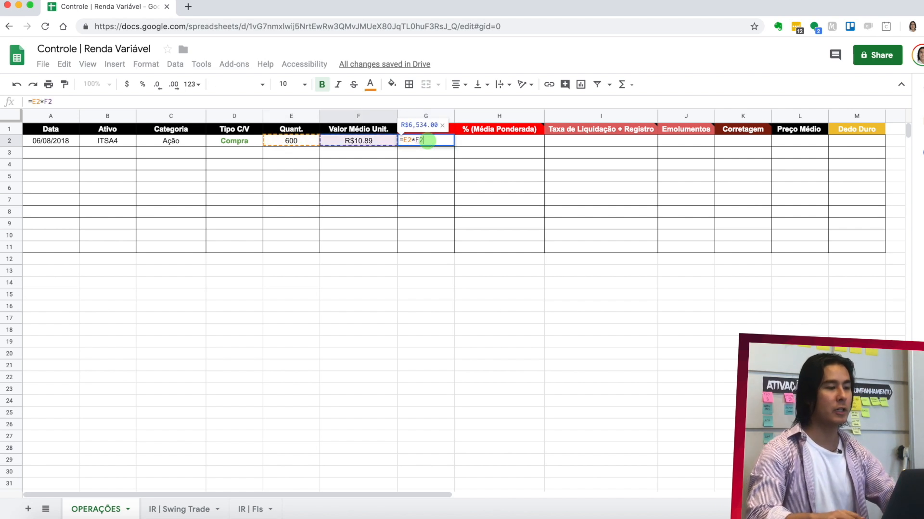
pyautogui.press('Return')
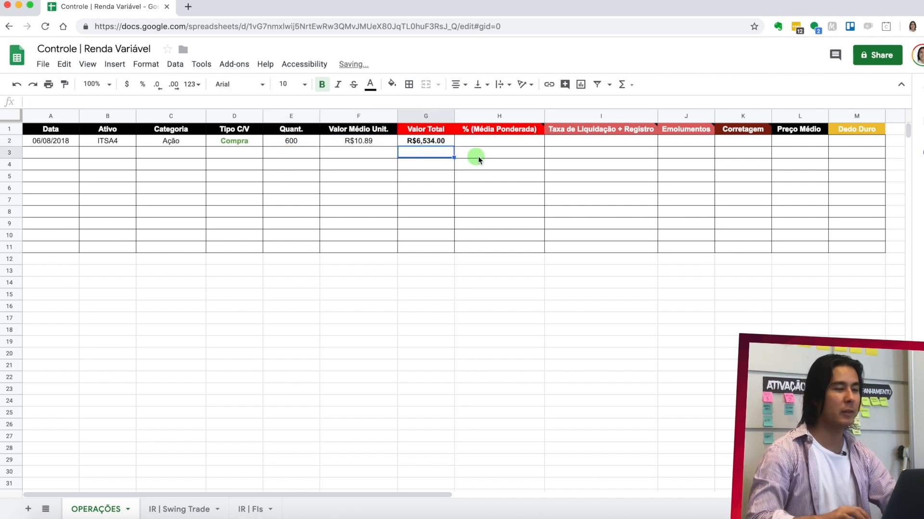
# - Compare the row 2 Valor Total with the operation values and Valor líquido das operações on the ITSA4 brokerage note
pyautogui.press('super+Tab')
pyautogui.hscroll(3, 347, 259)
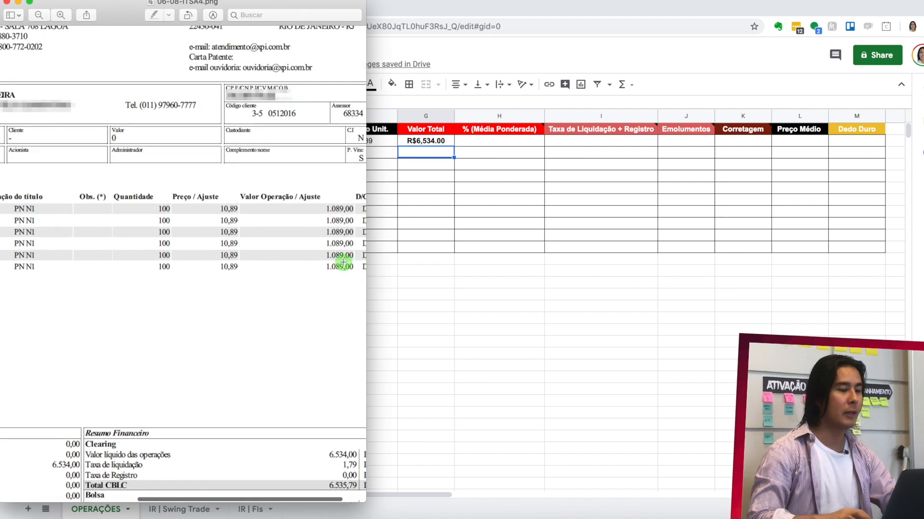
pyautogui.scroll(-2, 342, 263)
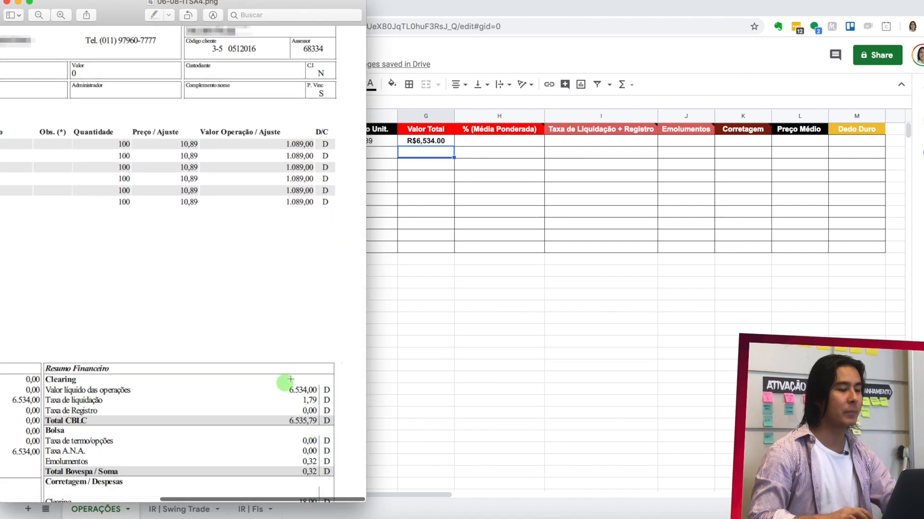
pyautogui.hscroll(-5, 329, 254)
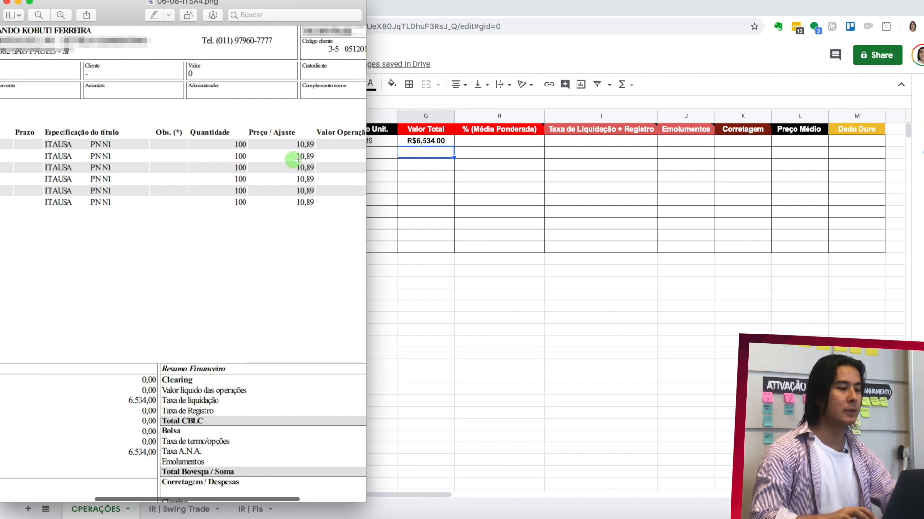
pyautogui.click(414, 165)
# - Open the brokerage note 10-10.png from the desktop and examine the KNRI11 quantities, prices and operation values
pyautogui.press('F11')
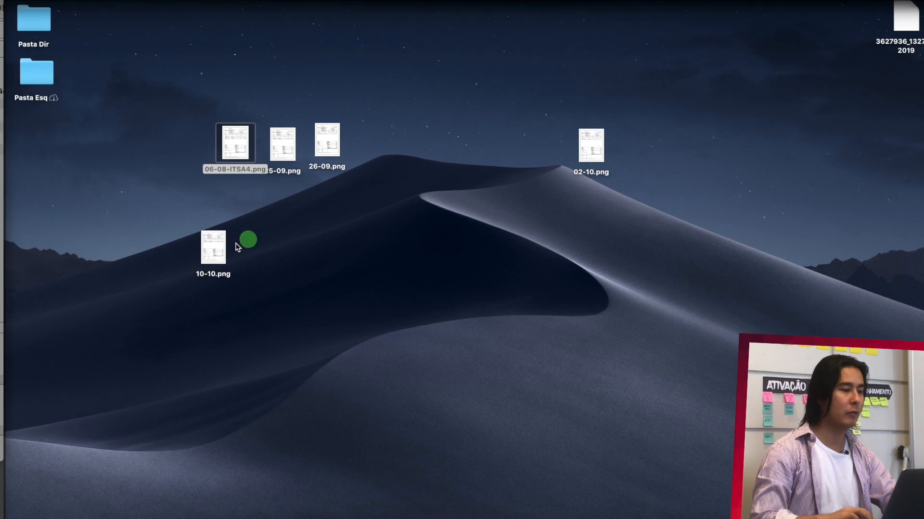
pyautogui.doubleClick(214, 247)
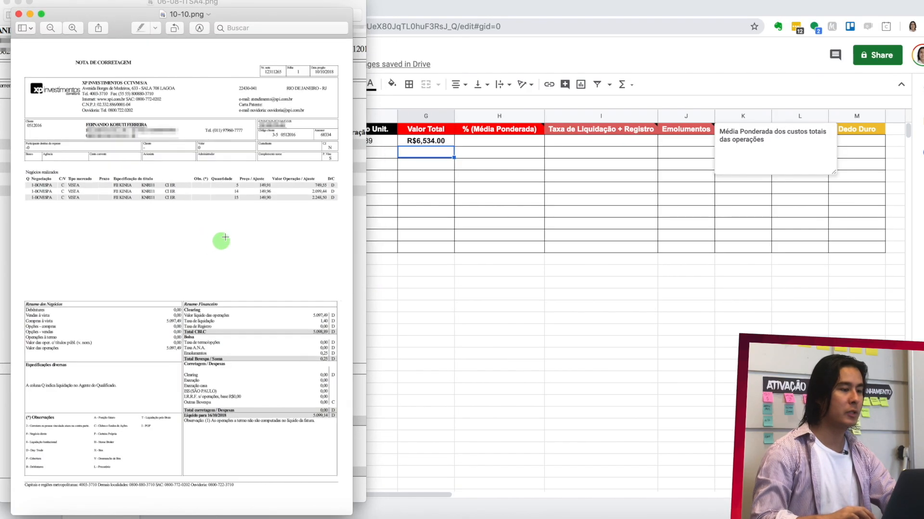
pyautogui.scroll(5, 152, 209)
pyautogui.scroll(4, 152, 208)
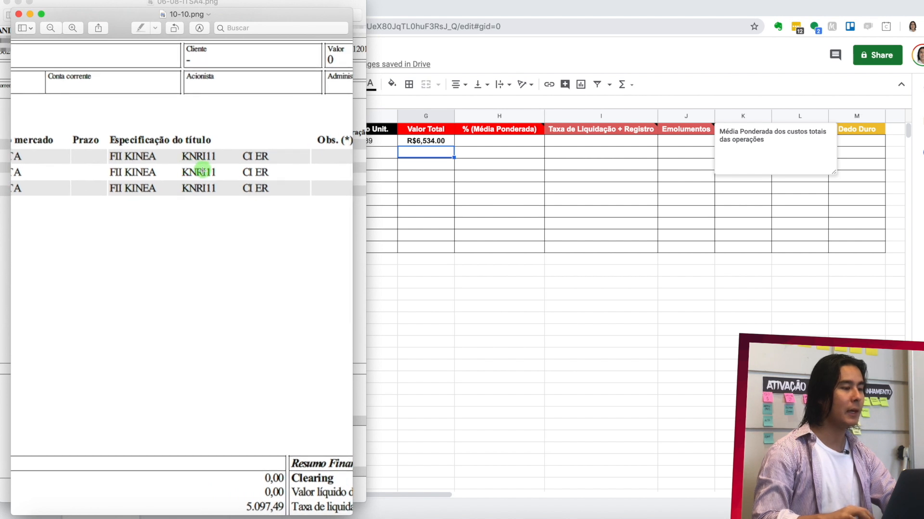
pyautogui.hscroll(10, 200, 185)
pyautogui.hscroll(3, 203, 189)
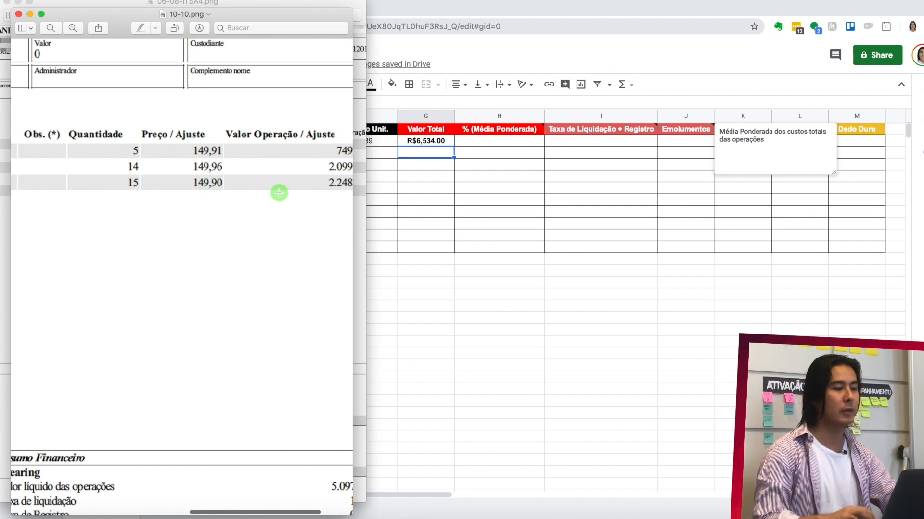
pyautogui.hscroll(5, 278, 192)
pyautogui.hscroll(-5, 279, 192)
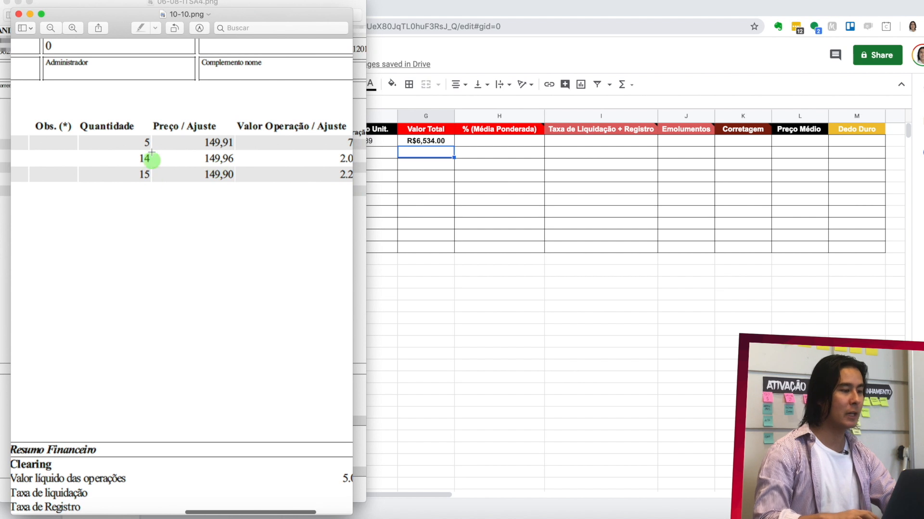
# - Enter 34 as the Quant. value in row 3 for the KNRI11 example
pyautogui.click(399, 157)
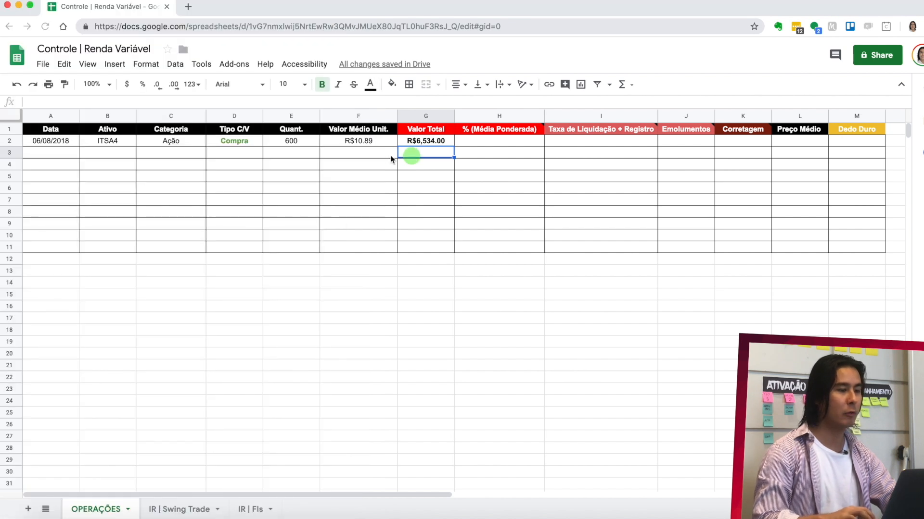
pyautogui.click(287, 157)
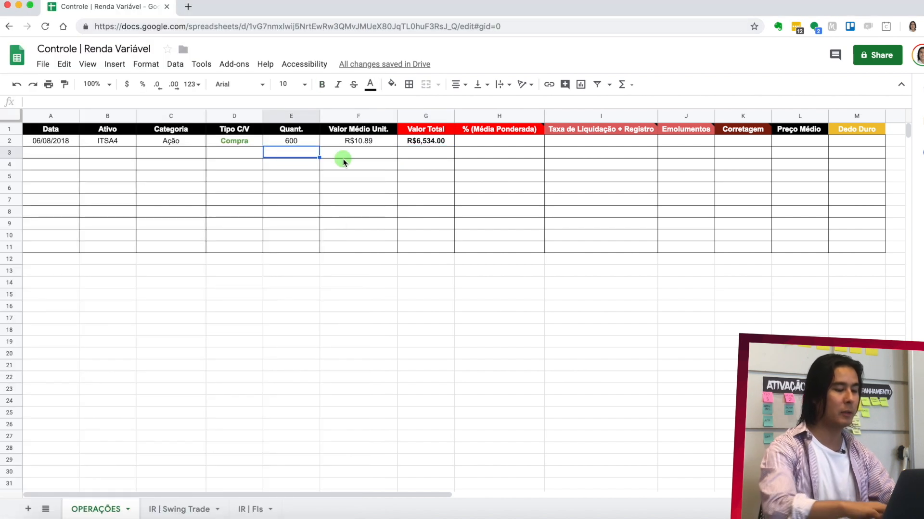
pyautogui.write('34')
pyautogui.click(374, 154)
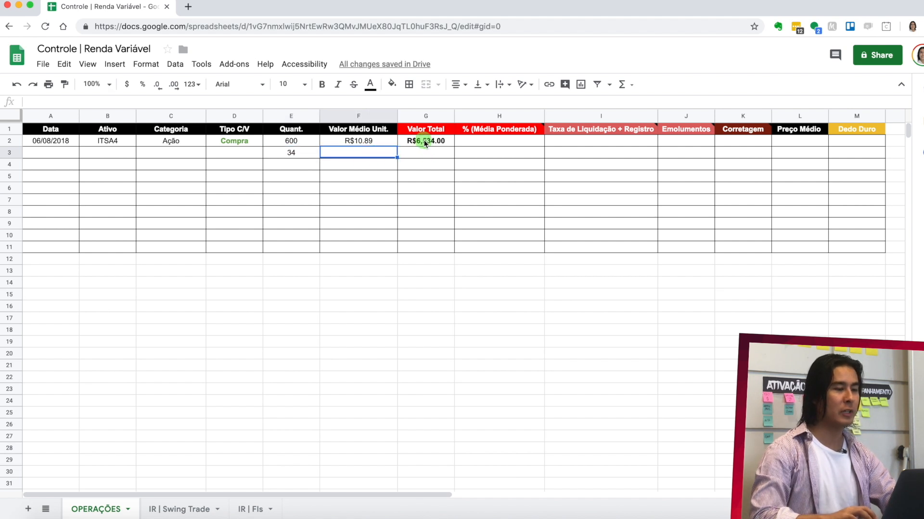
# - Check the Valor líquido das operações on the 10-10 note and enter 5097.49 as the Valor Total in row 3
pyautogui.click(428, 158)
pyautogui.press('super+Tab')
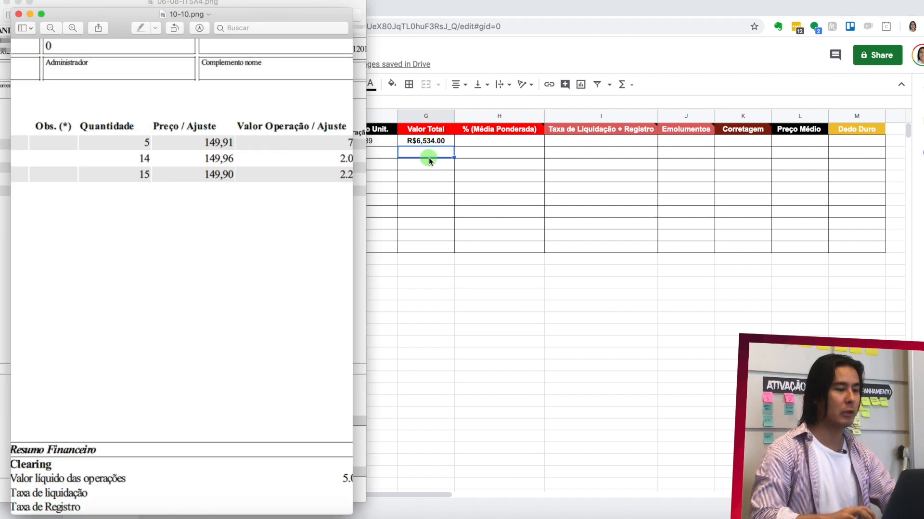
pyautogui.hscroll(3, 272, 300)
pyautogui.scroll(-5, 273, 300)
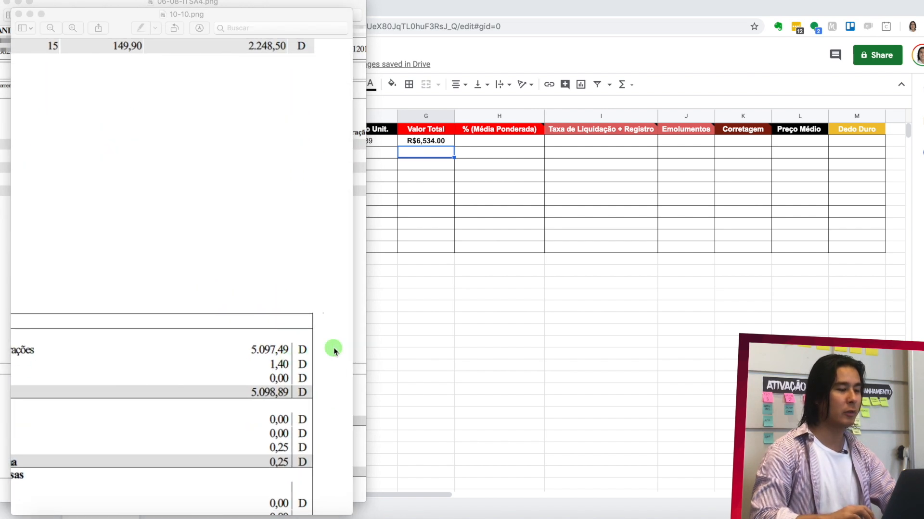
pyautogui.press('super+Tab')
pyautogui.write('5')
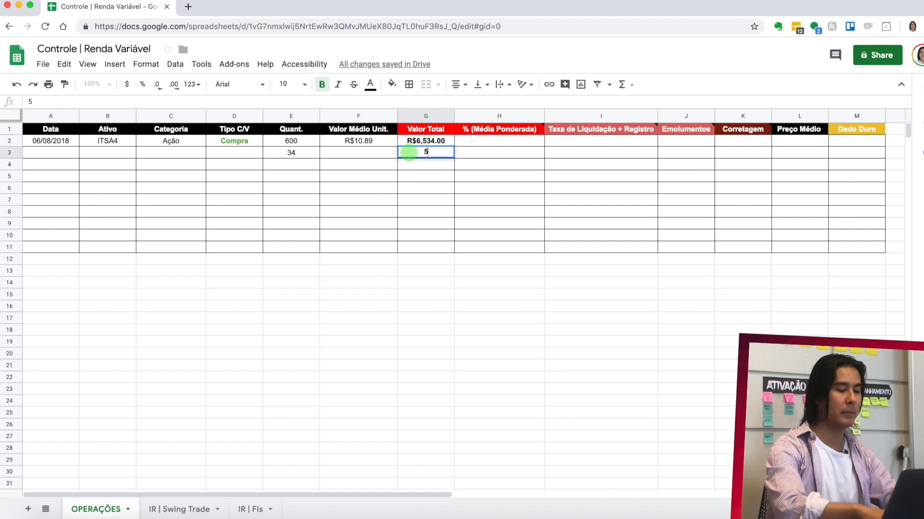
pyautogui.write(',097.')
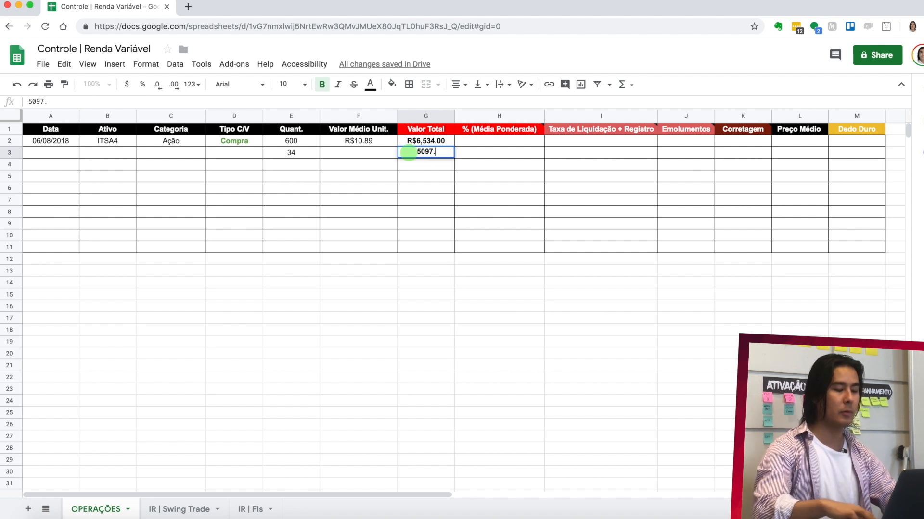
pyautogui.write('49')
pyautogui.press('Return')
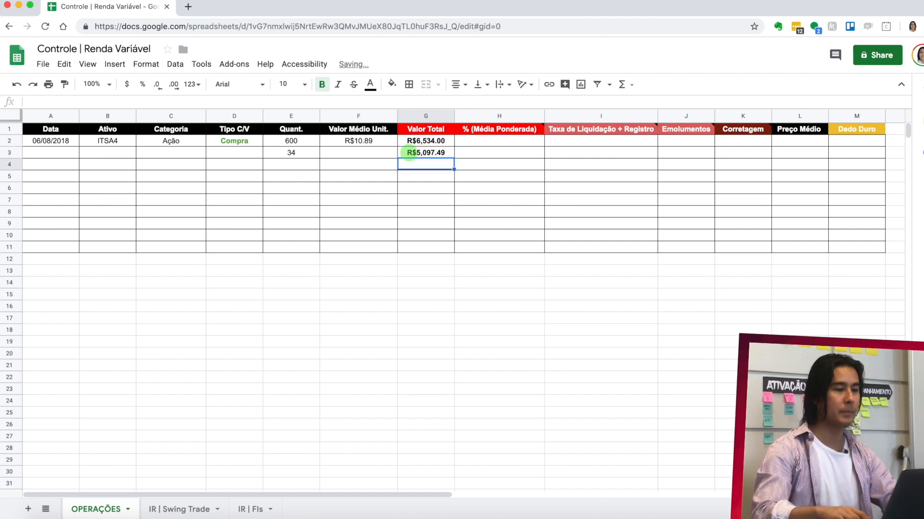
# - Calculate the Valor Médio Unit. in row 3 with the formula =G3/E3, dividing the total by the quantity
pyautogui.click(380, 151)
pyautogui.write('=')
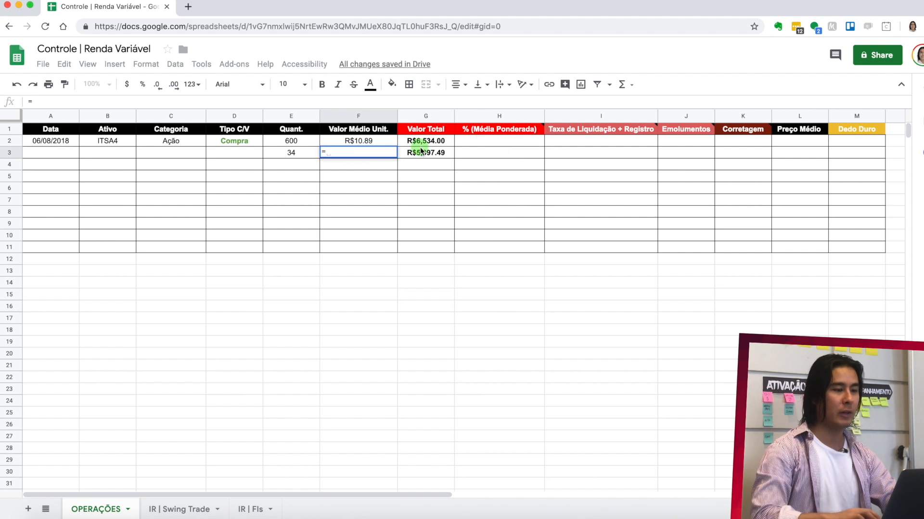
pyautogui.click(434, 154)
pyautogui.write('/')
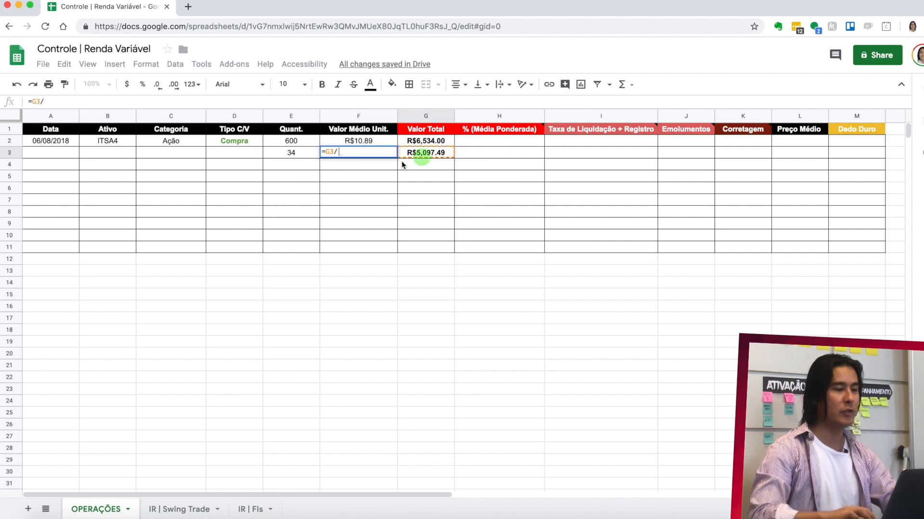
pyautogui.click(299, 154)
pyautogui.press('Return')
pyautogui.click(377, 154)
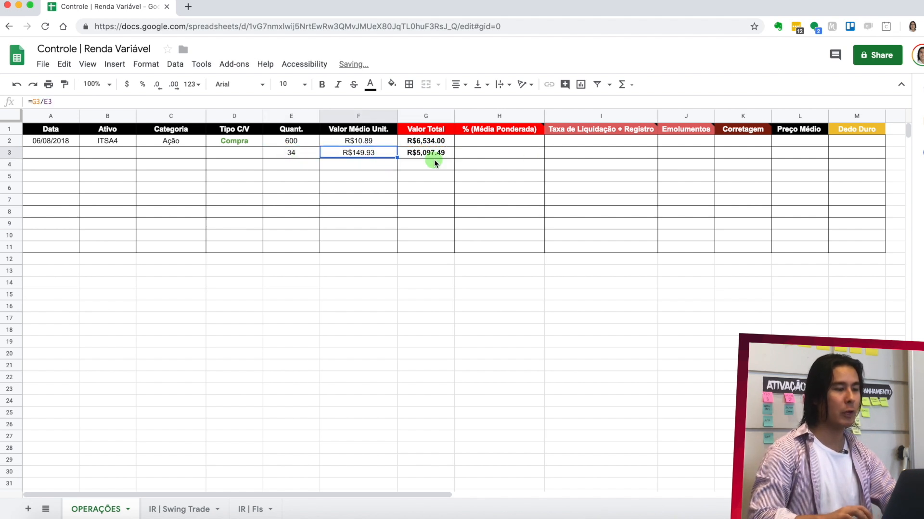
# - Compare the individual KNRI11 prices on the 10-10.png note with the calculated average and close the note
pyautogui.press('super+Tab')
pyautogui.scroll(10, 264, 206)
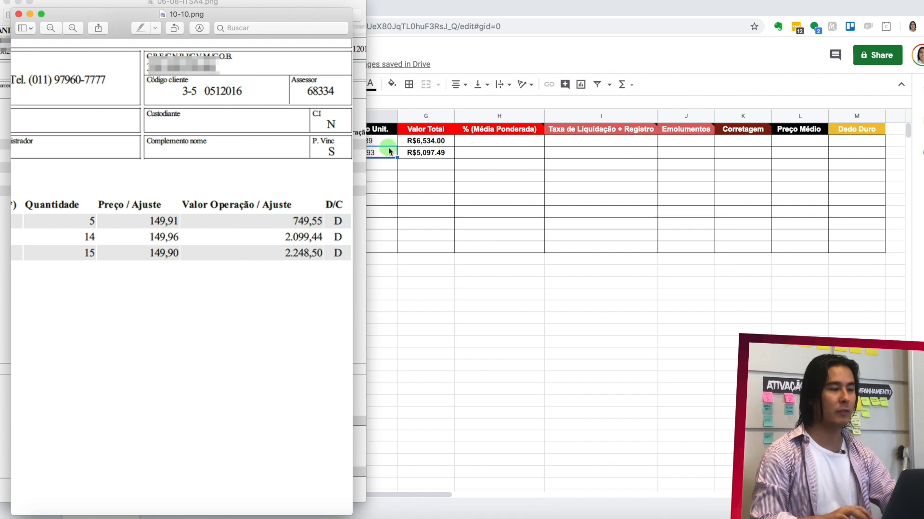
pyautogui.click(18, 15)
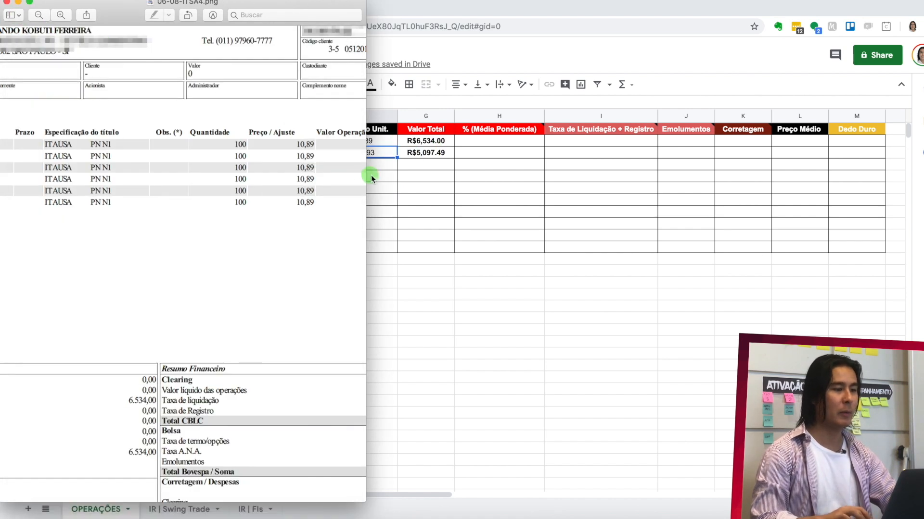
# - Clear the example quantity, unit price and total from E3:G3
pyautogui.click(387, 151)
pyautogui.moveTo(429, 156); pyautogui.dragTo(298, 156)
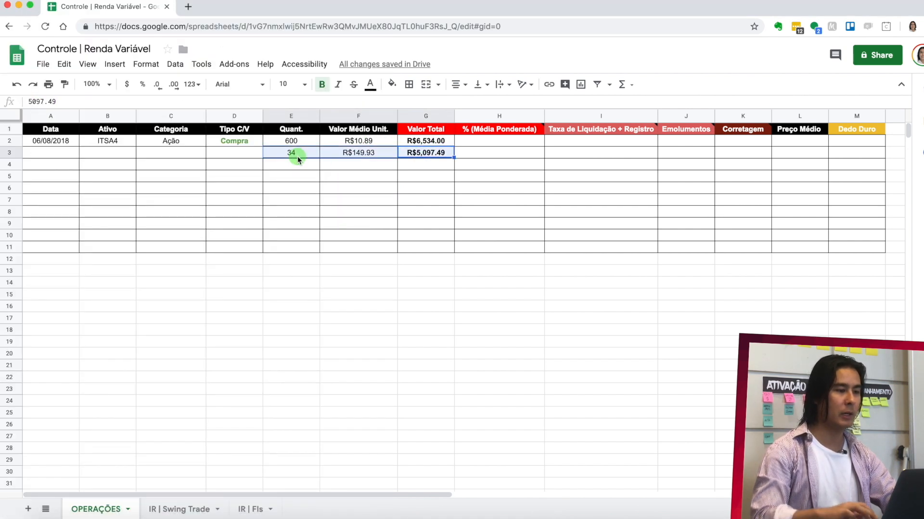
pyautogui.press('Delete')
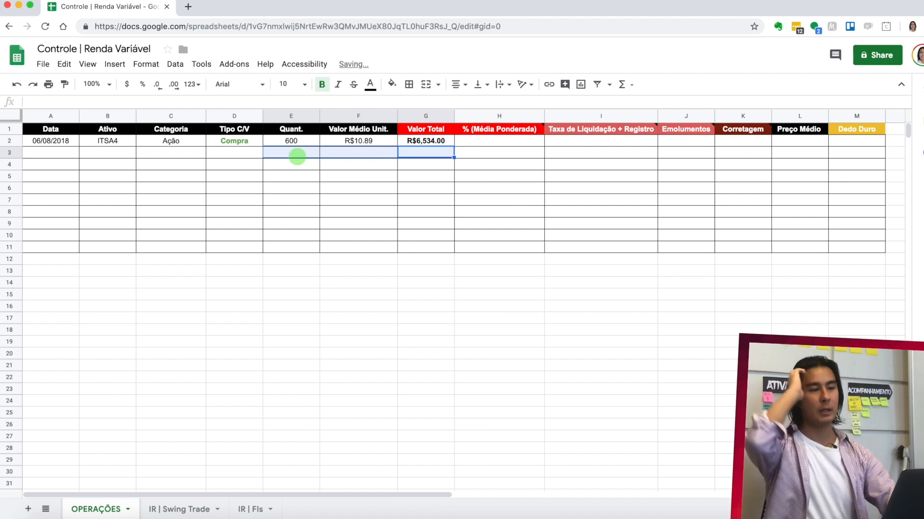
# - Read the Emolumentos header's note and examine the traded operations and Resumo Financeiro costs on the ITSA4 brokerage note
pyautogui.click(475, 144)
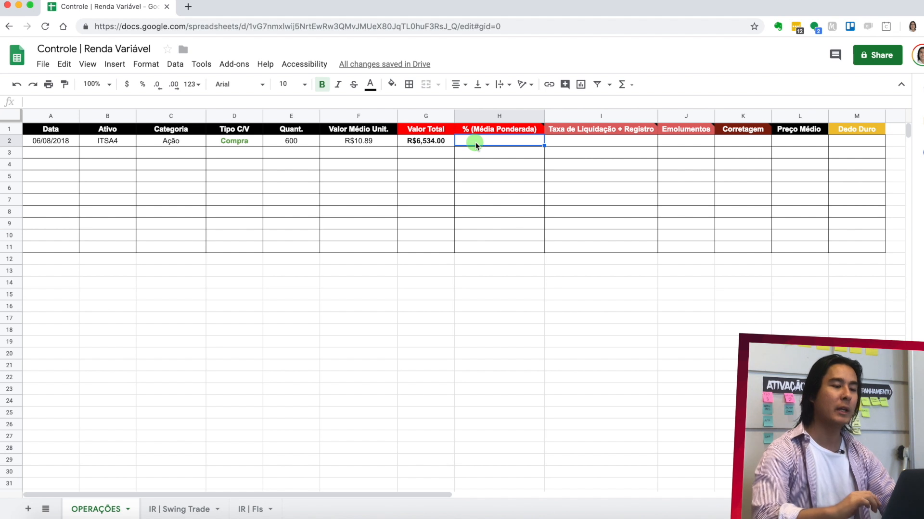
pyautogui.click(577, 175)
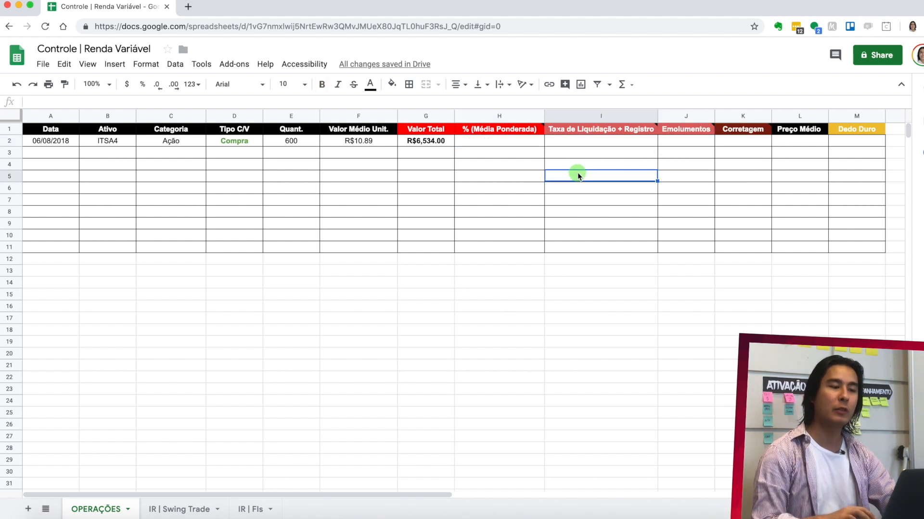
pyautogui.moveTo(680, 131)
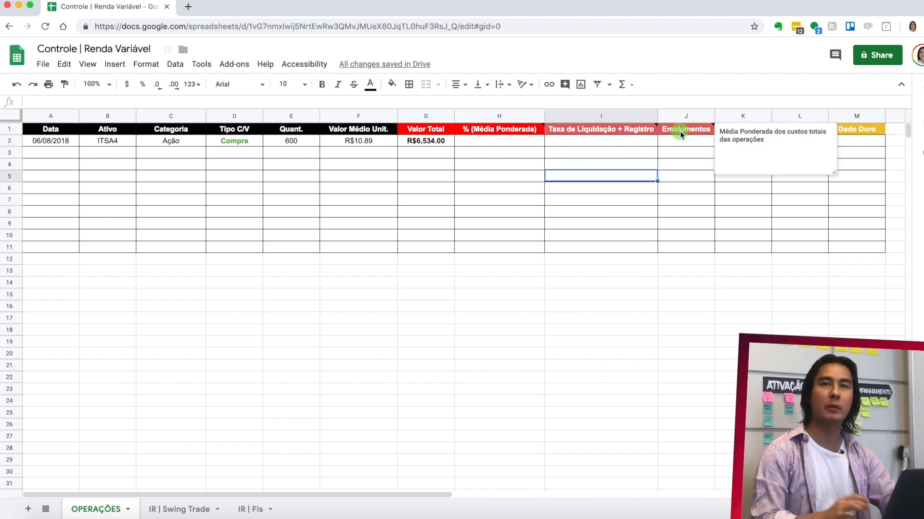
pyautogui.press('super+Tab')
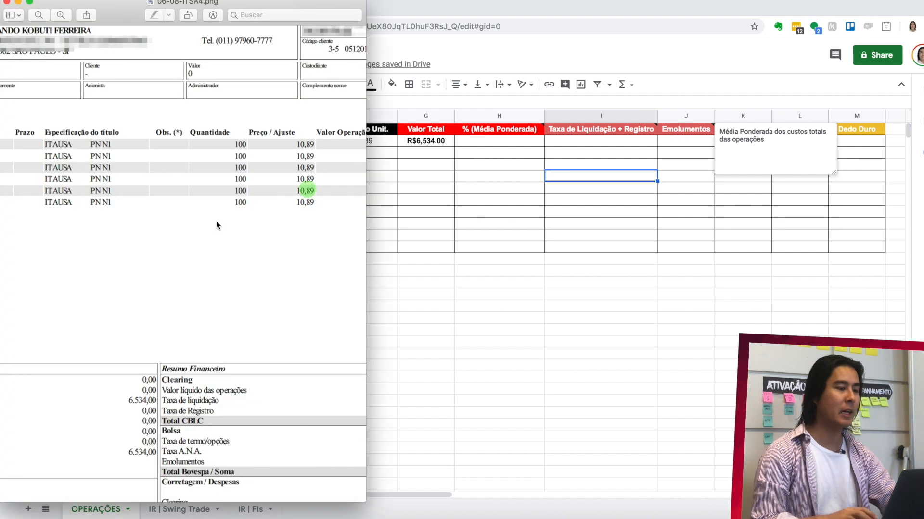
pyautogui.scroll(-4, 191, 227)
pyautogui.hscroll(3, 191, 226)
pyautogui.scroll(5, 191, 226)
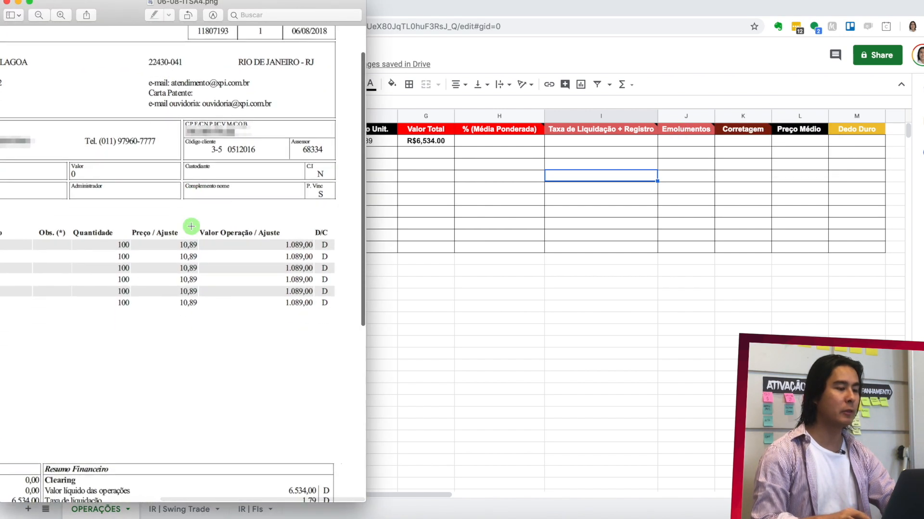
pyautogui.scroll(-5, 191, 226)
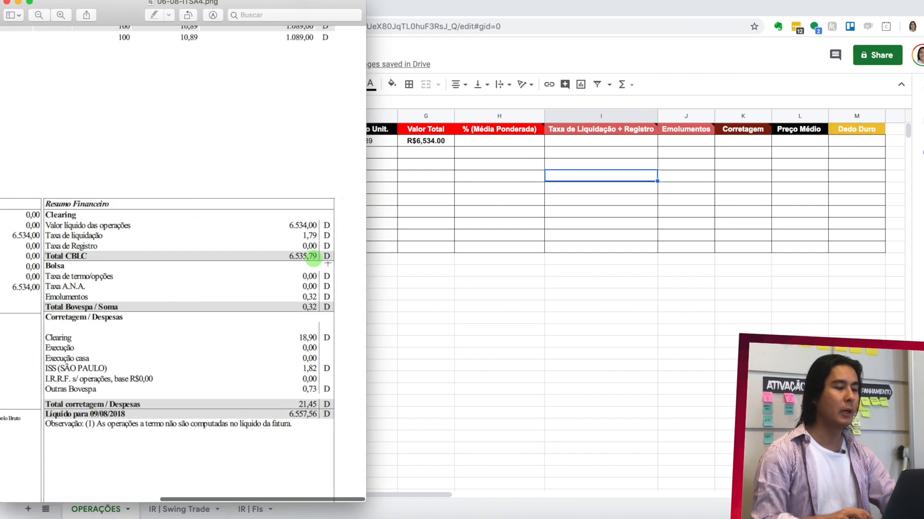
# - Enter 100% as the % (Média Ponderada) value of the ITSA4 operation in row 2
pyautogui.click(489, 142)
pyautogui.click(489, 141)
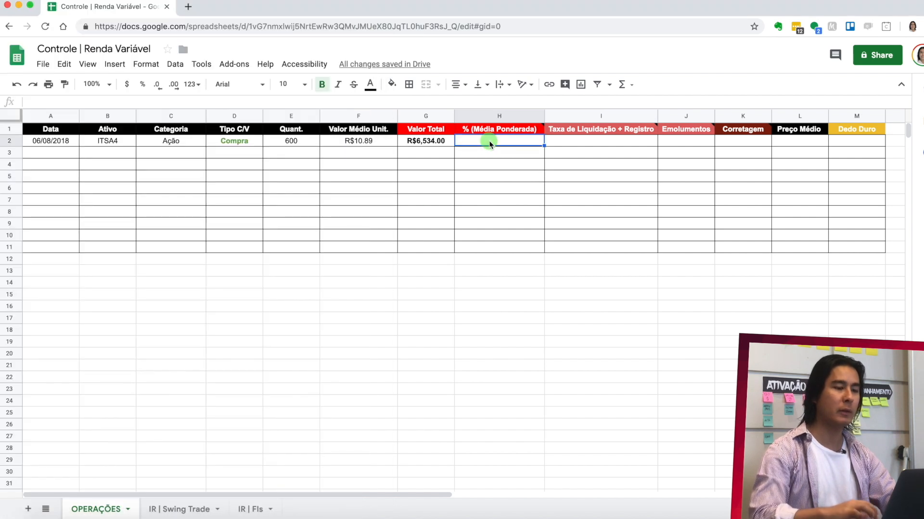
pyautogui.write('100')
pyautogui.press('Return')
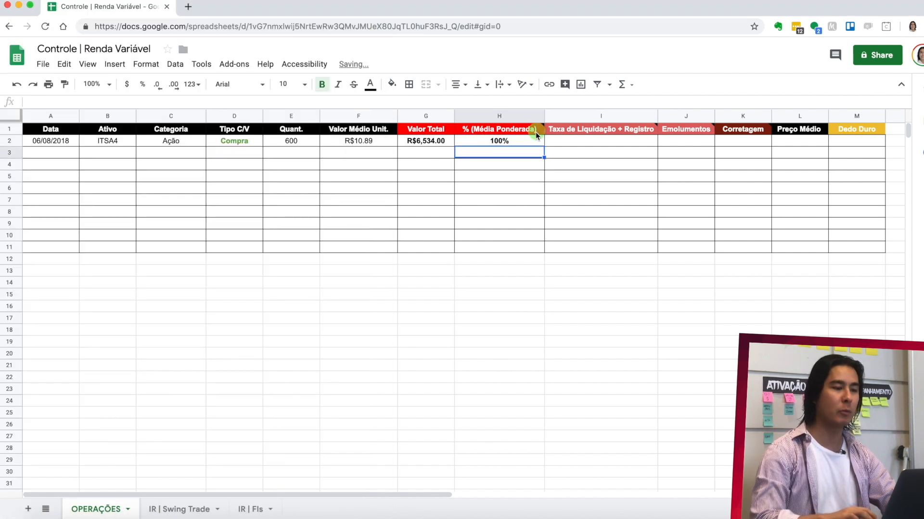
# - Enter the Taxa de liquidação from the 06-08-ITSA4.png note, 1.79, as the Taxa de Liquidação + Registro in row 2
pyautogui.click(582, 140)
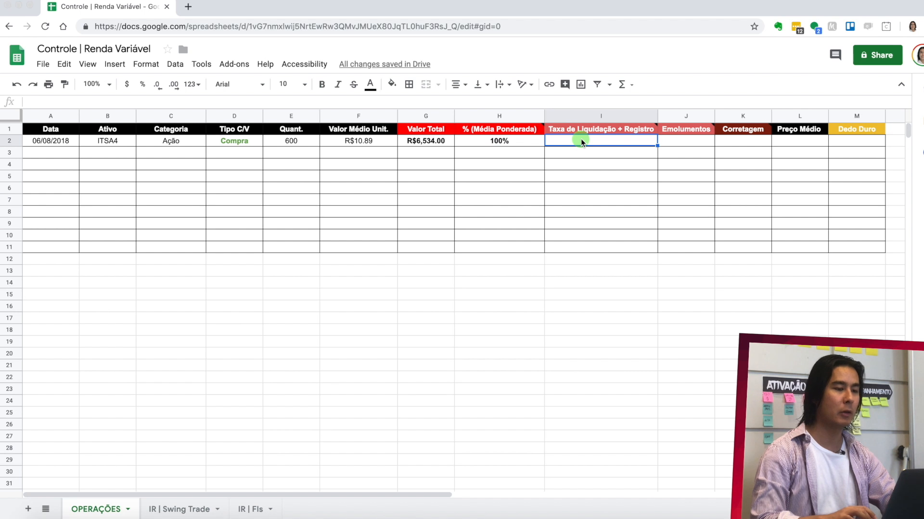
pyautogui.press('super+Tab')
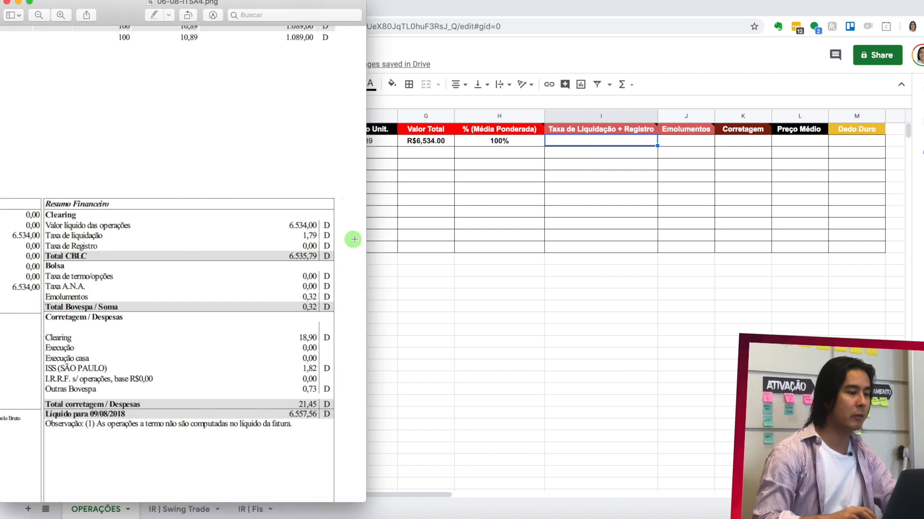
pyautogui.click(587, 141)
pyautogui.write('1.79')
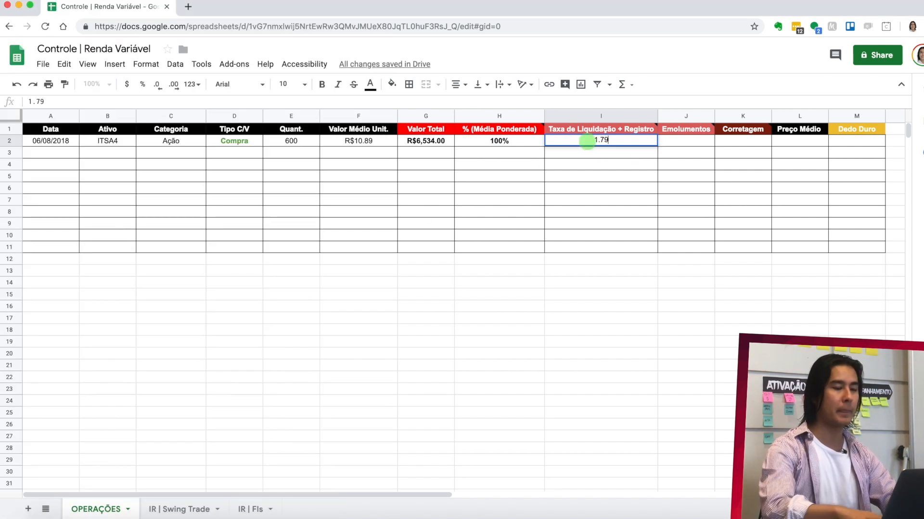
pyautogui.press('Return')
# - Check the Emolumentos on the ITSA4 brokerage note and enter 0.32 in the Emolumentos column of row 2
pyautogui.click(685, 140)
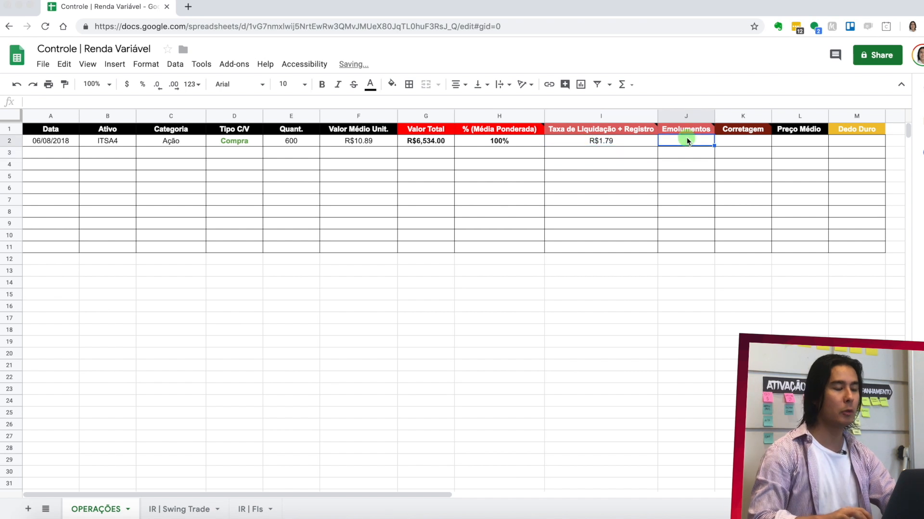
pyautogui.press('super+Tab')
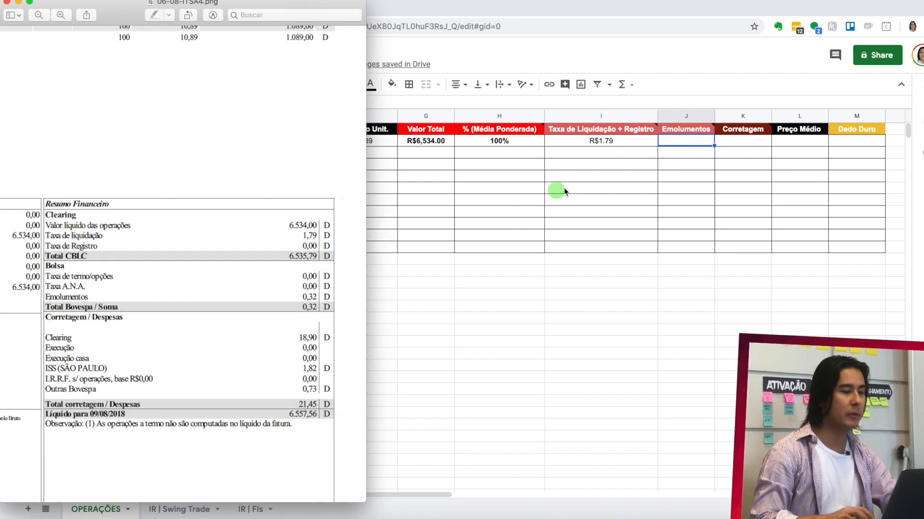
pyautogui.click(702, 144)
pyautogui.write('0.')
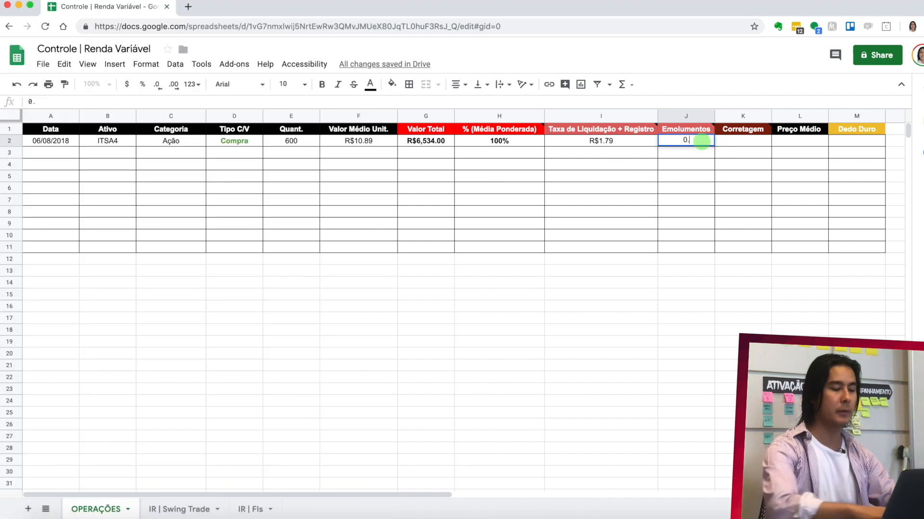
pyautogui.write('32')
pyautogui.press('Return')
# - Enter the note's Total corretagem / Despesas, 21.45, as the Corretagem of the ITSA4 operation in row 2
pyautogui.click(740, 141)
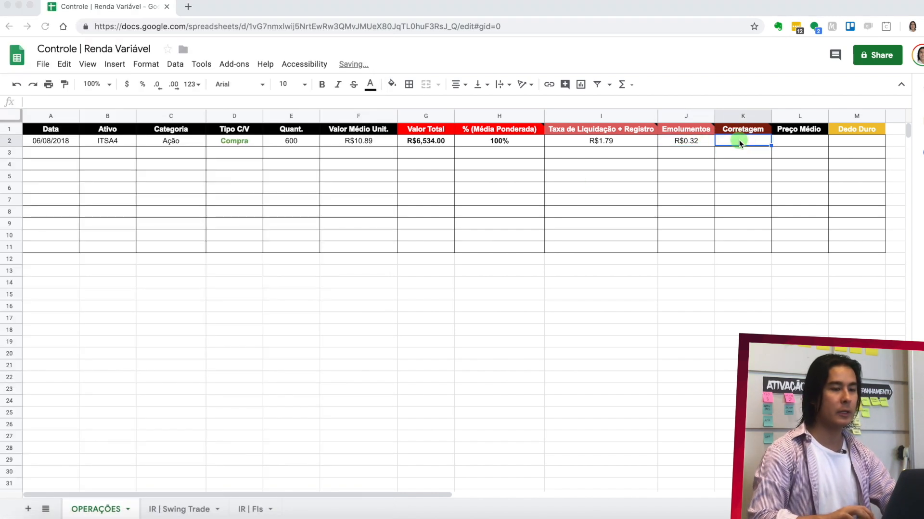
pyautogui.press('super+Tab')
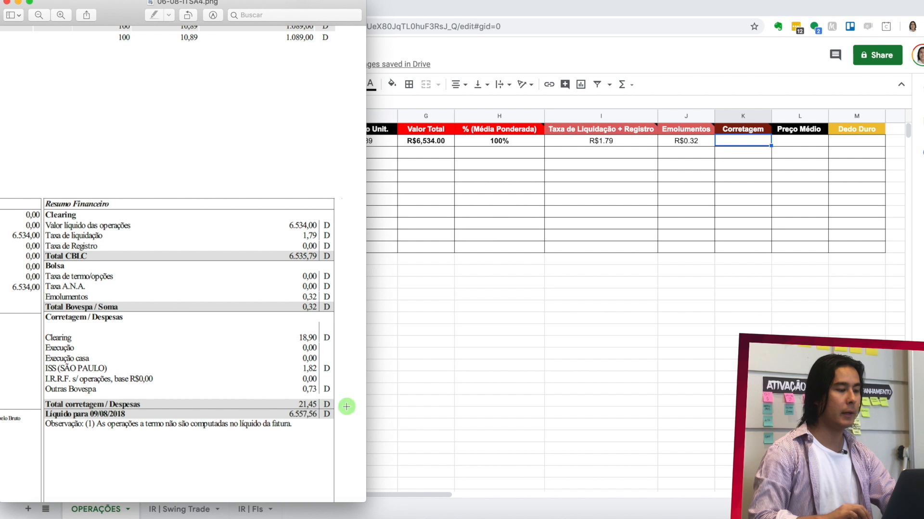
pyautogui.click(742, 140)
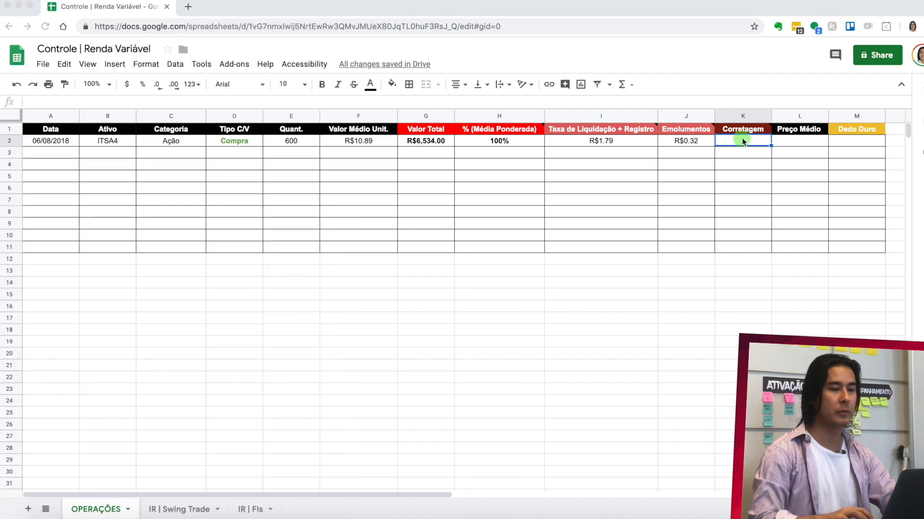
pyautogui.write('21.45')
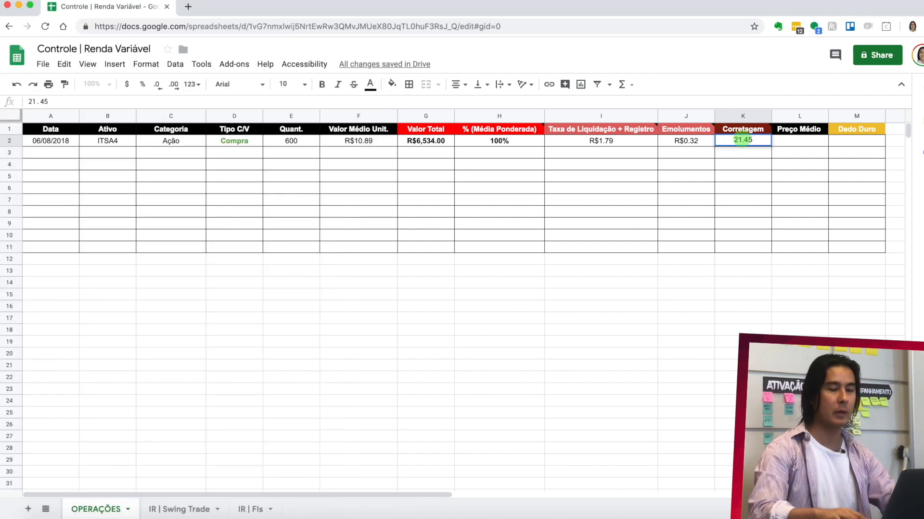
# - Calculate the Preço Médio in L2 with the formula =(G2+I2+J2+K2)/E2, dividing total value plus costs by the quantity
pyautogui.click(781, 140)
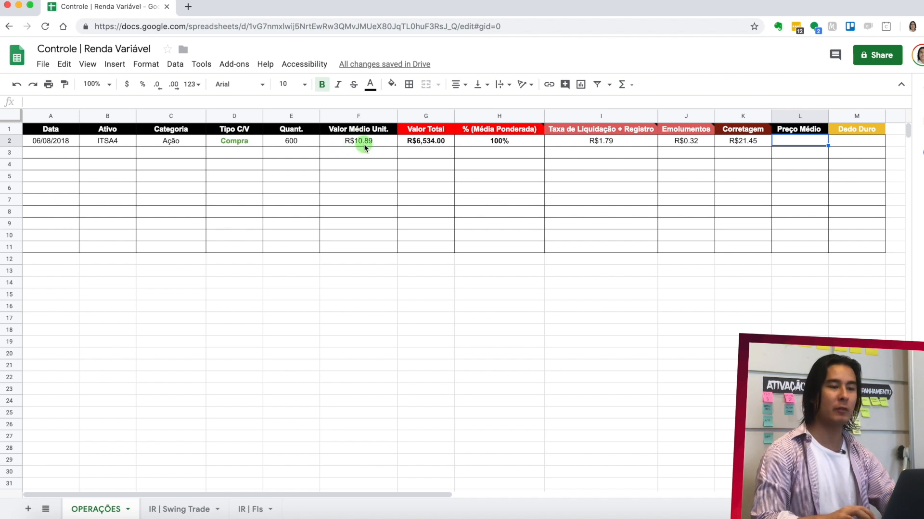
pyautogui.write('=')
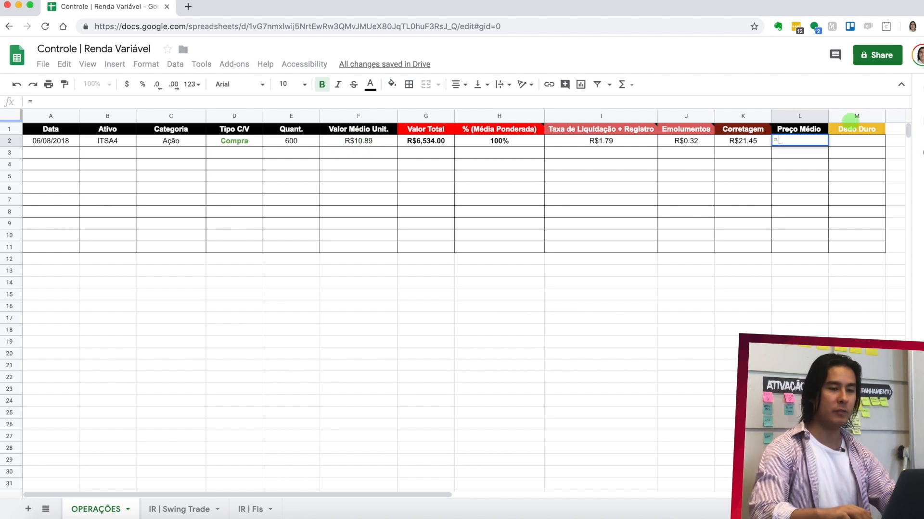
pyautogui.write('(')
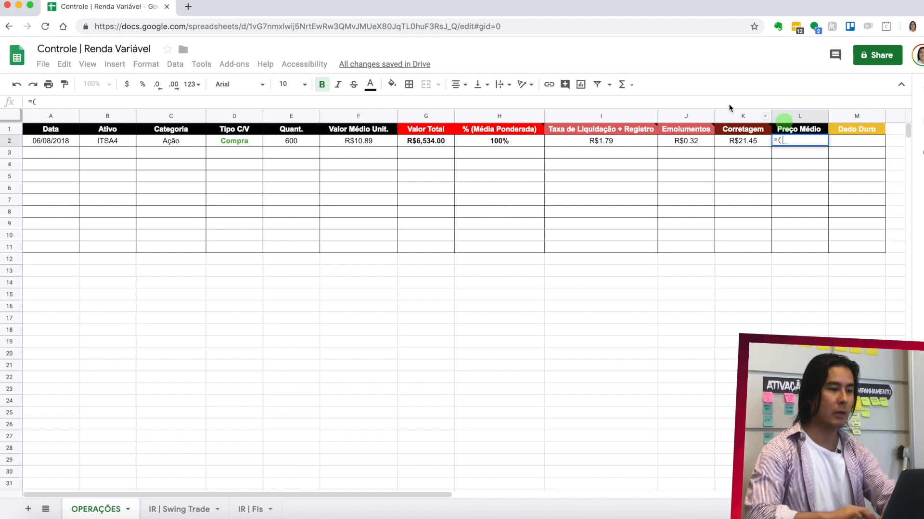
pyautogui.click(437, 141)
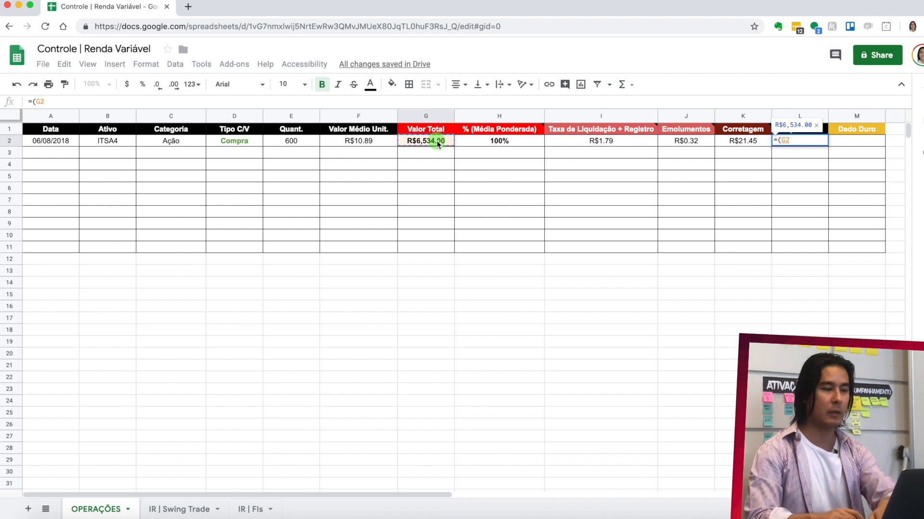
pyautogui.write('+')
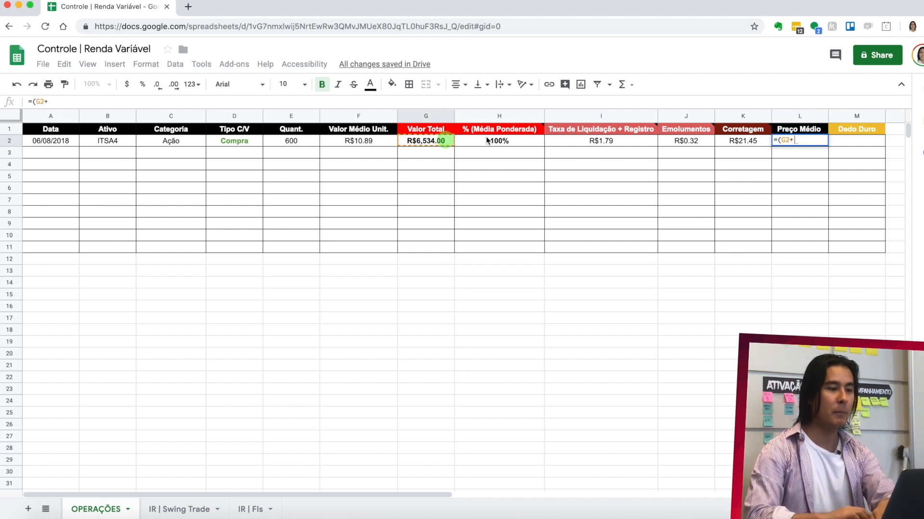
pyautogui.click(626, 140)
pyautogui.write('+')
pyautogui.click(682, 142)
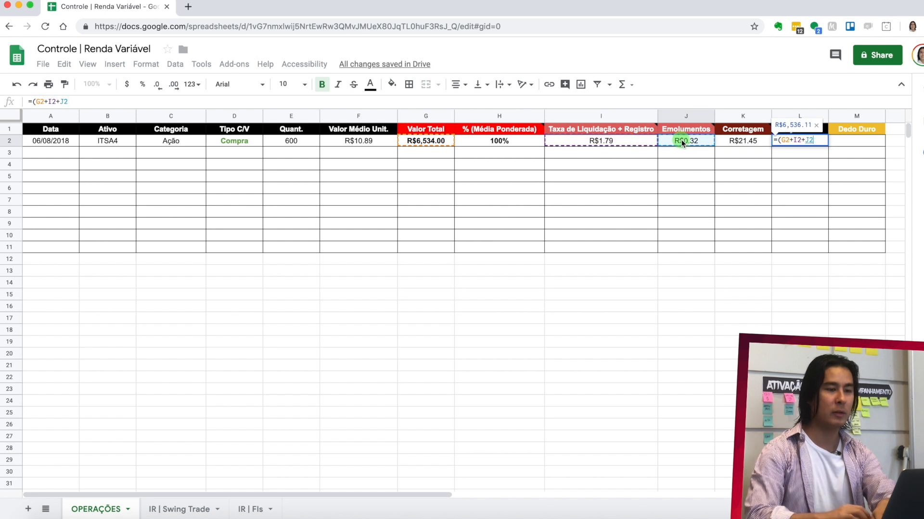
pyautogui.write('+')
pyautogui.click(736, 141)
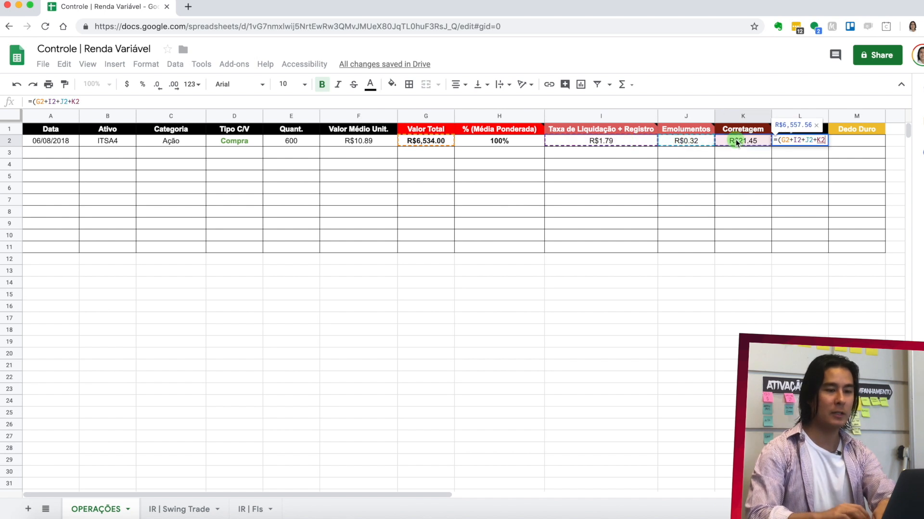
pyautogui.write(')')
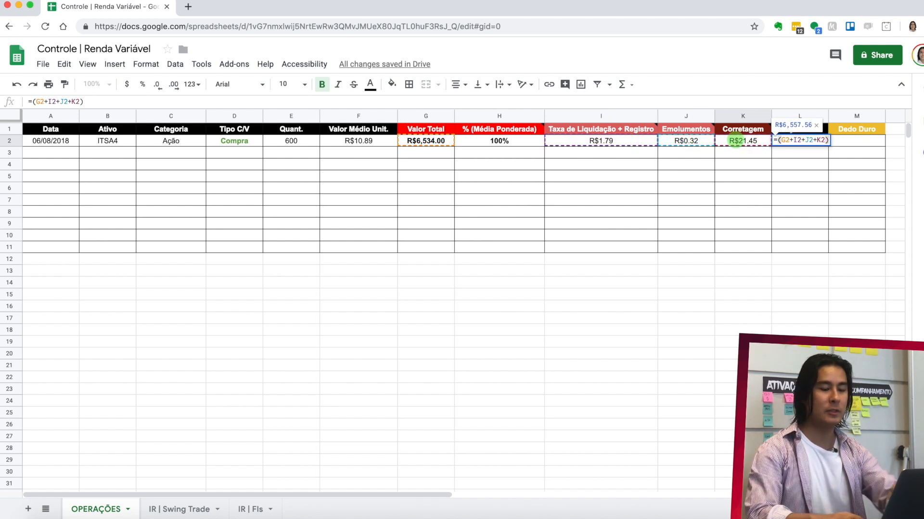
pyautogui.write('/')
pyautogui.click(296, 139)
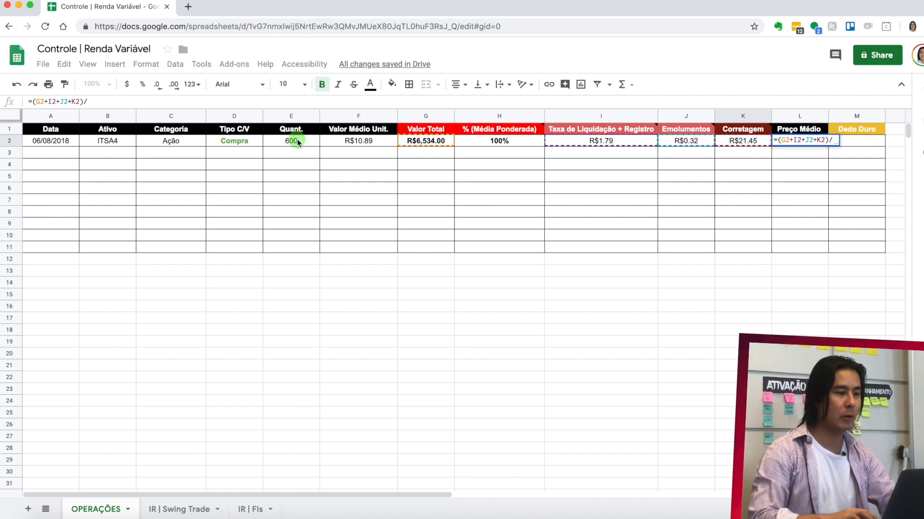
pyautogui.press('Return')
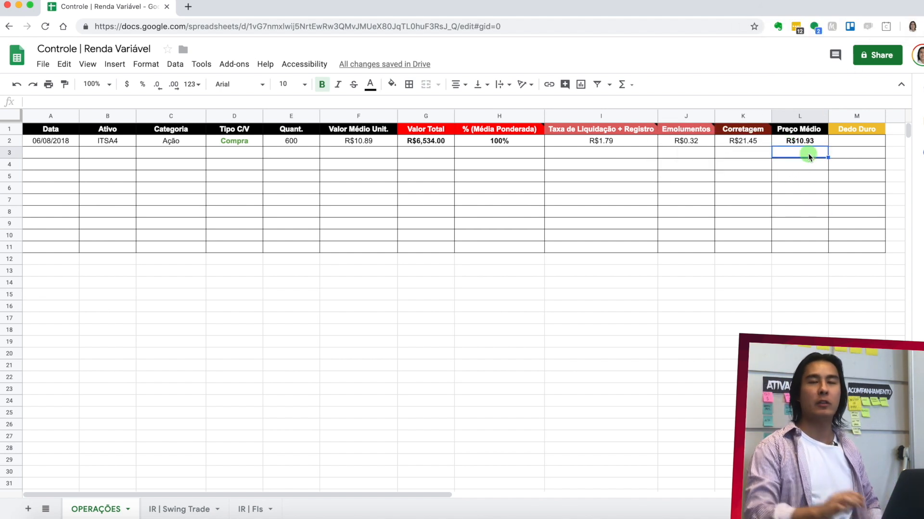
# - Check the I.R.R.F. s/ operações line on the ITSA4 note and enter "-" as the Dedo Duro in row 2
pyautogui.click(846, 141)
pyautogui.press('super+Tab')
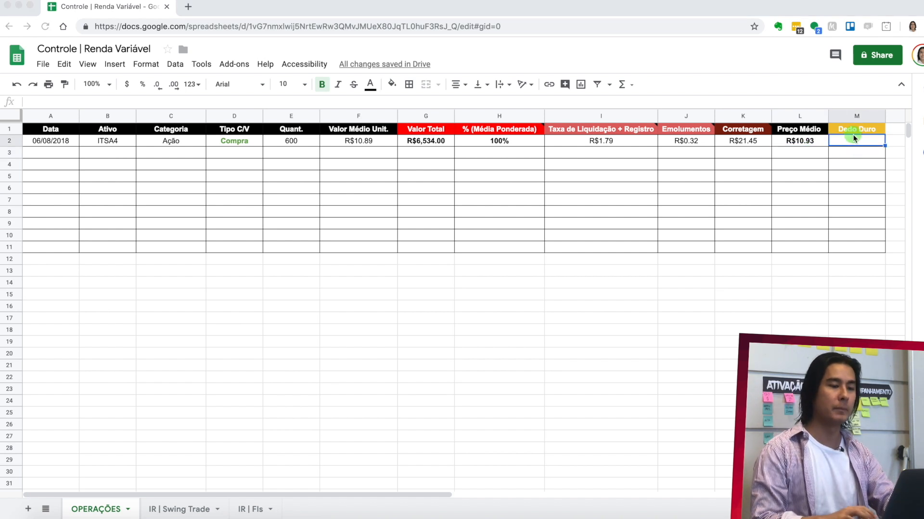
pyautogui.click(307, 303)
pyautogui.scroll(-3, 306, 303)
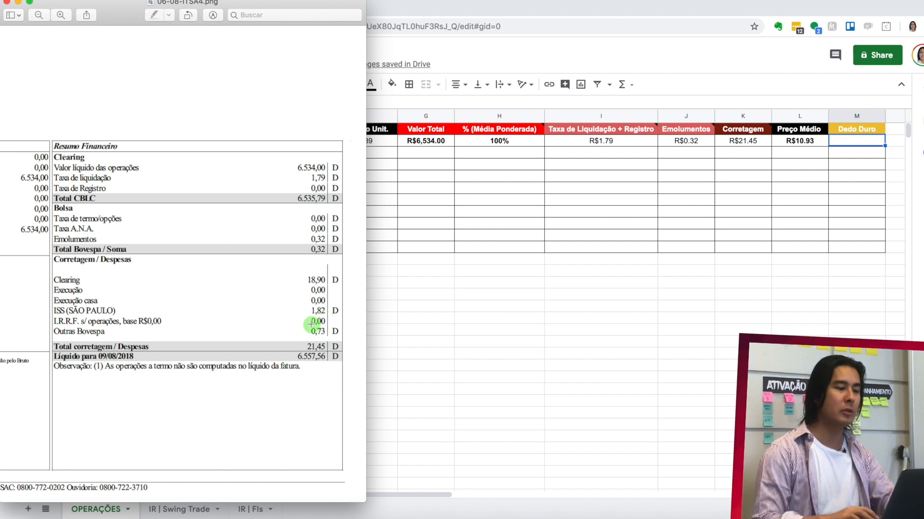
pyautogui.click(874, 141)
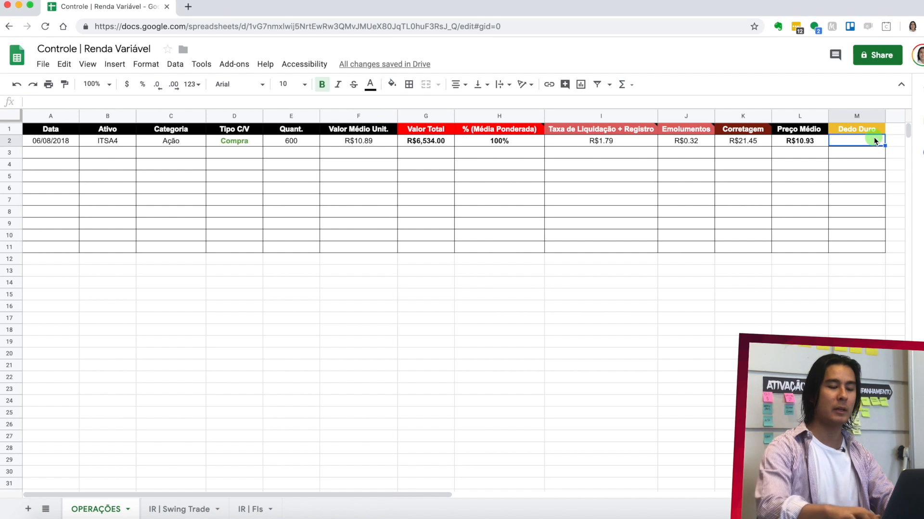
pyautogui.write('-')
pyautogui.press('Return')
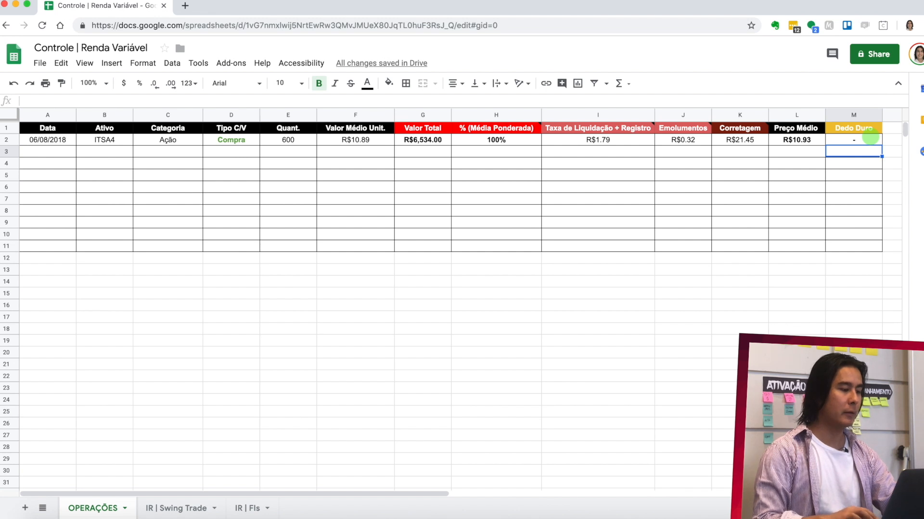
# - Duplicate the OPERAÇÕES sheet and rename the copy ITSA4
pyautogui.click(125, 508)
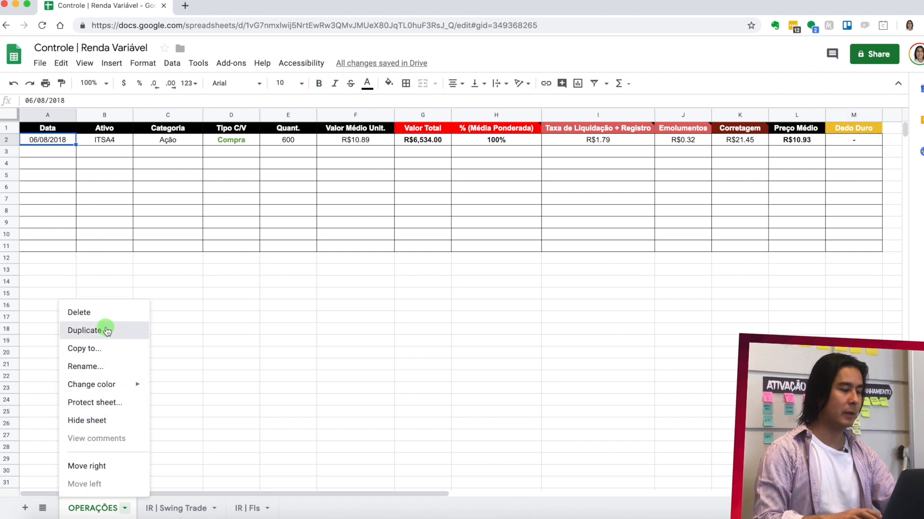
pyautogui.click(106, 331)
pyautogui.click(96, 509)
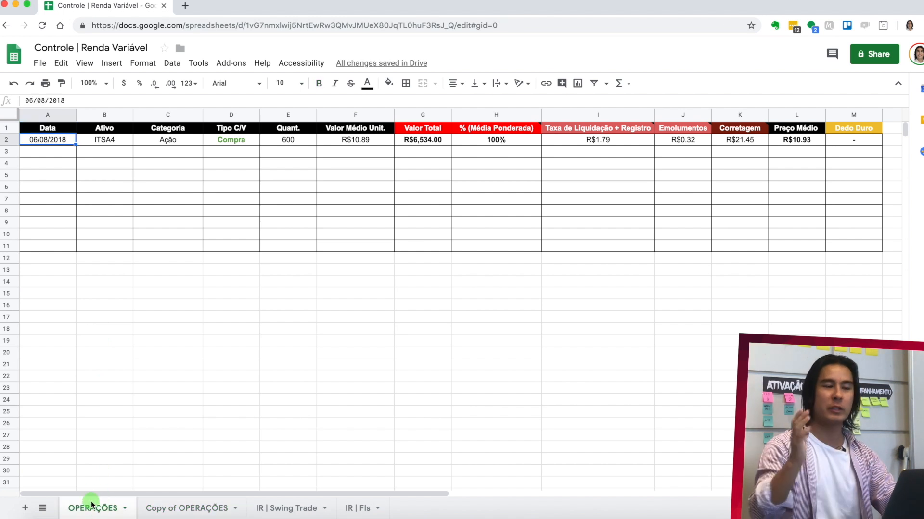
pyautogui.click(160, 508)
pyautogui.doubleClick(168, 510)
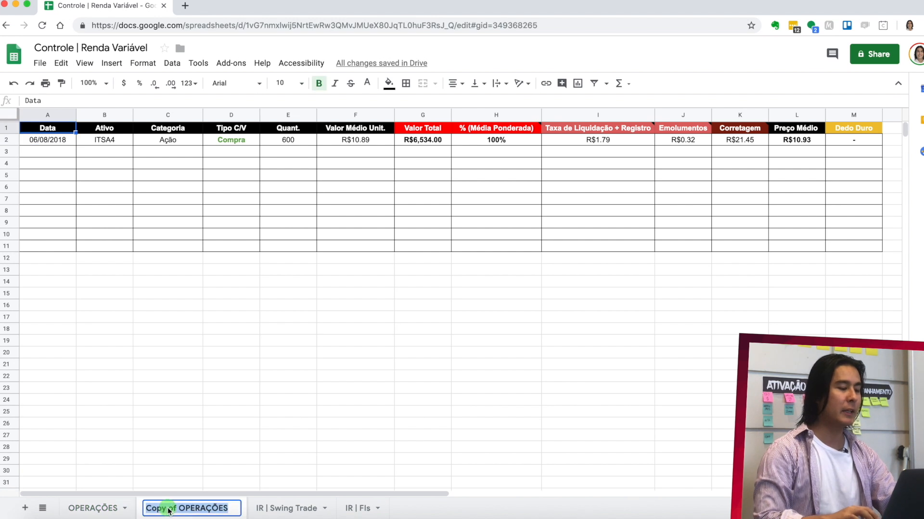
pyautogui.write('ITSA')
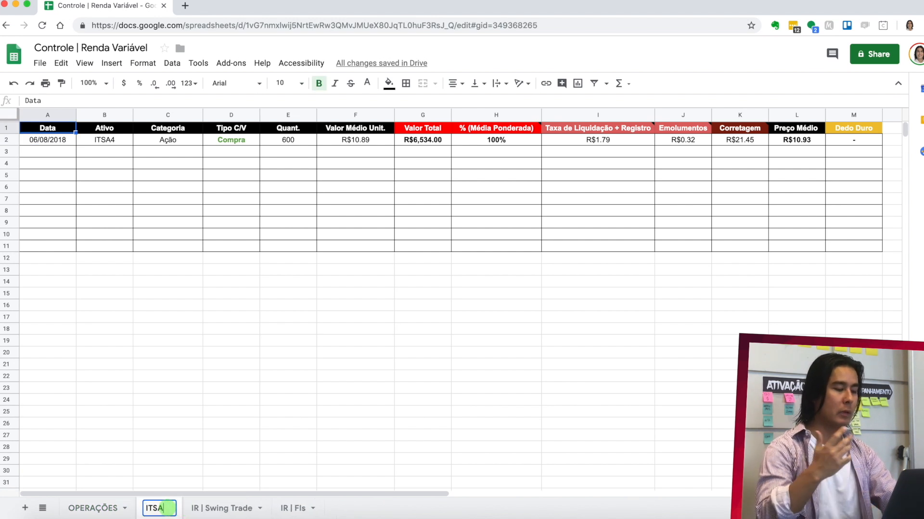
pyautogui.write('4')
pyautogui.click(179, 340)
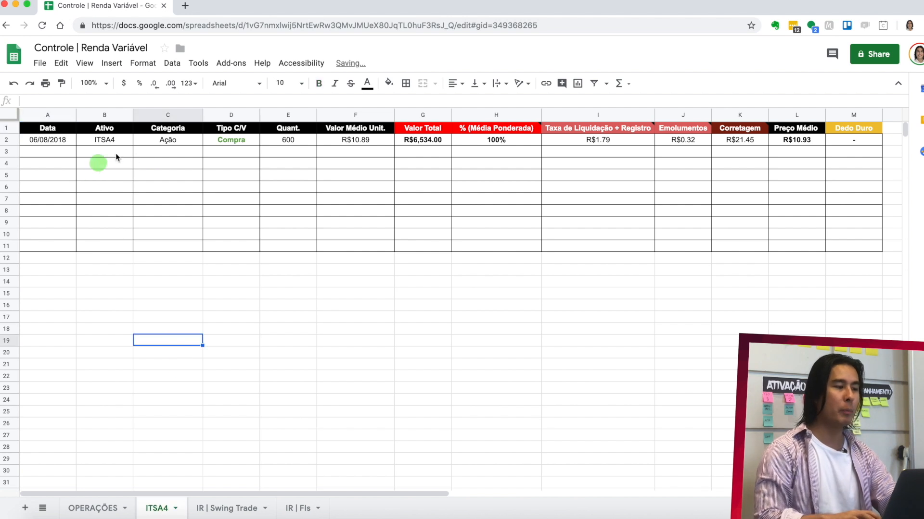
# - Move the ITSA4 sheet to the end, after IR | FIs, and return to the OPERAÇÕES sheet
pyautogui.moveTo(162, 508); pyautogui.dragTo(301, 509)
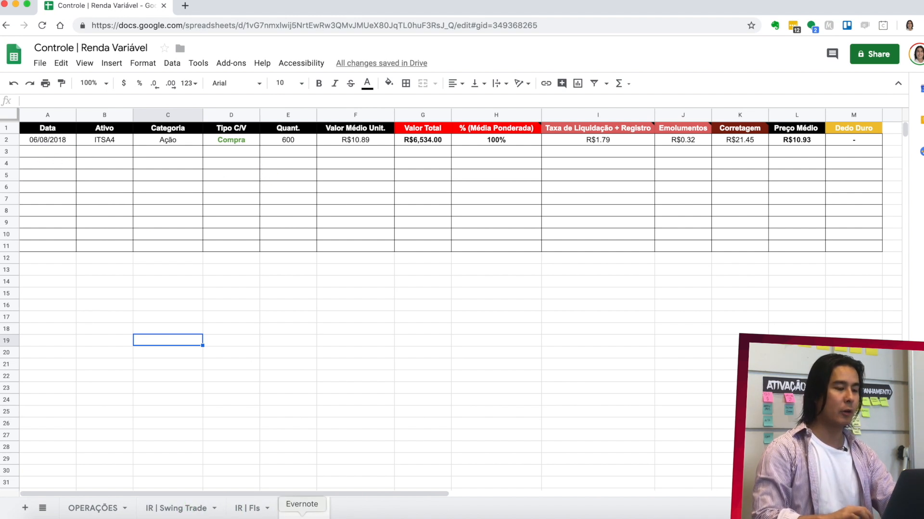
pyautogui.click(224, 143)
pyautogui.click(63, 141)
pyautogui.click(98, 508)
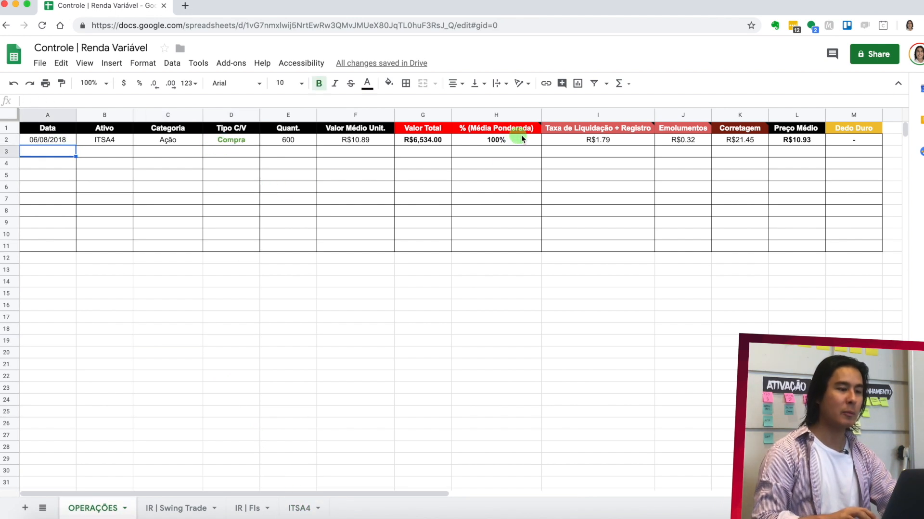
# - Open the 25-09.png brokerage note from the desktop and examine its trading date and traded operations
pyautogui.moveTo(923, 0)
pyautogui.click(281, 150)
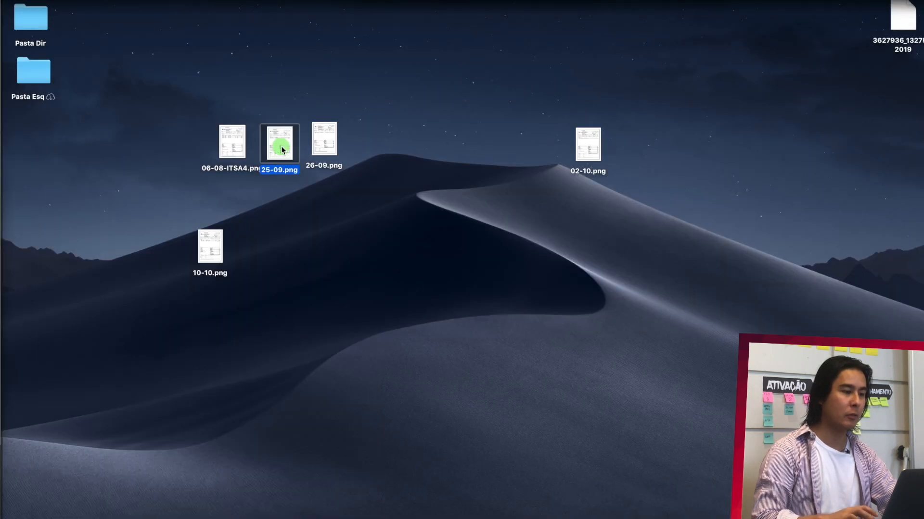
pyautogui.doubleClick(282, 149)
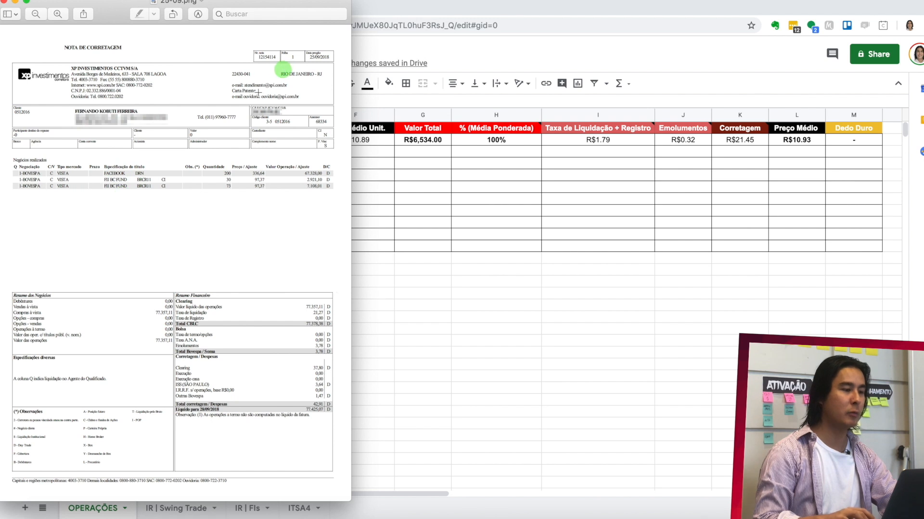
pyautogui.scroll(3, 125, 179)
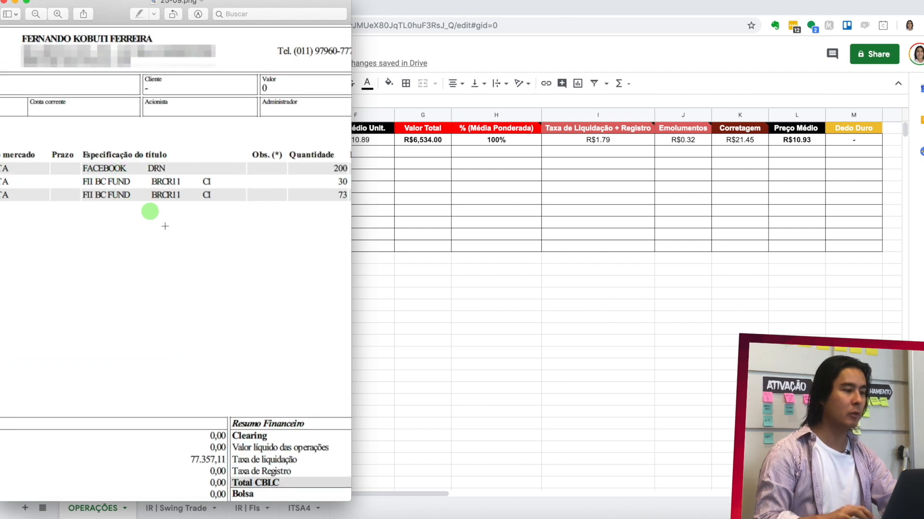
pyautogui.hscroll(5, 192, 194)
pyautogui.scroll(3, 192, 194)
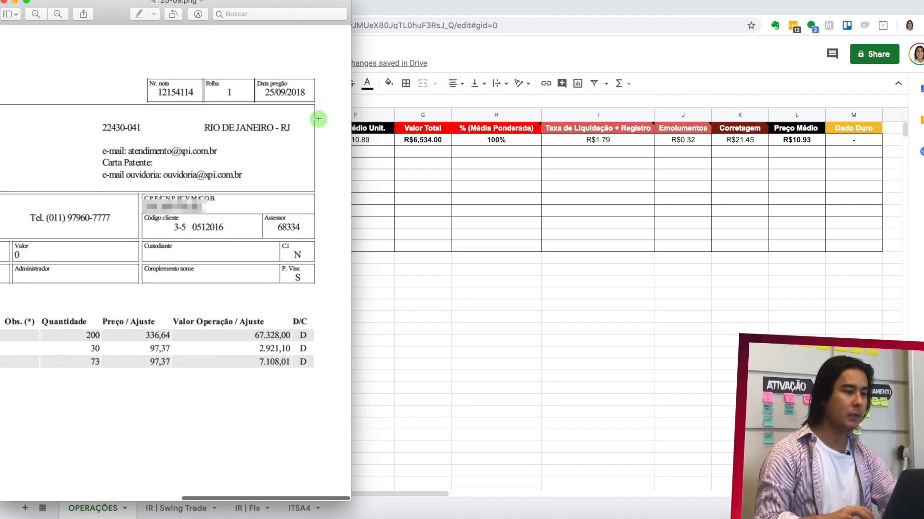
# - Return to the Controle | Renda Variável spreadsheet and enter 25/09/2018 as the Data in row 3 of OPERAÇÕES
pyautogui.click(392, 178)
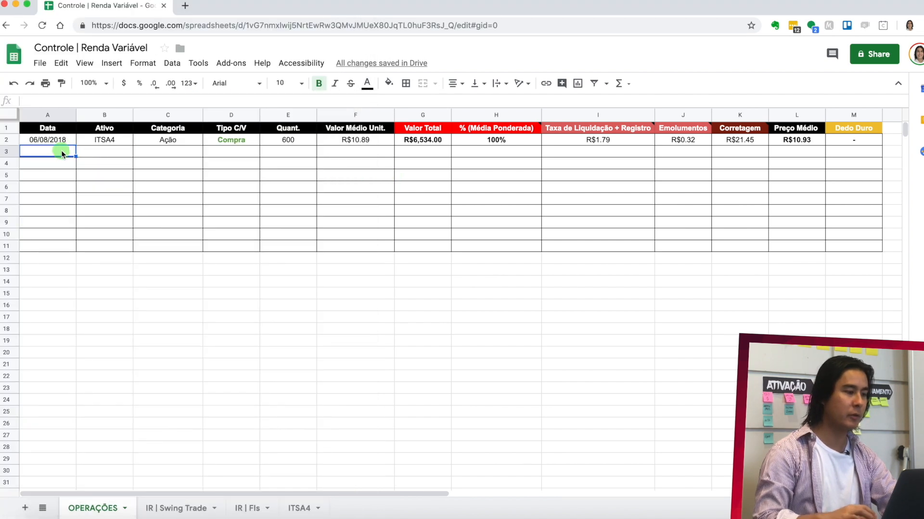
pyautogui.write('25/09')
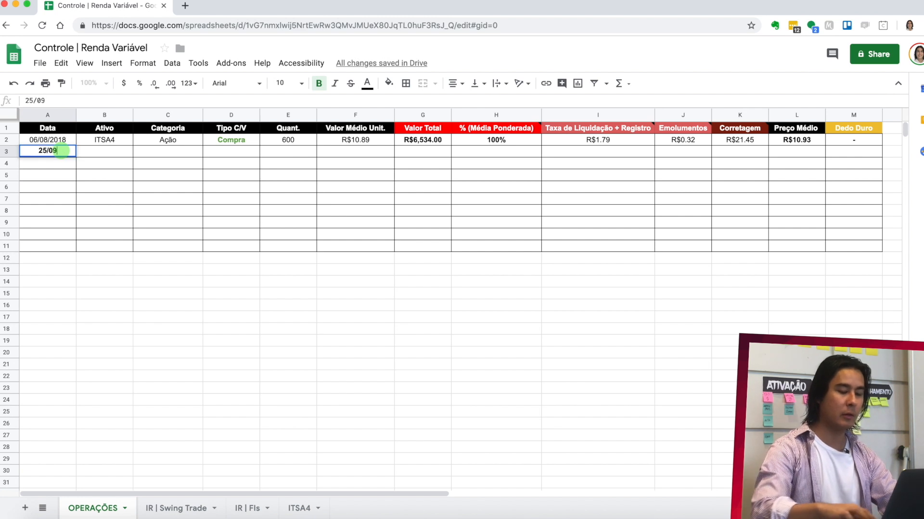
pyautogui.write('/2018')
pyautogui.press('Return')
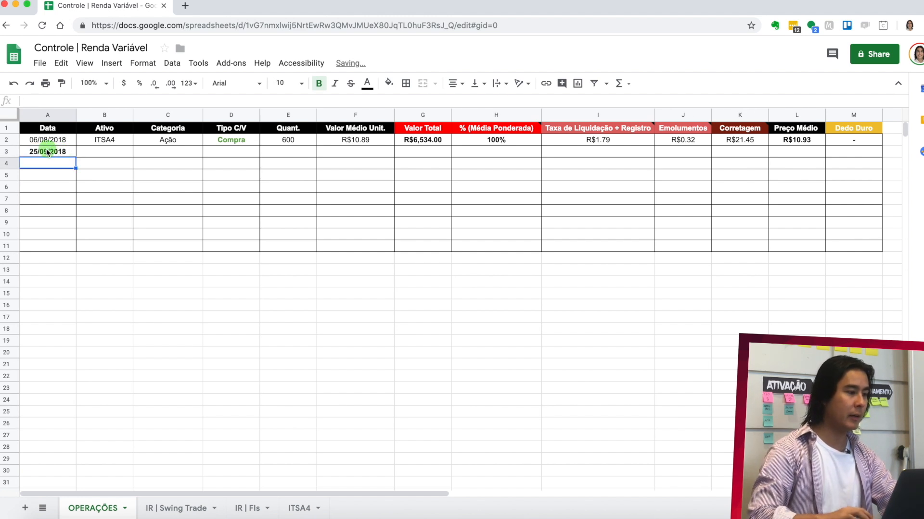
# - Copy the row 3 date 25/09/2018 into row 4 and apply the row 3 date cell's formatting to it
pyautogui.click(46, 149)
pyautogui.click(75, 101)
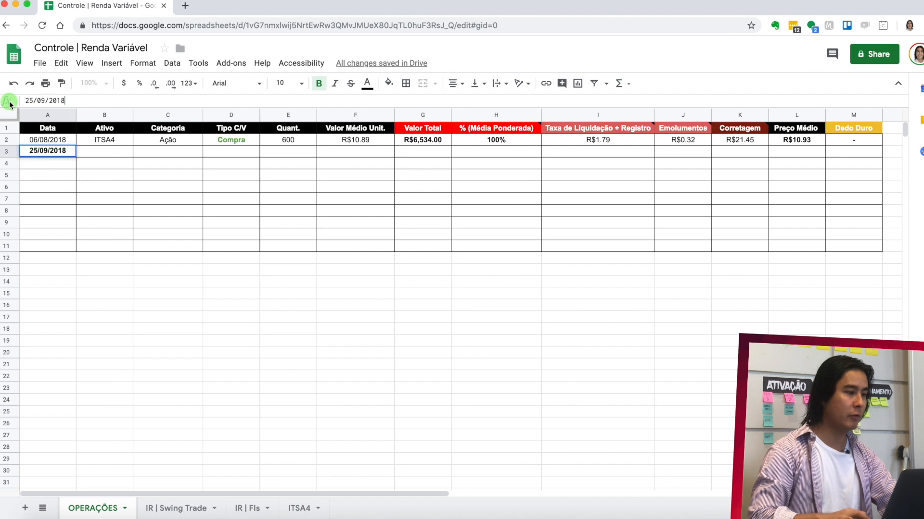
pyautogui.click(42, 163)
pyautogui.write('25/09/2018')
pyautogui.click(53, 152)
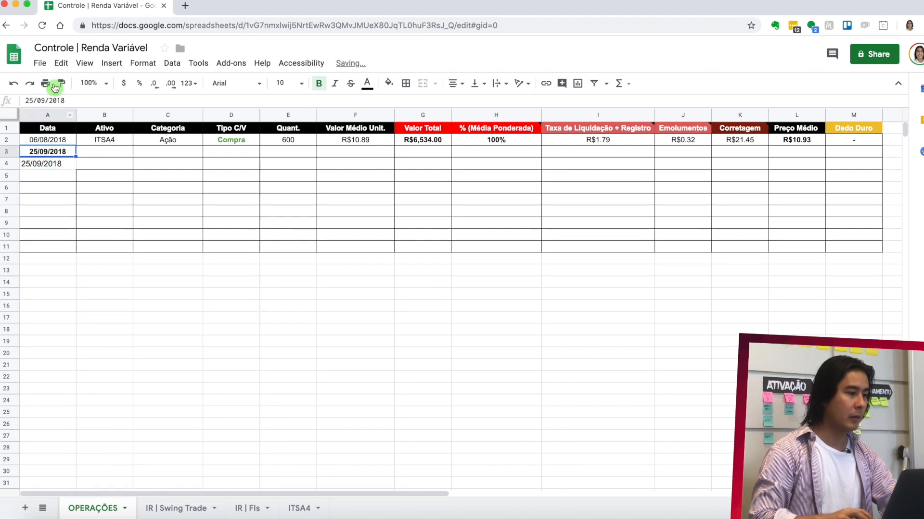
pyautogui.click(55, 86)
pyautogui.click(57, 164)
# - Check the first traded title on the 25-09 note and enter FBOK34 as the Ativo in row 3
pyautogui.click(98, 152)
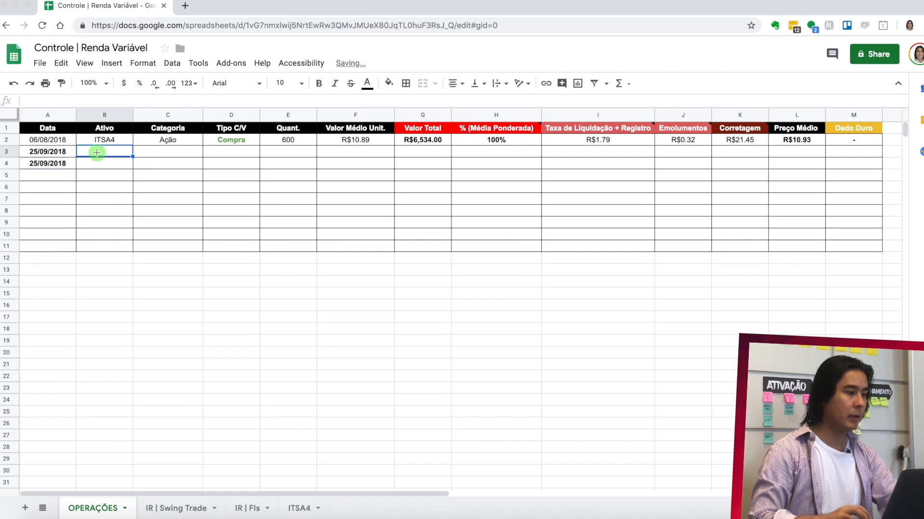
pyautogui.press('super+Tab')
pyautogui.hscroll(-7, 105, 184)
pyautogui.press('super+Tab')
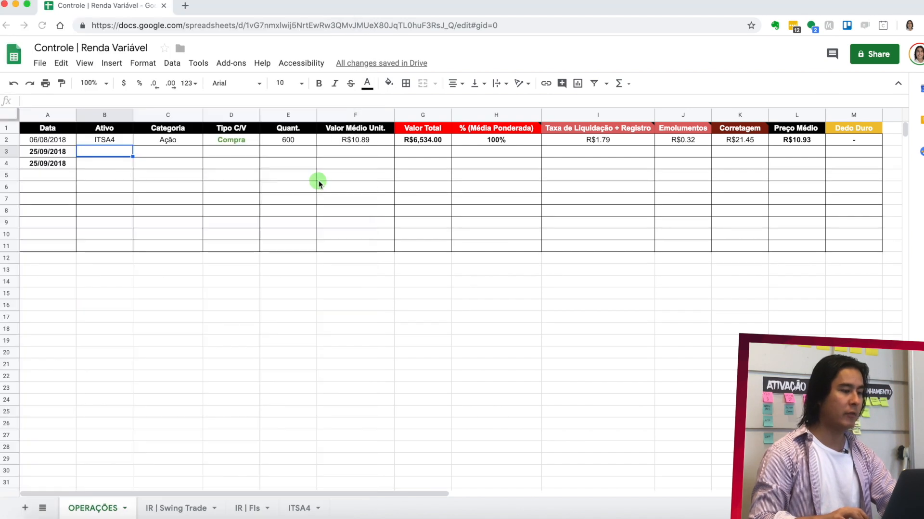
pyautogui.write('F')
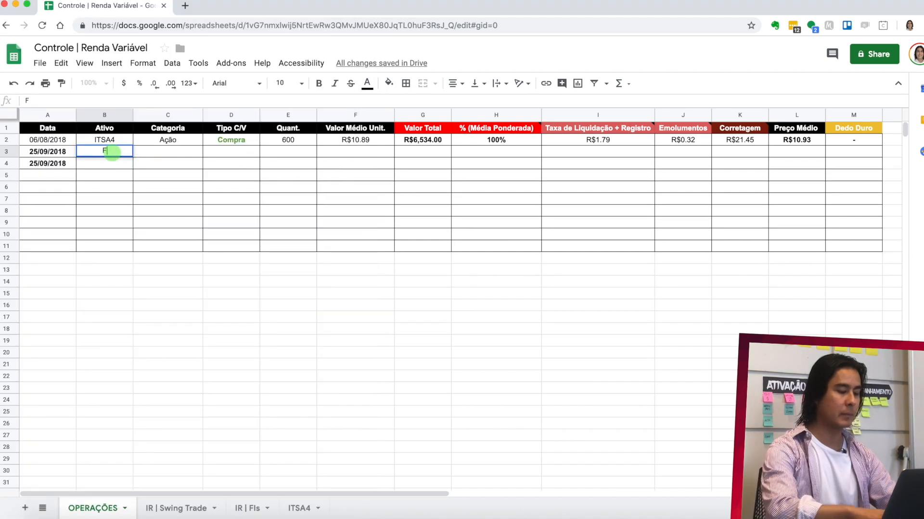
pyautogui.write('BOK34')
pyautogui.press('Return')
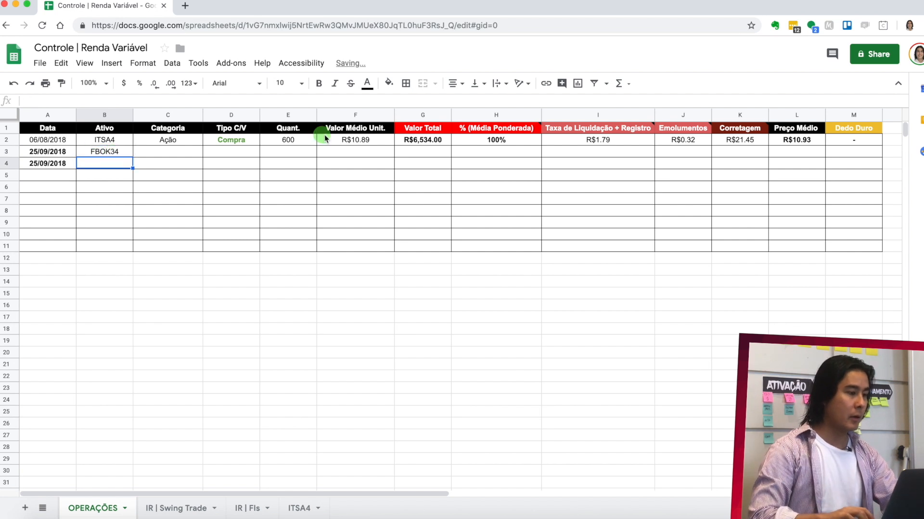
# - Check the second traded title on the 25-09 note and enter BRCR11 as the Ativo in row 4
pyautogui.press('super+Tab')
pyautogui.hscroll(3, 213, 330)
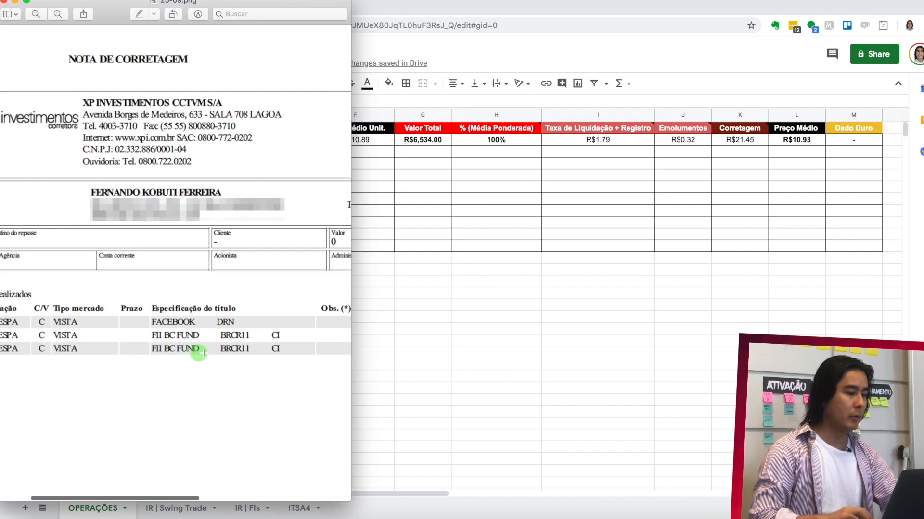
pyautogui.press('super+Tab')
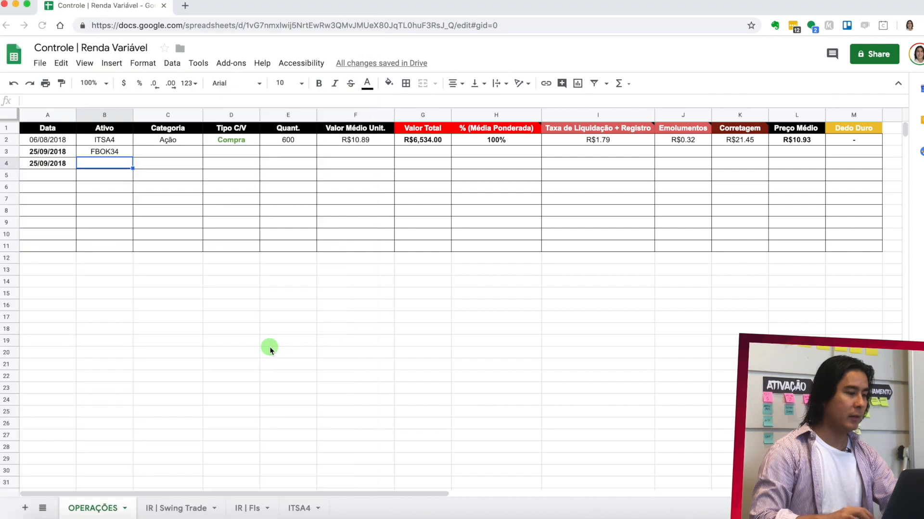
pyautogui.write('BRC')
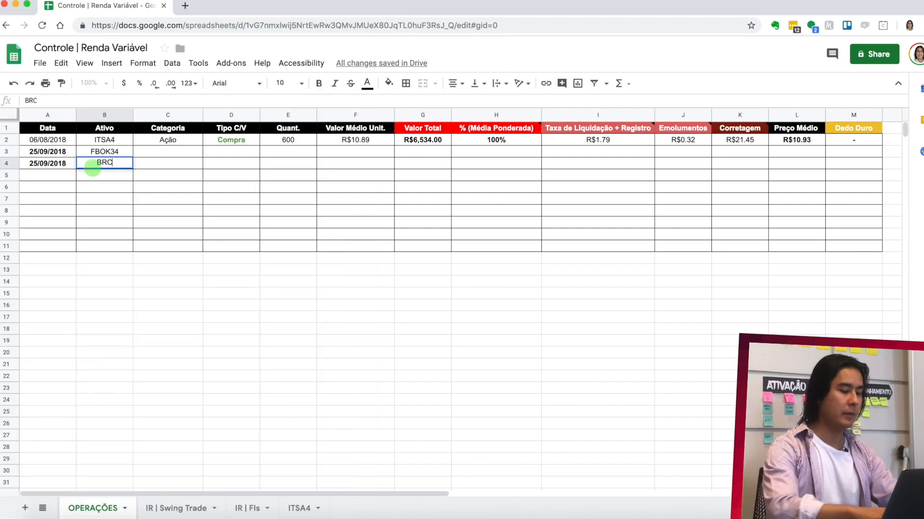
pyautogui.write('R11')
# - Set the Categoria to Ação/BDR for FBOK34 and to FI for BRCR11
pyautogui.click(176, 151)
pyautogui.write('AÇ˜')
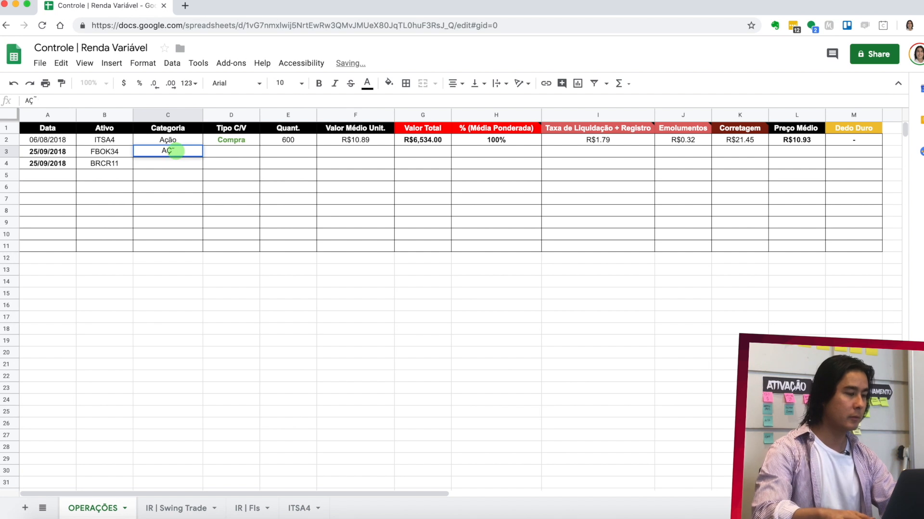
pyautogui.press('BackSpace')
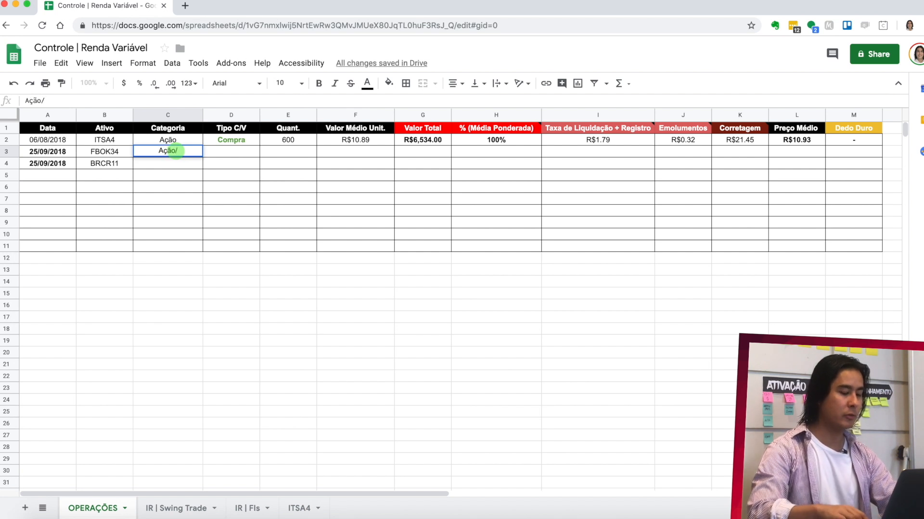
pyautogui.write('ção/BDR')
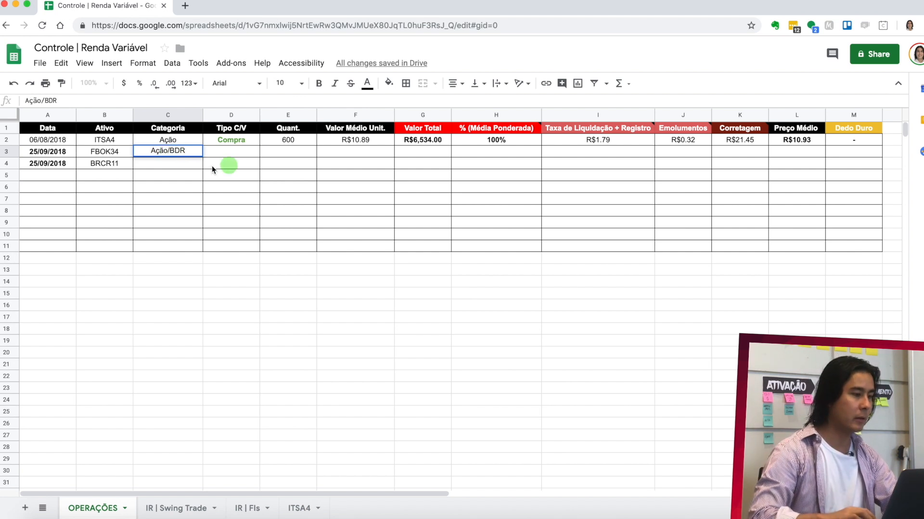
pyautogui.click(188, 164)
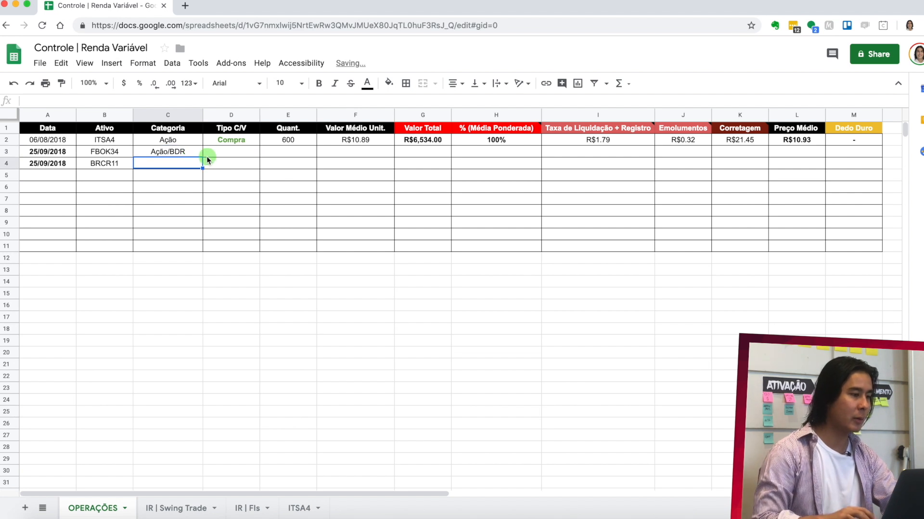
pyautogui.write('FI')
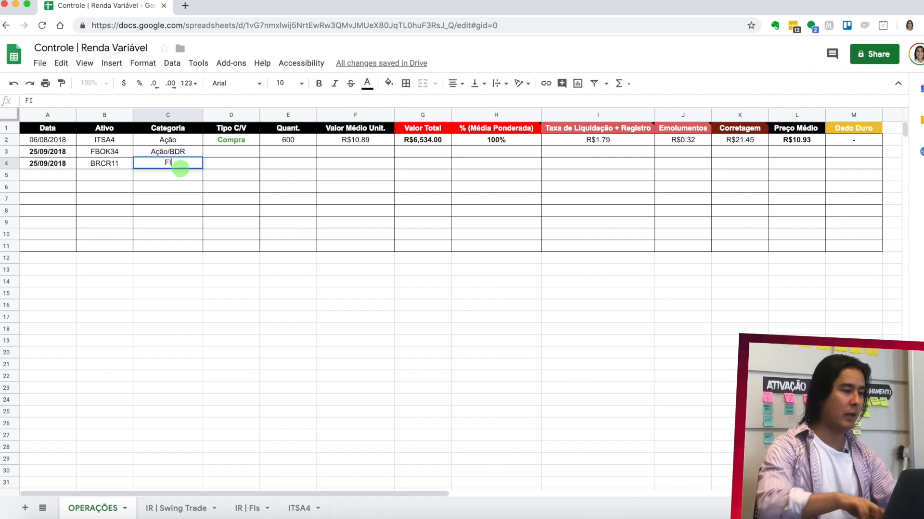
# - Check the C/V column on the note and fill the Tipo C/V value Compra from row 2 down to rows 3 and 4
pyautogui.click(234, 152)
pyautogui.press('super+Tab')
pyautogui.hscroll(-2, 173, 247)
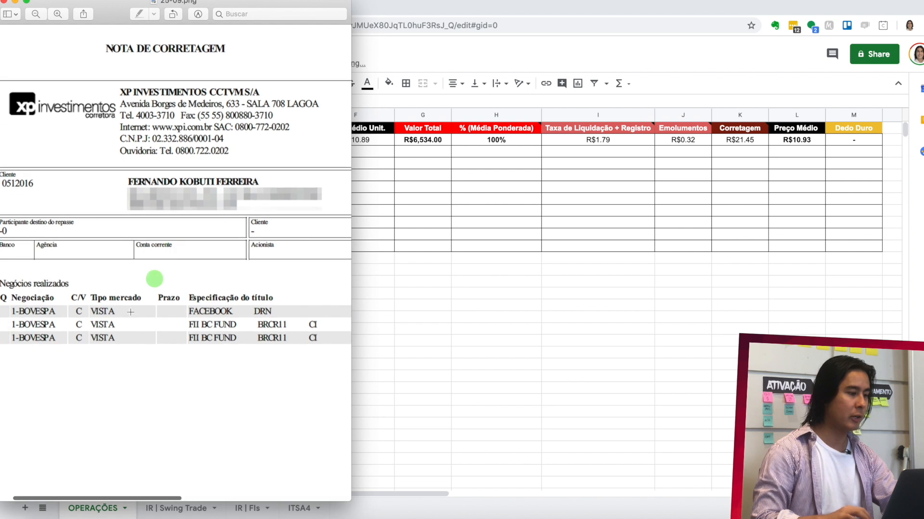
pyautogui.press('super+Tab')
pyautogui.click(251, 136)
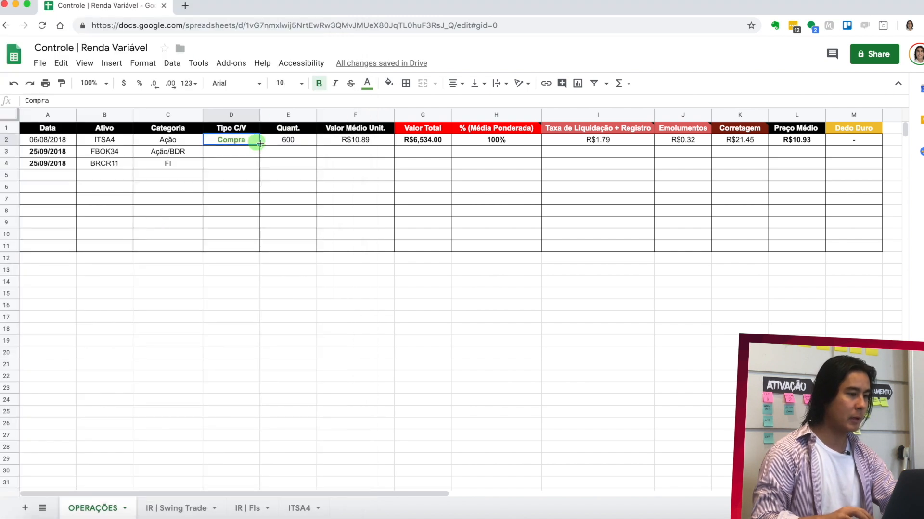
pyautogui.moveTo(259, 145); pyautogui.dragTo(258, 167)
# - Check the quantities on the note and enter a Quant. of 200 for FBOK34 and 103 for BRCR11
pyautogui.click(288, 149)
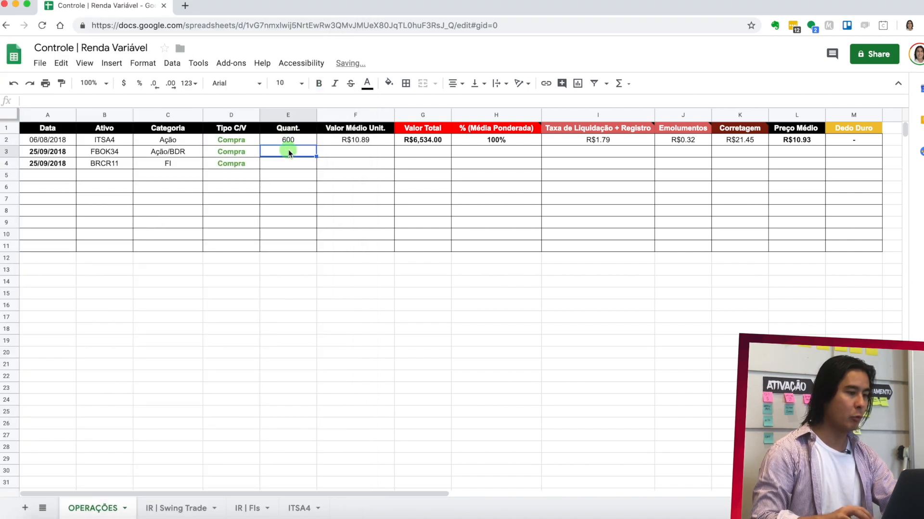
pyautogui.press('super+Tab')
pyautogui.hscroll(3, 241, 287)
pyautogui.scroll(-1, 242, 287)
pyautogui.hscroll(4, 243, 287)
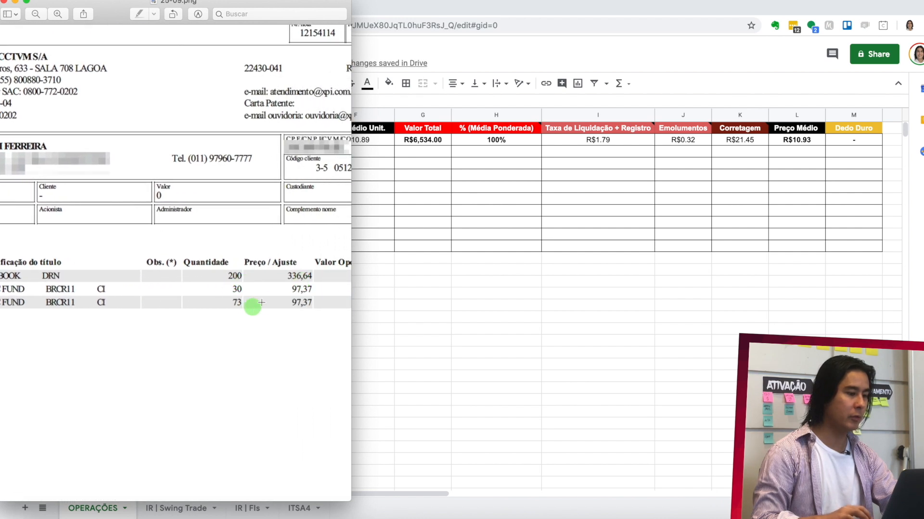
pyautogui.press('super+Tab')
pyautogui.write('200')
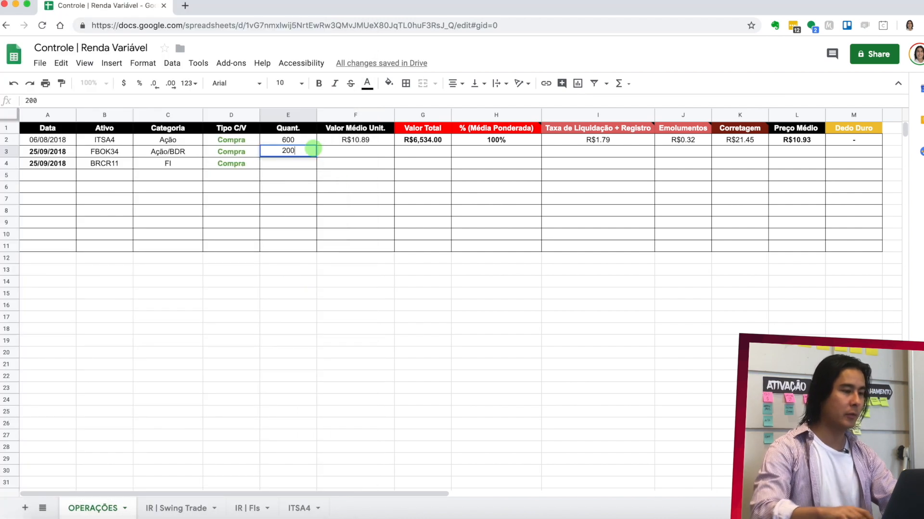
pyautogui.press('Return')
pyautogui.write('103')
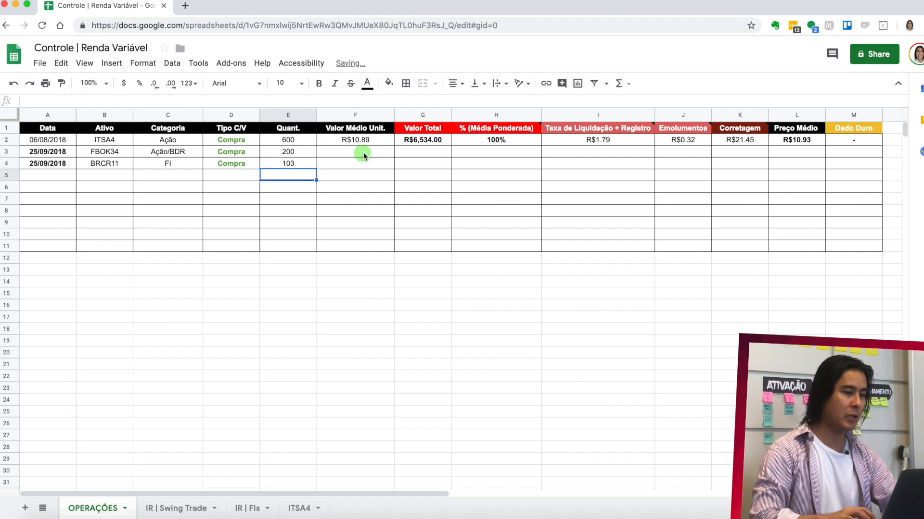
# - Look up the Facebook price on the note and enter 336.64 as the Valor Médio Unit. for FBOK34
pyautogui.click(363, 152)
pyautogui.press('super+Tab')
pyautogui.hscroll(1, 279, 313)
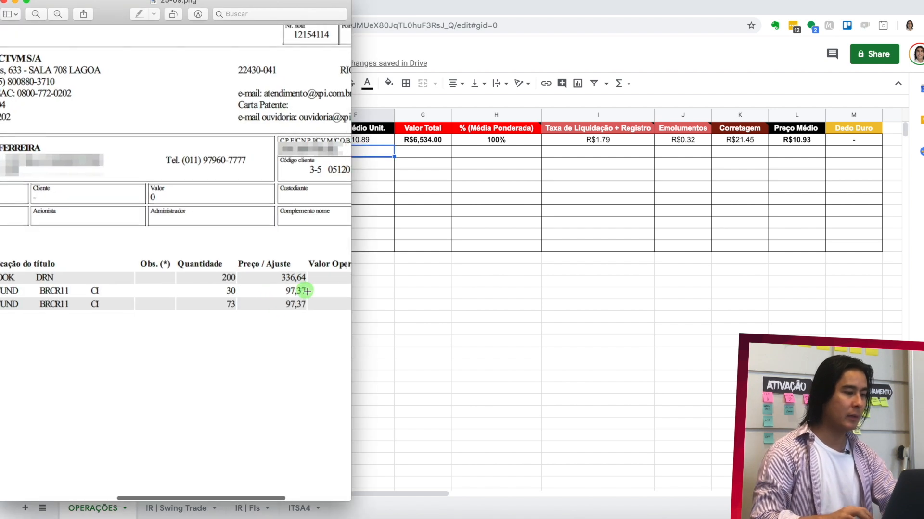
pyautogui.press('super+Tab')
pyautogui.write('33')
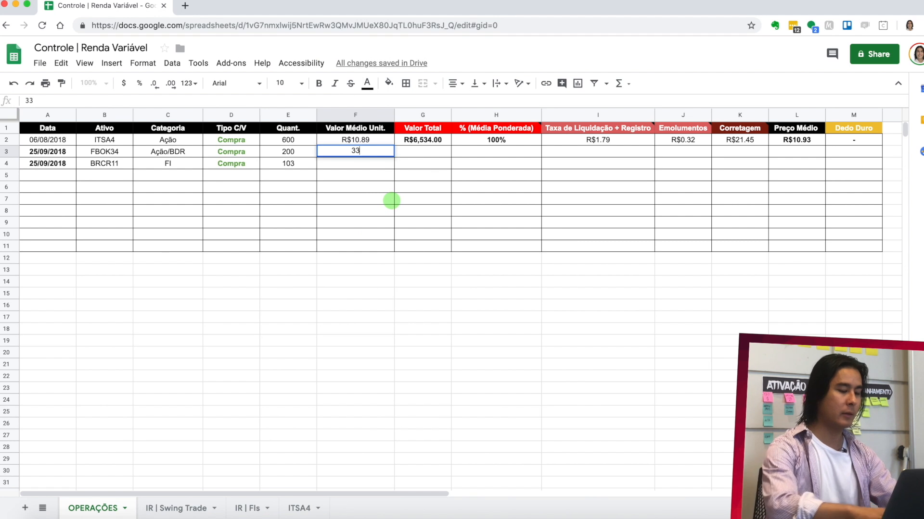
pyautogui.write('6.64')
pyautogui.press('Return')
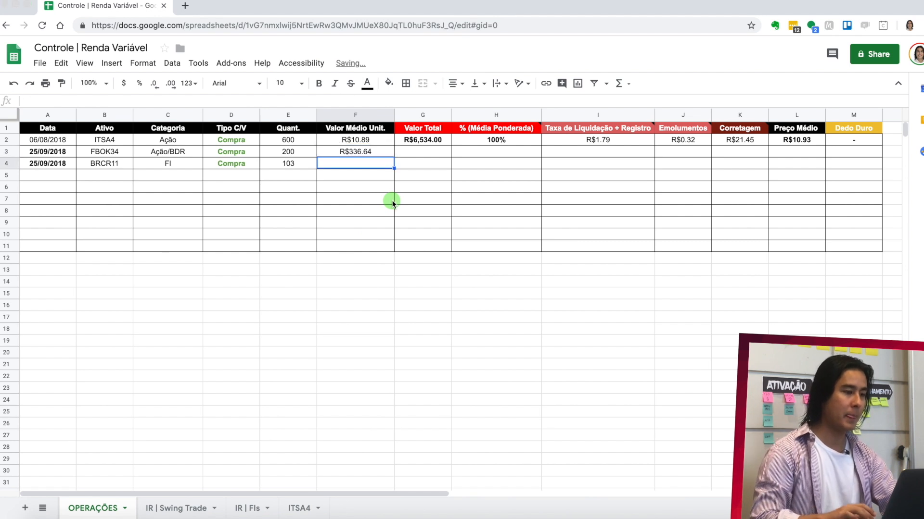
# - Look up the BRCR11 price on the note and enter 97.37 as its Valor Médio Unit. in row 4
pyautogui.press('super+Tab')
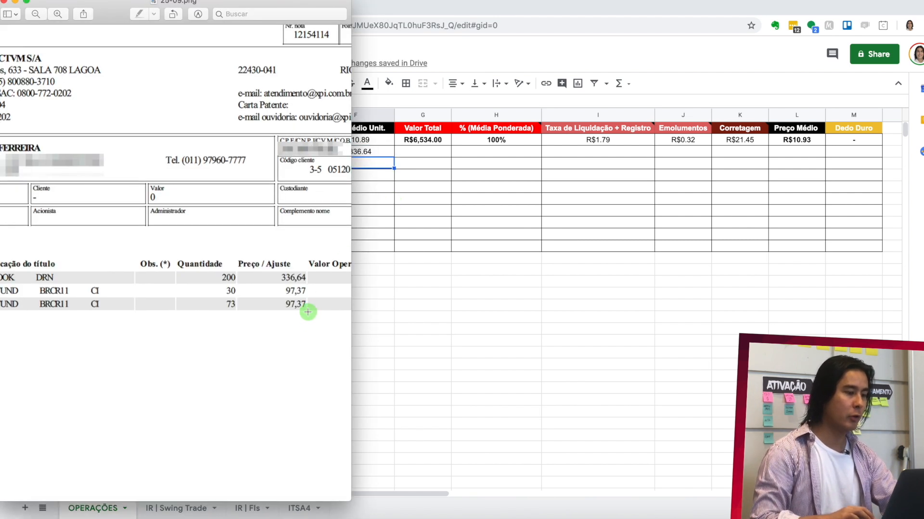
pyautogui.press('super+Tab')
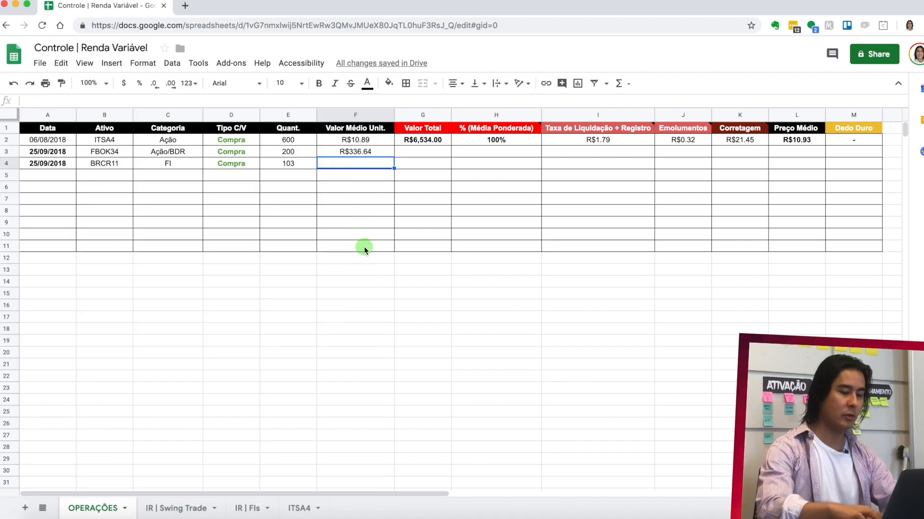
pyautogui.write('97.37')
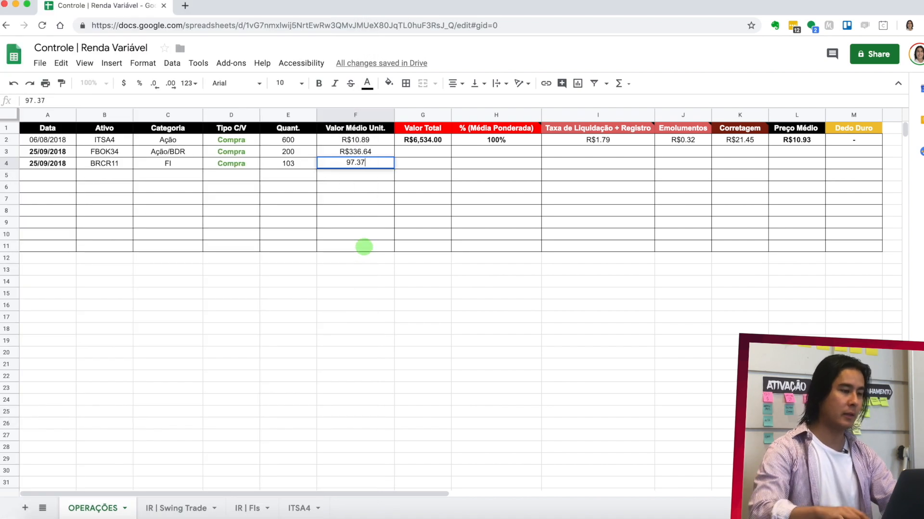
pyautogui.press('Return')
# - Glance at the note's operation value column and fill the Valor Total formula from G2 down to rows 3 and 4
pyautogui.press('super+Tab')
pyautogui.hscroll(2, 346, 269)
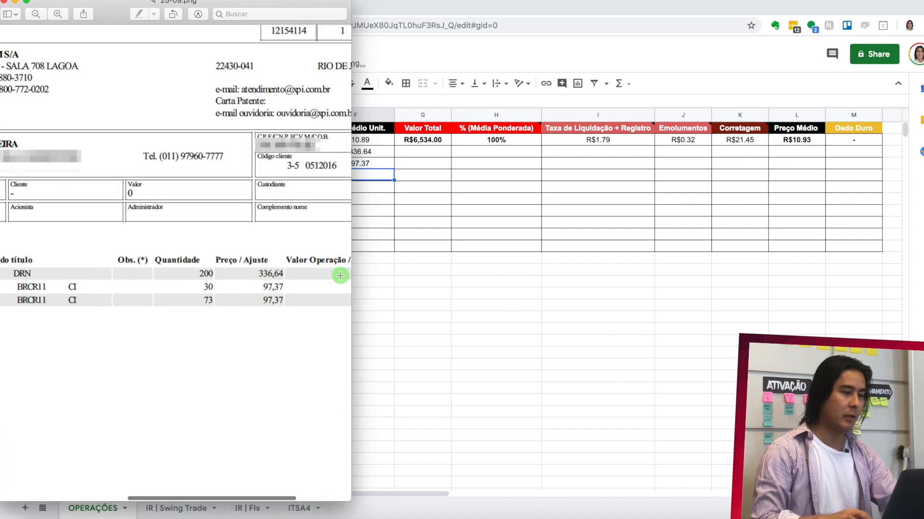
pyautogui.press('super+Tab')
pyautogui.click(429, 155)
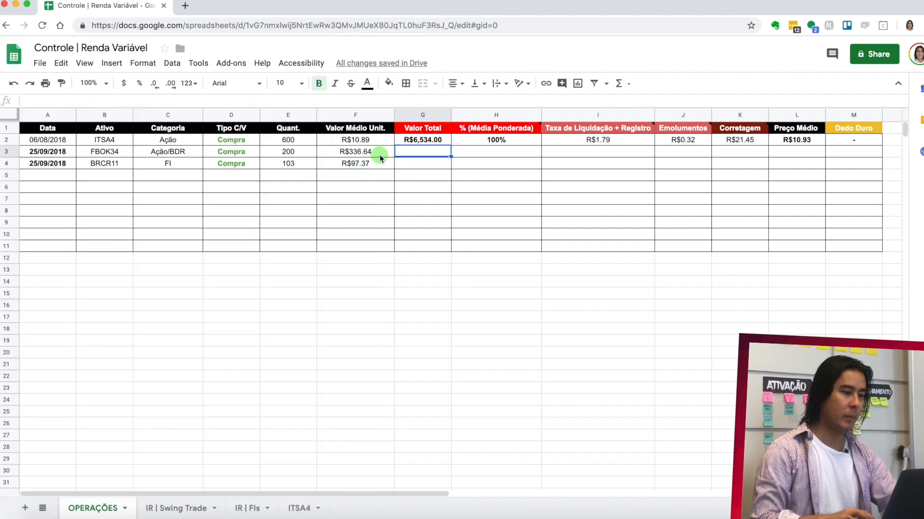
pyautogui.click(435, 141)
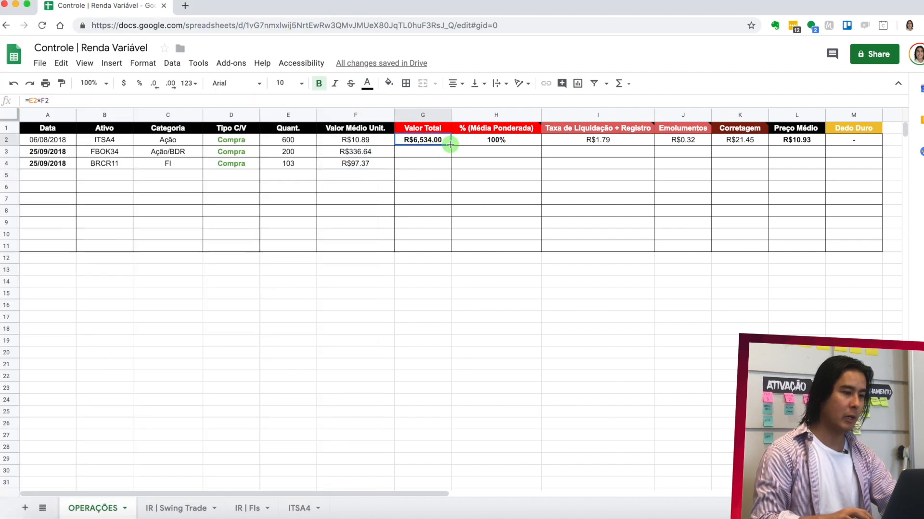
pyautogui.moveTo(451, 143); pyautogui.dragTo(456, 164)
# - Calculate the % (Média Ponderada) for FBOK34 in H3 with the formula =G3/(G3+G4)
pyautogui.click(476, 154)
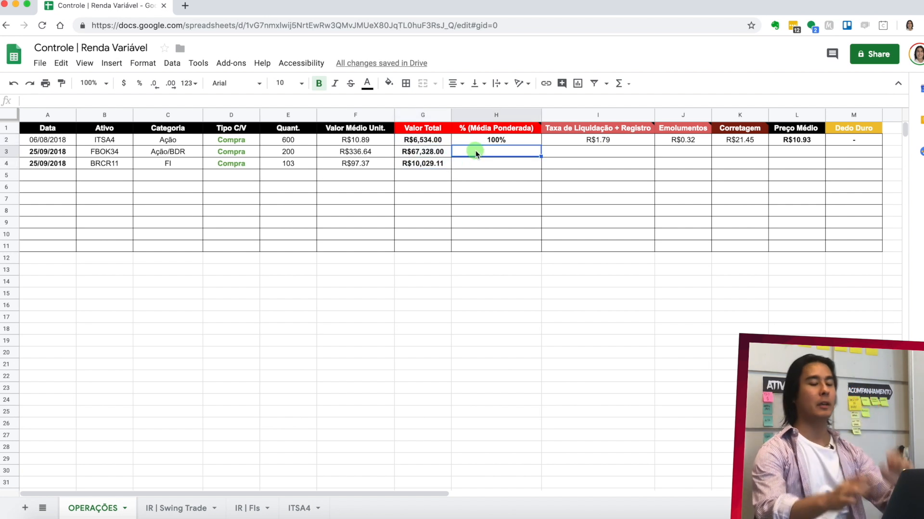
pyautogui.write('=')
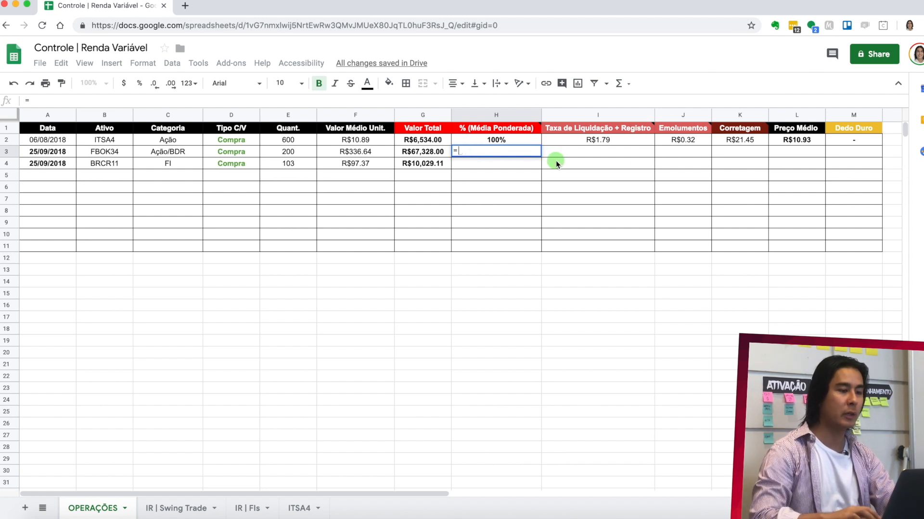
pyautogui.click(425, 154)
pyautogui.write('/(')
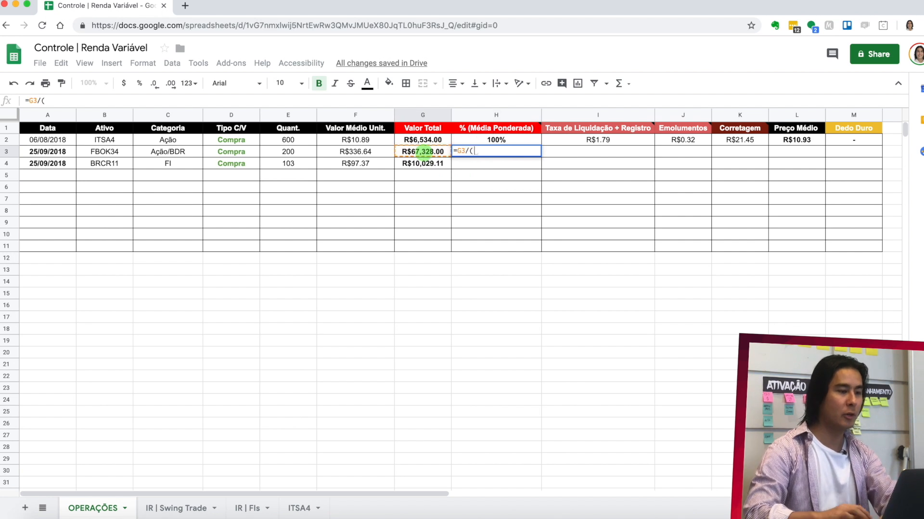
pyautogui.click(440, 153)
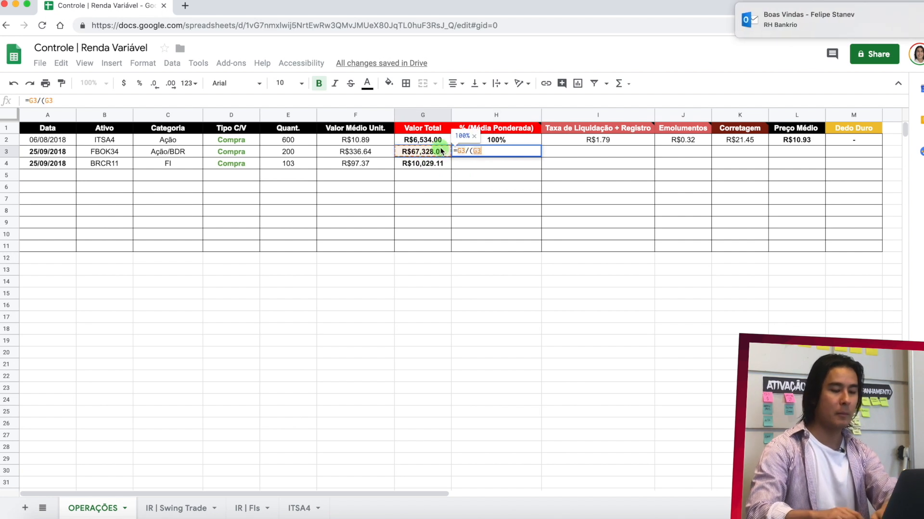
pyautogui.write('+')
pyautogui.click(436, 163)
pyautogui.write(')')
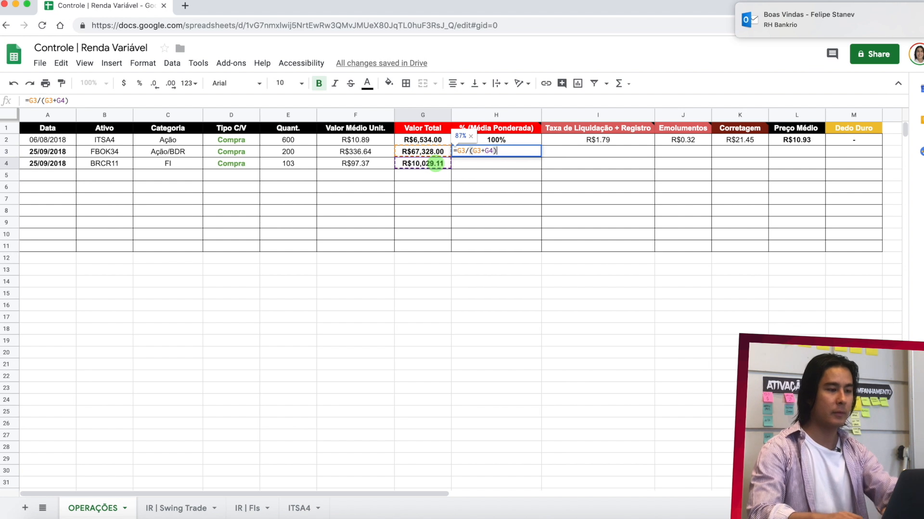
pyautogui.press('Return')
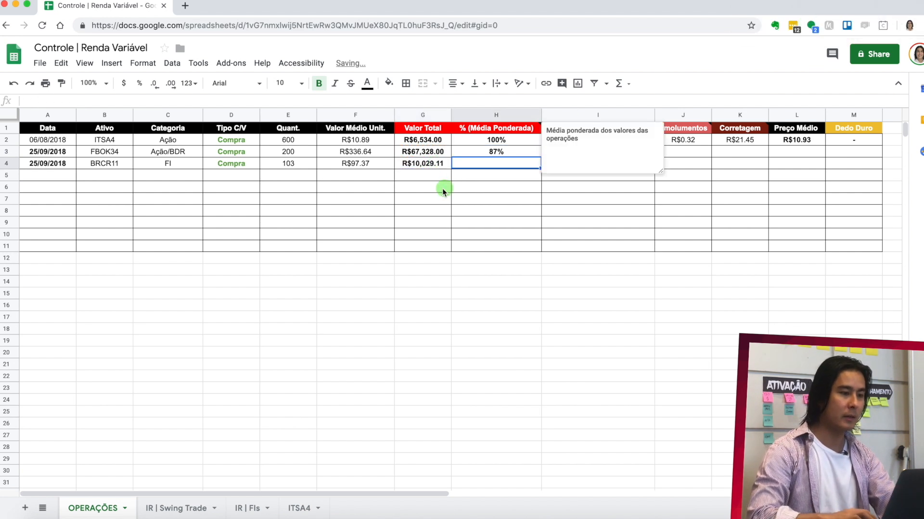
# - Calculate the % (Média Ponderada) for BRCR11 in H4 with =G4/(G3+G4) and check both percentages
pyautogui.write('=')
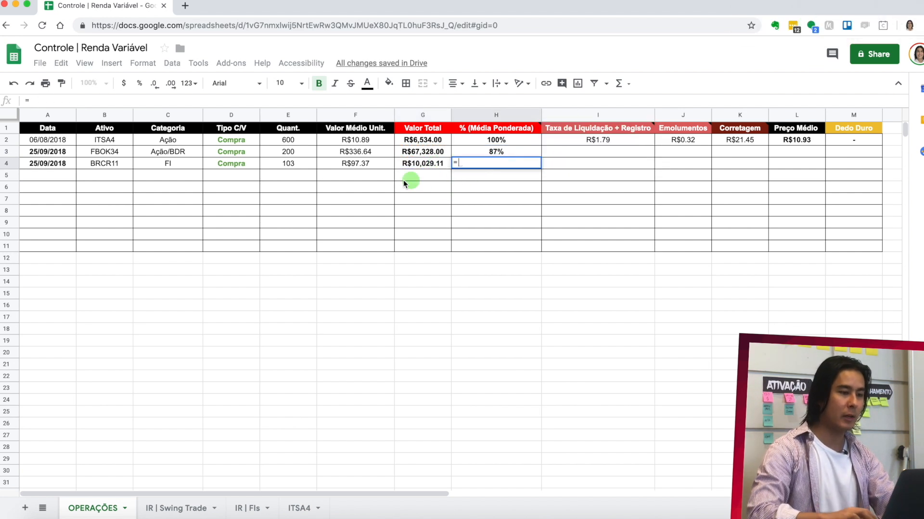
pyautogui.click(420, 166)
pyautogui.write('/(')
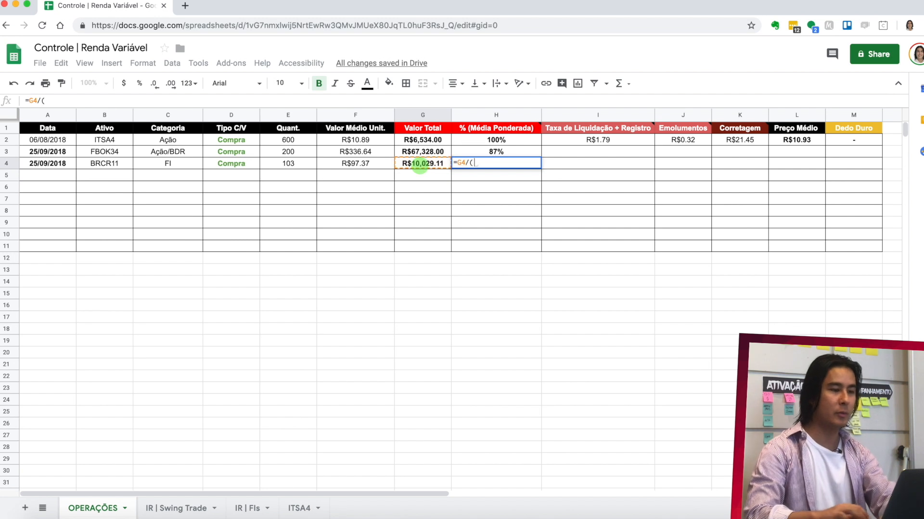
pyautogui.click(421, 153)
pyautogui.write('+')
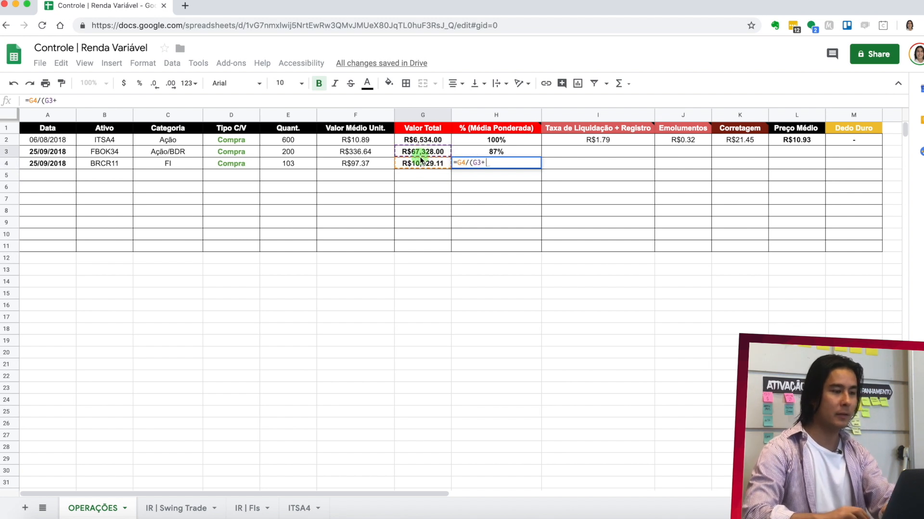
pyautogui.click(422, 165)
pyautogui.press('Return')
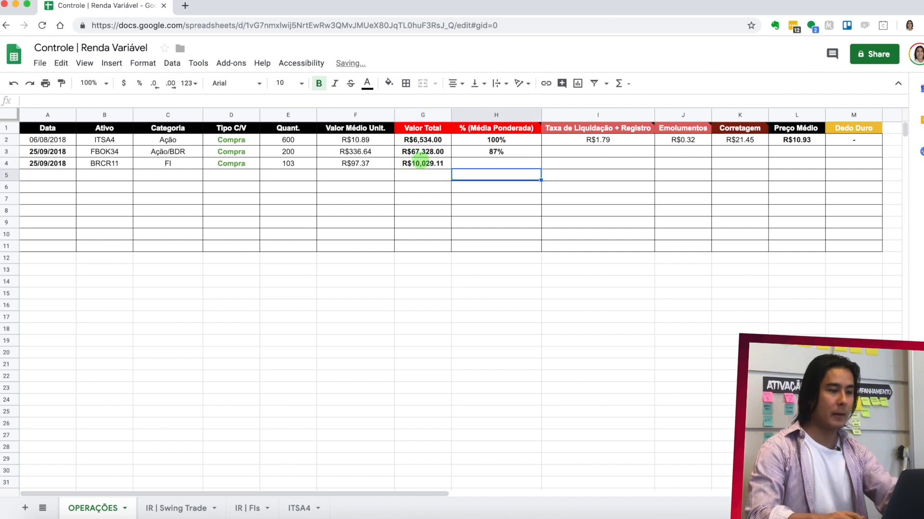
pyautogui.click(516, 151)
pyautogui.moveTo(515, 158); pyautogui.dragTo(515, 162)
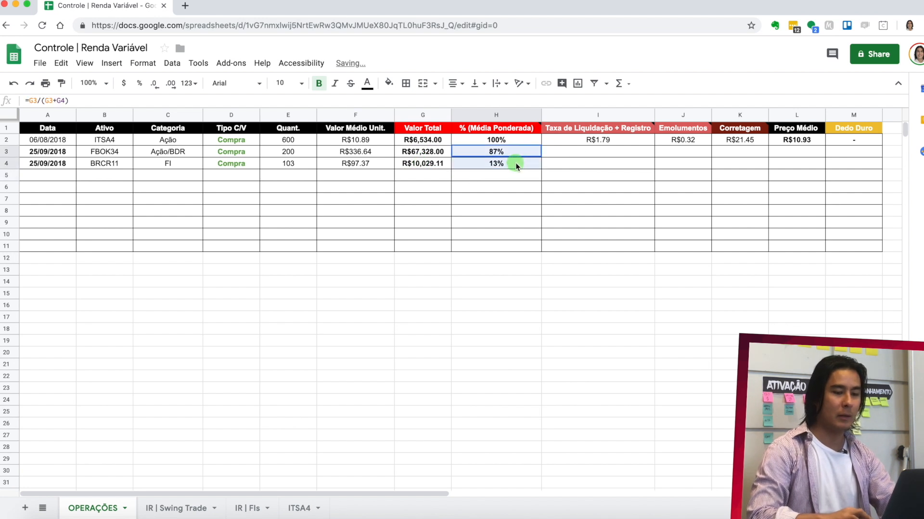
# - Look up the Taxa de liquidação on the note, enter =21.27*H3 in I3 and fill the formula down to I4
pyautogui.click(593, 152)
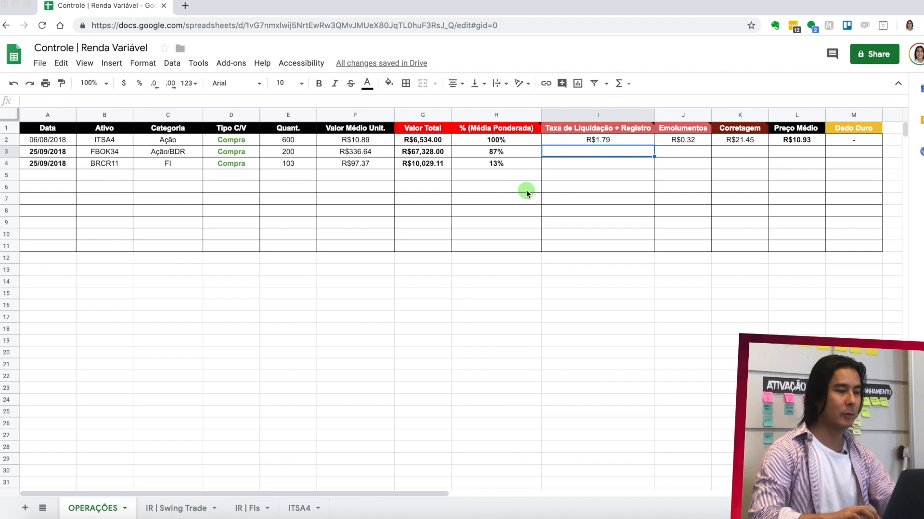
pyautogui.press('super+Tab')
pyautogui.hscroll(3, 272, 279)
pyautogui.scroll(-5, 271, 279)
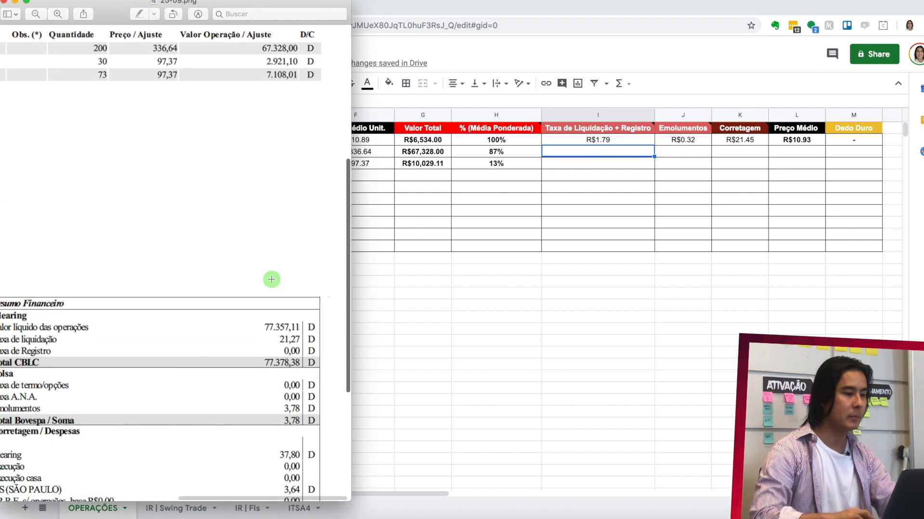
pyautogui.scroll(-2, 272, 279)
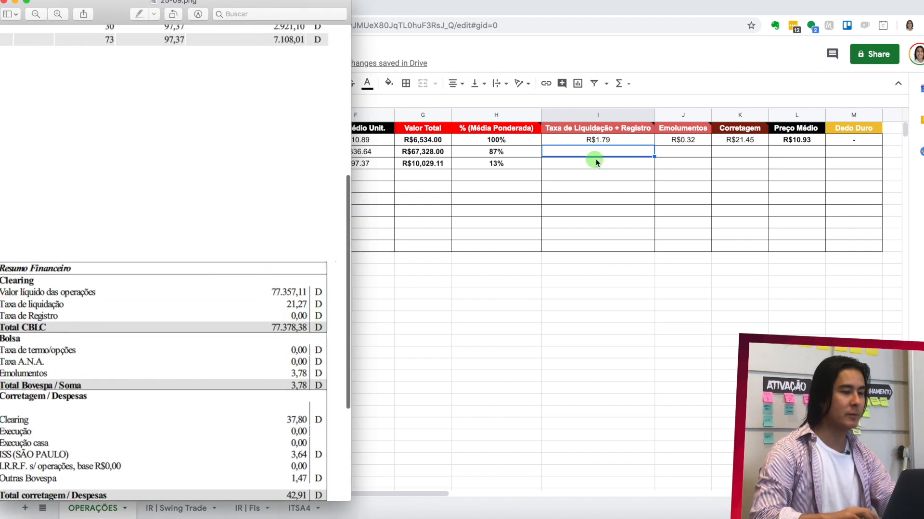
pyautogui.click(585, 146)
pyautogui.write('=21.')
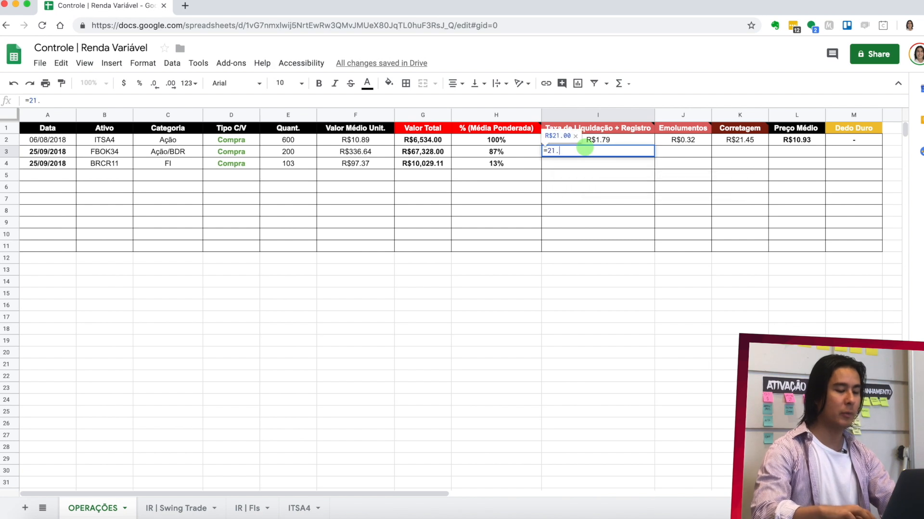
pyautogui.write('27*')
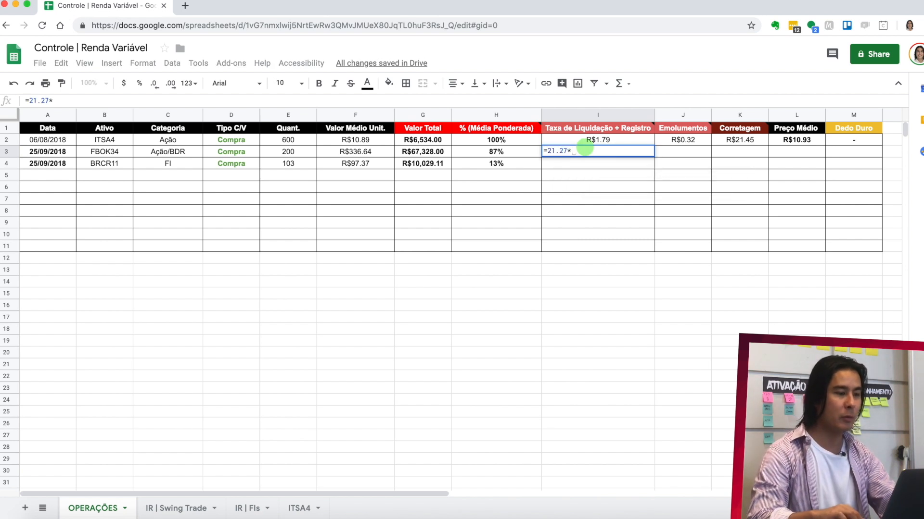
pyautogui.press('Left')
pyautogui.press('Return')
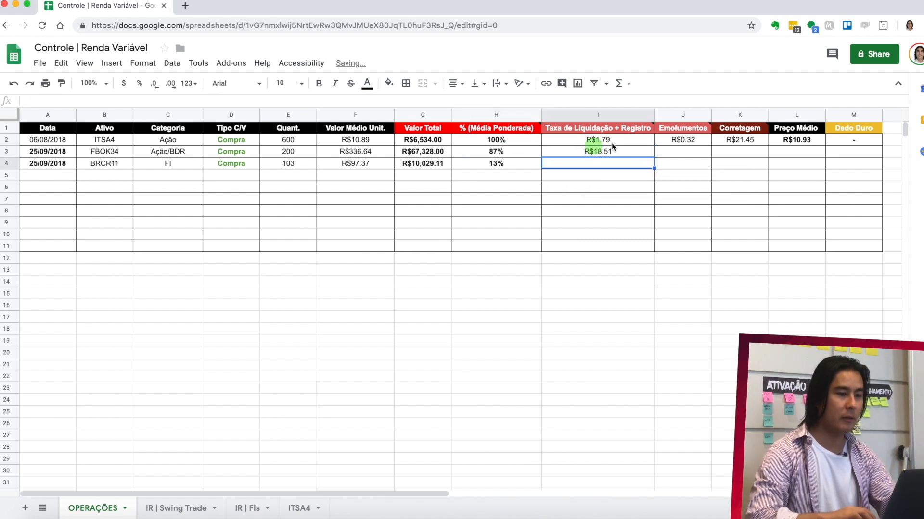
pyautogui.click(629, 153)
pyautogui.moveTo(653, 158); pyautogui.dragTo(653, 163)
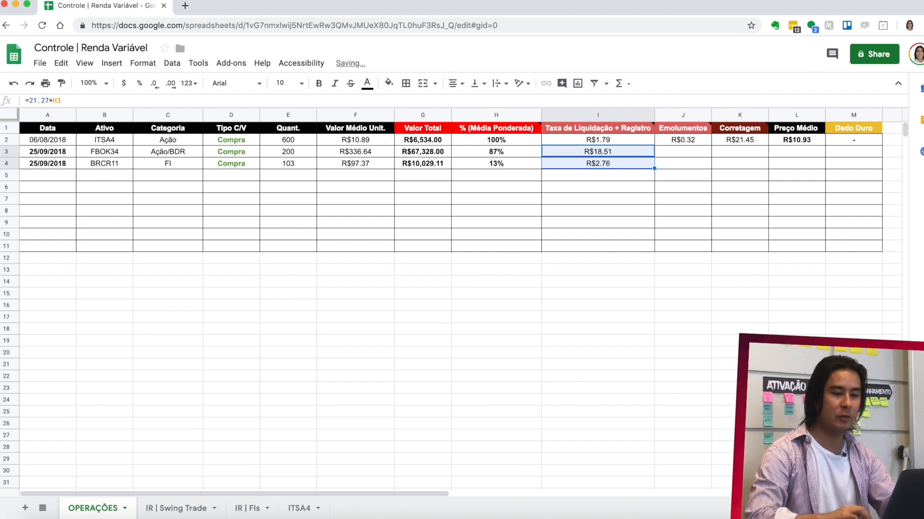
# - Look up the Emolumentos amount on the note and try to enter 3.78 multiplied by the FBOK34 percentage in J3
pyautogui.click(686, 157)
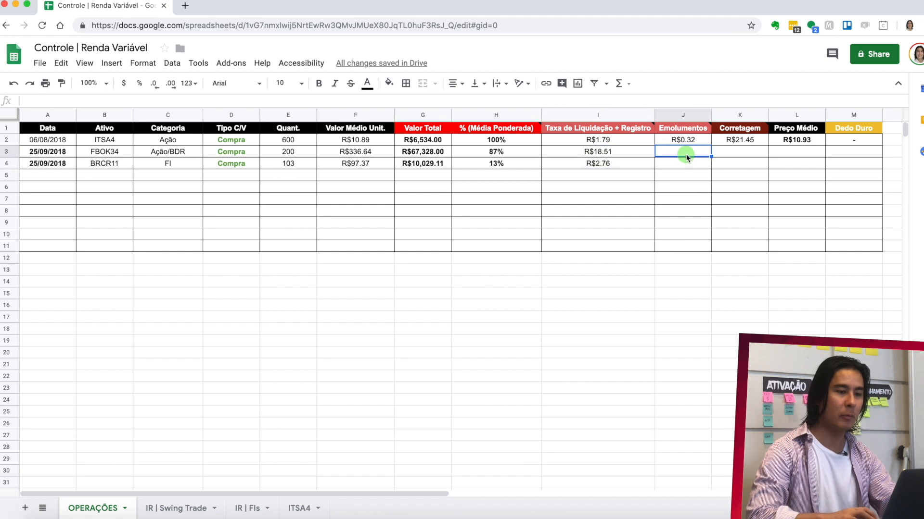
pyautogui.press('super+Tab')
pyautogui.scroll(-3, 266, 354)
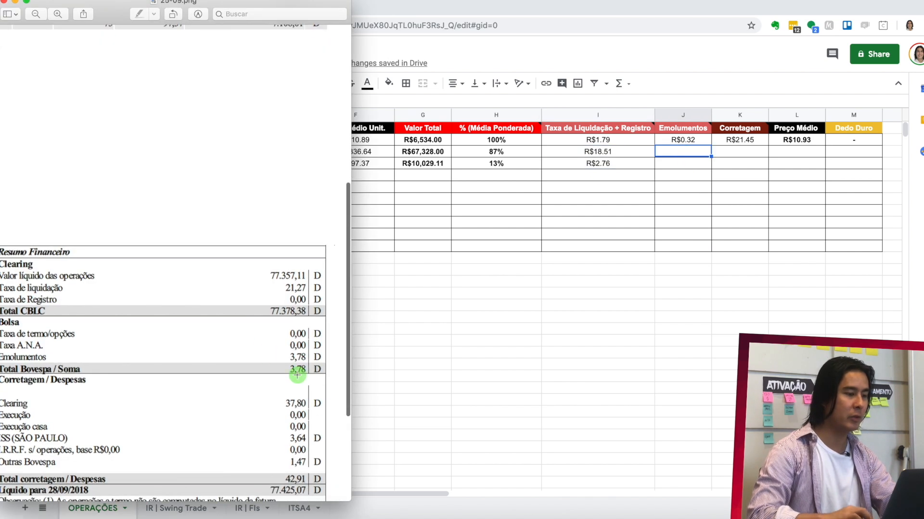
pyautogui.click(679, 157)
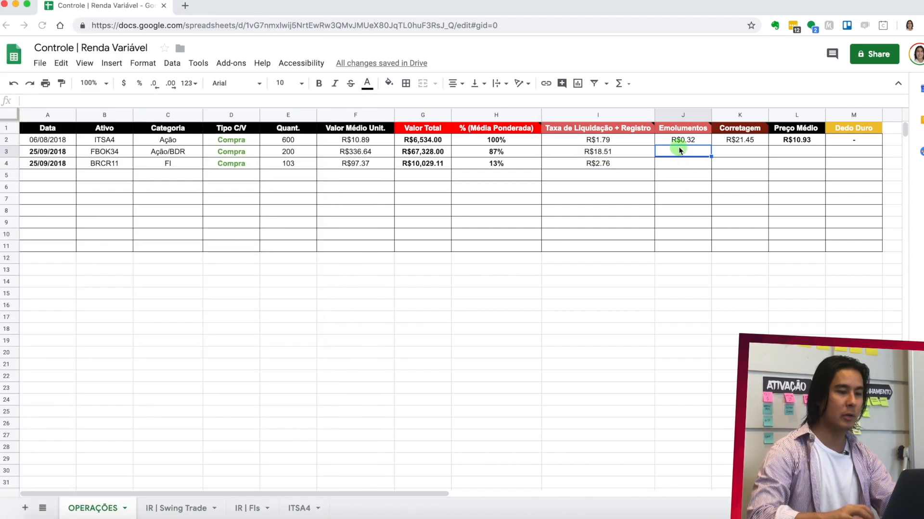
pyautogui.write('3.')
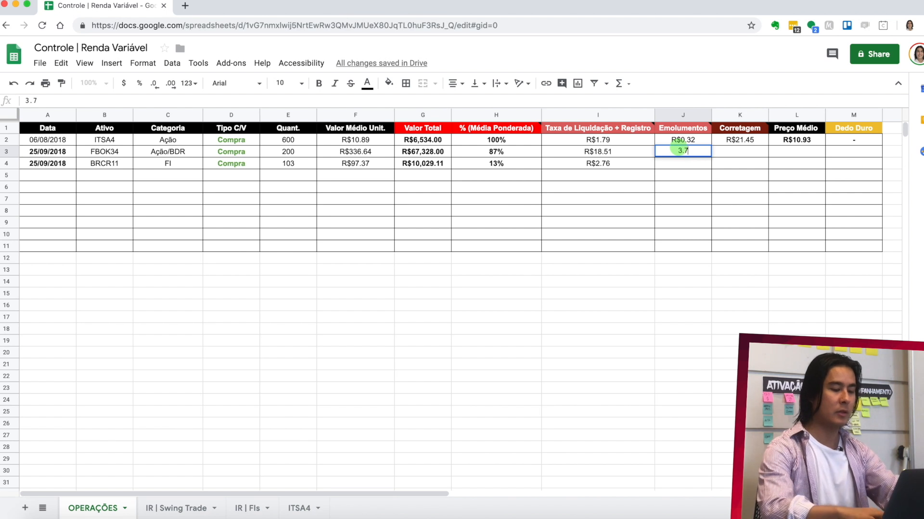
pyautogui.write('78*')
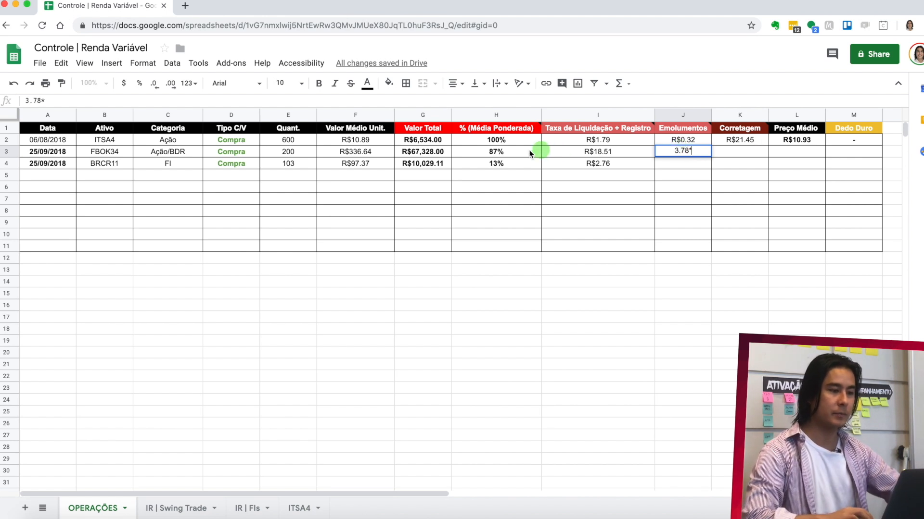
pyautogui.click(515, 151)
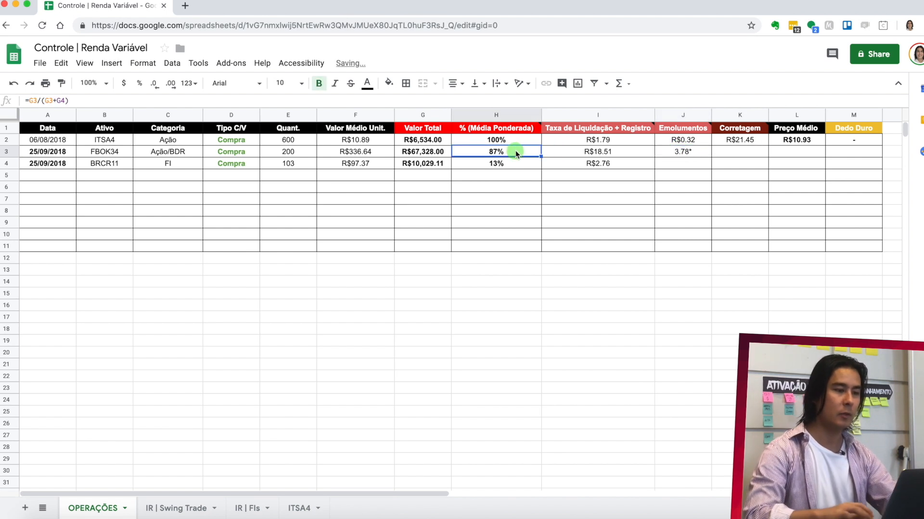
# - Correct the FBOK34 Emolumentos entry in J3 to the formula =3.78*H3 and fill it down to J4
pyautogui.doubleClick(665, 153)
pyautogui.write('=')
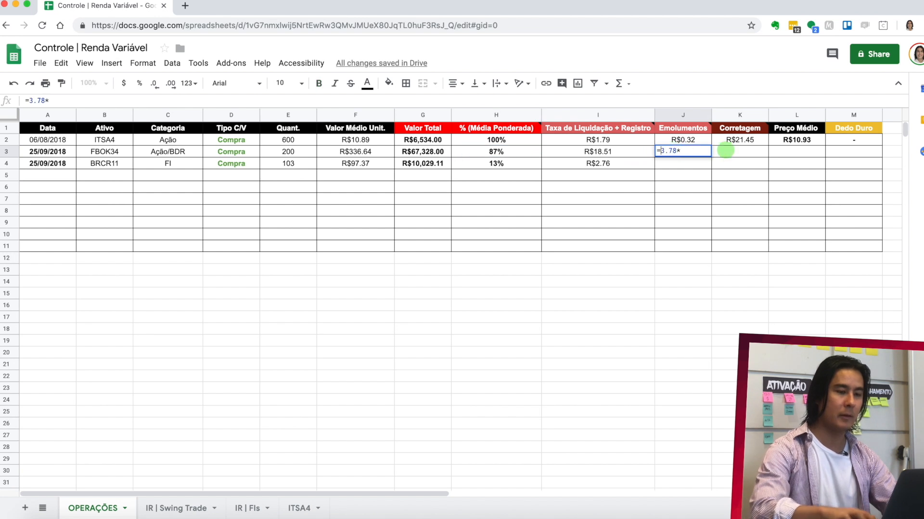
pyautogui.click(495, 151)
pyautogui.press('Return')
pyautogui.click(694, 150)
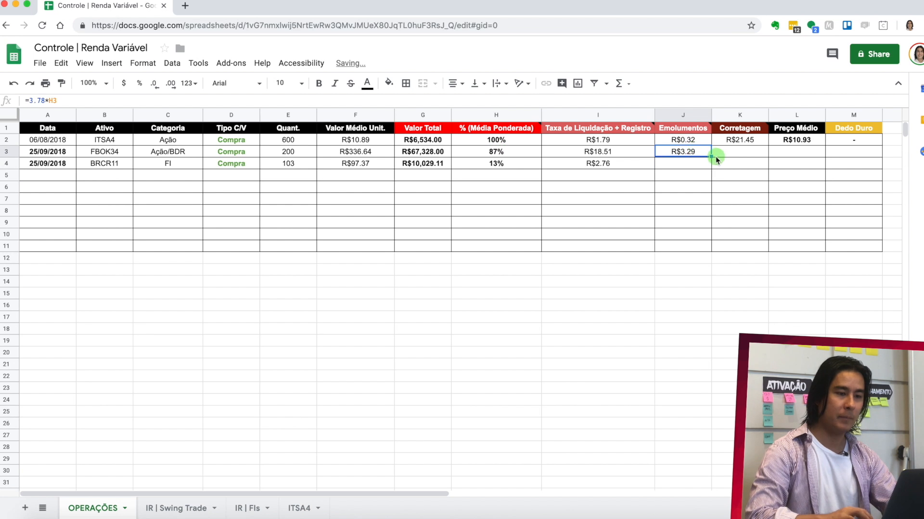
pyautogui.moveTo(710, 155); pyautogui.dragTo(711, 165)
# - Look up the total brokerage and expenses on the note, enter =42.91/2 as the Corretagem in K3 and fill it down to K4
pyautogui.click(727, 151)
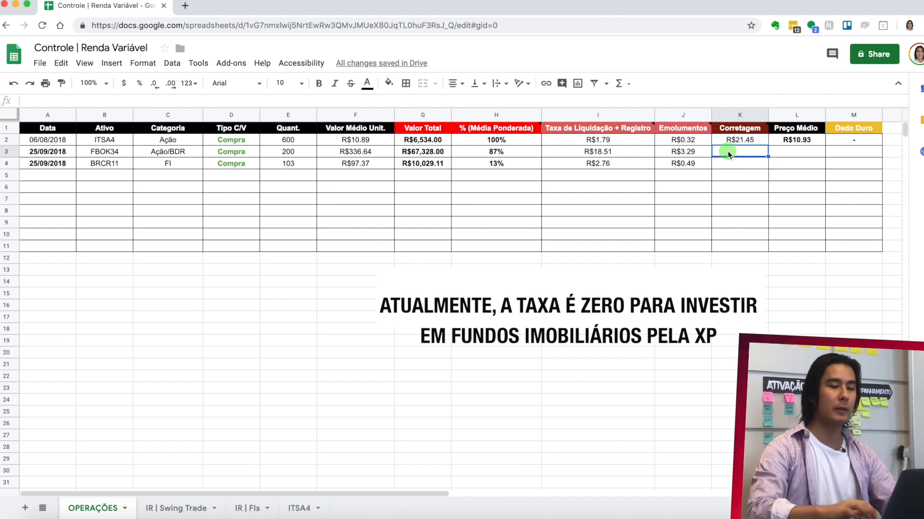
pyautogui.press('super+Tab')
pyautogui.scroll(3, 337, 371)
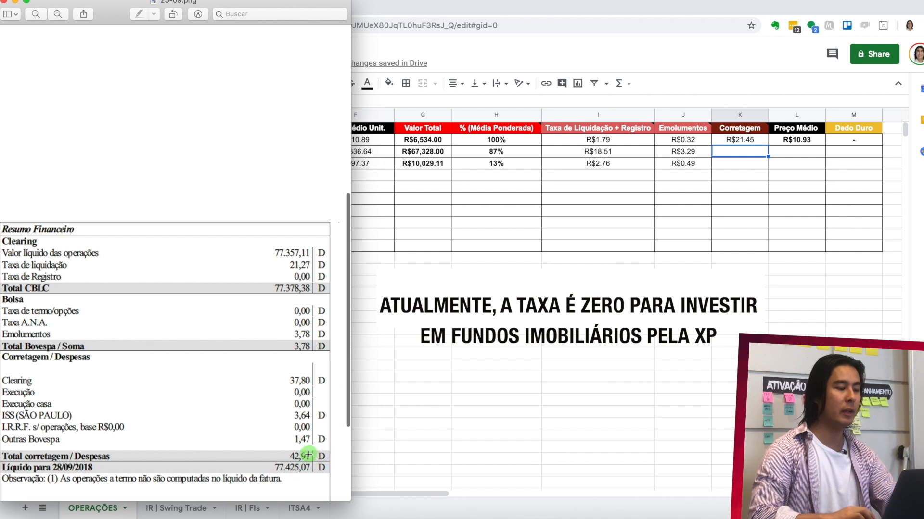
pyautogui.click(727, 151)
pyautogui.write('=')
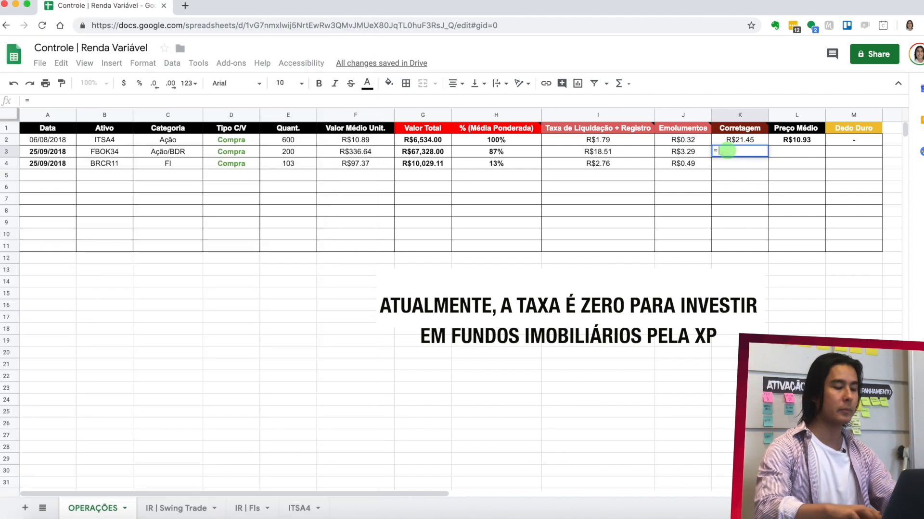
pyautogui.write('42.91/')
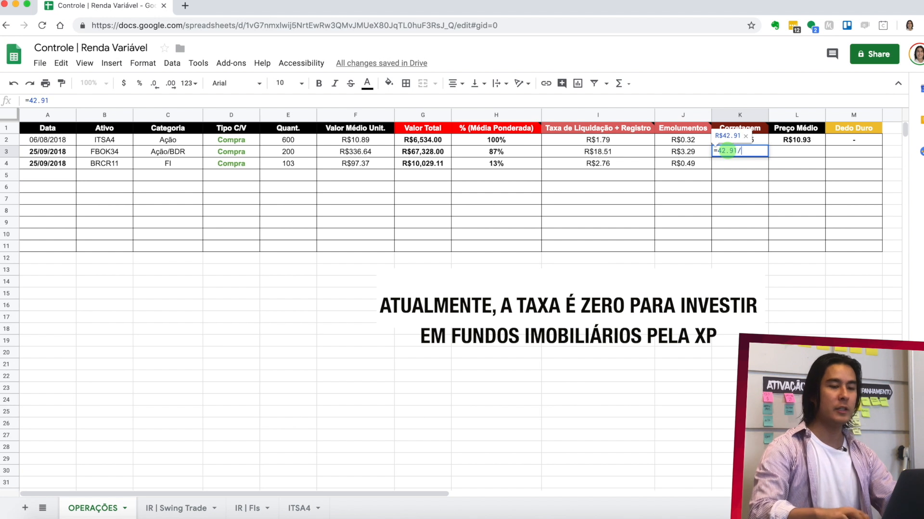
pyautogui.write('2')
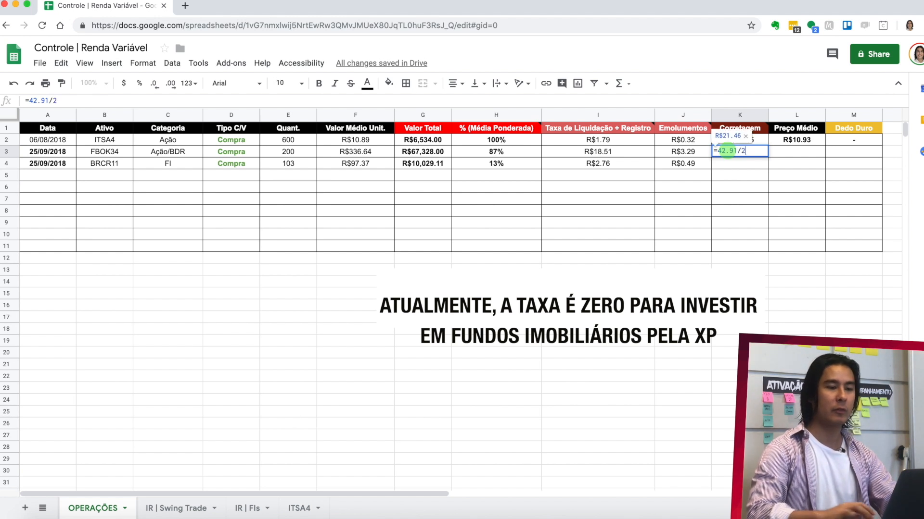
pyautogui.press('Return')
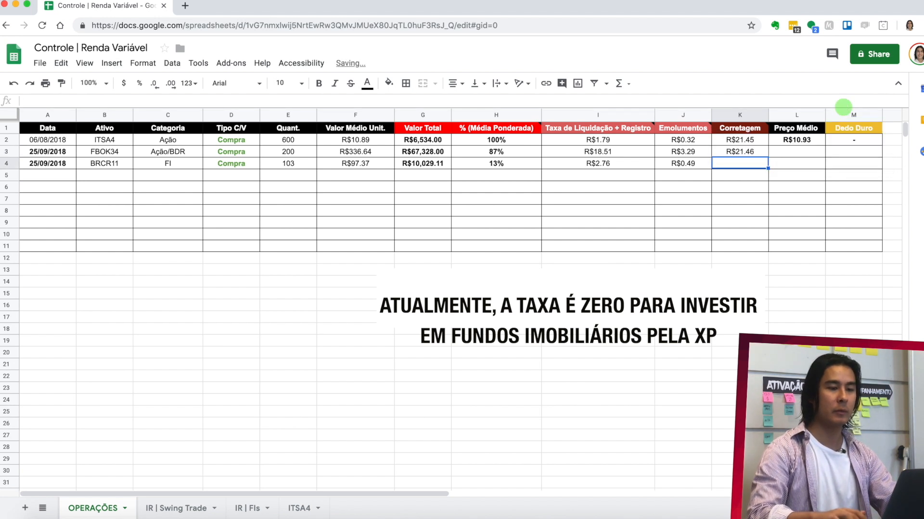
pyautogui.click(754, 152)
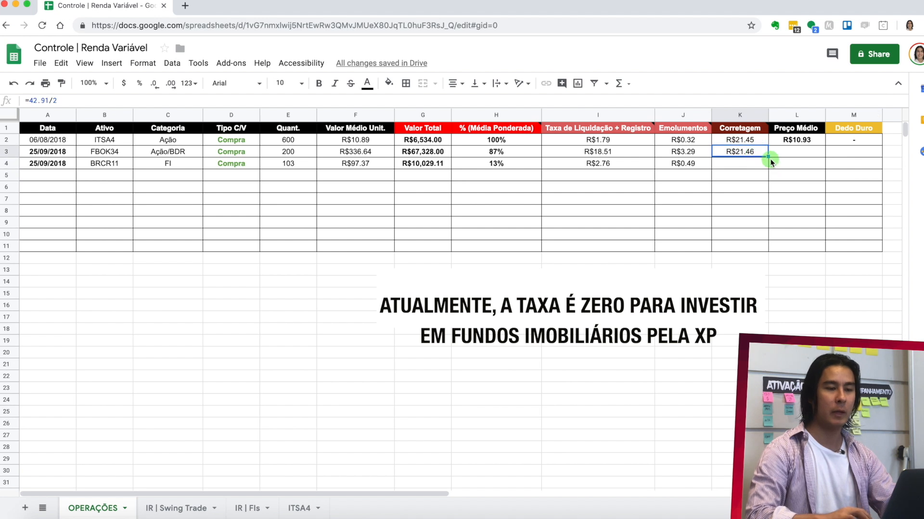
pyautogui.moveTo(768, 156); pyautogui.dragTo(767, 163)
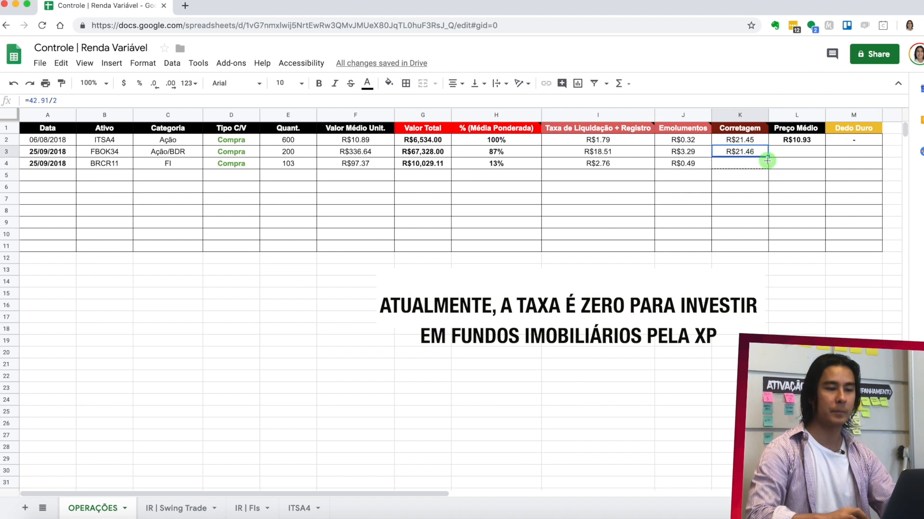
# - Fill the Preço Médio formula from L2 down to L4 and enter "-" as the Dedo Duro in M3 and M4
pyautogui.click(802, 140)
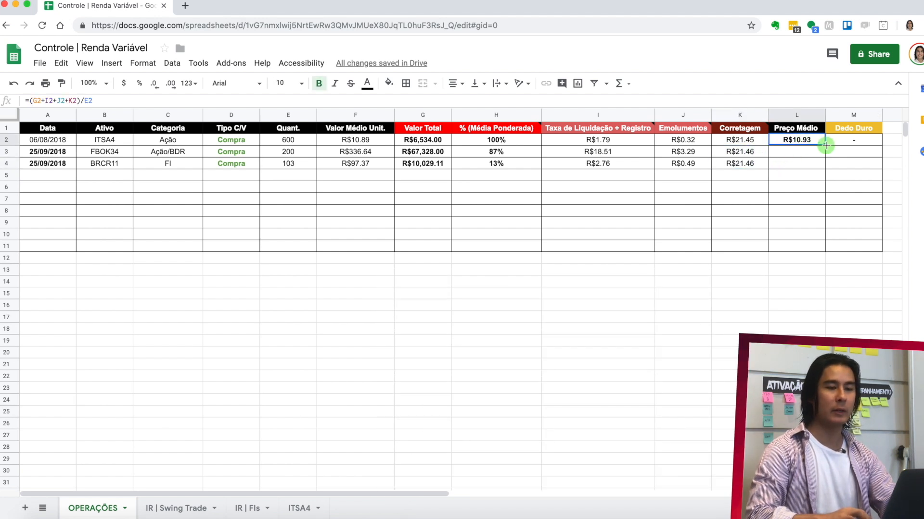
pyautogui.moveTo(825, 145); pyautogui.dragTo(826, 164)
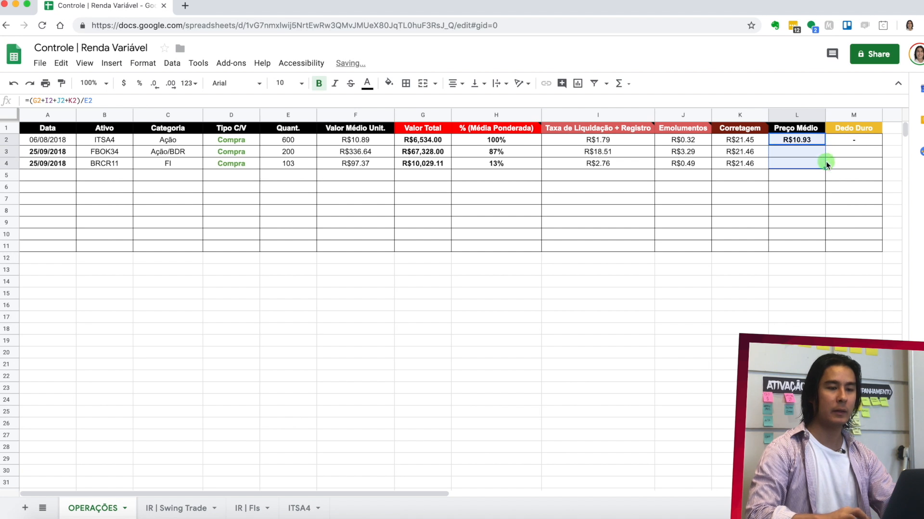
pyautogui.click(853, 152)
pyautogui.write('-')
pyautogui.press('Return')
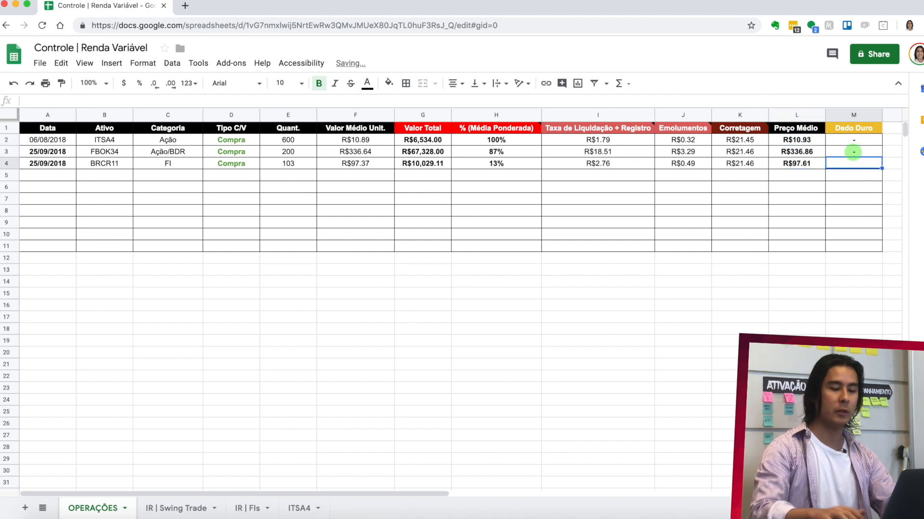
pyautogui.write('-')
pyautogui.press('Return')
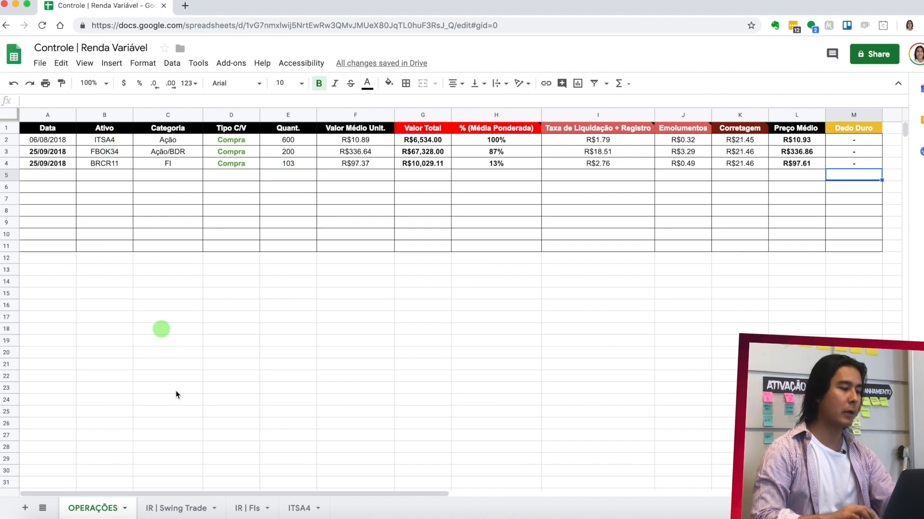
# - Duplicate the OPERAÇÕES sheet and rename the copy FBOK34
pyautogui.rightClick(92, 509)
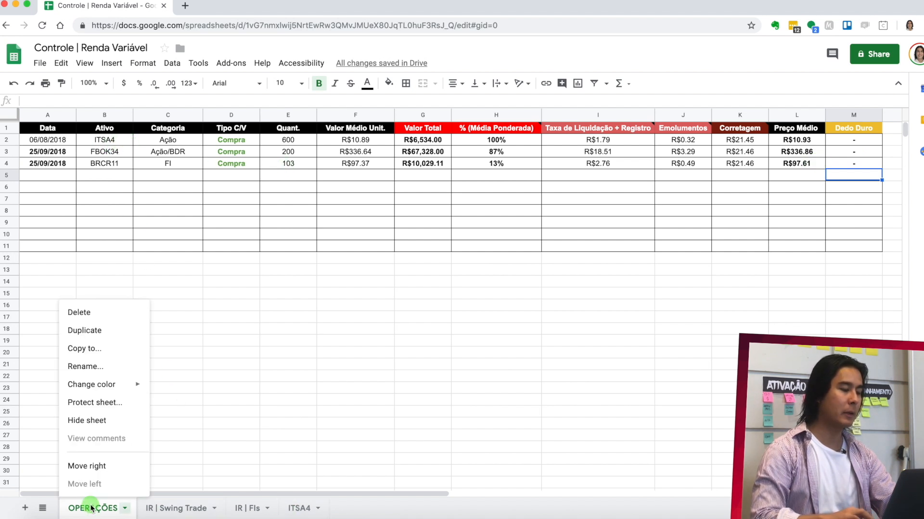
pyautogui.click(124, 331)
pyautogui.doubleClick(182, 504)
pyautogui.write('F')
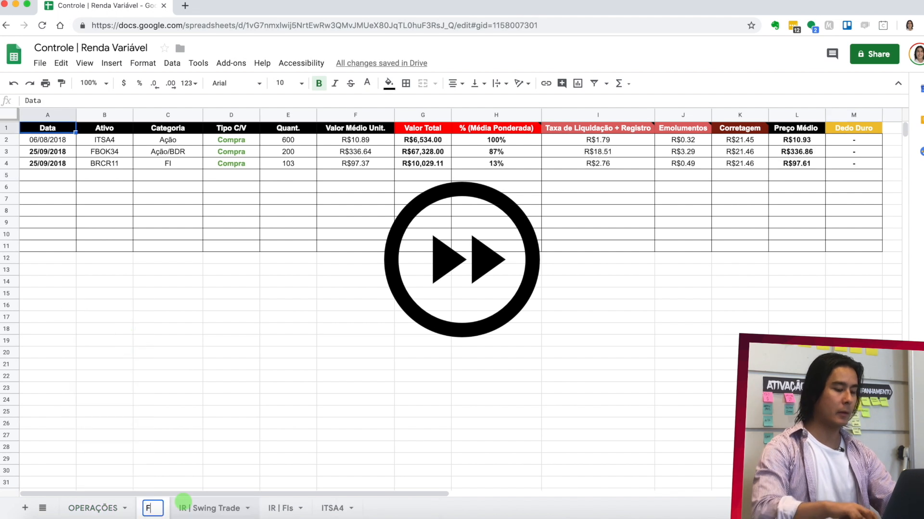
pyautogui.write('BOK34')
pyautogui.press('Return')
# - Delete the ITSA4 and BRCR11 rows from the FBOK34 sheet
pyautogui.click(6, 139)
pyautogui.rightClick(7, 140)
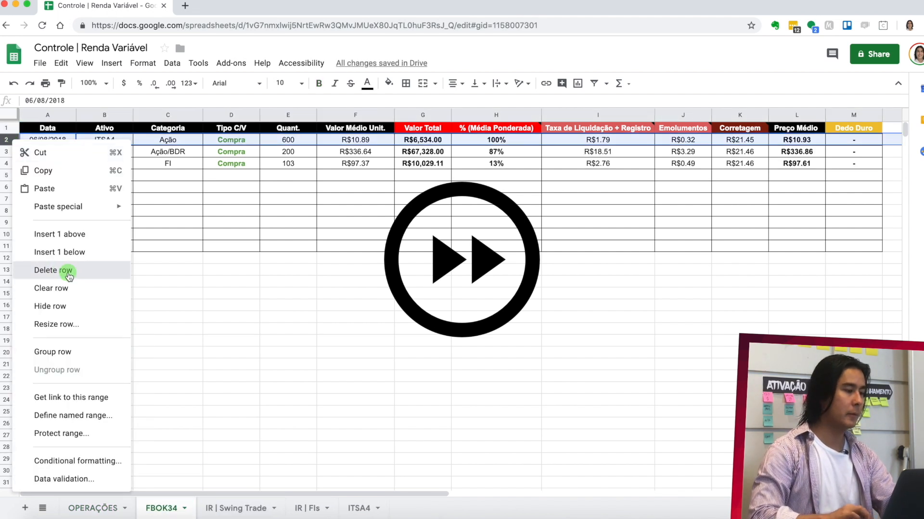
pyautogui.click(68, 272)
pyautogui.rightClick(7, 152)
pyautogui.click(56, 282)
# - Duplicate the OPERAÇÕES sheet again and rename the copy BRCR11
pyautogui.rightClick(108, 508)
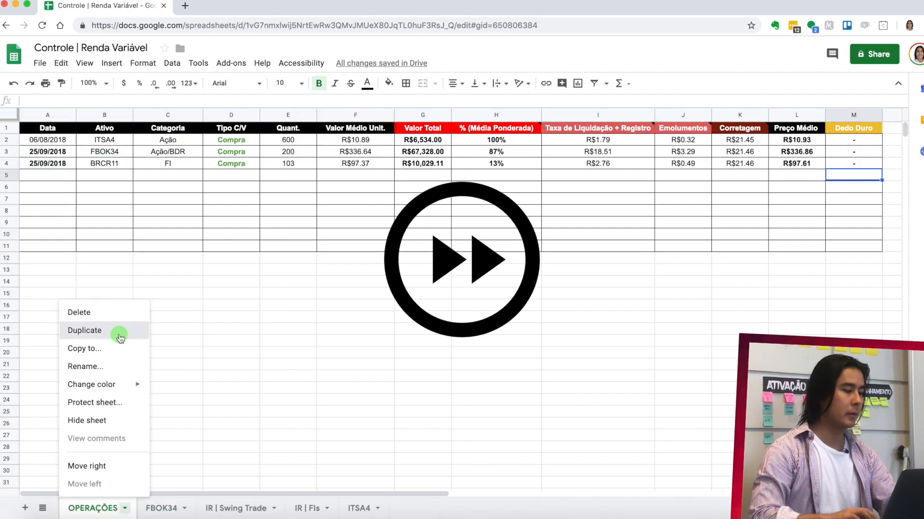
pyautogui.click(120, 338)
pyautogui.doubleClick(206, 507)
pyautogui.write('BRCR11')
pyautogui.press('Return')
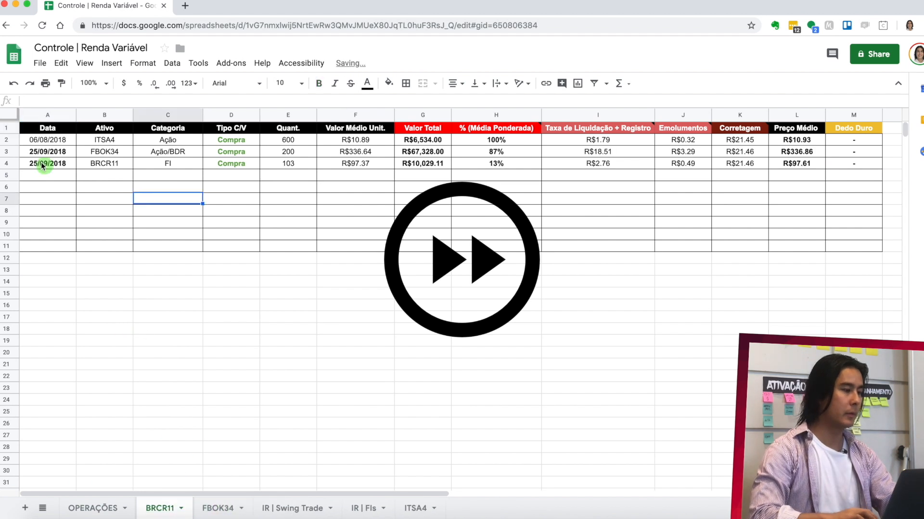
# - Delete the FBOK34 and ITSA4 rows from the BRCR11 sheet, and move the BRCR11 and FBOK34 sheets between IR | FIs and ITSA4
pyautogui.rightClick(6, 152)
pyautogui.click(56, 283)
pyautogui.click(6, 139)
pyautogui.rightClick(6, 140)
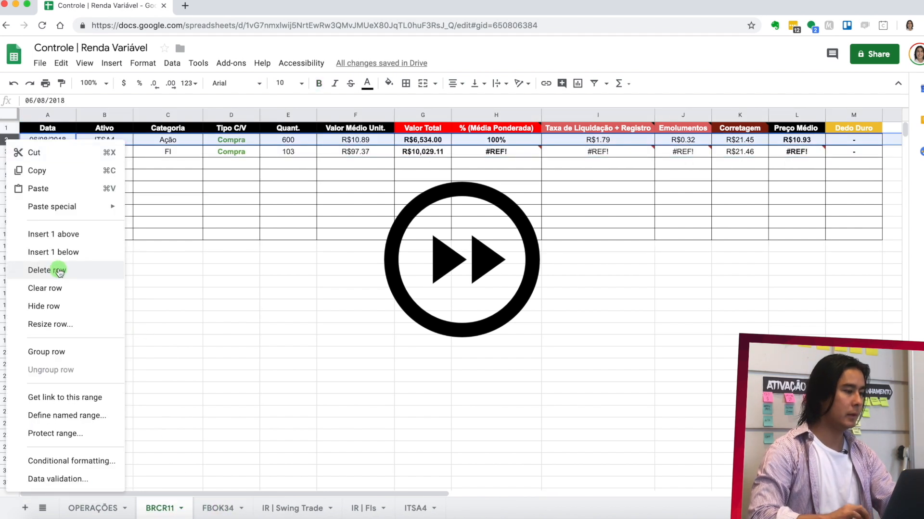
pyautogui.click(59, 273)
pyautogui.moveTo(170, 509); pyautogui.dragTo(344, 510)
pyautogui.click(74, 505)
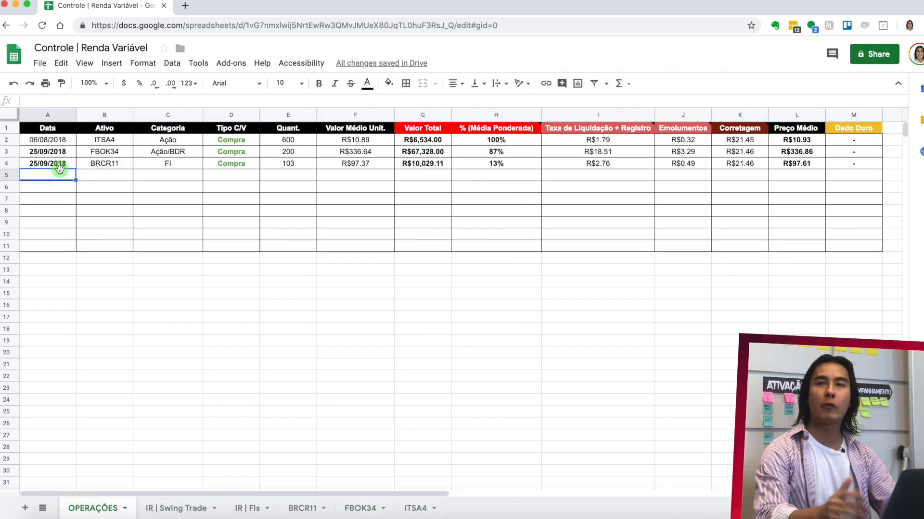
# - Open the brokerage note 26-09.png from the desktop and examine its trade date
pyautogui.click(287, 174)
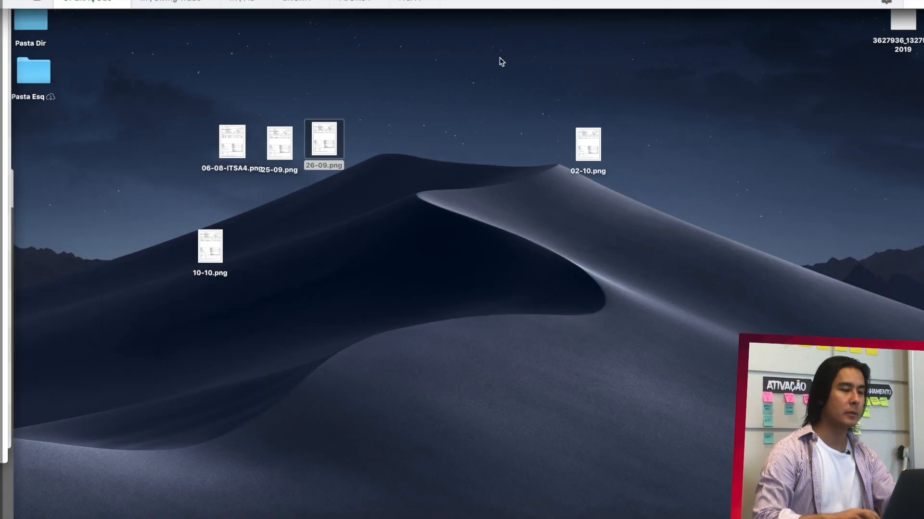
pyautogui.click(327, 140)
pyautogui.doubleClick(327, 140)
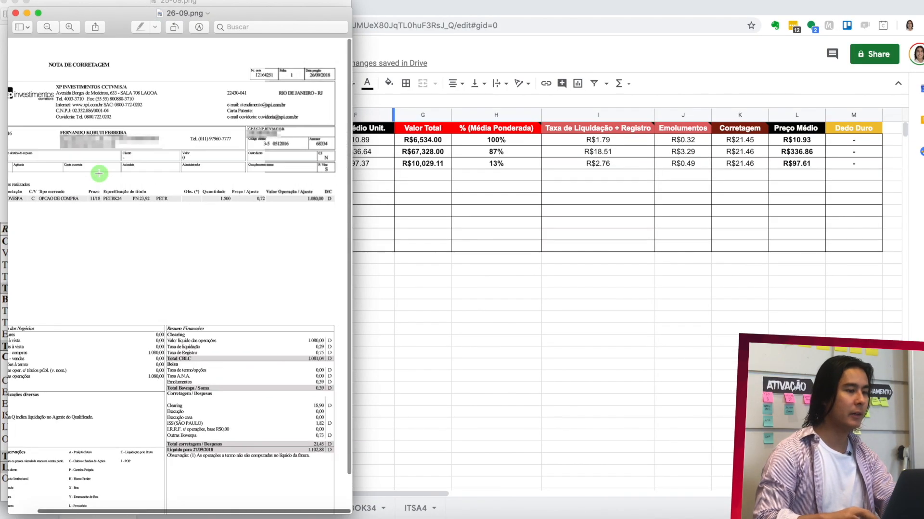
pyautogui.scroll(5, 294, 92)
pyautogui.scroll(-3, 291, 92)
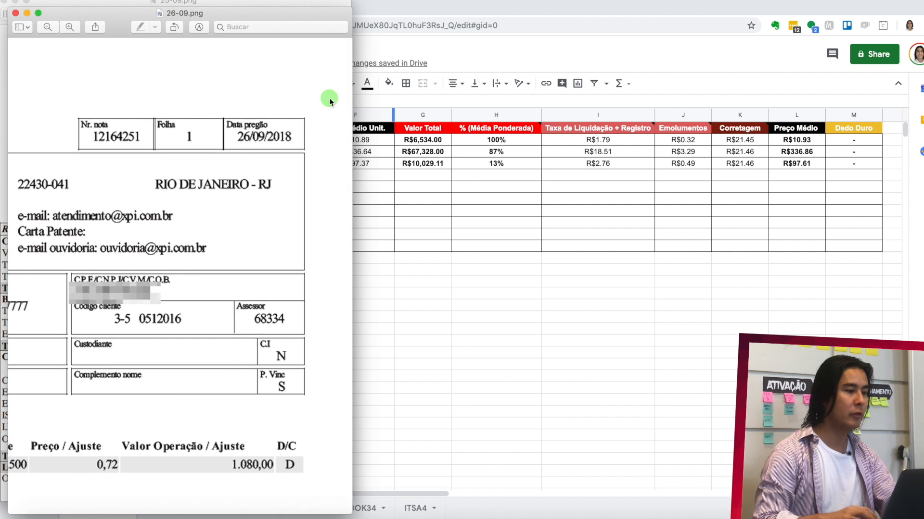
# - Return to the spreadsheet and enter 26/09/2018 as the Data in A5 of the OPERAÇÕES sheet
pyautogui.click(407, 166)
pyautogui.click(40, 178)
pyautogui.write('26')
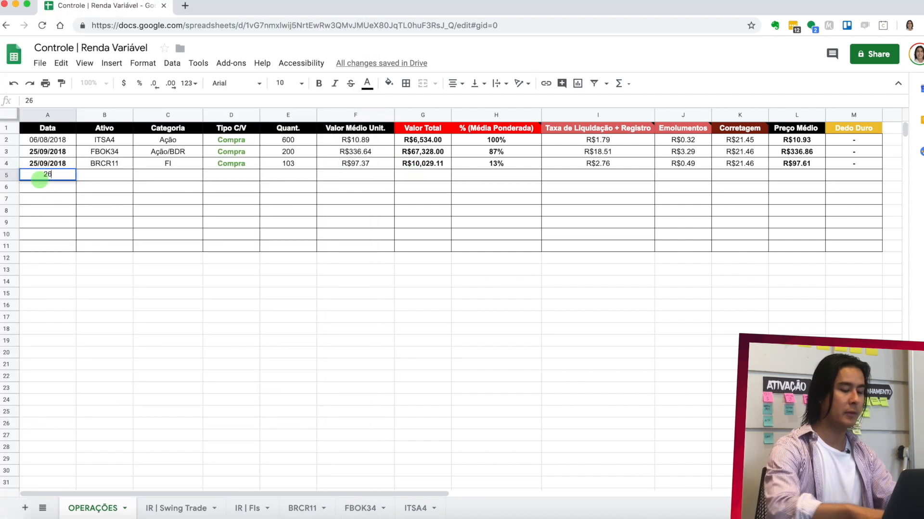
pyautogui.write('/09')
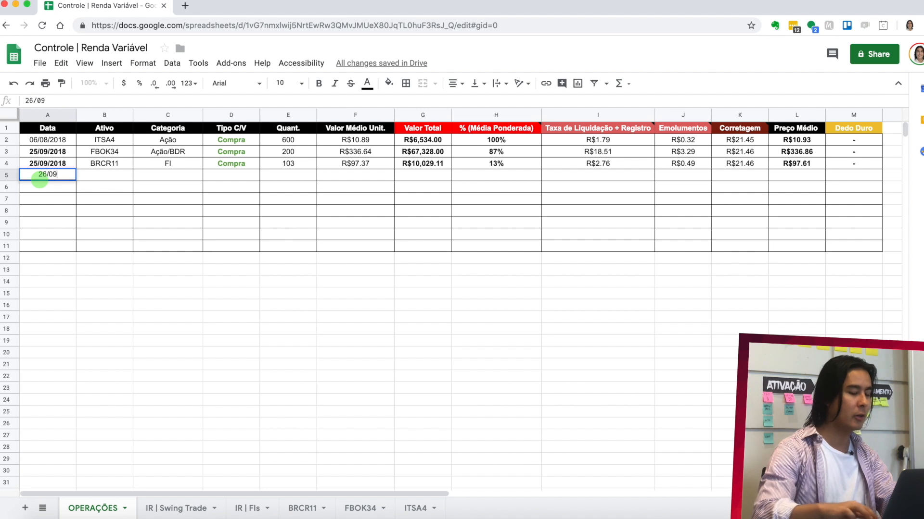
pyautogui.write('/2018')
pyautogui.press('Return')
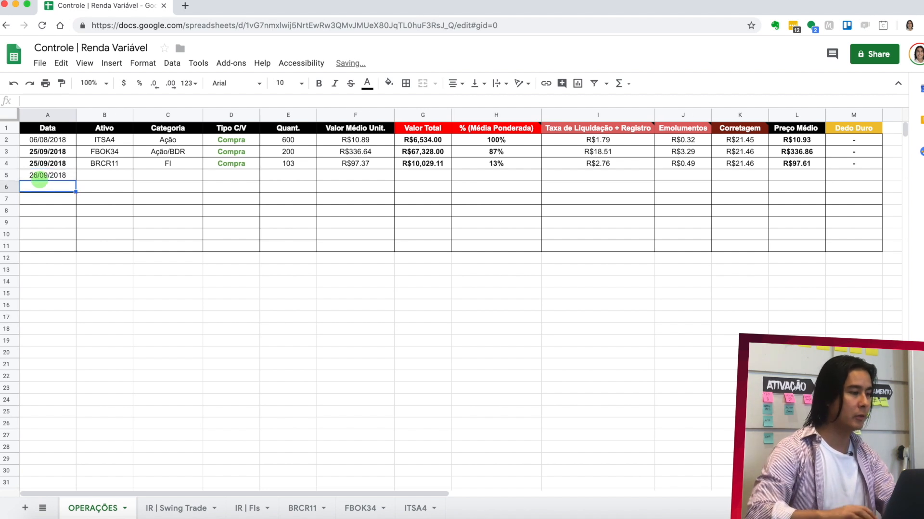
# - Look up the traded asset's code on the 26-09 note and enter PETRK24 as the Ativo in B5
pyautogui.click(99, 178)
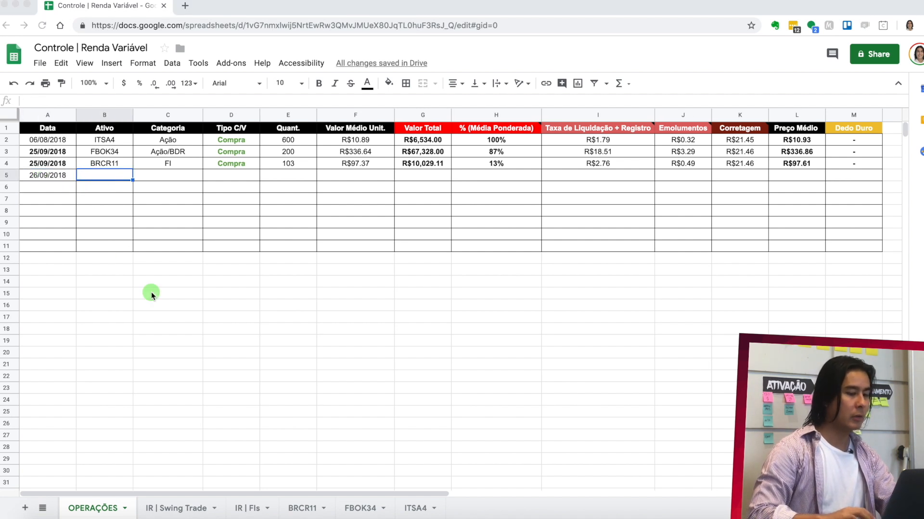
pyautogui.click(692, 518)
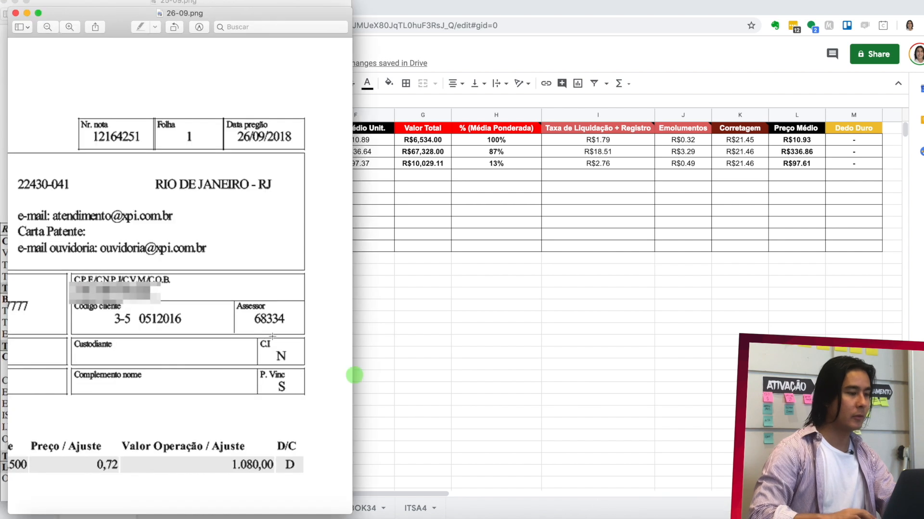
pyautogui.hscroll(-1, 197, 313)
pyautogui.hscroll(-5, 197, 313)
pyautogui.scroll(-3, 196, 312)
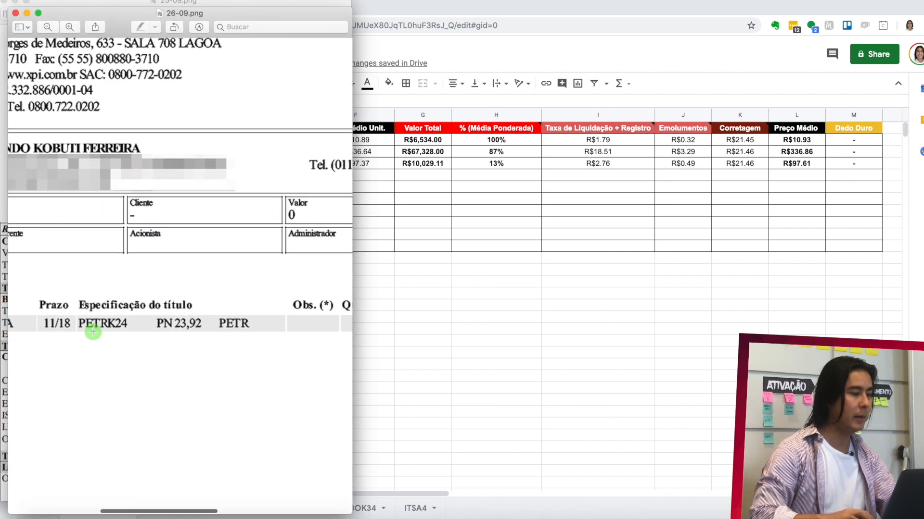
pyautogui.click(459, 227)
pyautogui.click(80, 174)
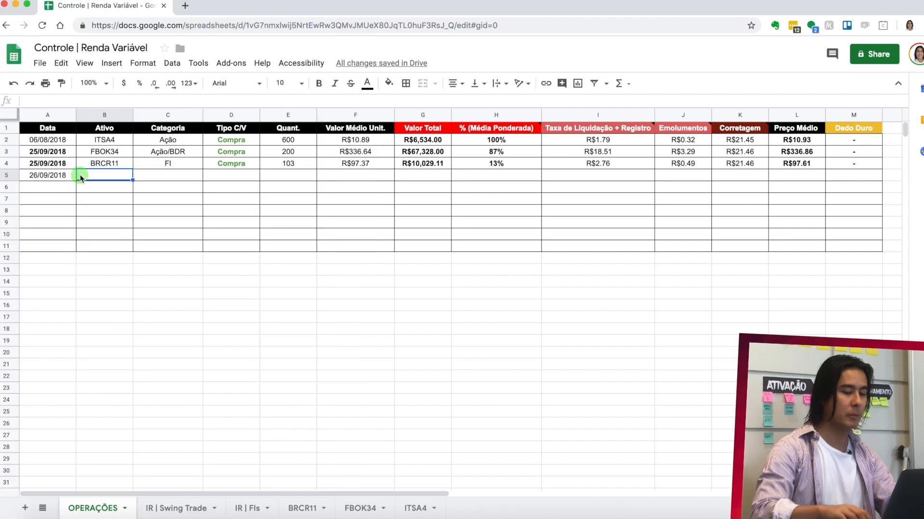
pyautogui.write('PETRK24')
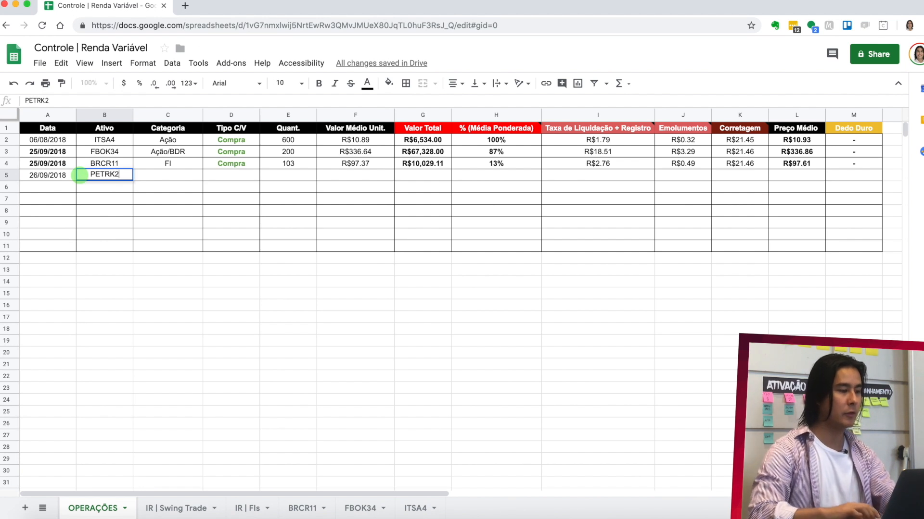
# - Enter Opção as the Categoria in C5 and fill Compra from D4 down to D5
pyautogui.click(177, 179)
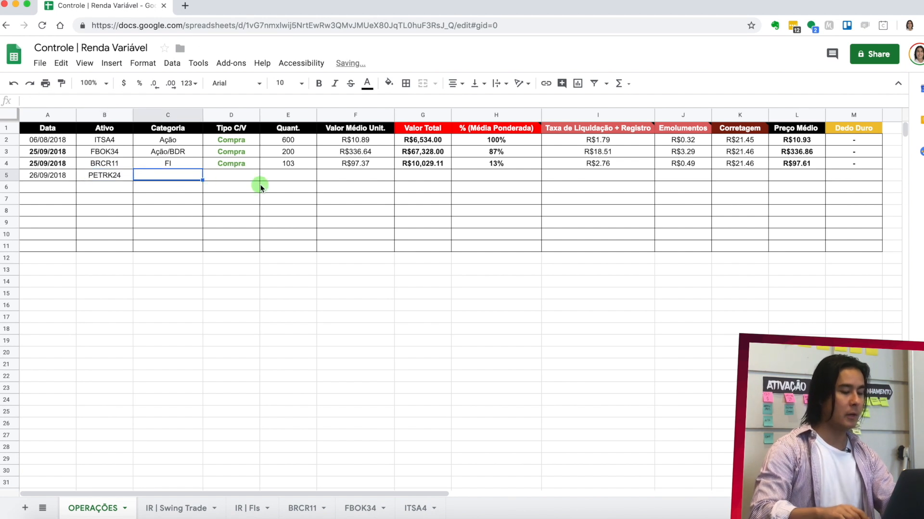
pyautogui.write('Opção')
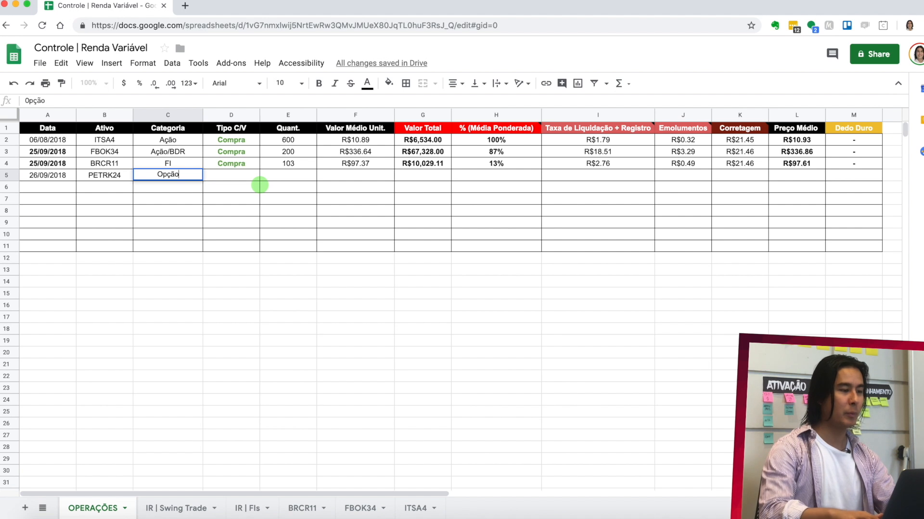
pyautogui.press('Return')
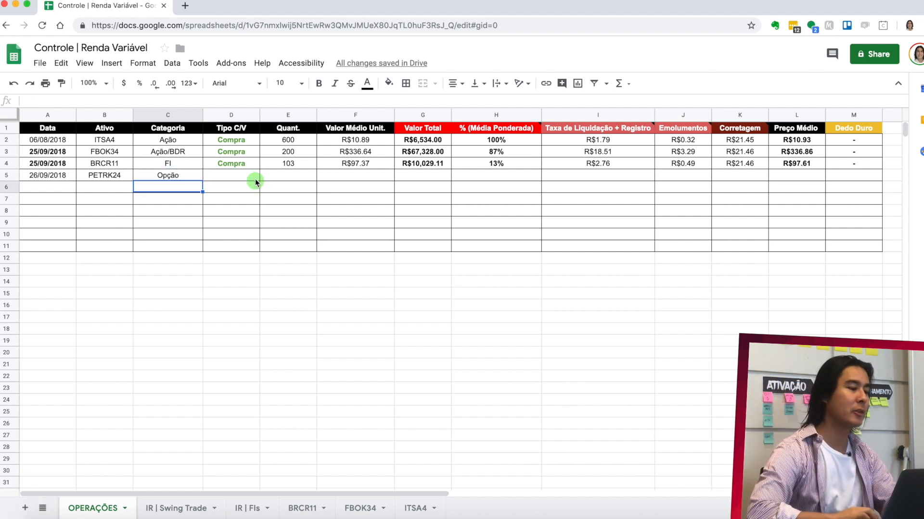
pyautogui.click(241, 175)
pyautogui.click(246, 164)
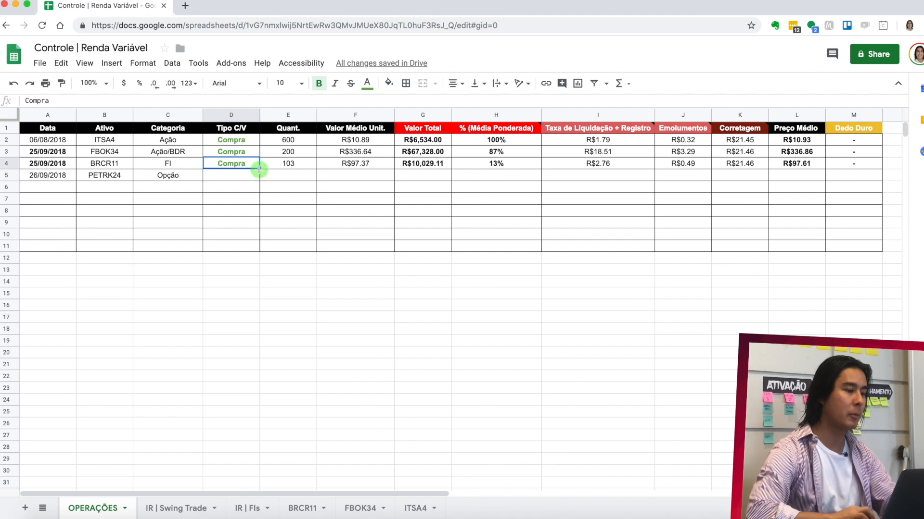
pyautogui.moveTo(259, 168); pyautogui.dragTo(260, 177)
# - Look up the PETRK24 quantity on the note and enter 1500 as the Quant. in E5
pyautogui.press('super+Tab')
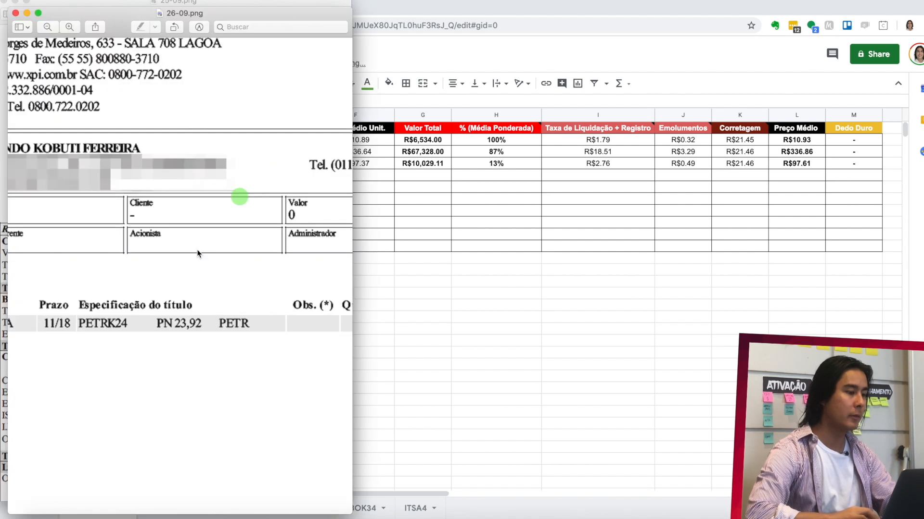
pyautogui.hscroll(-3, 174, 279)
pyautogui.scroll(-1, 174, 279)
pyautogui.hscroll(5, 154, 301)
pyautogui.scroll(-1, 154, 301)
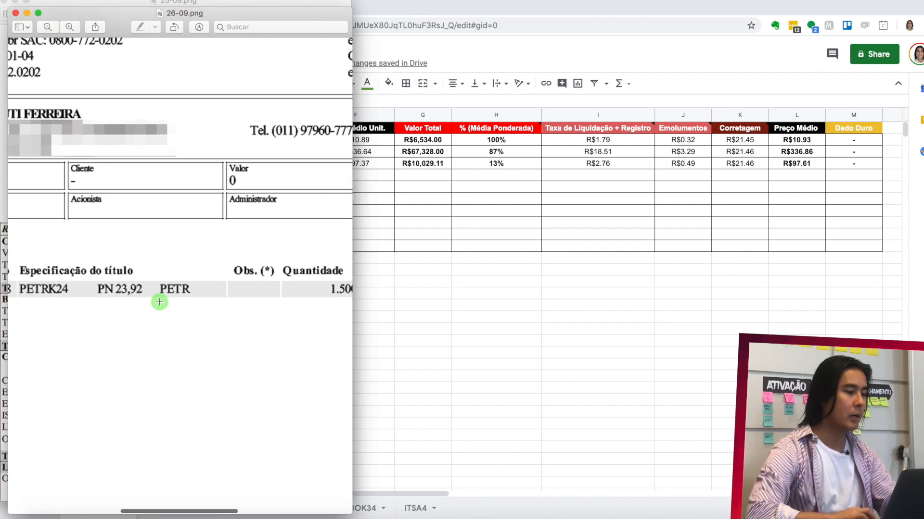
pyautogui.hscroll(1, 159, 301)
pyautogui.press('super+Tab')
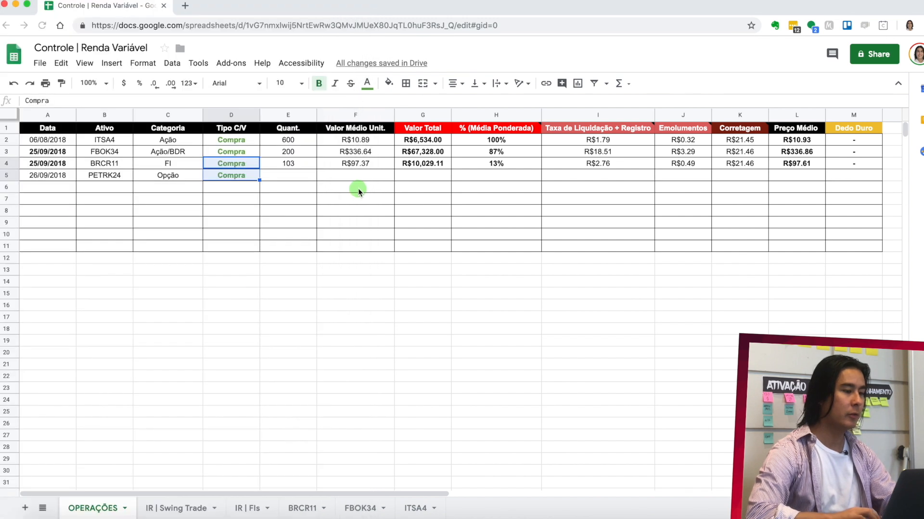
pyautogui.click(284, 177)
pyautogui.write('1500')
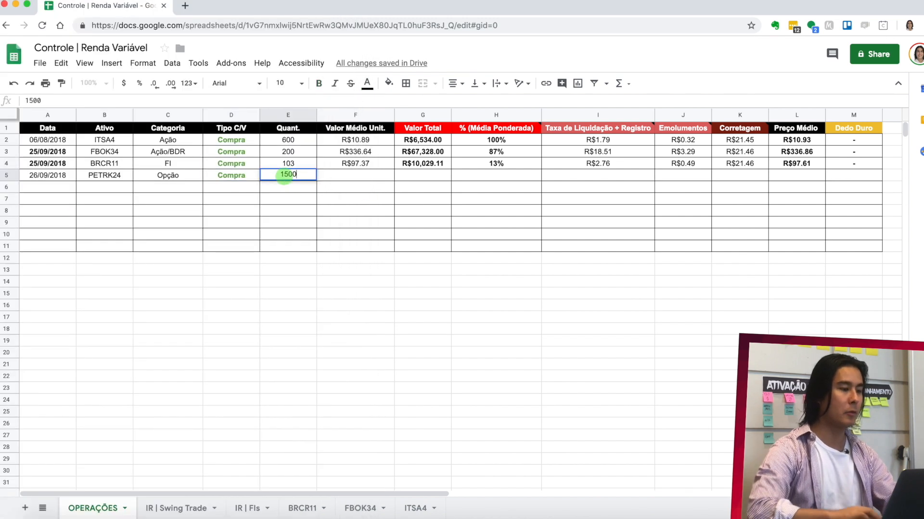
# - Look up the PETRK24 unit price on the note and enter 0.72 as the Valor Médio Unit. in F5
pyautogui.click(352, 176)
pyautogui.press('super+Tab')
pyautogui.hscroll(2, 216, 286)
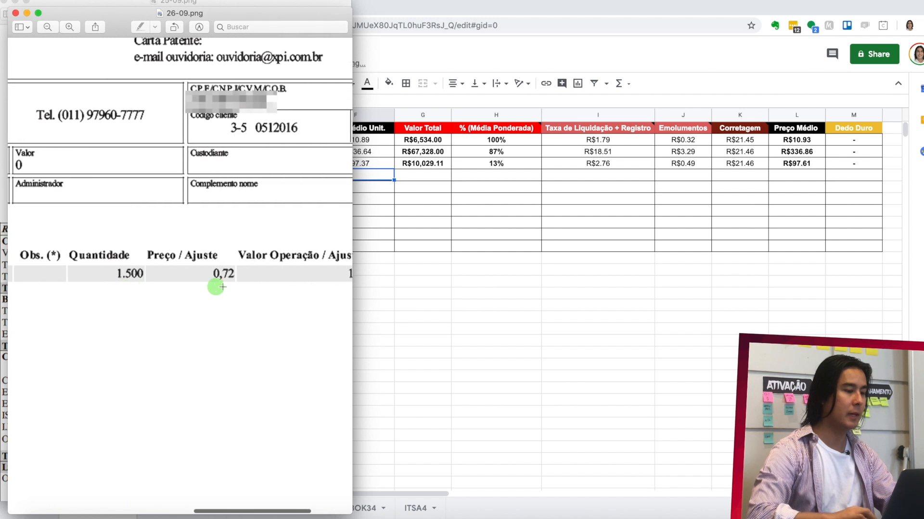
pyautogui.press('super+Tab')
pyautogui.write('0.')
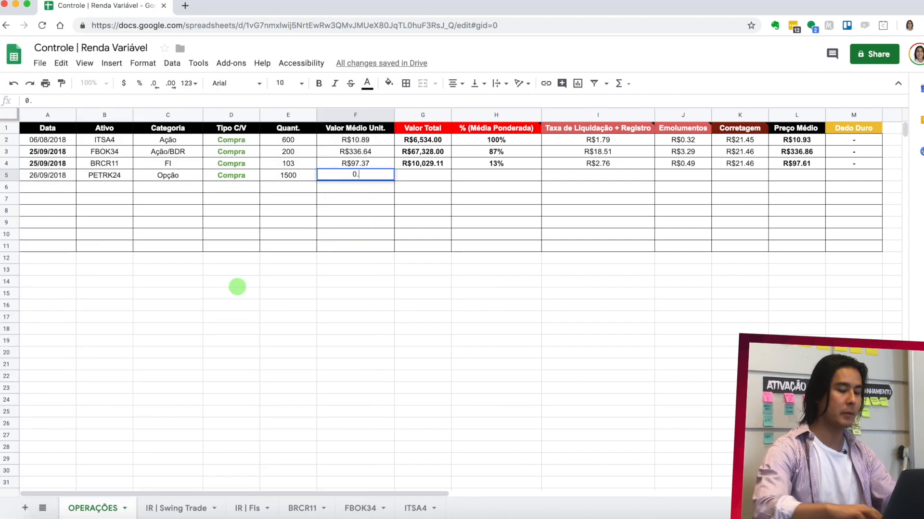
pyautogui.write('72')
# - Fill the Valor Total formula from G4 down to G5
pyautogui.click(435, 172)
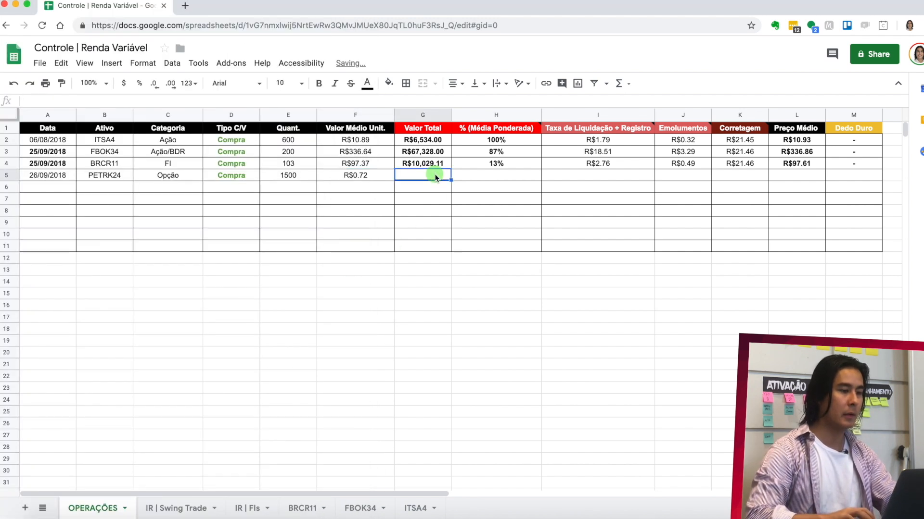
pyautogui.click(439, 165)
pyautogui.moveTo(450, 168); pyautogui.dragTo(450, 177)
# - Check the PETRK24 operation on the brokerage note and enter 100% as the % (Média Ponderada) in H5
pyautogui.click(477, 175)
pyautogui.press('super+Tab')
pyautogui.hscroll(5, 260, 291)
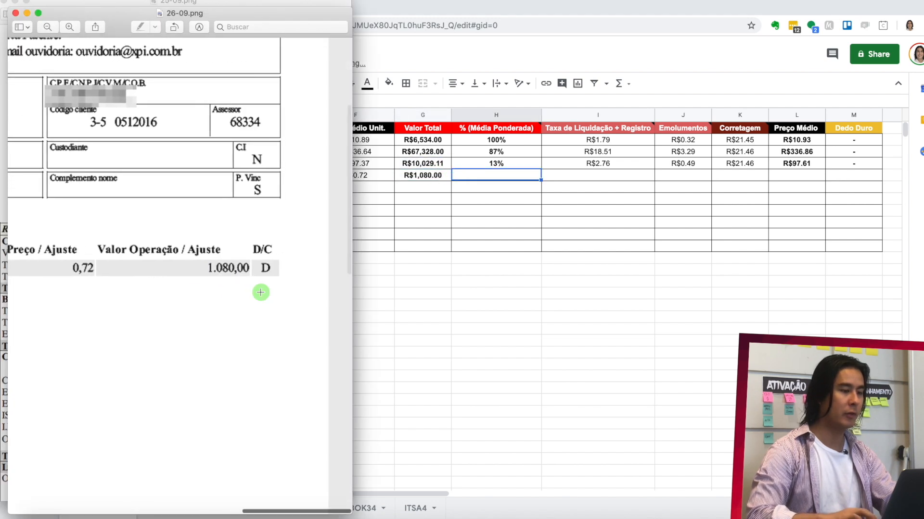
pyautogui.click(509, 179)
pyautogui.write('100')
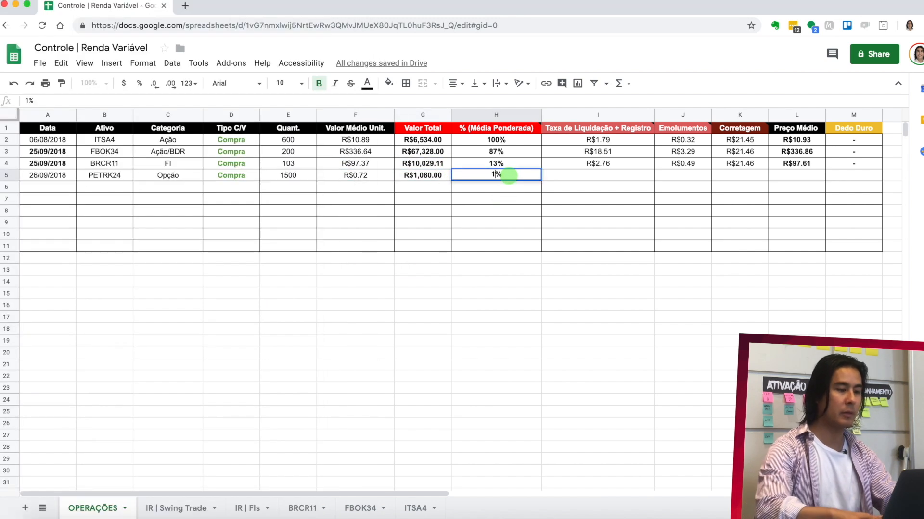
# - Look up the settlement and registration fees on the 26-09 note and enter =0.29+0.75 as Taxa de Liquidação + Registro in I5
pyautogui.click(607, 177)
pyautogui.press('super+Tab')
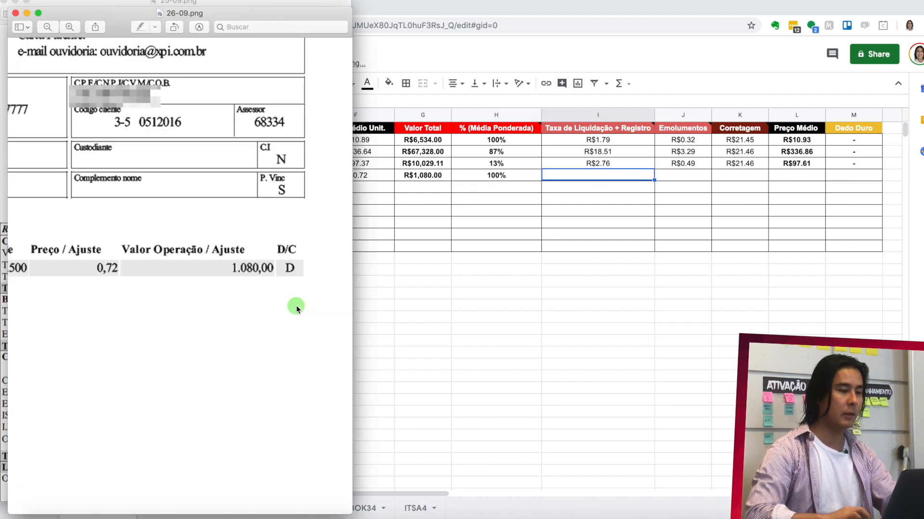
pyautogui.scroll(-10, 296, 306)
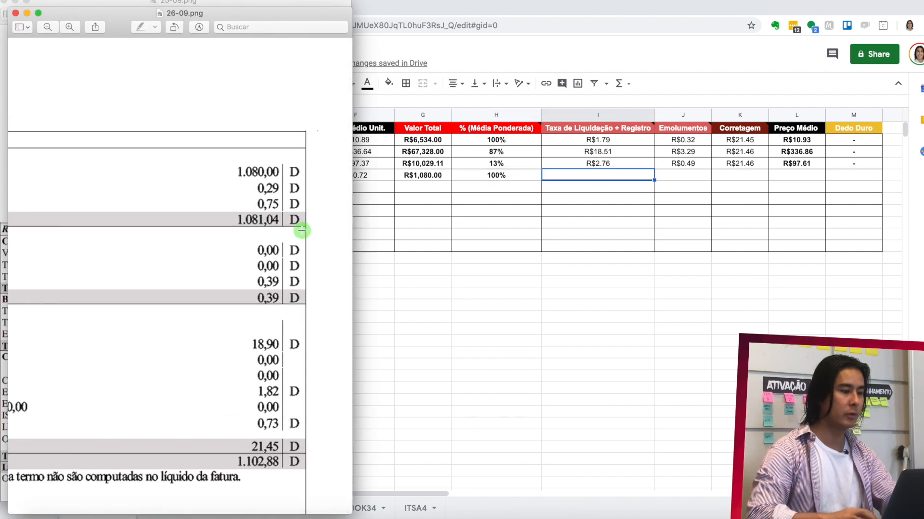
pyautogui.scroll(-5, 305, 228)
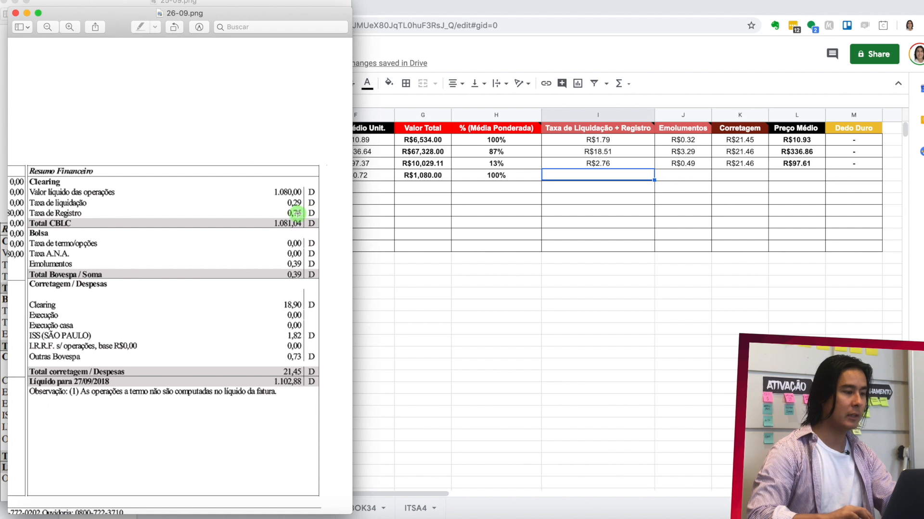
pyautogui.click(622, 174)
pyautogui.write('=0')
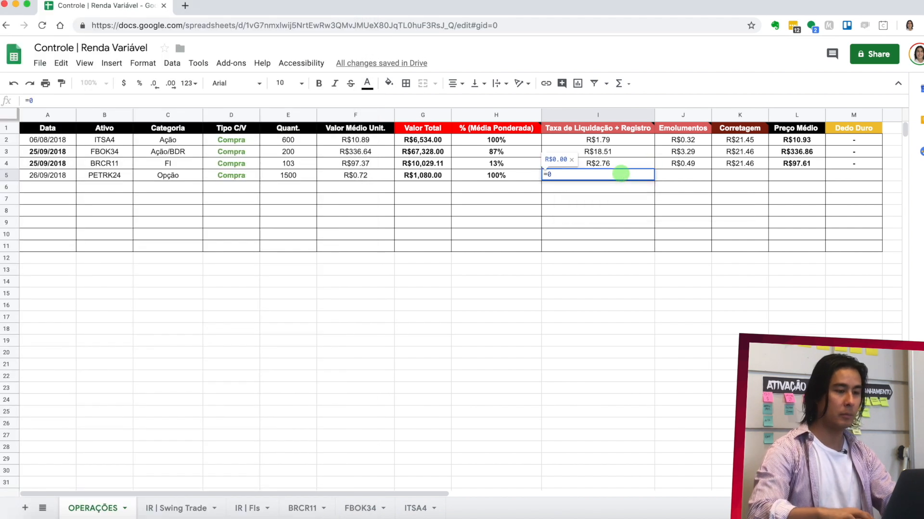
pyautogui.write('.29+0.75')
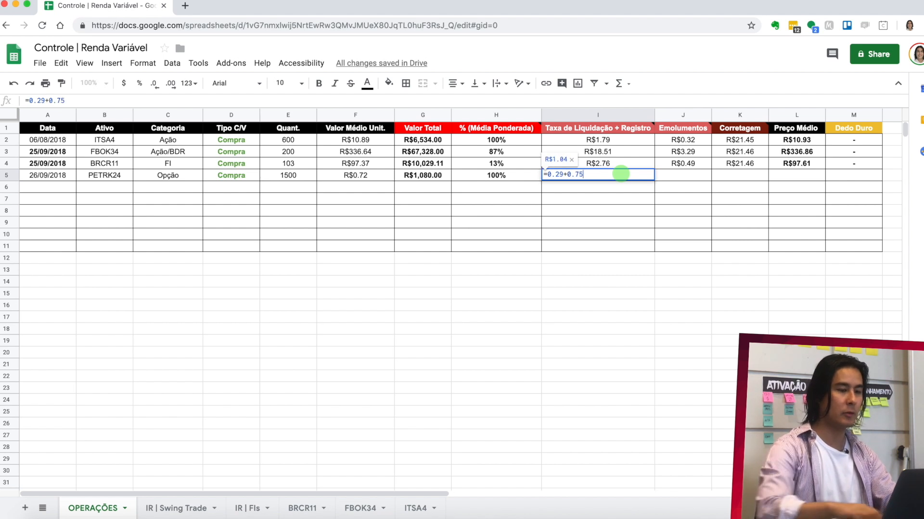
pyautogui.press('Return')
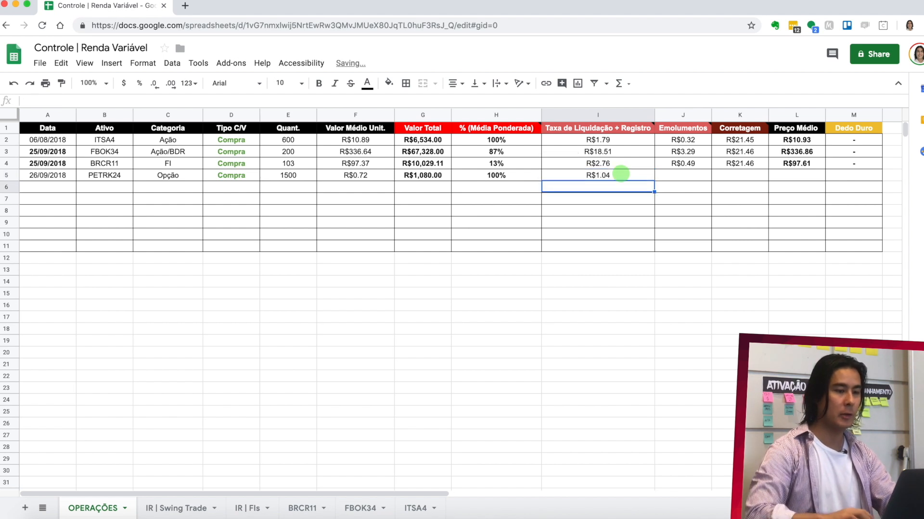
# - Look up the Emolumentos on the 26-09 note and enter 0.39 in J5
pyautogui.click(685, 177)
pyautogui.press('super+Tab')
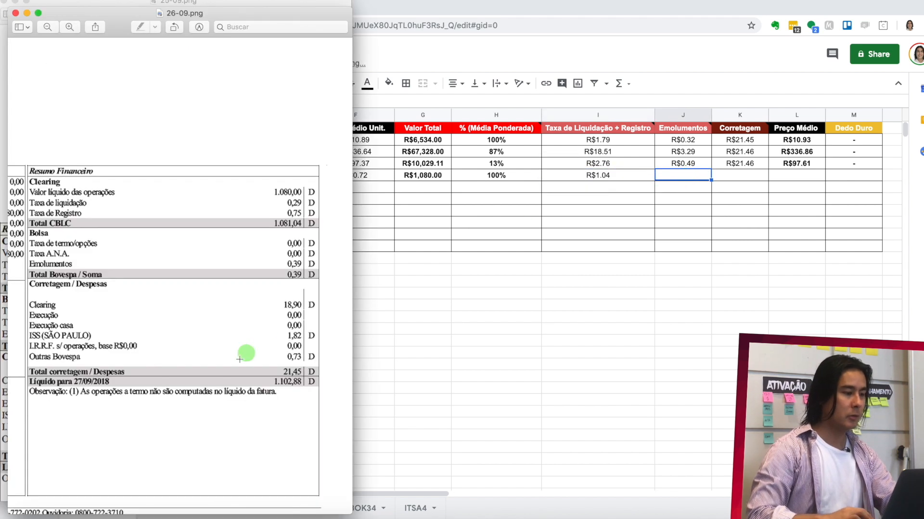
pyautogui.click(699, 178)
pyautogui.write('0.39')
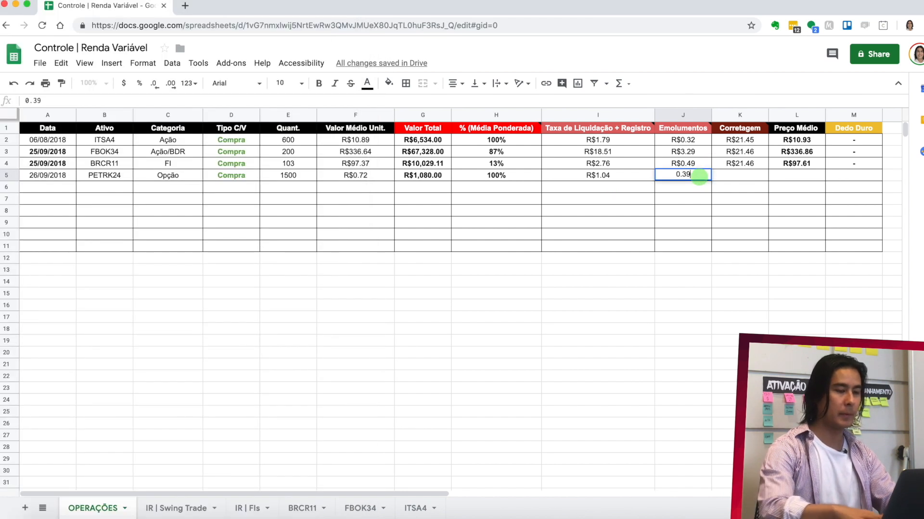
pyautogui.press('Return')
# - Look up the total brokerage cost on the 26-09 note and enter 21.45 as the Corretagem in K5
pyautogui.click(751, 176)
pyautogui.press('super+Tab')
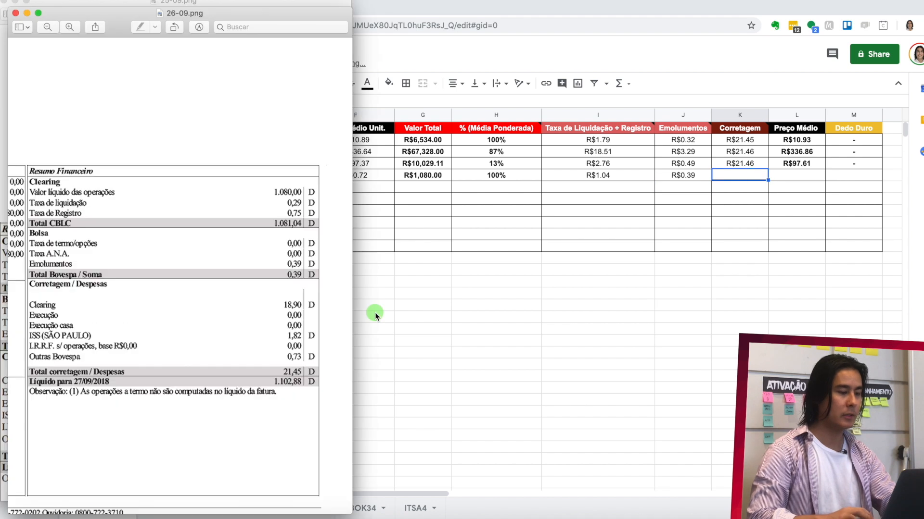
pyautogui.press('super+Tab')
pyautogui.write('2')
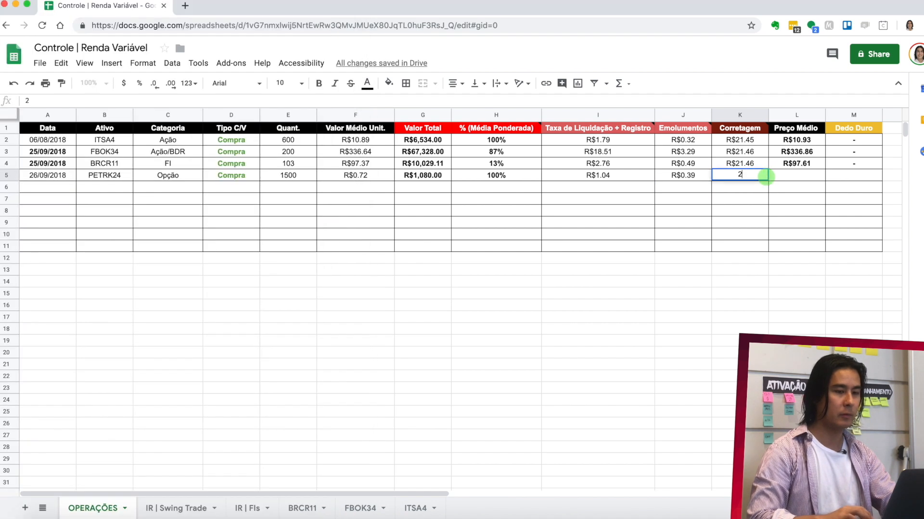
pyautogui.write('1.45')
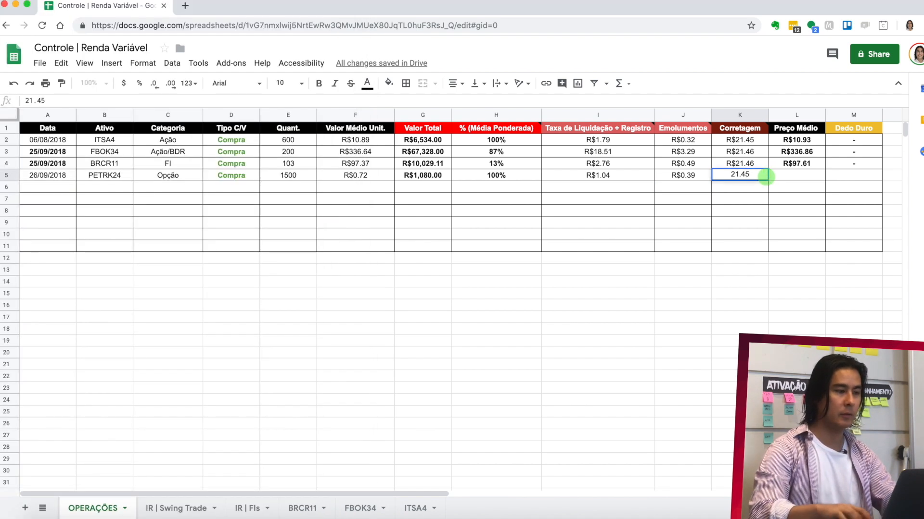
pyautogui.press('Return')
# - Fill the Preço Médio formula from L4 down to L5 and enter a dash as the Dedo Duro in M5
pyautogui.click(798, 175)
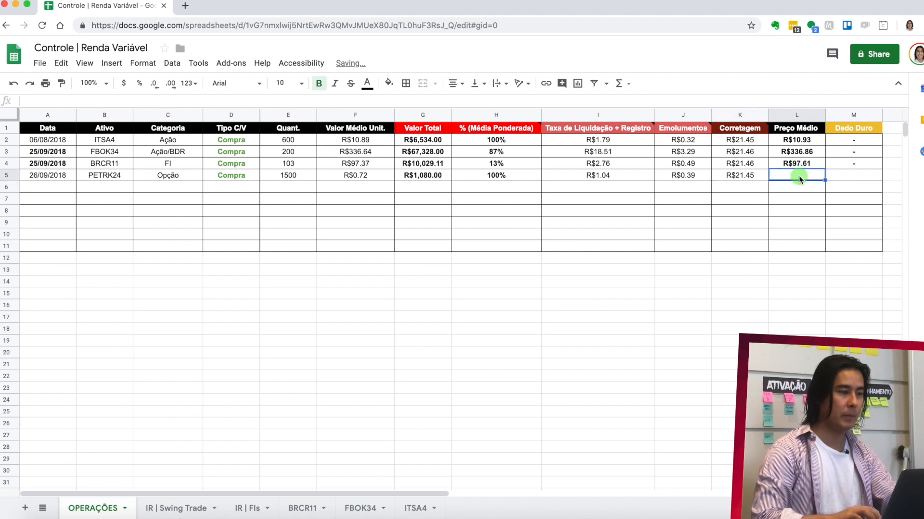
pyautogui.click(816, 167)
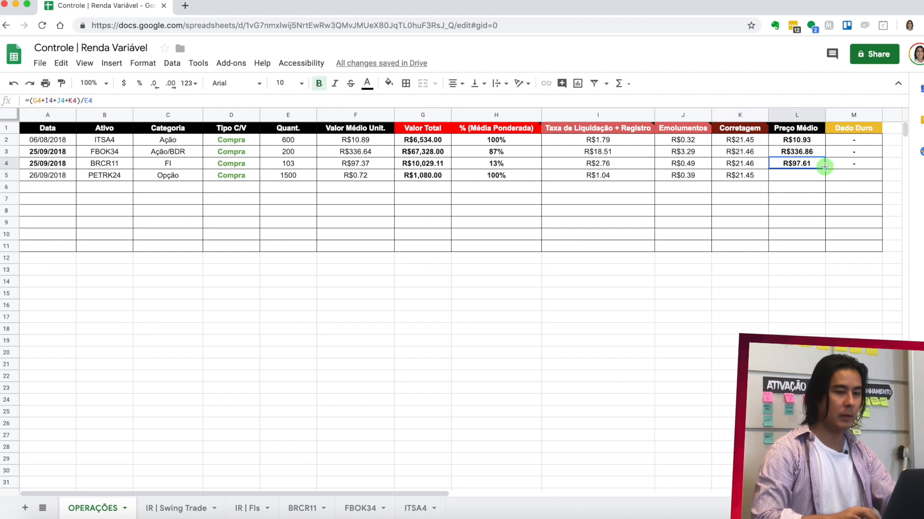
pyautogui.moveTo(824, 167); pyautogui.dragTo(824, 176)
pyautogui.click(850, 175)
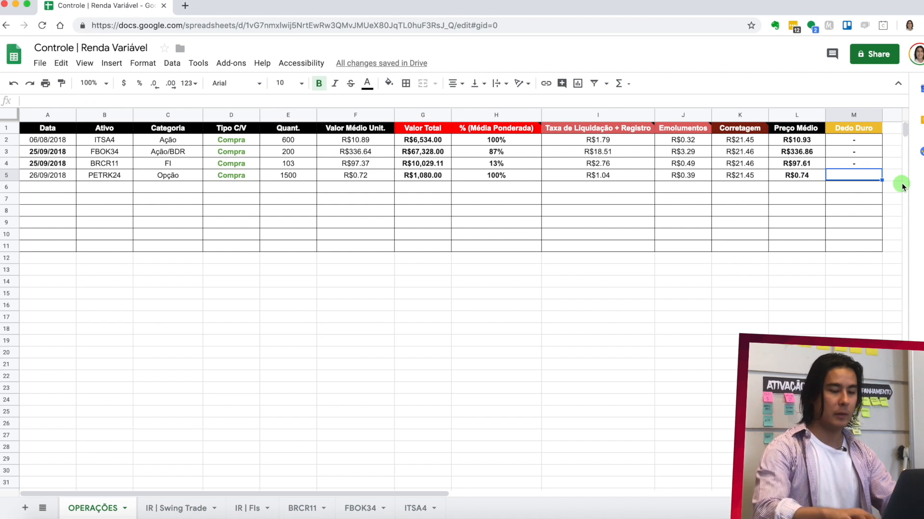
pyautogui.write('-')
pyautogui.press('Return')
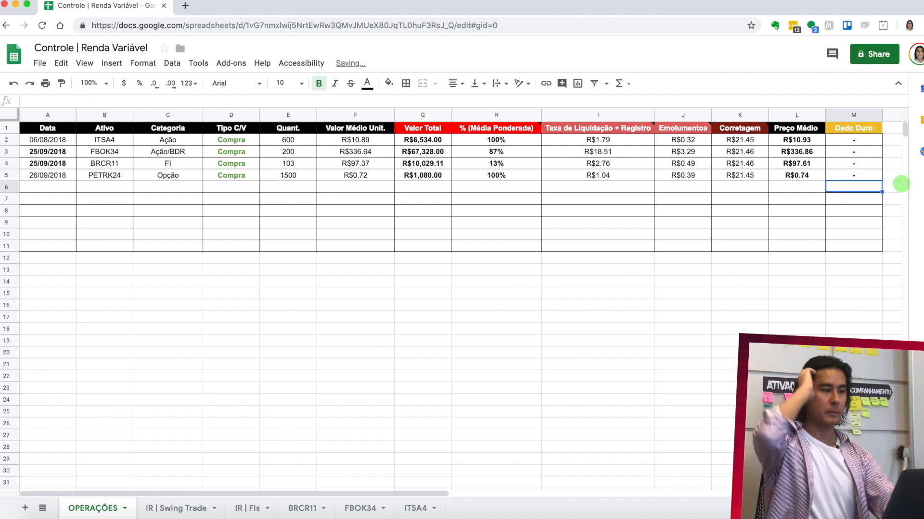
# - Duplicate the OPERAÇÕES sheet and name the copy PETRK24
pyautogui.rightClick(96, 514)
pyautogui.click(124, 332)
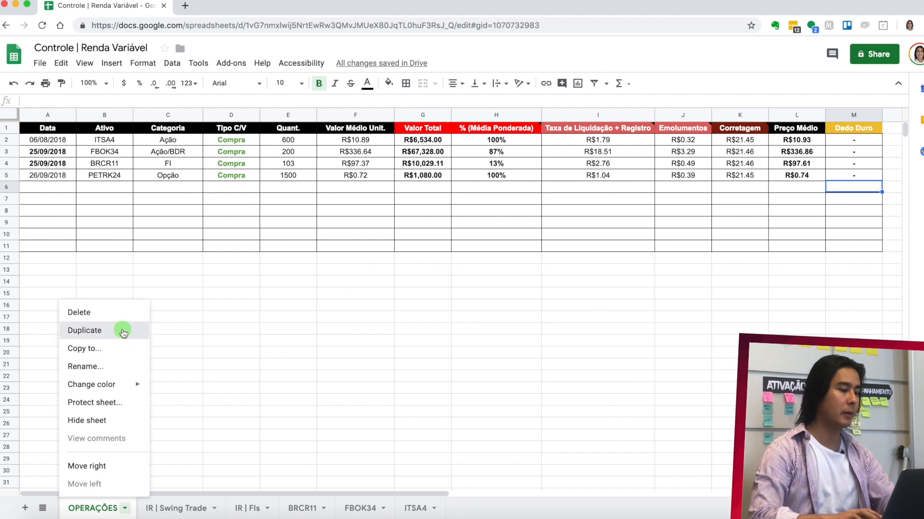
pyautogui.doubleClick(194, 507)
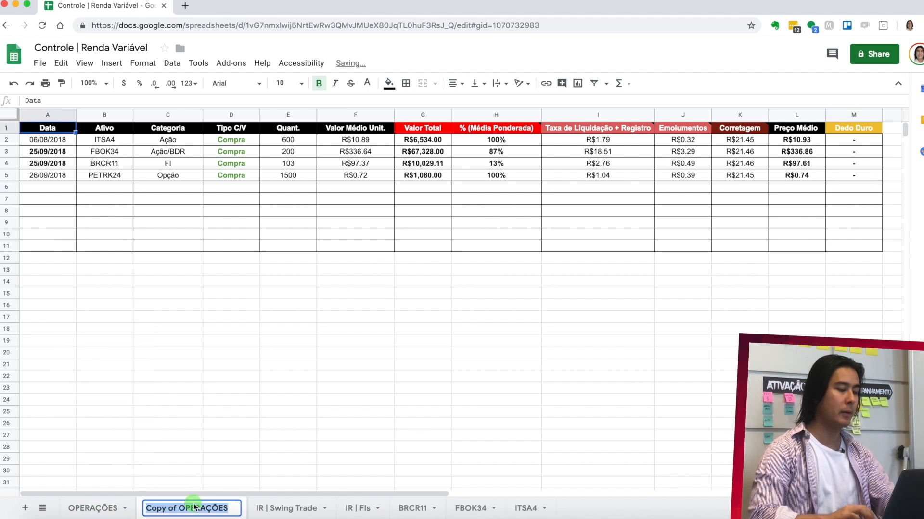
pyautogui.write('PETR')
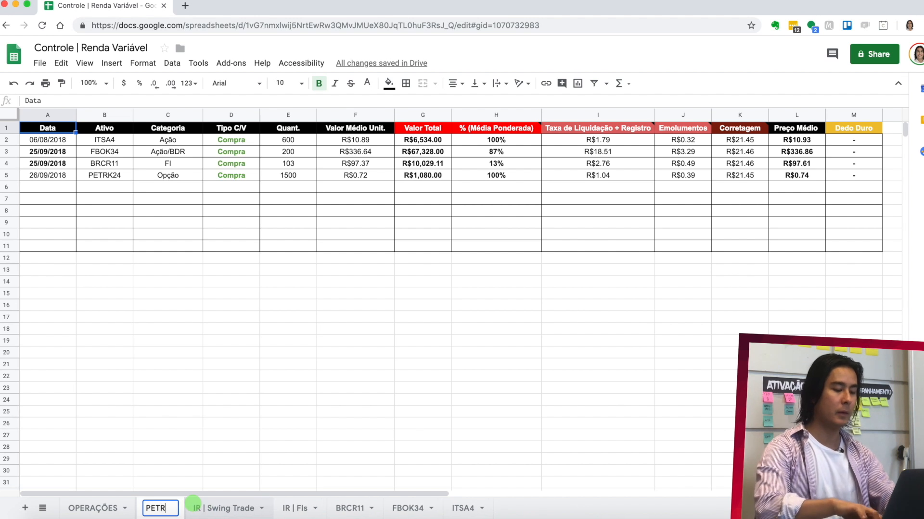
pyautogui.write('K24')
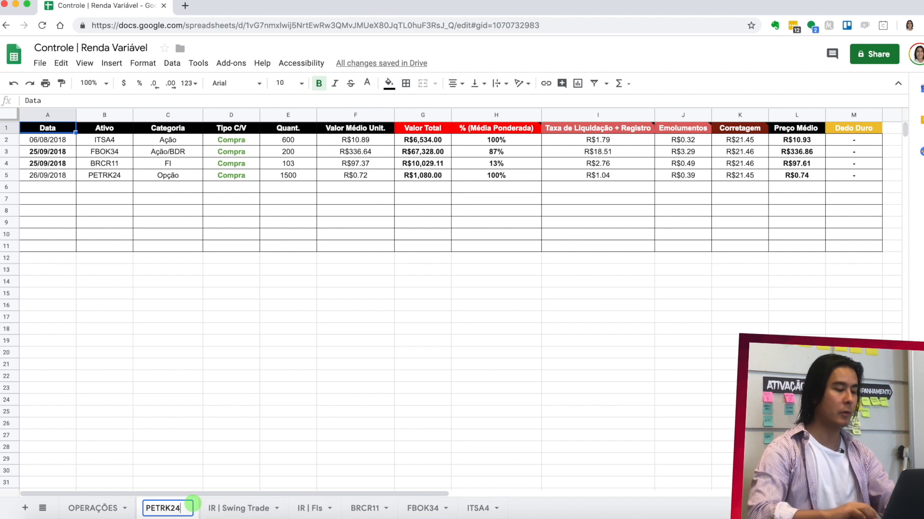
pyautogui.click(190, 400)
# - Delete rows 2 to 4 from the PETRK24 sheet and move the sheet after ITSA4
pyautogui.moveTo(13, 165); pyautogui.dragTo(4, 140)
pyautogui.rightClick(4, 142)
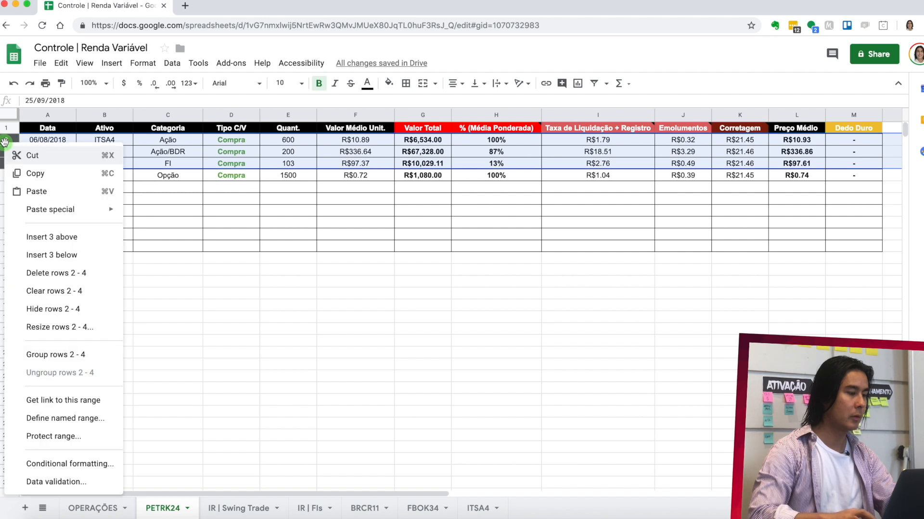
pyautogui.click(94, 274)
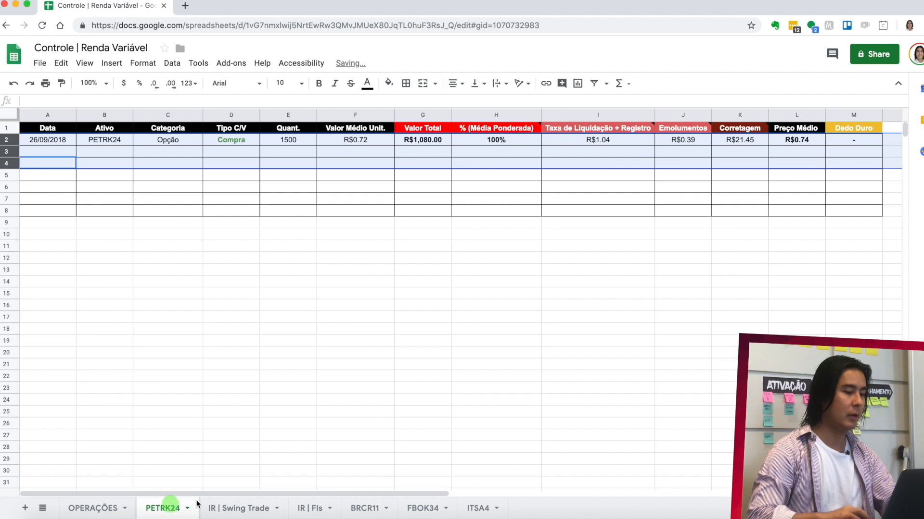
pyautogui.moveTo(197, 504); pyautogui.dragTo(487, 513)
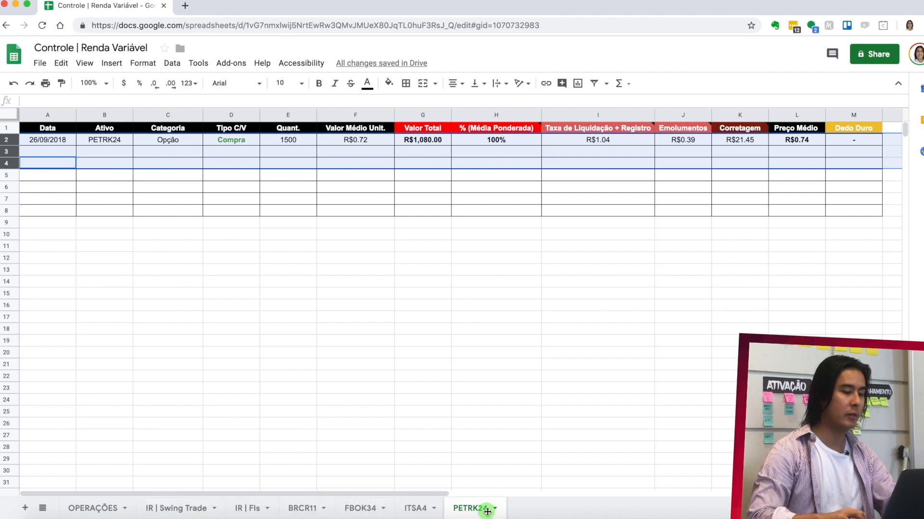
# - On the OPERAÇÕES sheet, enter 27/09/2018 as the Data in A6 and ITSA4 as the Ativo in B6
pyautogui.click(88, 511)
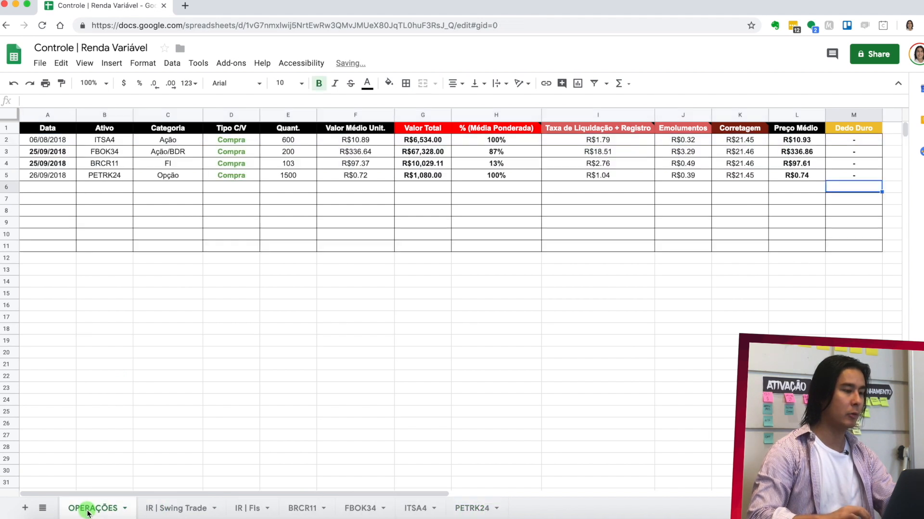
pyautogui.click(99, 210)
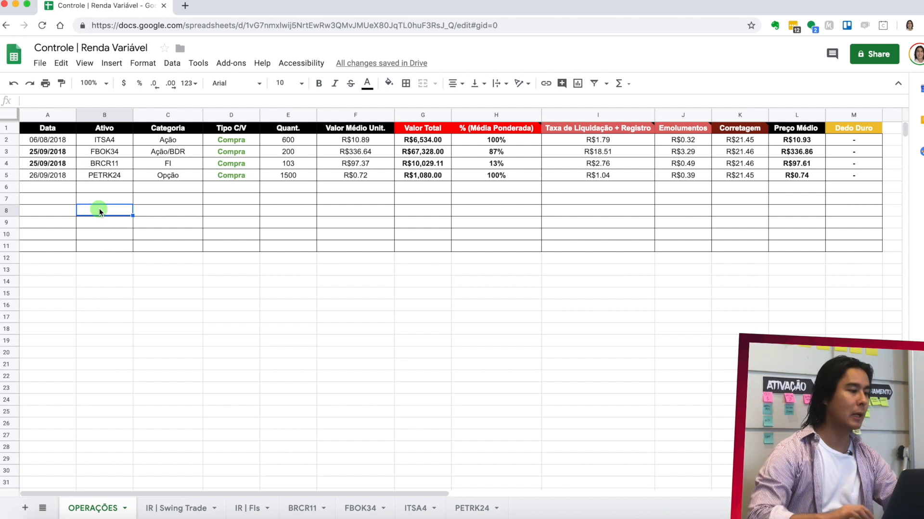
pyautogui.moveTo(48, 139); pyautogui.dragTo(126, 140)
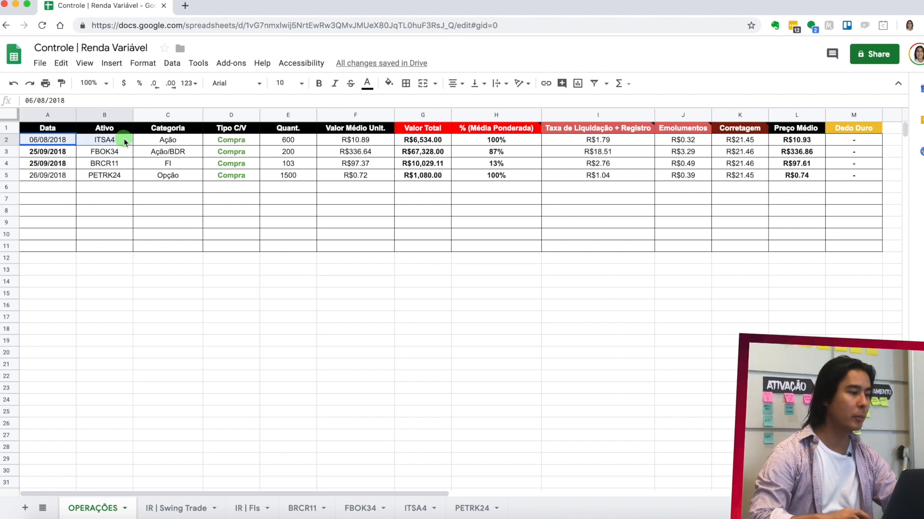
pyautogui.click(36, 189)
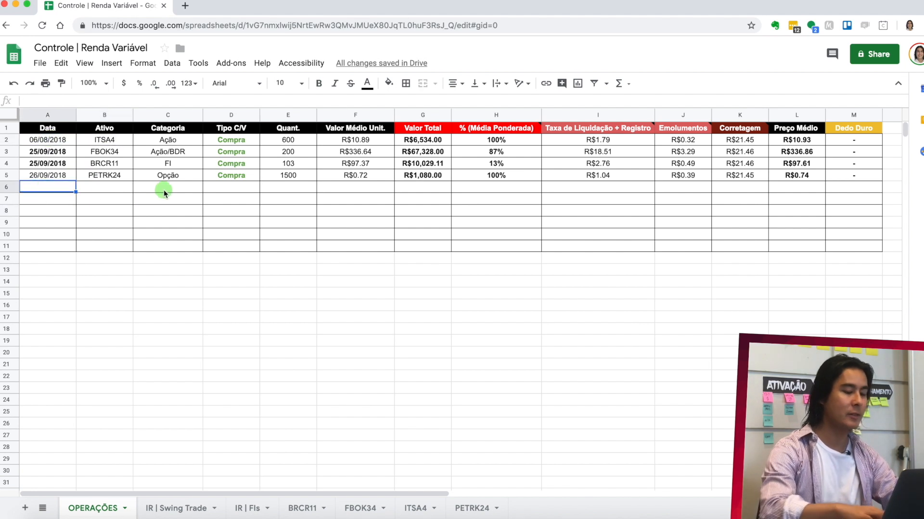
pyautogui.write('27/0')
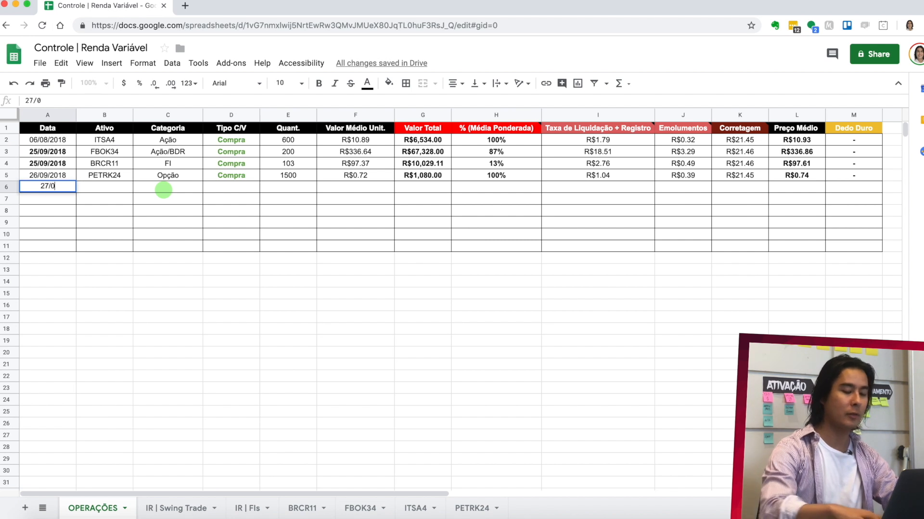
pyautogui.write('9/2018')
pyautogui.press('Return')
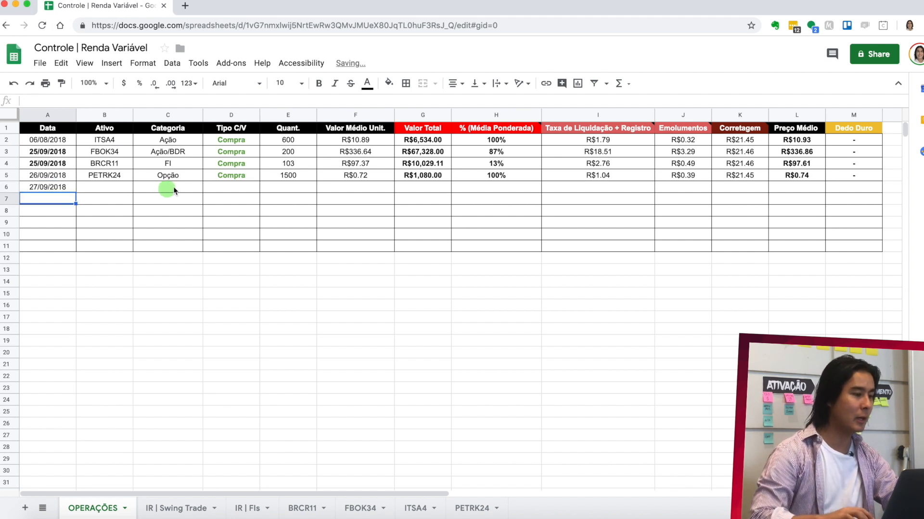
pyautogui.click(117, 189)
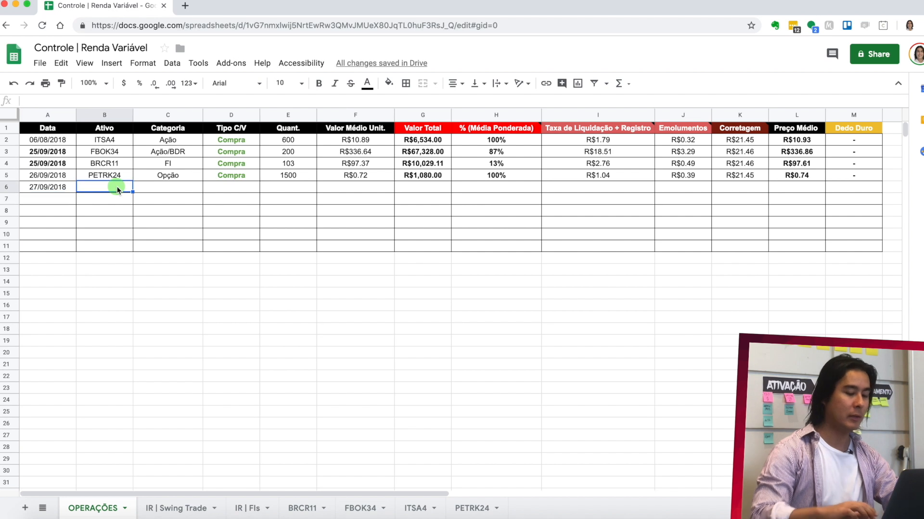
pyautogui.write('ITSA4')
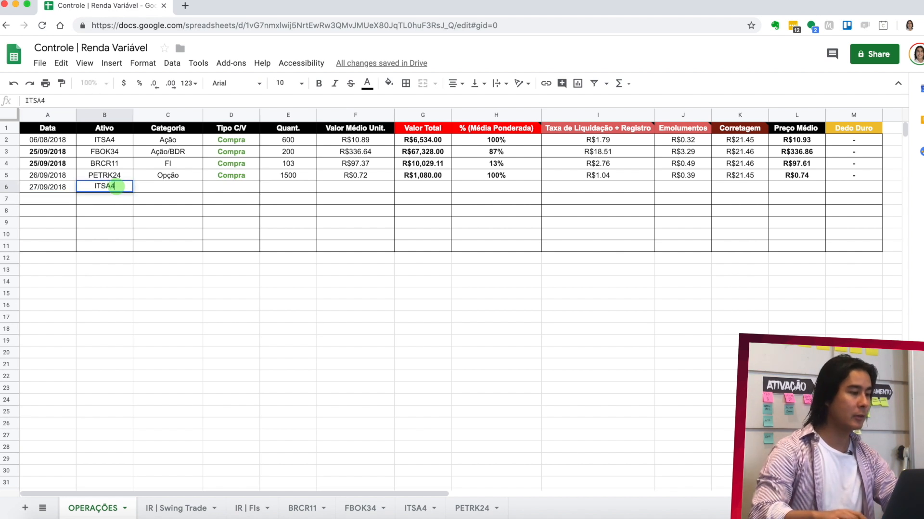
pyautogui.press('Return')
# - Copy the ITSA4 purchase data from Categoria to Preço Médio (C2:L2) into row 6, starting at C6
pyautogui.moveTo(181, 145); pyautogui.dragTo(797, 141)
pyautogui.press('super+c')
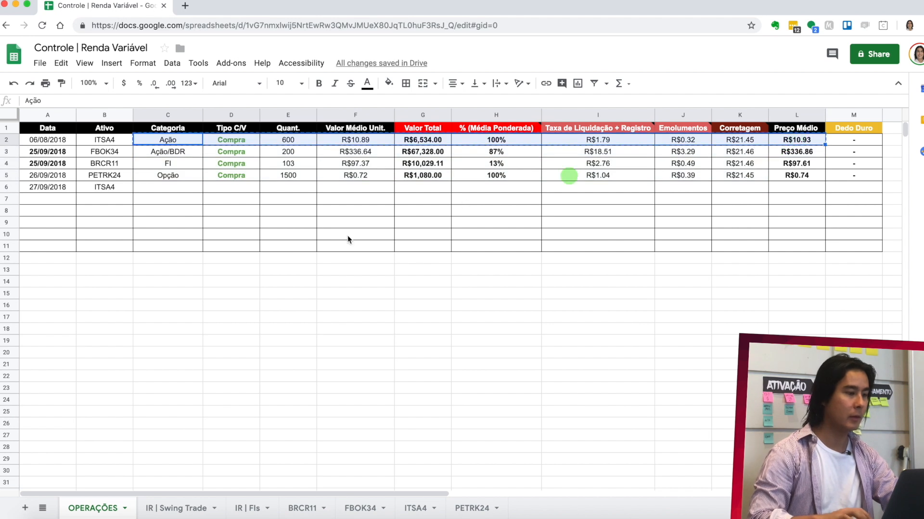
pyautogui.click(185, 187)
pyautogui.press('super+v')
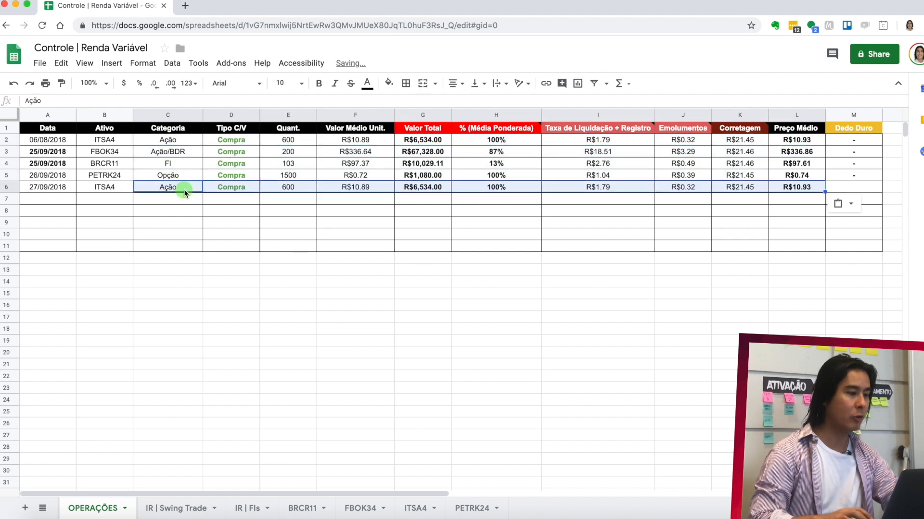
# - Set the 27/09/2018 ITSA4 purchase's Quant. in E6 to 3000 and its Valor Médio Unit. in F6 to 11
pyautogui.click(297, 189)
pyautogui.doubleClick(298, 187)
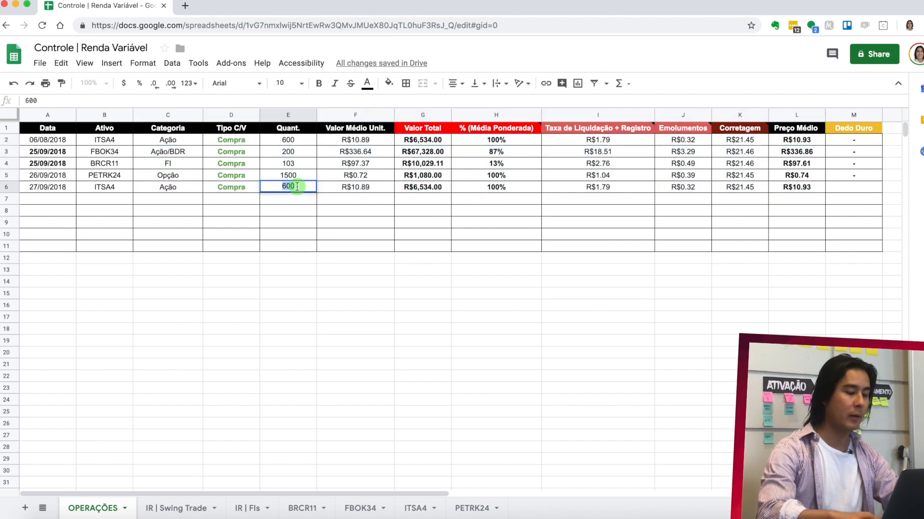
pyautogui.write('3000')
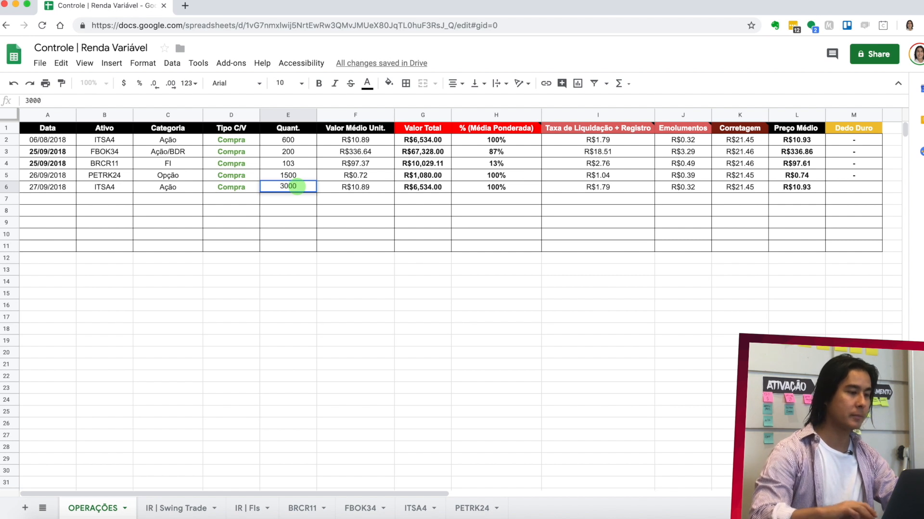
pyautogui.click(370, 191)
pyautogui.write('11')
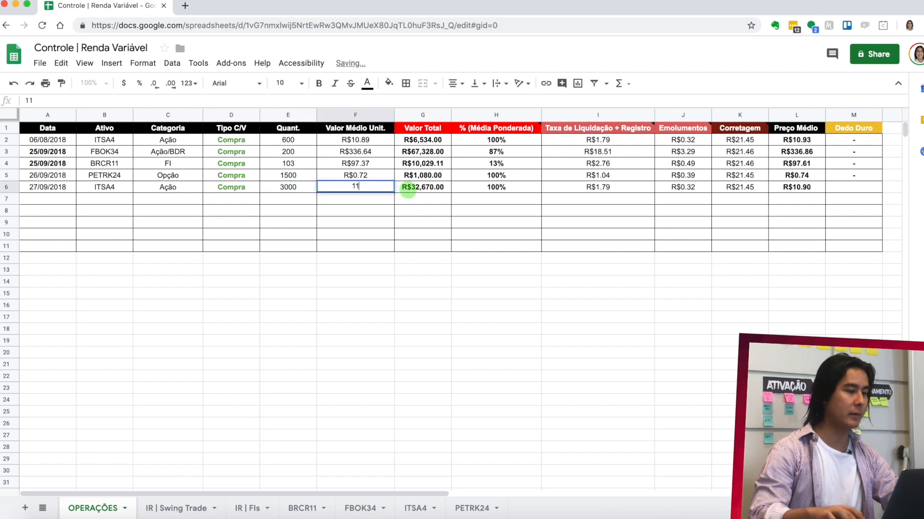
pyautogui.press('Return')
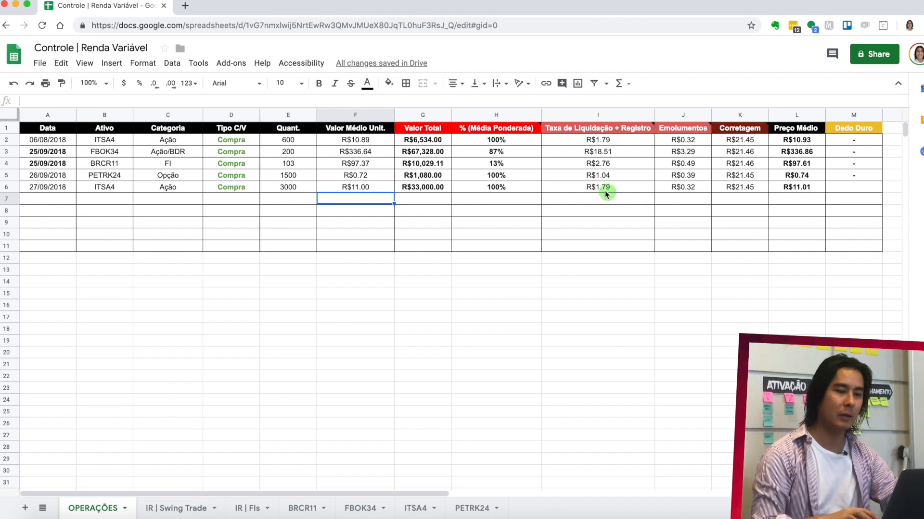
# - Check the Preço Médio formula in L6 and enter a dash as the Dedo Duro value in M6
pyautogui.doubleClick(806, 188)
pyautogui.press('Return')
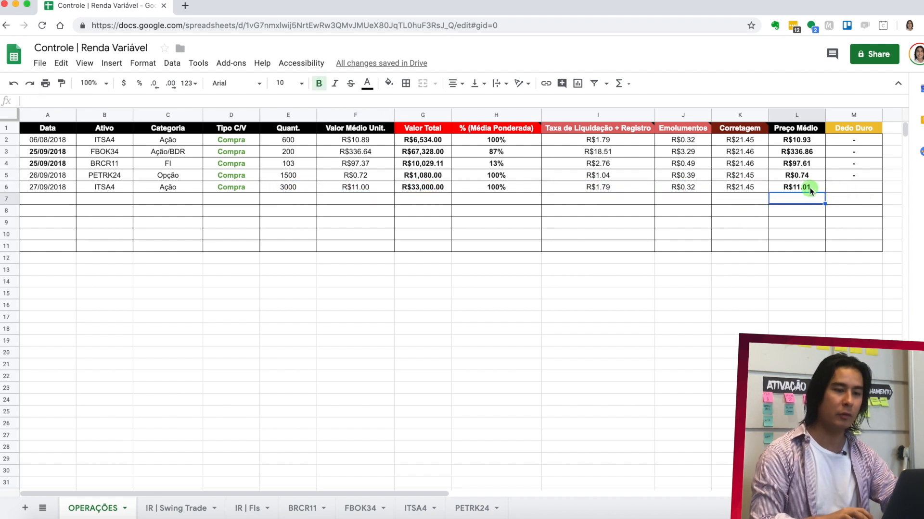
pyautogui.click(842, 188)
pyautogui.write('-')
pyautogui.press('Return')
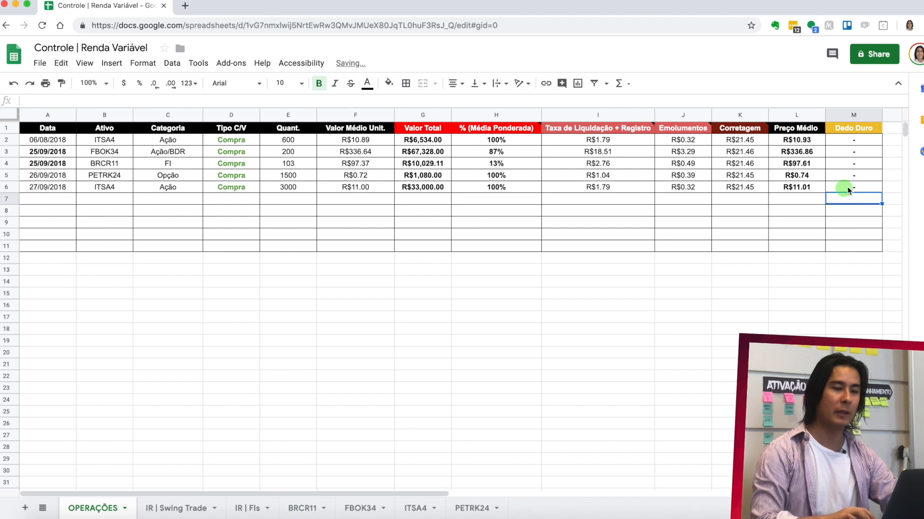
# - Copy the 27/09/2018 purchase row (A6:M6) from OPERAÇÕES into row 3 of the ITSA4 sheet, starting at A3
pyautogui.moveTo(849, 186)
pyautogui.mouseDown()
pyautogui.moveTo(164, 216)
pyautogui.moveTo(53, 191)
pyautogui.mouseUp()
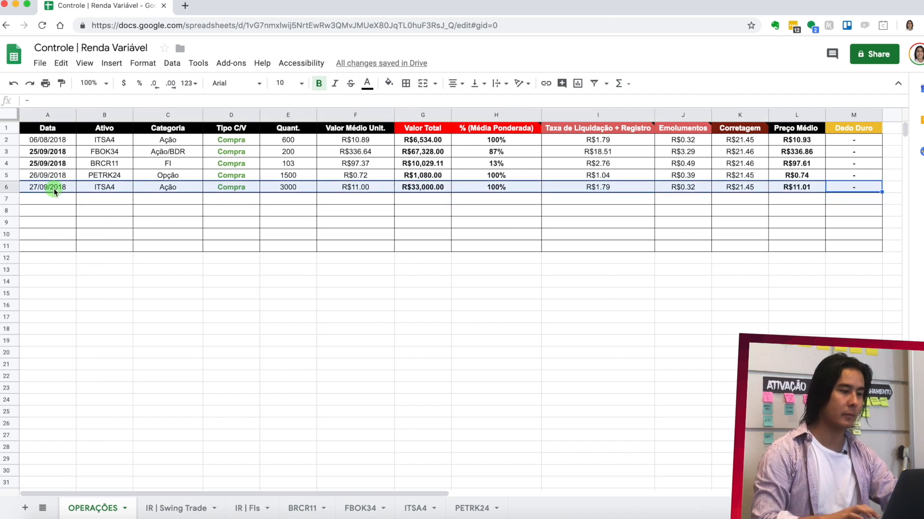
pyautogui.hotkey('ctrl', 'c')
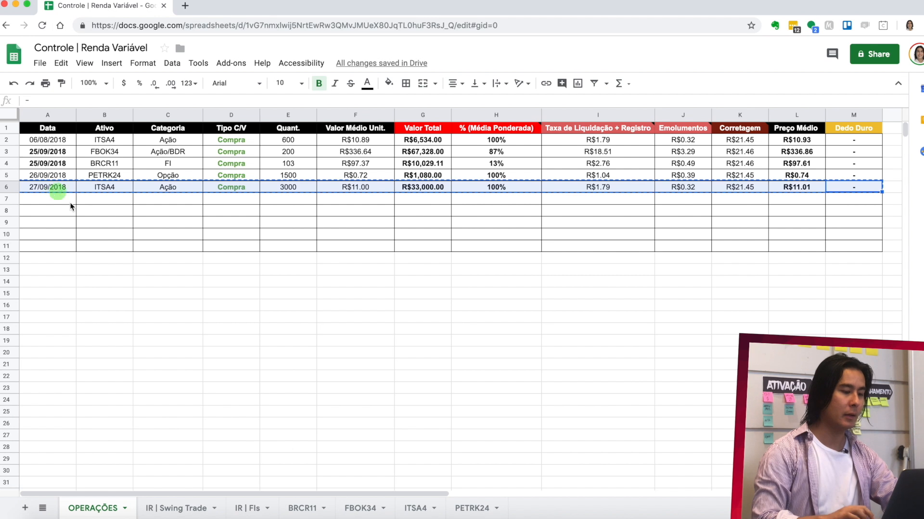
pyautogui.click(418, 510)
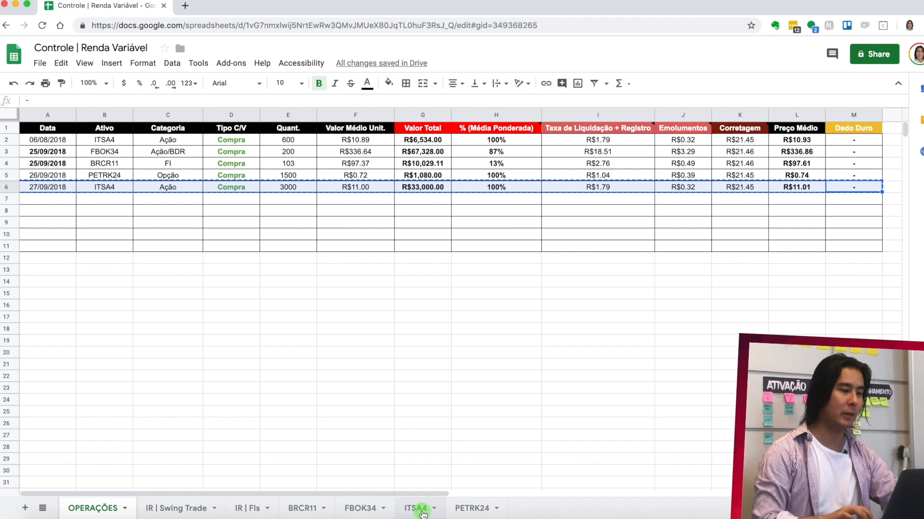
pyautogui.click(60, 152)
pyautogui.hotkey('ctrl', 'v')
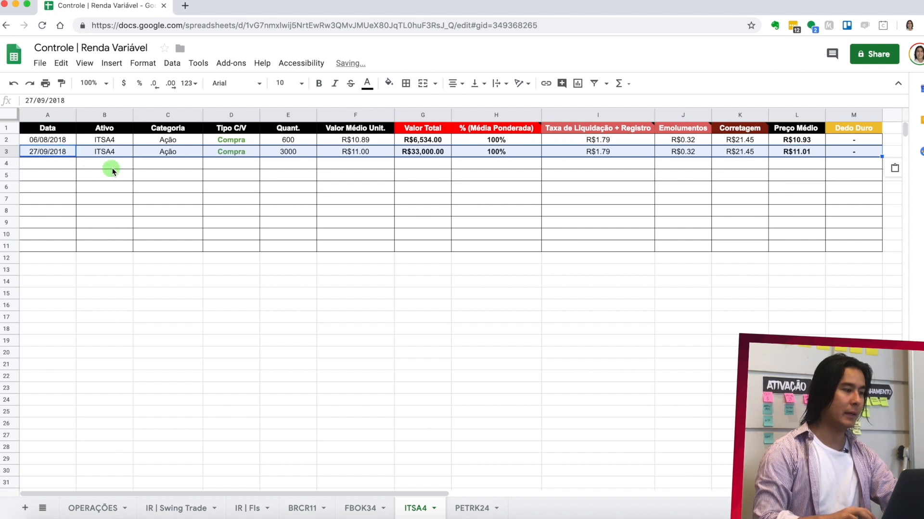
# - Enter the label Atual in D4 of the ITSA4 sheet, below the two purchases
pyautogui.click(236, 166)
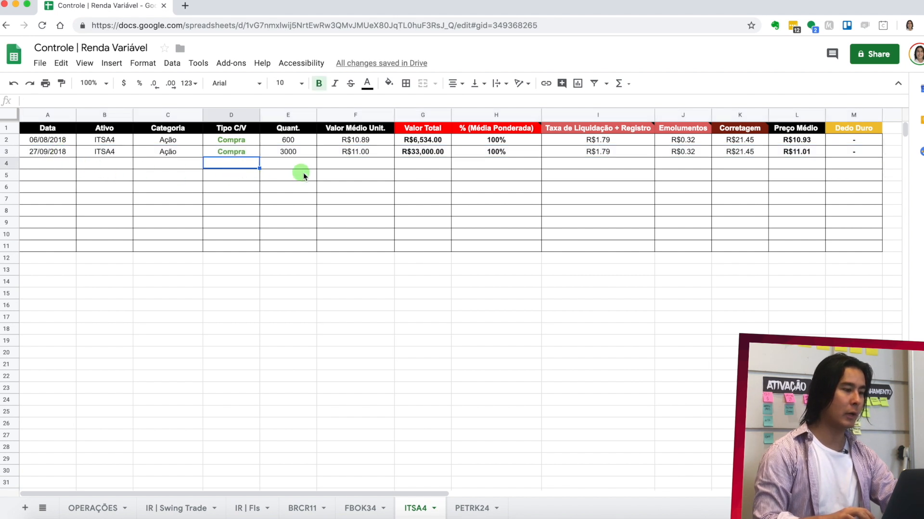
pyautogui.write('ATUA')
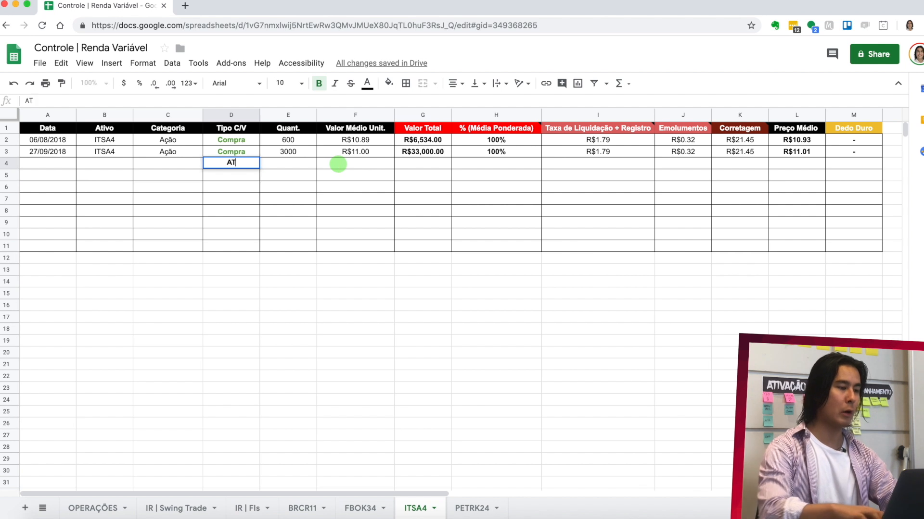
pyautogui.press('BackSpace')
pyautogui.press('BackSpace')
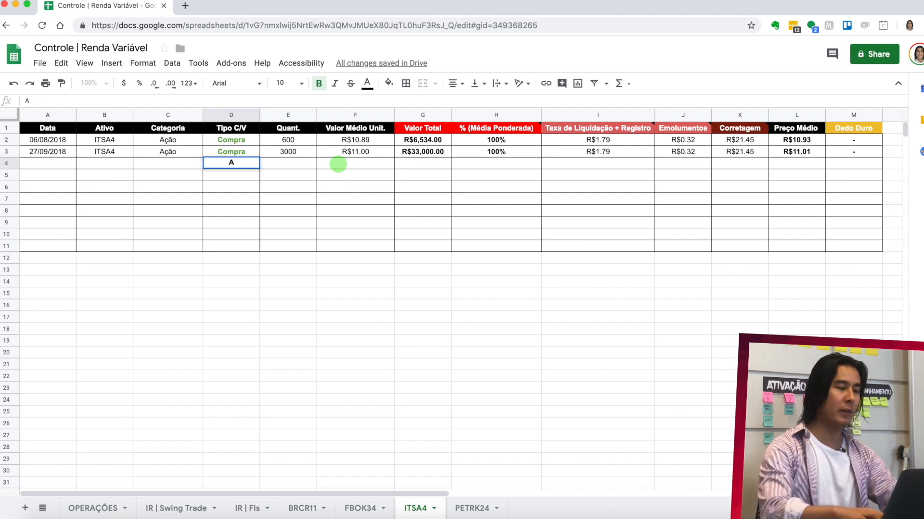
pyautogui.write('tual')
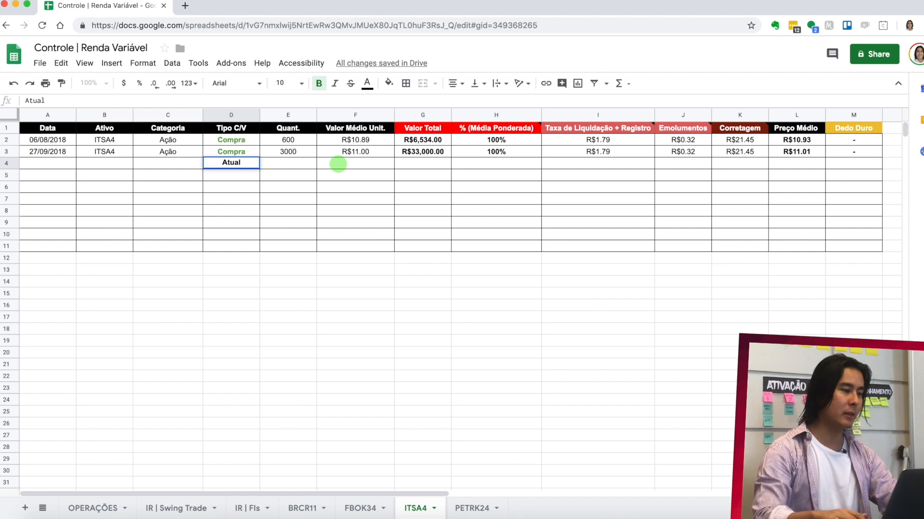
pyautogui.press('Return')
# - Add the two purchase quantities in E4 with the formula =E2+E3
pyautogui.click(305, 160)
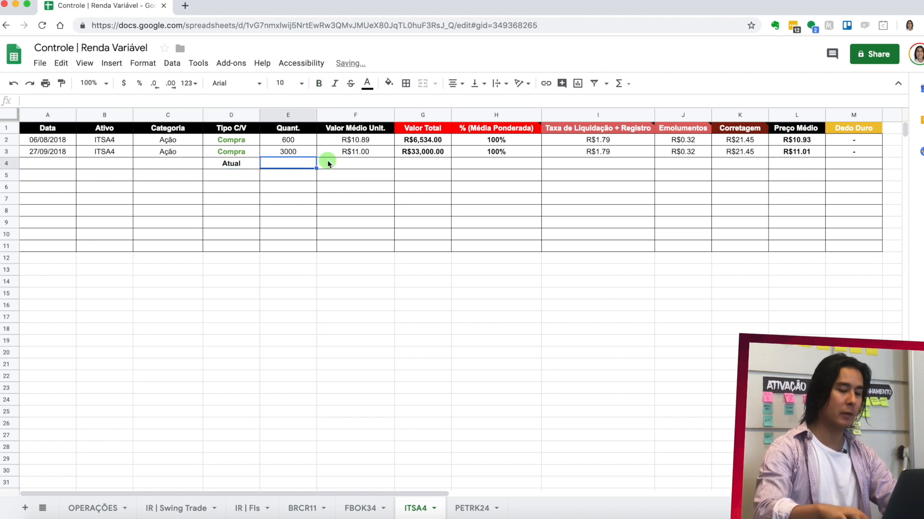
pyautogui.write('=')
pyautogui.click(298, 141)
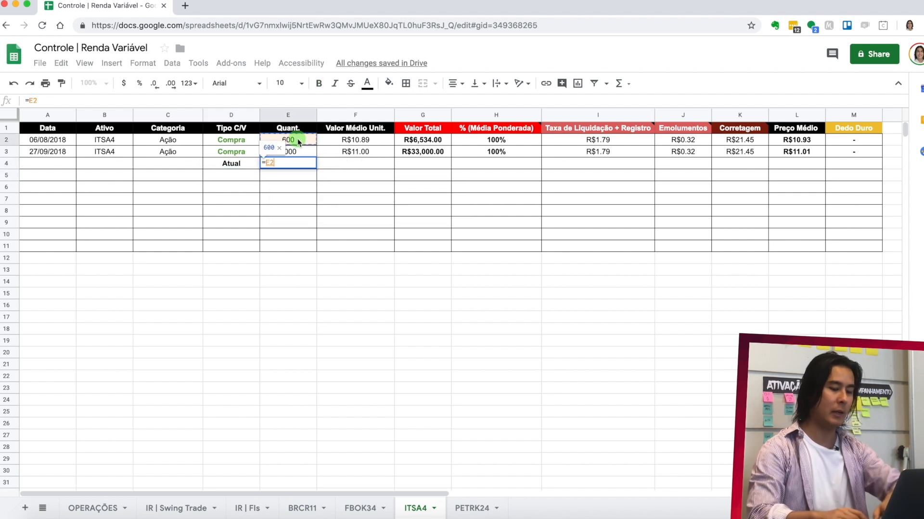
pyautogui.write('+')
pyautogui.click(288, 152)
pyautogui.press('Return')
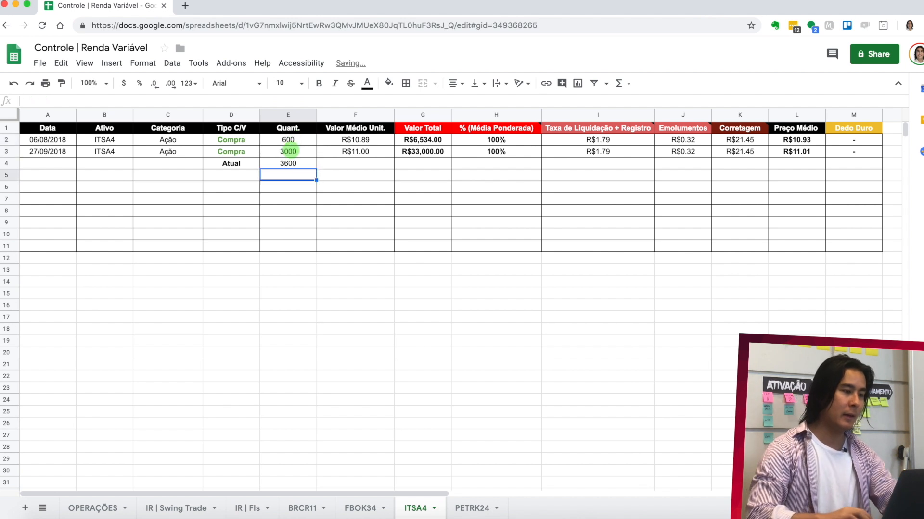
# - Fill the unused cells F4:K4 of the Atual row with black
pyautogui.moveTo(359, 163); pyautogui.dragTo(731, 163)
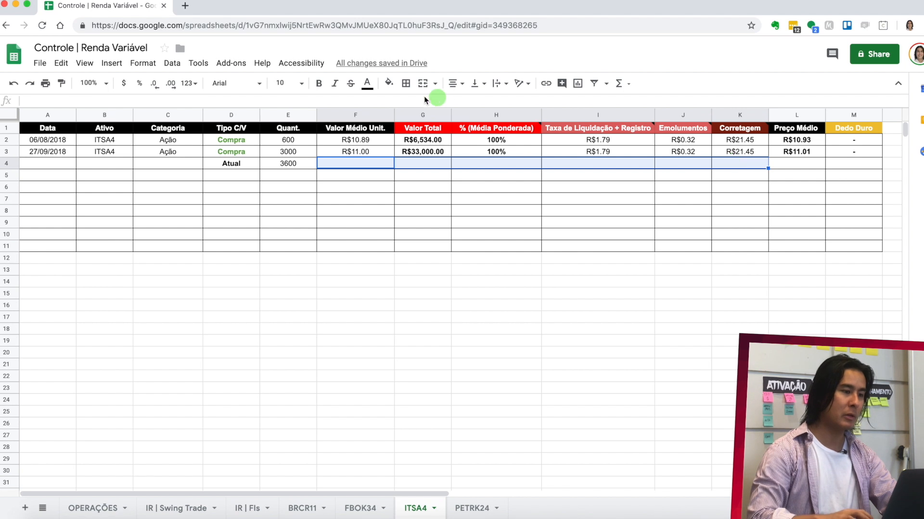
pyautogui.click(388, 83)
pyautogui.click(393, 120)
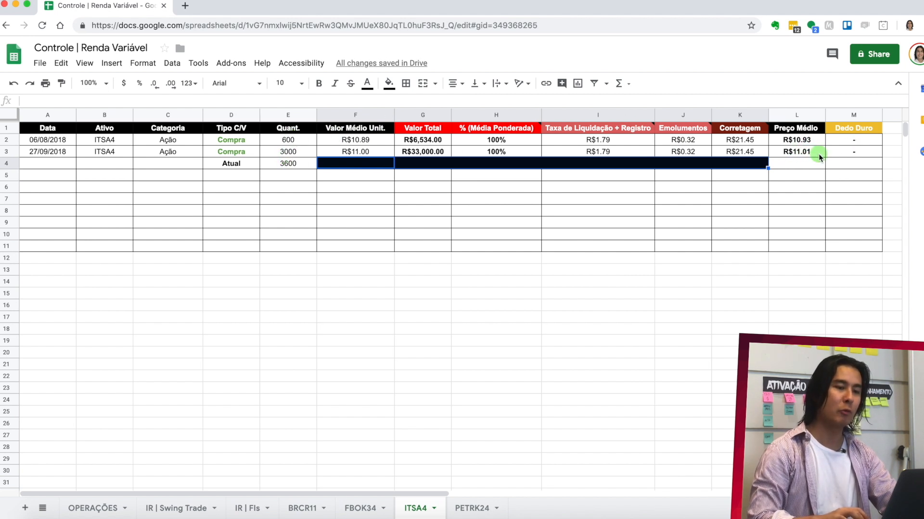
# - Calculate the weighted Preço Médio of the Atual row in L4 with the formula =(E2/E4*L2)+(E3/E4*L3)
pyautogui.click(800, 166)
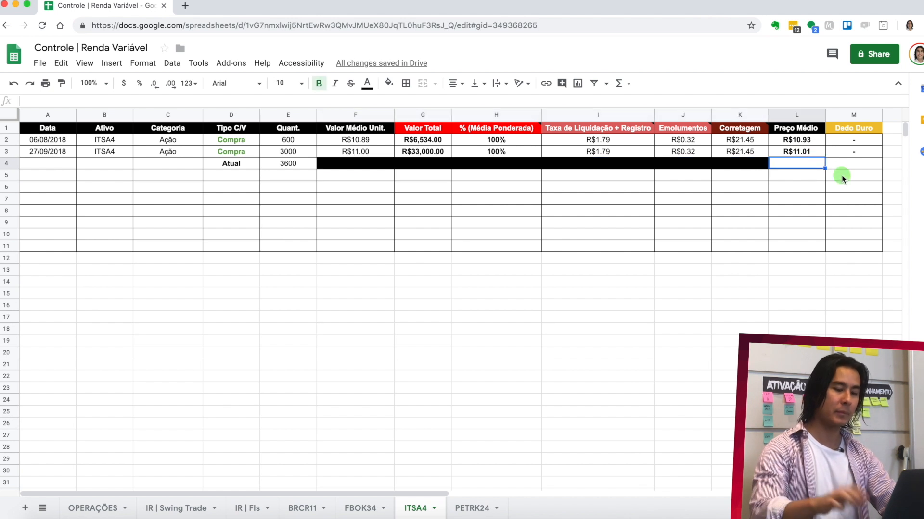
pyautogui.write('=(')
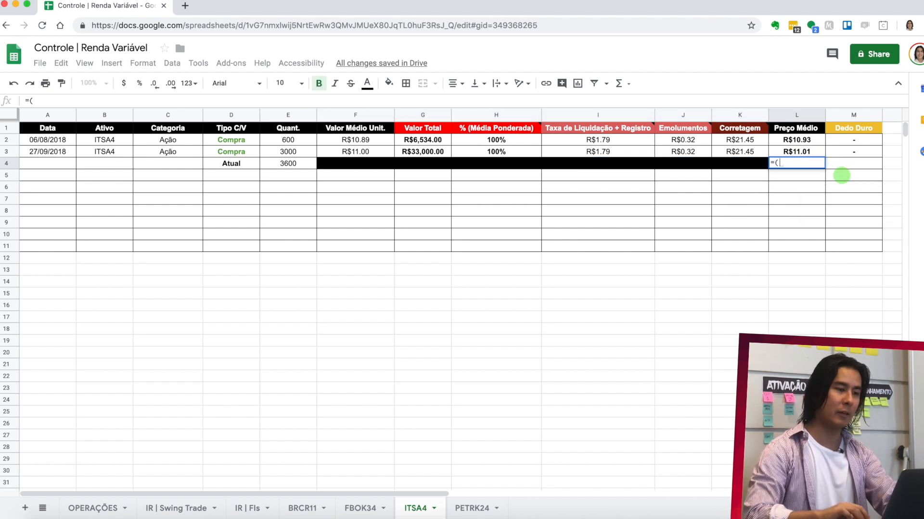
pyautogui.click(294, 142)
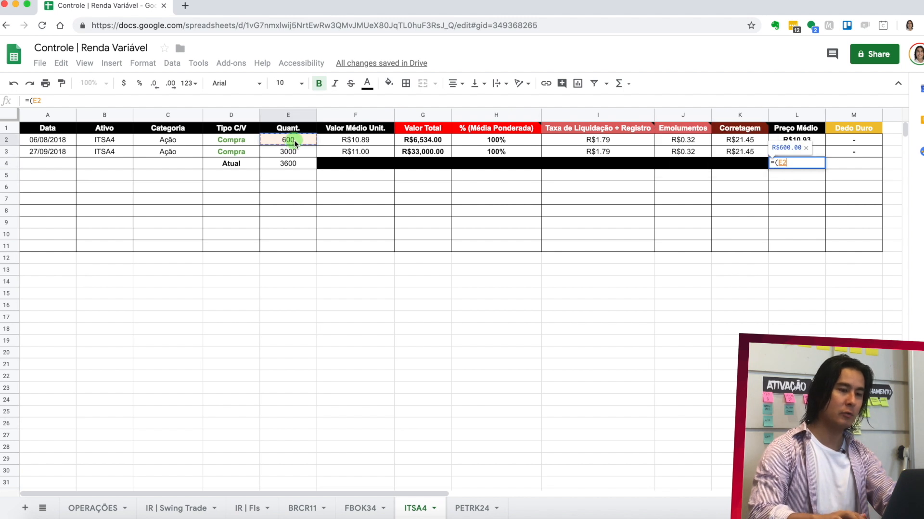
pyautogui.write('/')
pyautogui.click(294, 165)
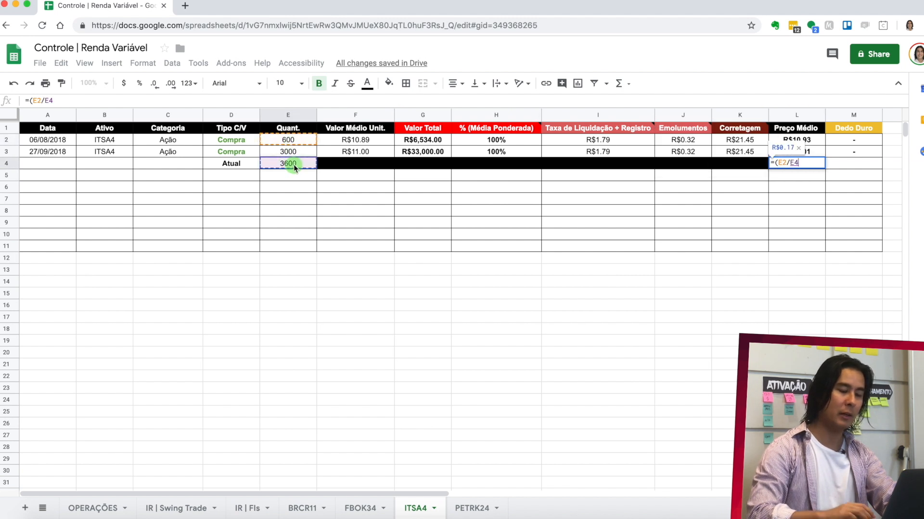
pyautogui.write('*')
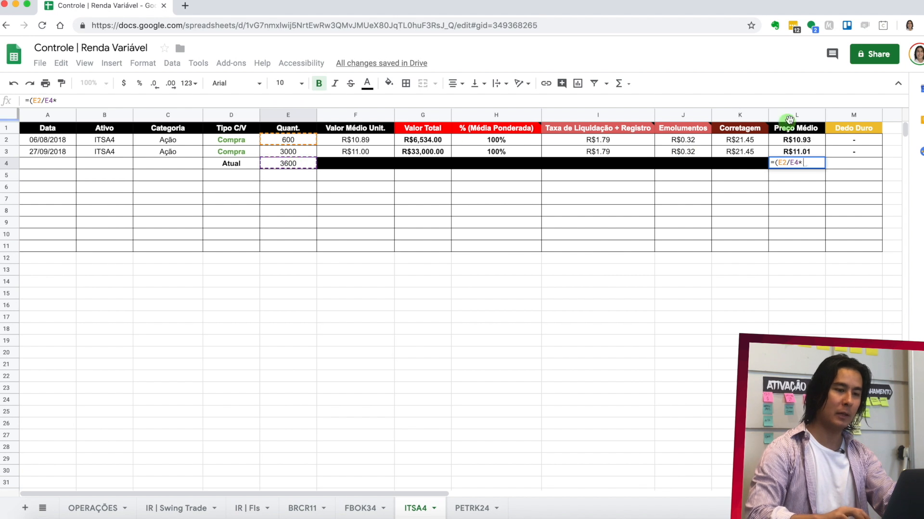
pyautogui.click(808, 143)
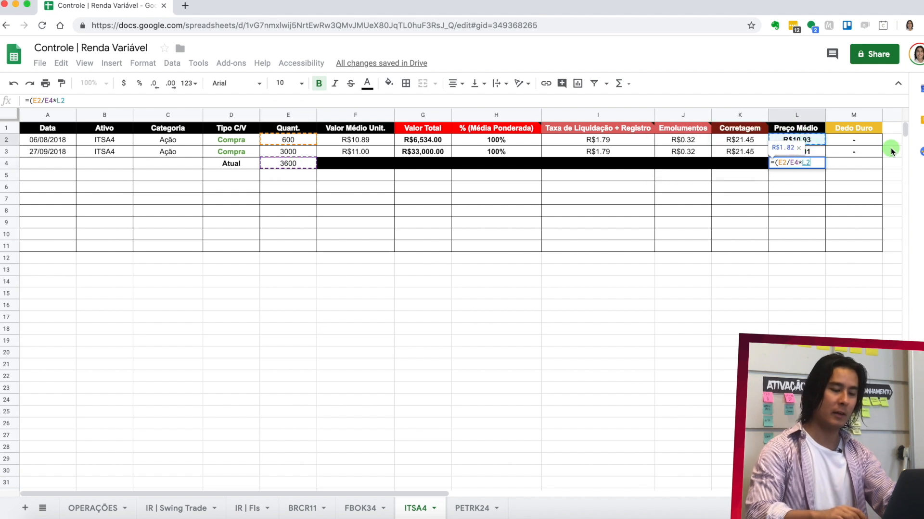
pyautogui.write(')')
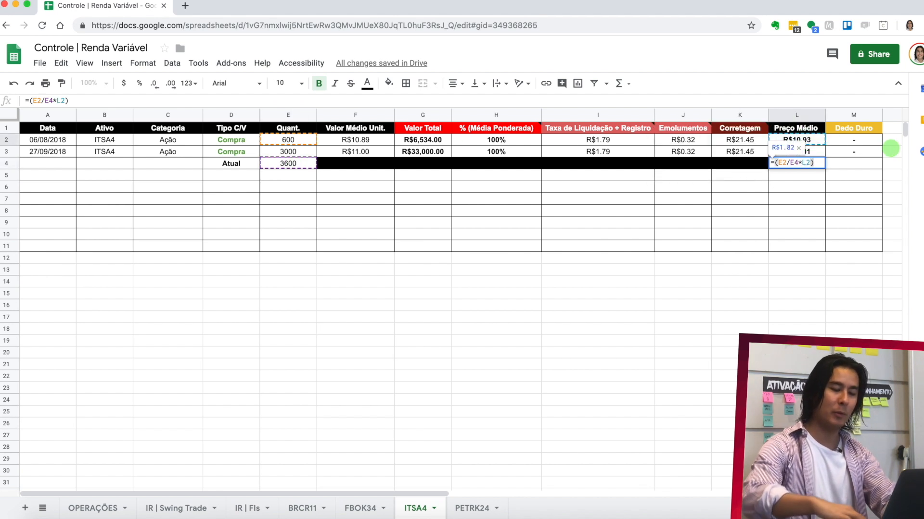
pyautogui.write('+(')
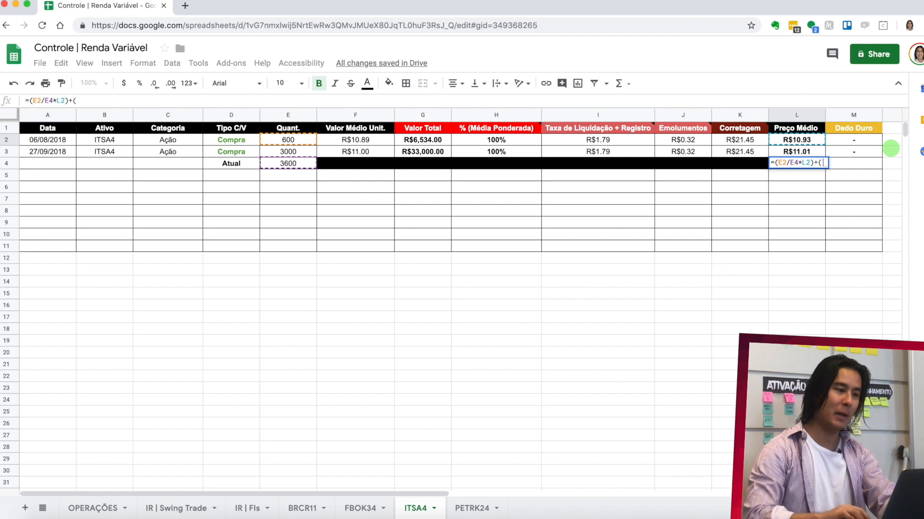
pyautogui.click(293, 152)
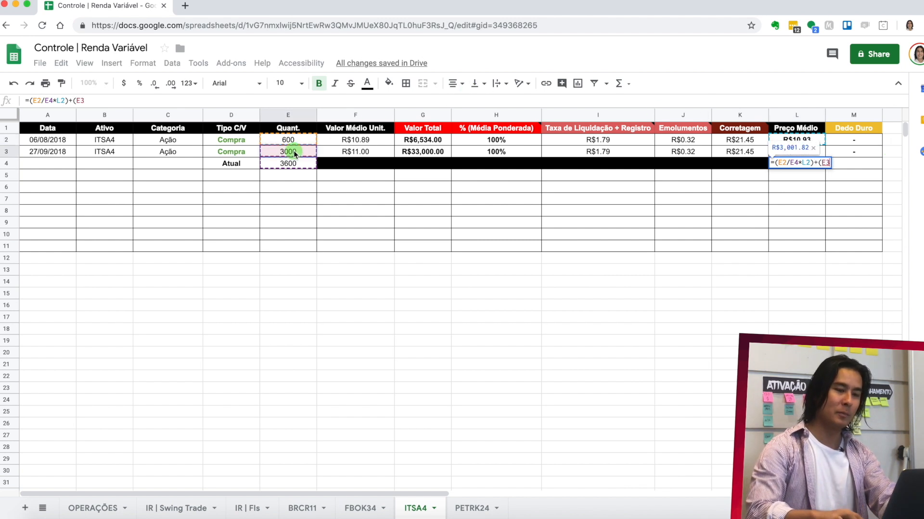
pyautogui.write('/')
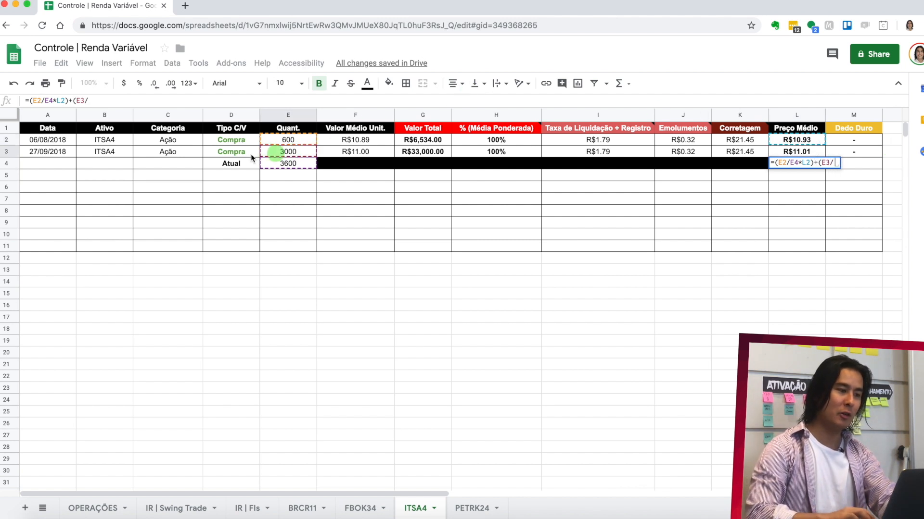
pyautogui.click(302, 164)
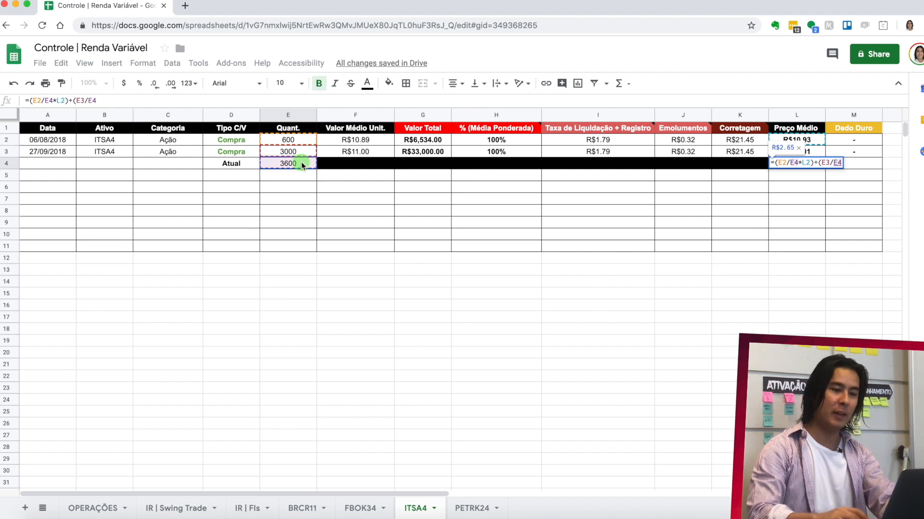
pyautogui.write('*')
pyautogui.click(807, 151)
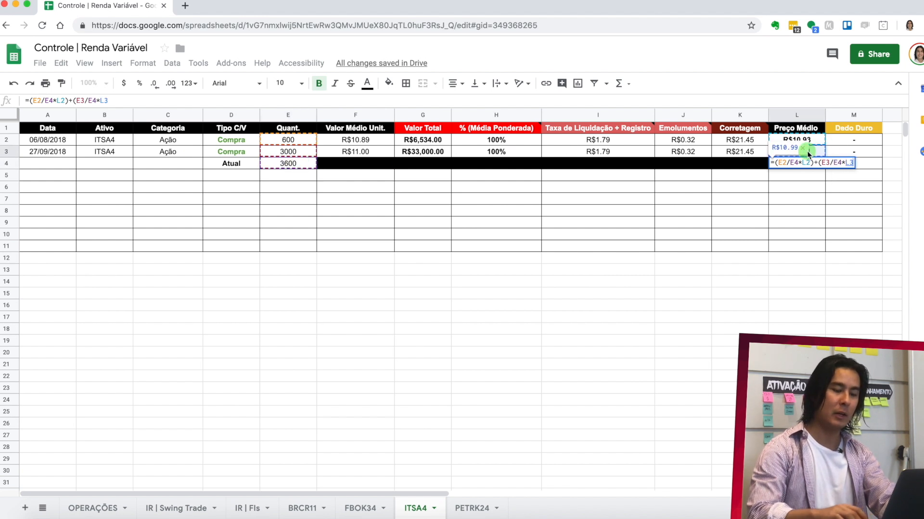
pyautogui.write(')')
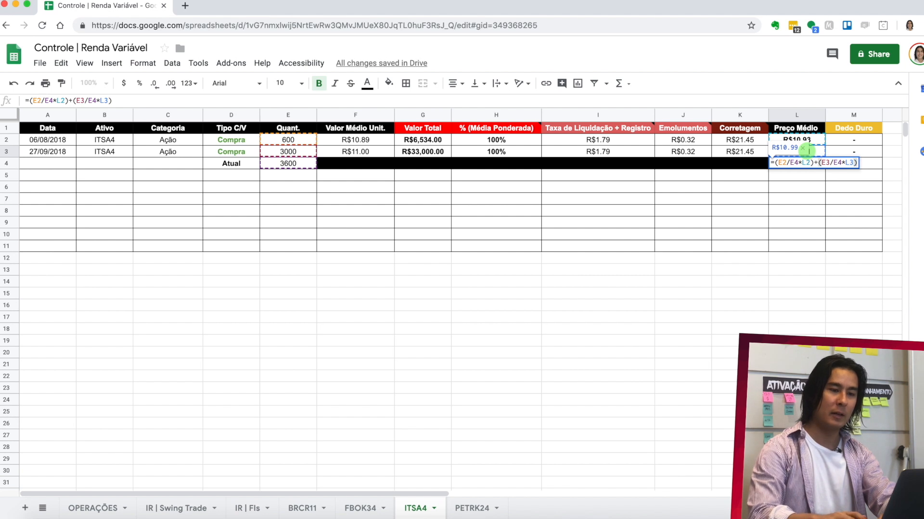
pyautogui.press('Return')
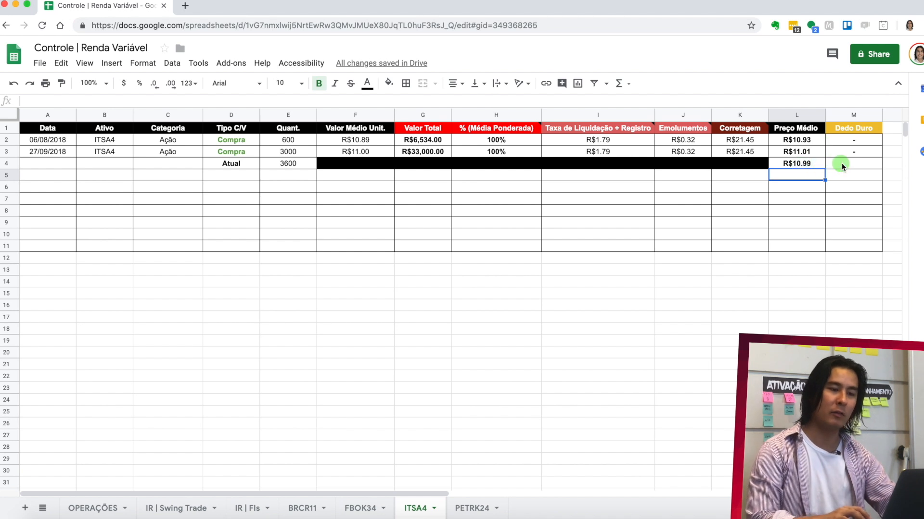
pyautogui.click(796, 189)
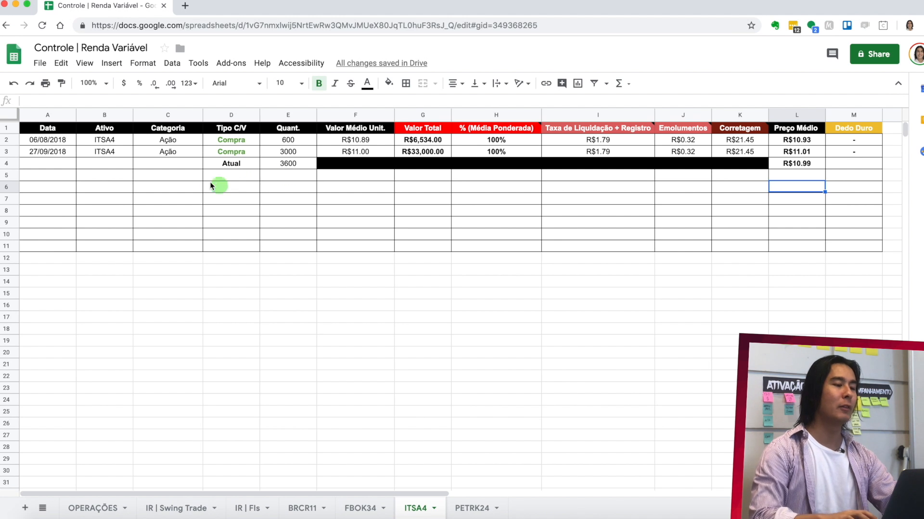
pyautogui.moveTo(60, 152); pyautogui.dragTo(475, 189)
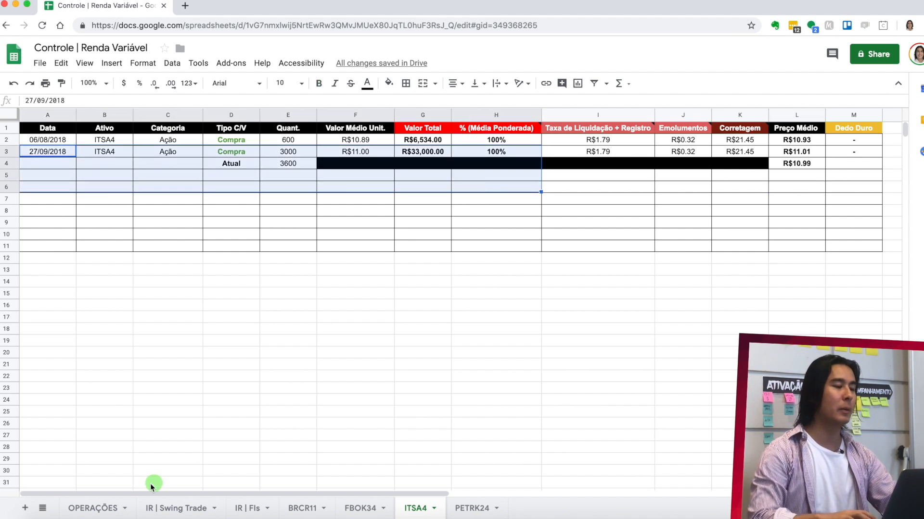
pyautogui.click(517, 225)
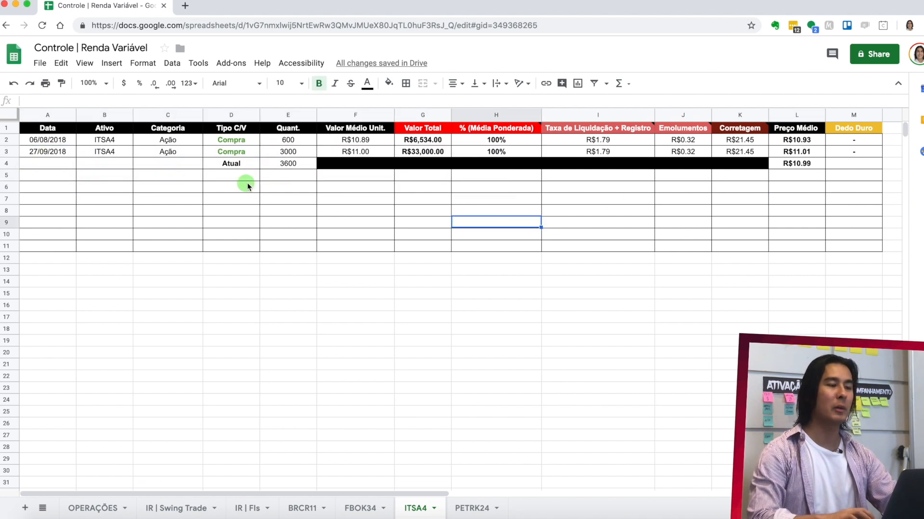
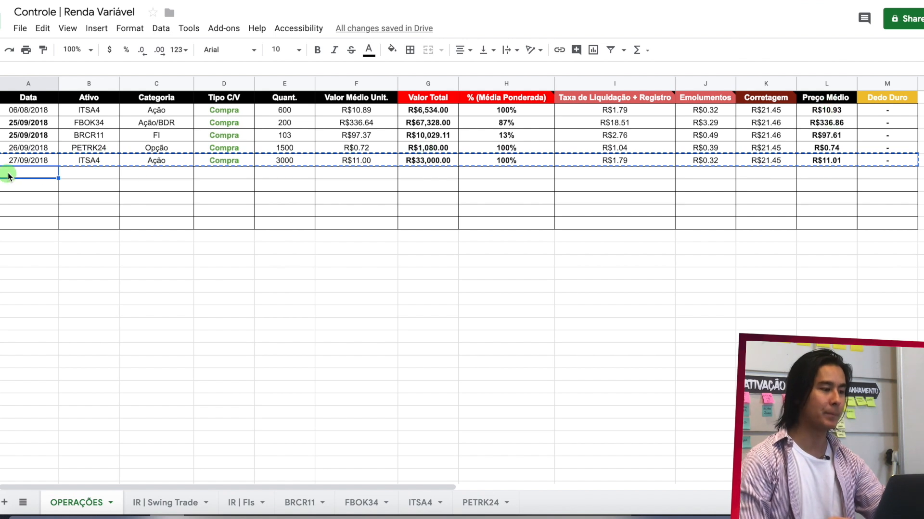
# - Open the brokerage note 02-10.png from the desktop and read its trade date and the traded option
pyautogui.press('F11')
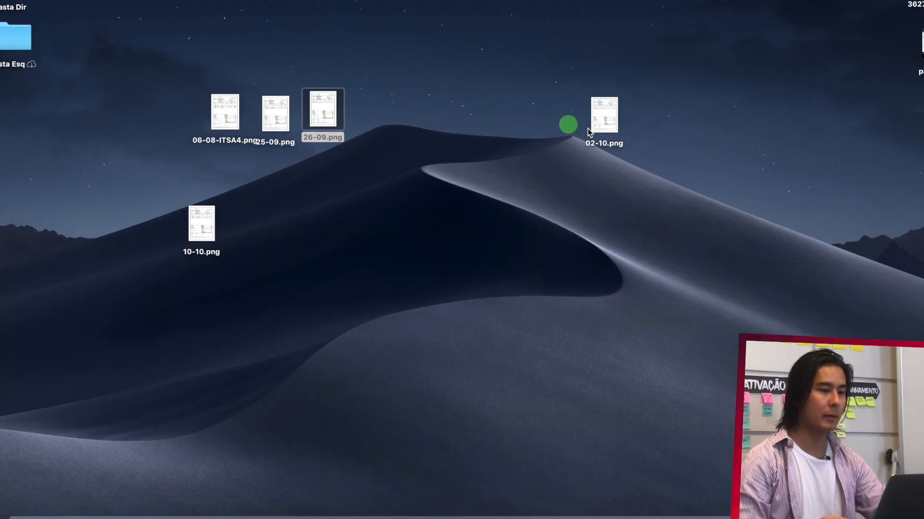
pyautogui.doubleClick(604, 115)
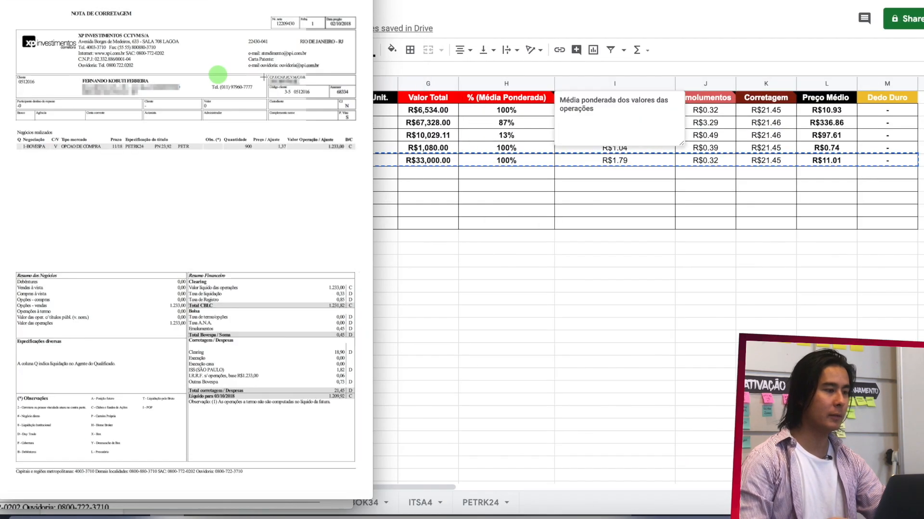
pyautogui.scroll(3, 200, 49)
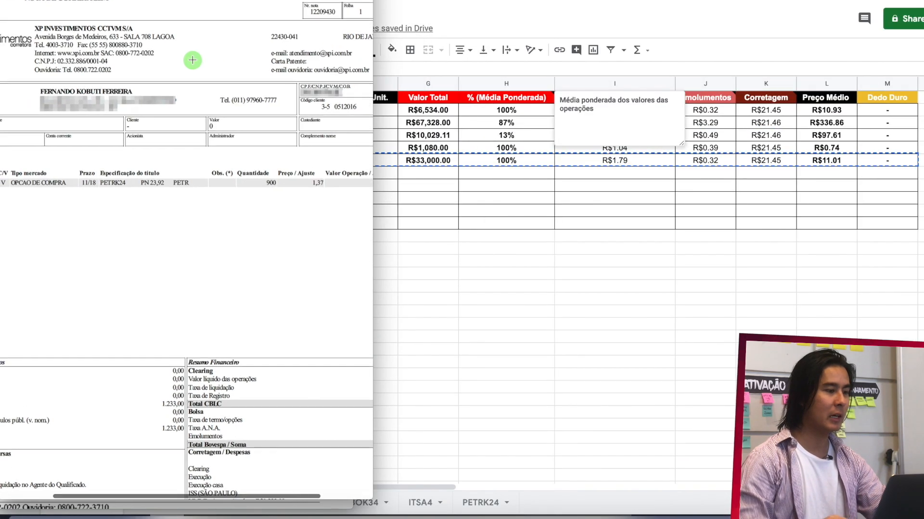
pyautogui.hscroll(-2, 192, 59)
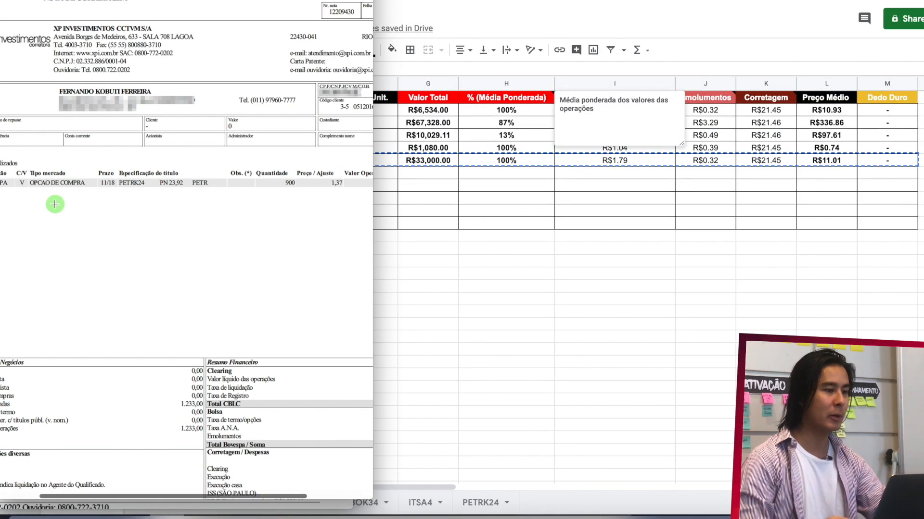
pyautogui.scroll(5, 341, 71)
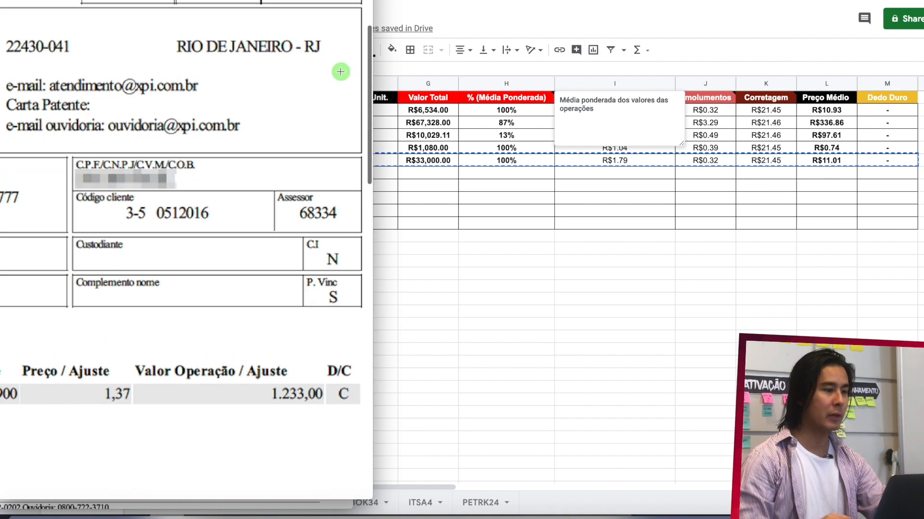
pyautogui.scroll(-3, 340, 72)
# - Enter the date 02/10/2018 in A7 of the OPERAÇÕES sheet to begin a new operation row
pyautogui.click(459, 206)
pyautogui.click(29, 177)
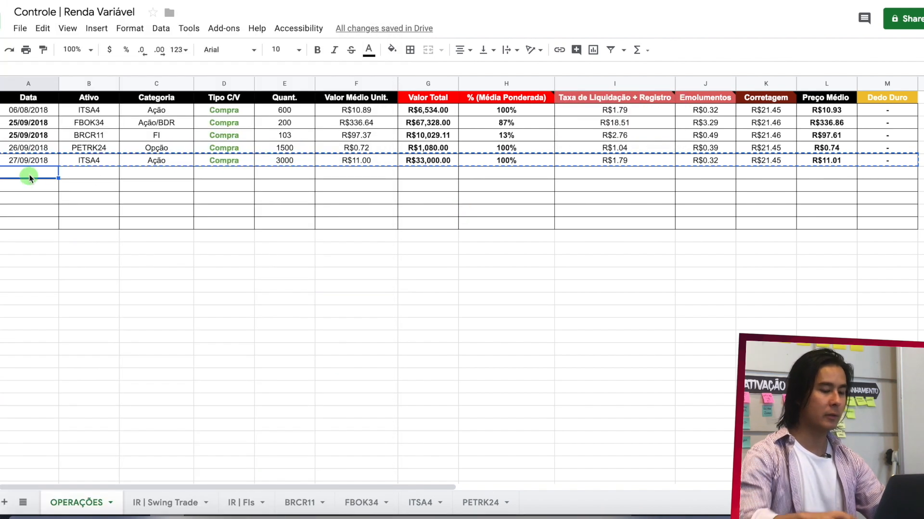
pyautogui.write('02/10')
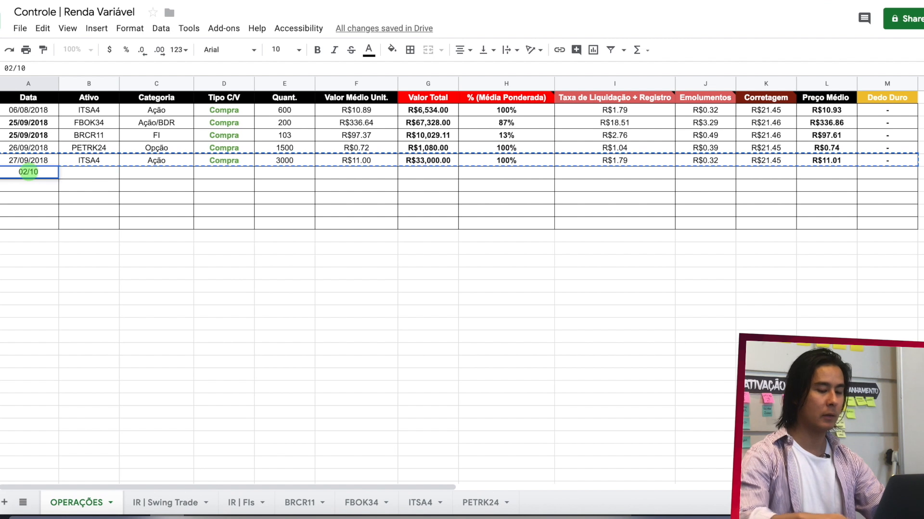
pyautogui.write('/201')
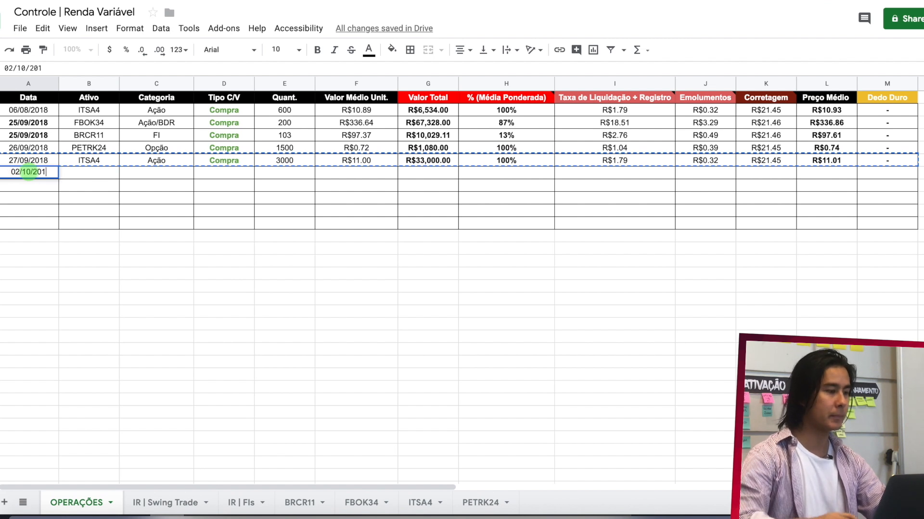
pyautogui.write('8')
pyautogui.press('Return')
# - Copy the asset PETRK24 and the category Opção from the 26/09/2018 row into B7 and C7
pyautogui.click(77, 173)
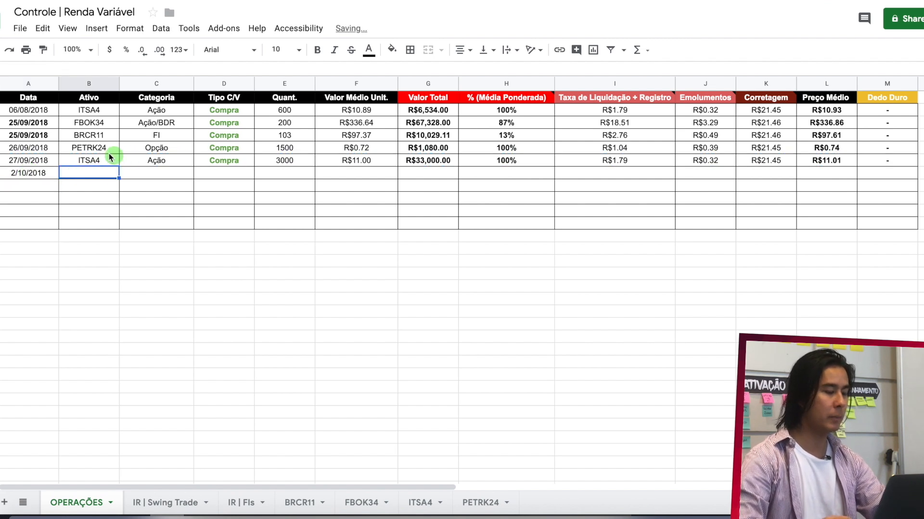
pyautogui.click(103, 148)
pyautogui.hotkey('ctrl', 'c')
pyautogui.click(85, 172)
pyautogui.hotkey('ctrl', 'v')
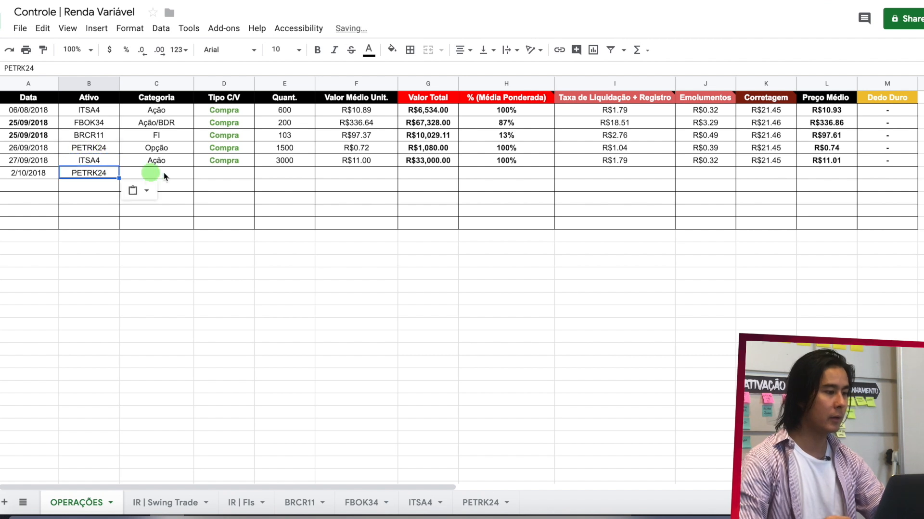
pyautogui.click(178, 174)
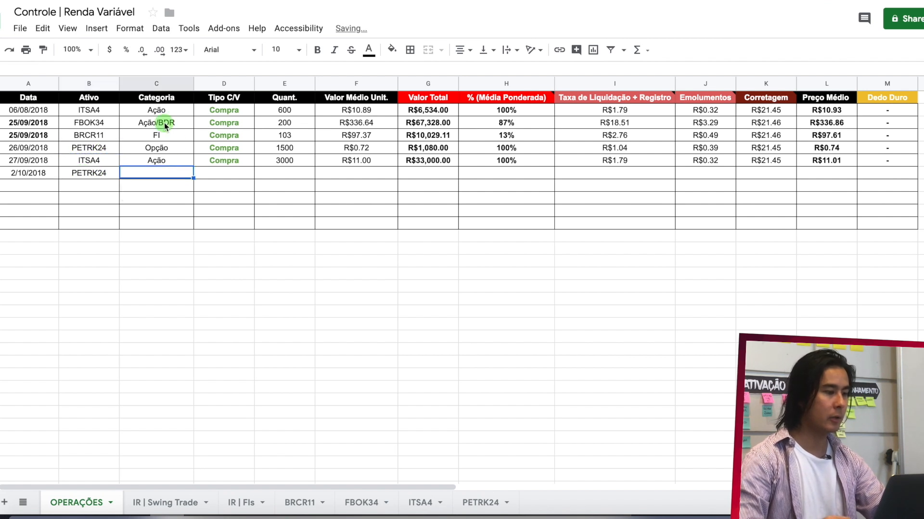
pyautogui.click(163, 149)
pyautogui.click(158, 172)
pyautogui.hotkey('ctrl', 'v')
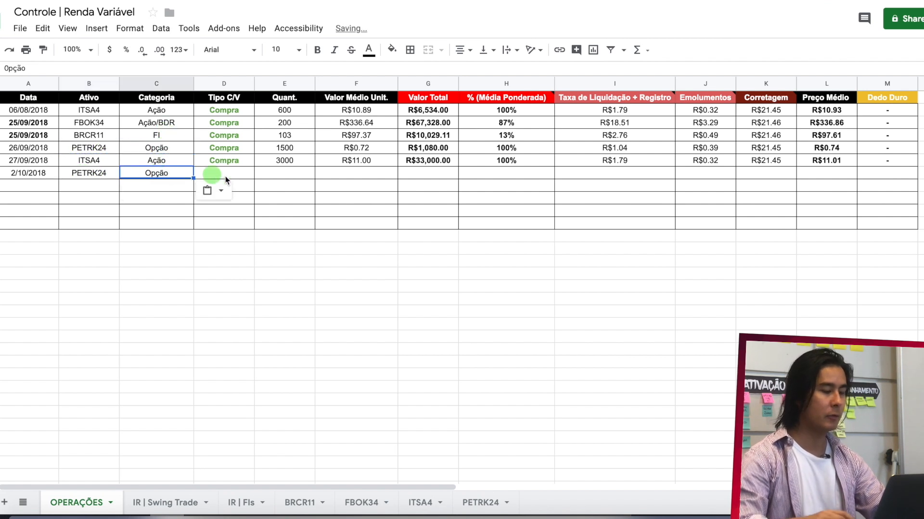
# - Enter Venda as the Tipo C/V in D7 and colour its text red
pyautogui.click(230, 175)
pyautogui.write('Venda')
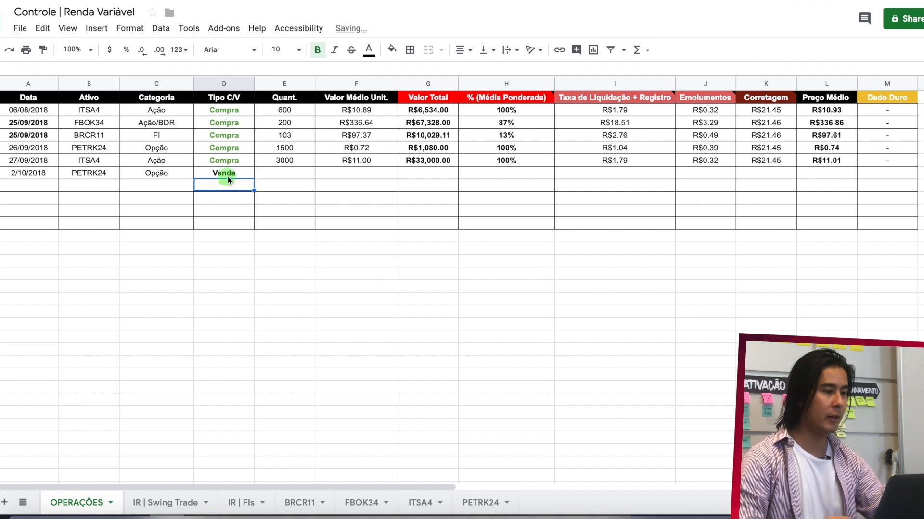
pyautogui.click(369, 50)
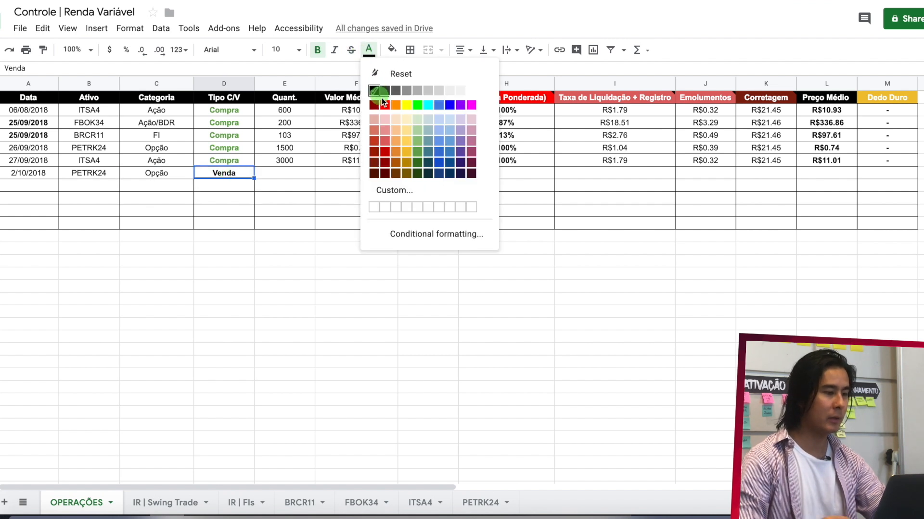
pyautogui.click(378, 100)
# - Look up the traded quantity on the brokerage note and enter 900 as the Quant. in E7
pyautogui.click(288, 174)
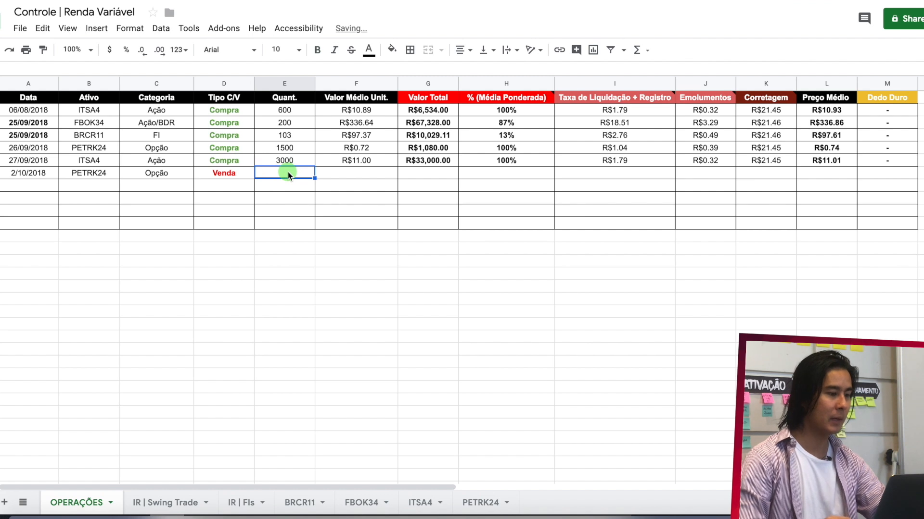
pyautogui.press('super+Tab')
pyautogui.scroll(-7, 229, 209)
pyautogui.hscroll(-4, 229, 209)
pyautogui.scroll(-3, 229, 210)
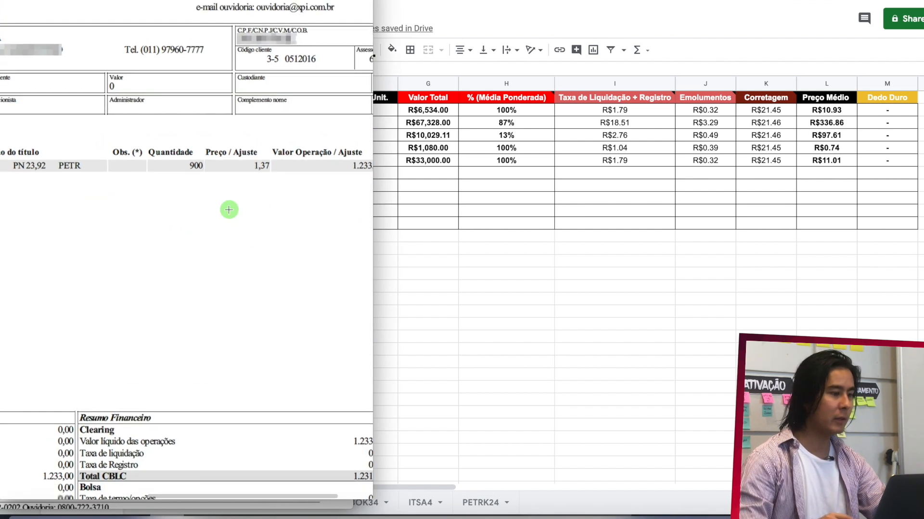
pyautogui.press('super+Tab')
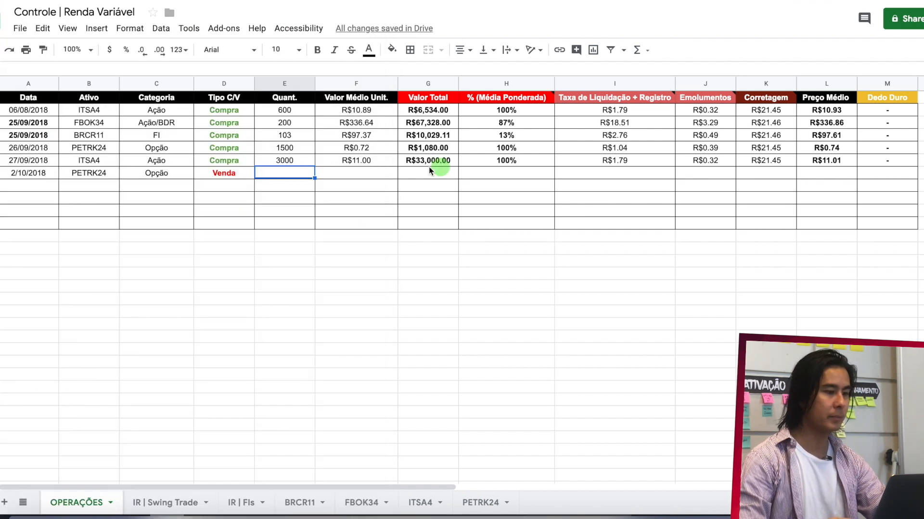
pyautogui.write('900')
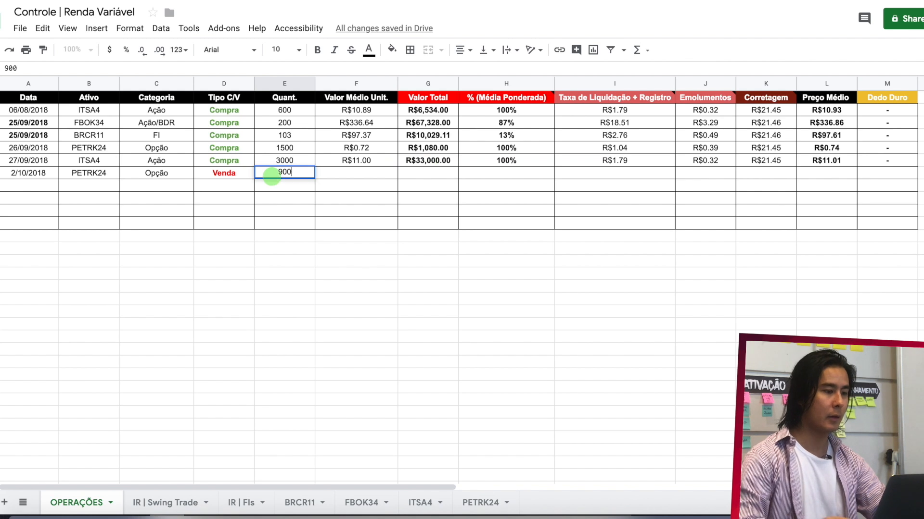
# - Check the price on the brokerage note and enter 1.37 as the Valor Médio Unit. in F7
pyautogui.click(353, 173)
pyautogui.press('super+Tab')
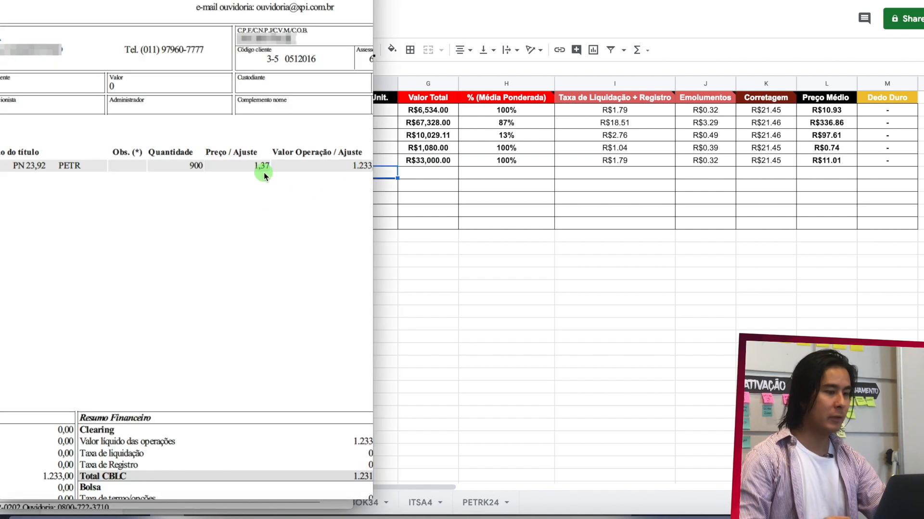
pyautogui.click(391, 171)
pyautogui.write('1.')
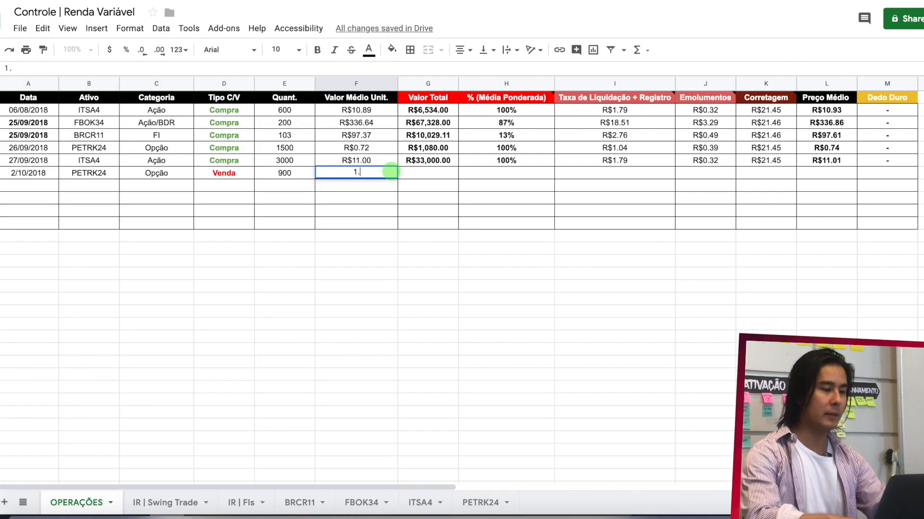
pyautogui.write('37')
pyautogui.press('Return')
# - Extend the Valor Total formula from G6 to G7 and enter 100% as the % (Média Ponderada) in H7
pyautogui.click(437, 162)
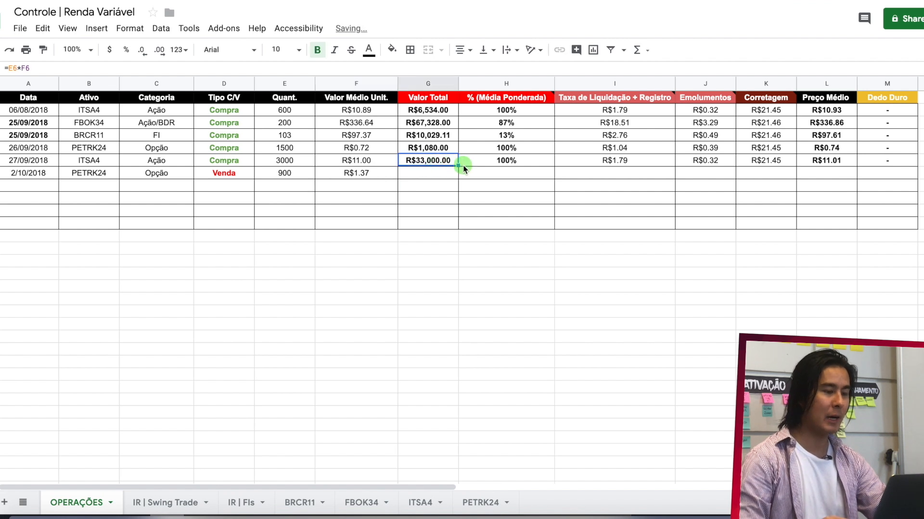
pyautogui.moveTo(464, 165); pyautogui.dragTo(458, 173)
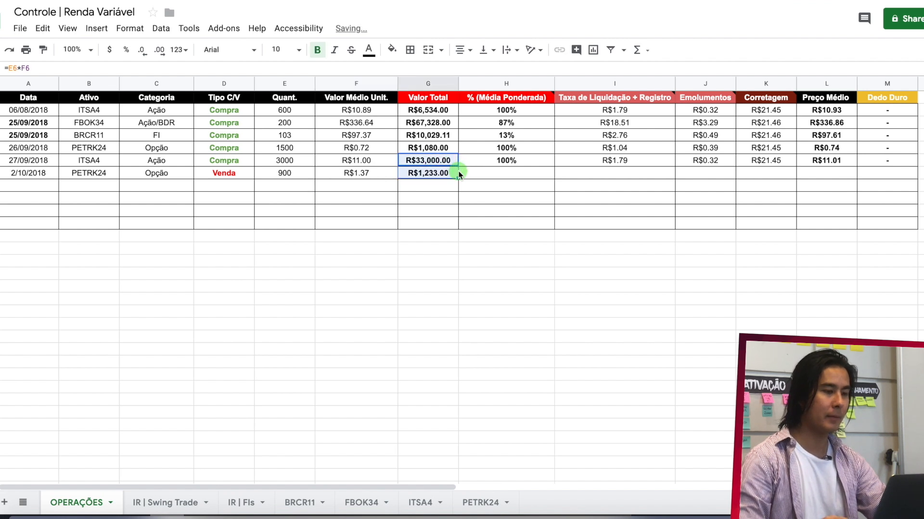
pyautogui.click(497, 174)
pyautogui.press('super+Tab')
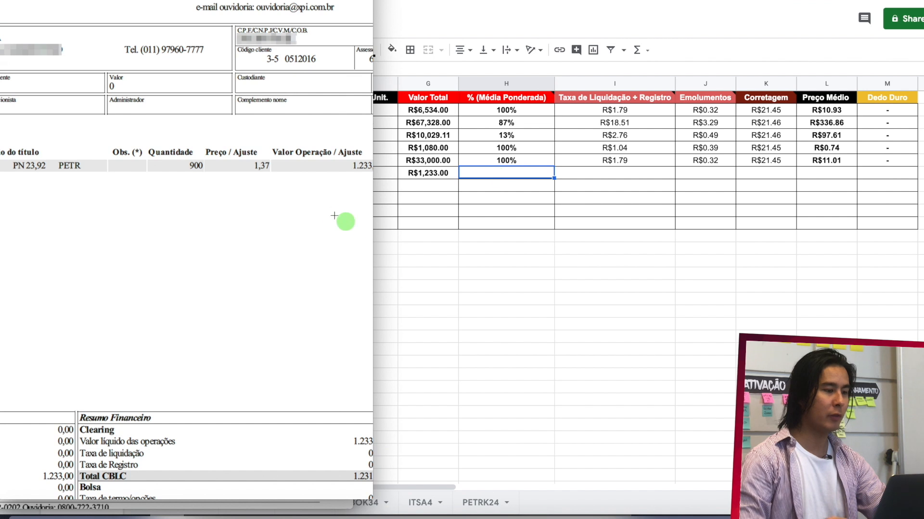
pyautogui.hscroll(2, 333, 208)
pyautogui.press('super+Tab')
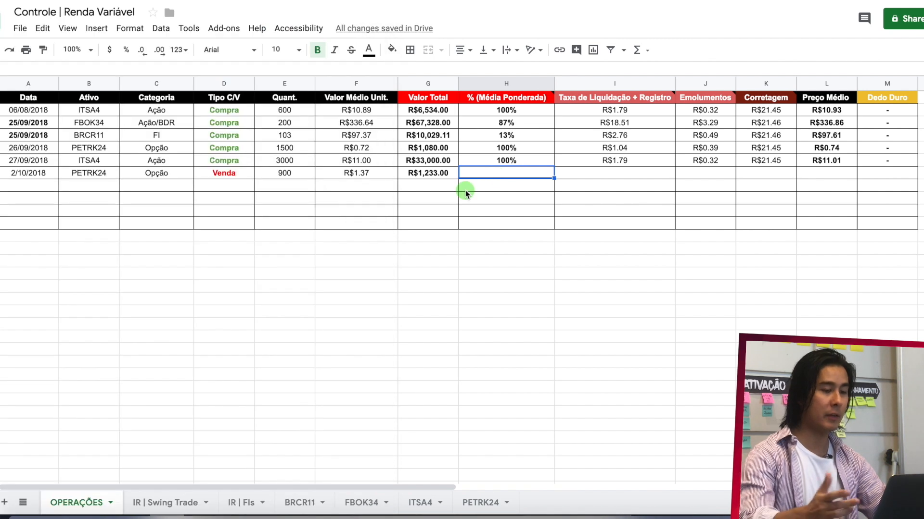
pyautogui.write('100%')
pyautogui.press('Return')
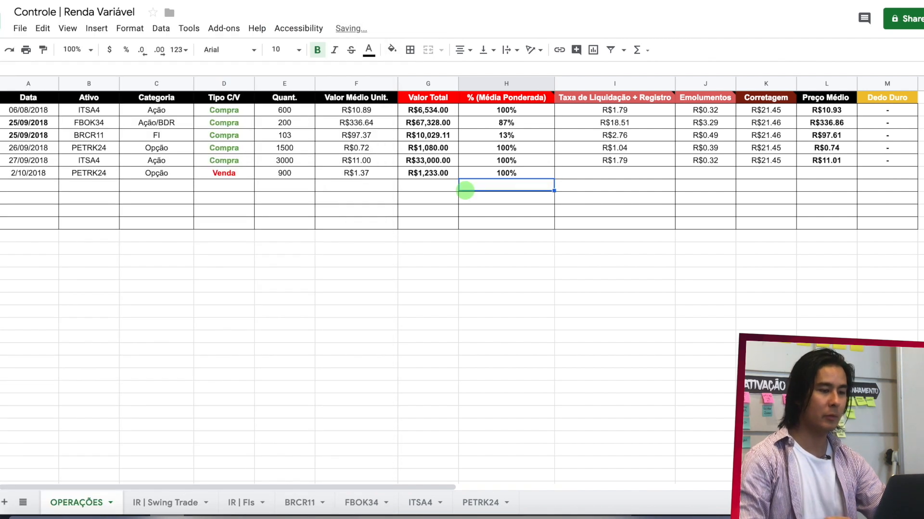
# - Add the note's settlement and registration fees in I7 with the formula =0.33+0.85
pyautogui.click(597, 176)
pyautogui.press('super+Tab')
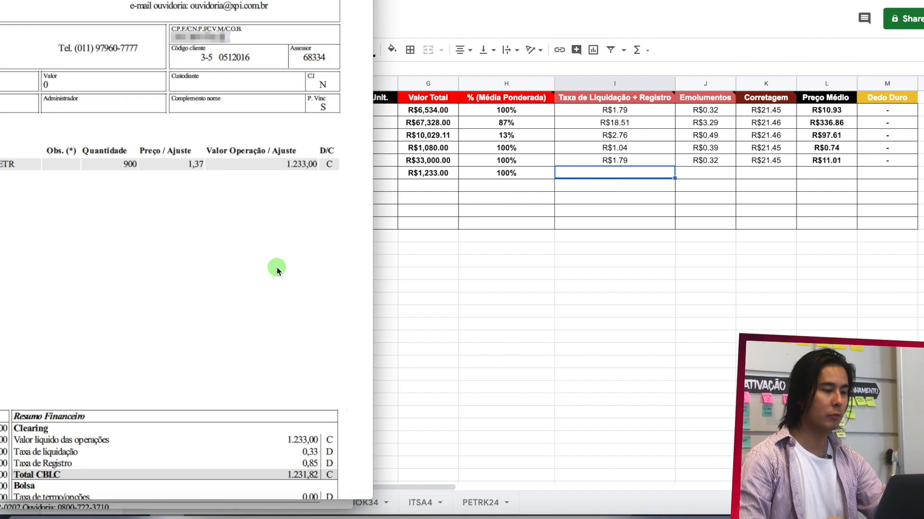
pyautogui.scroll(-5, 275, 266)
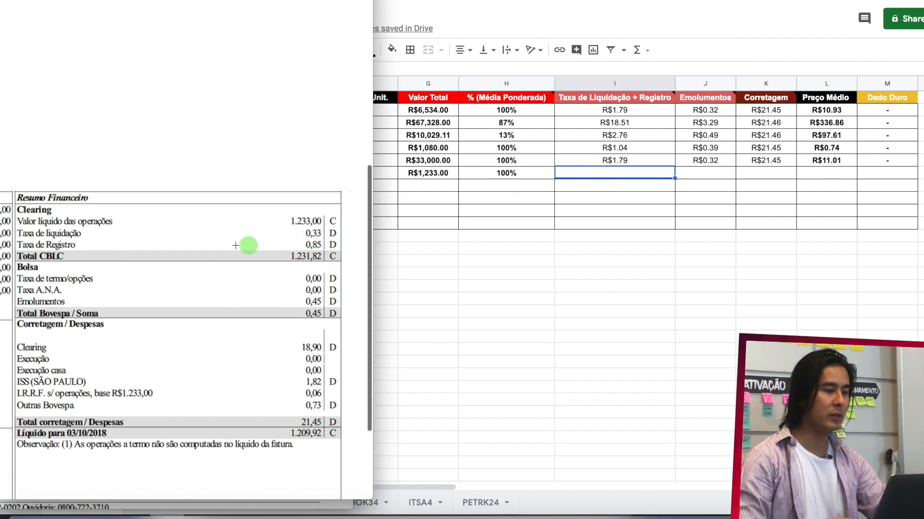
pyautogui.click(634, 174)
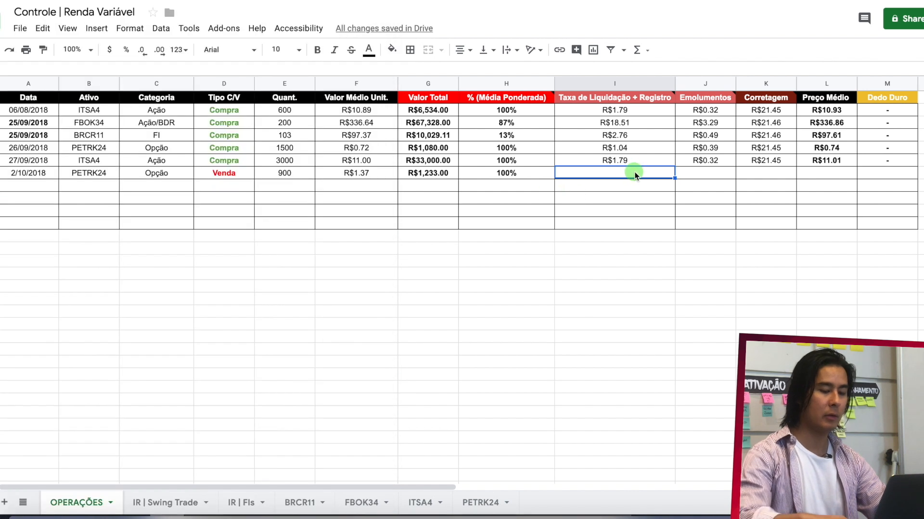
pyautogui.write('0.')
pyautogui.press('BackSpace')
pyautogui.press('BackSpace')
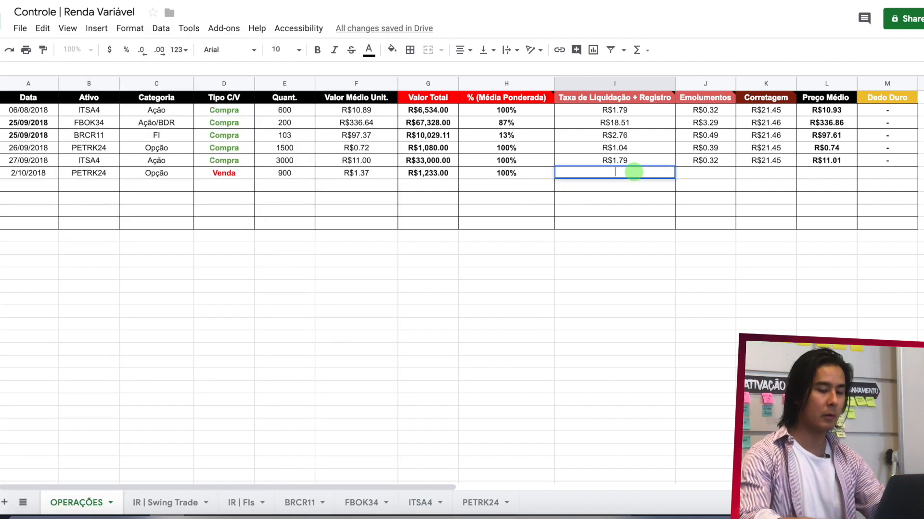
pyautogui.write('=0.33')
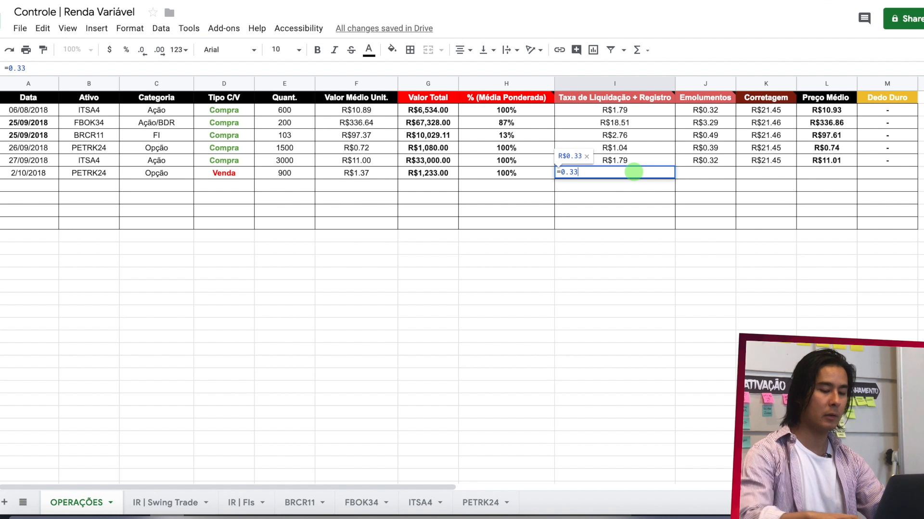
pyautogui.write('+0.85')
pyautogui.press('Return')
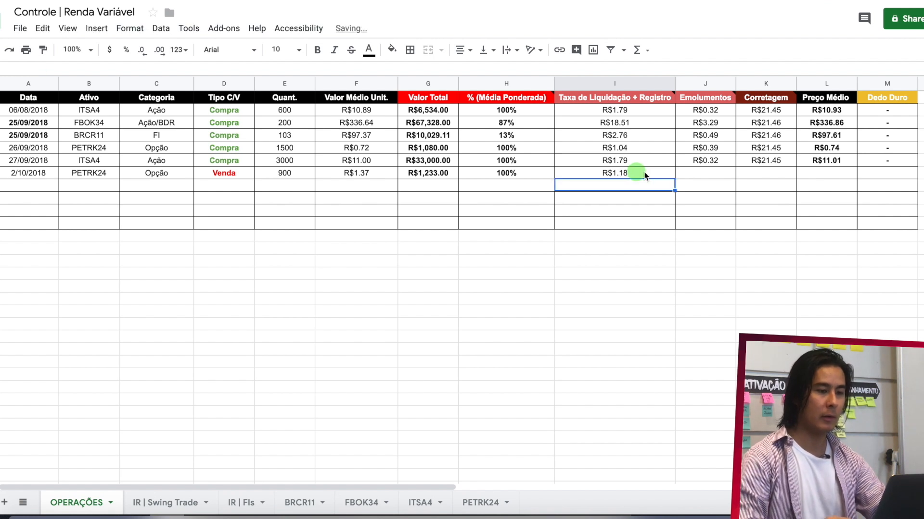
# - Check the Emolumentos on the brokerage note and enter 0.45 in J7
pyautogui.click(705, 174)
pyautogui.hotkey('alt', 'Tab')
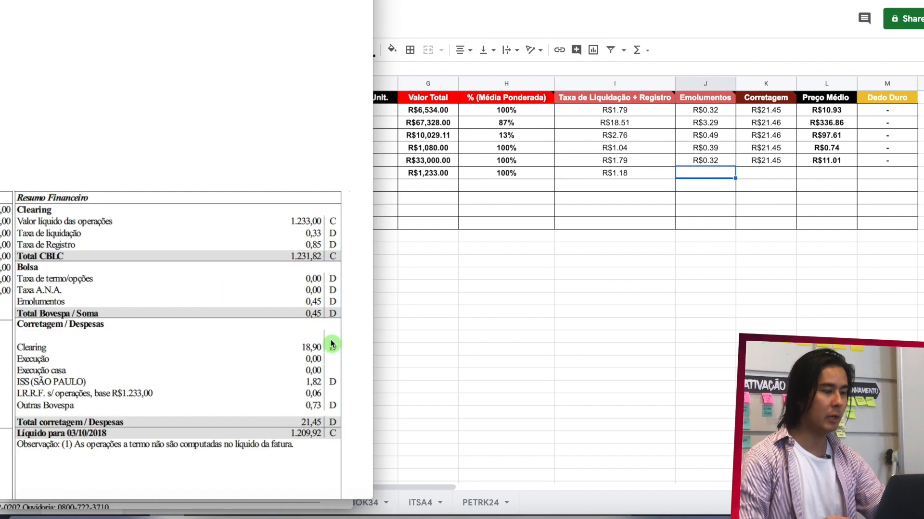
pyautogui.click(718, 173)
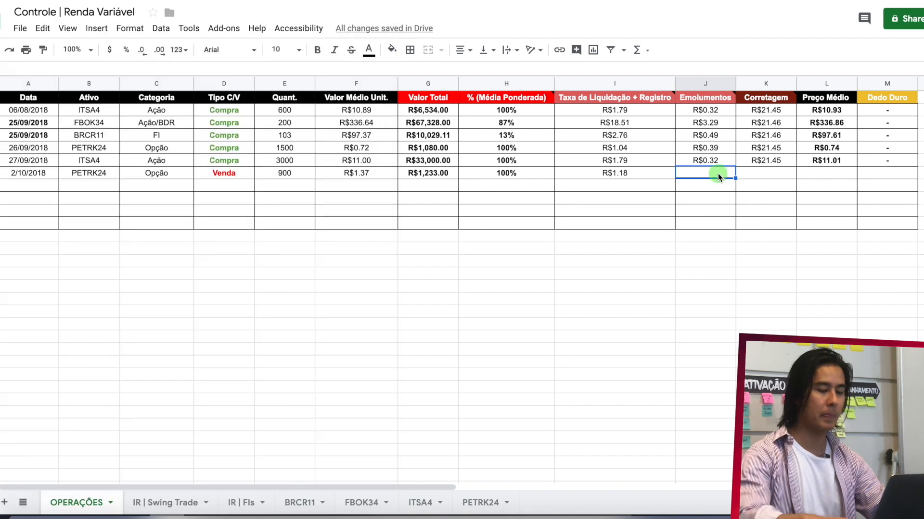
pyautogui.write('0.45')
pyautogui.press('Return')
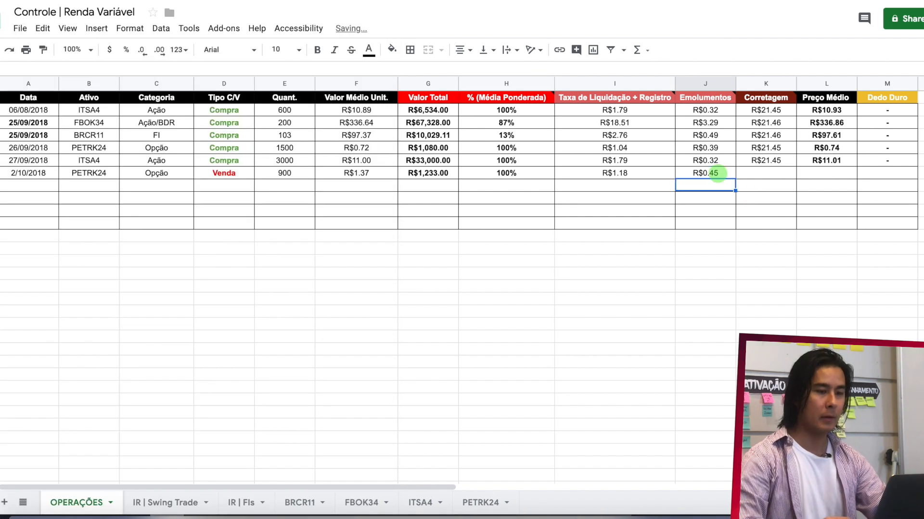
# - Check the Total corretagem / Despesas on the brokerage note and enter 21.45 as the Corretagem in K7
pyautogui.click(774, 173)
pyautogui.hotkey('alt', 'Tab')
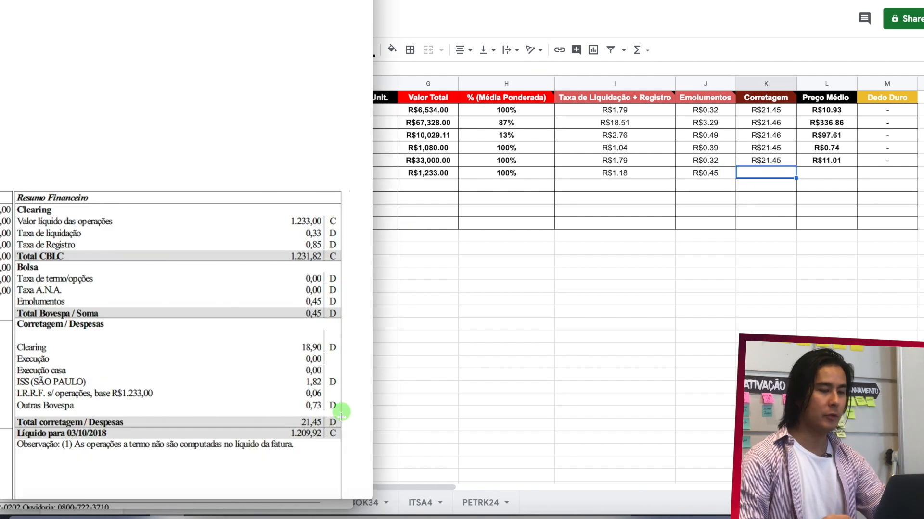
pyautogui.hotkey('alt', 'Tab')
pyautogui.write('21')
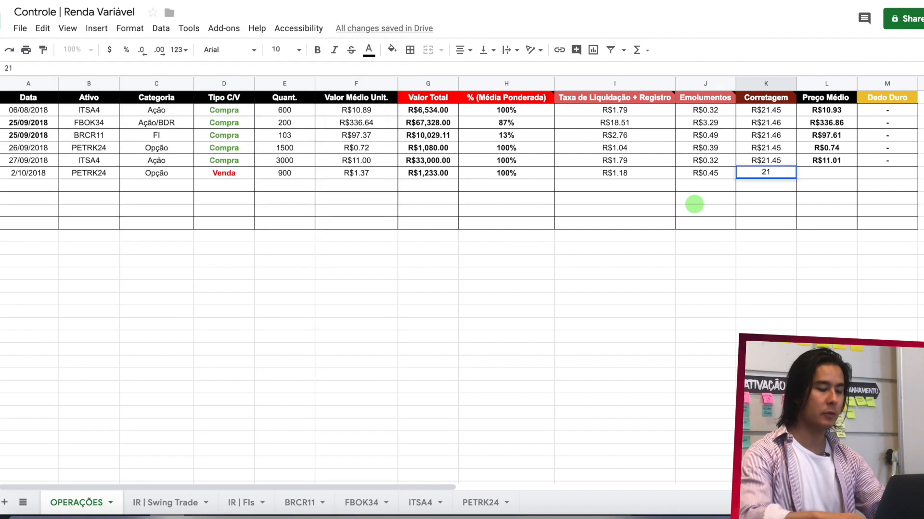
pyautogui.write('.45')
pyautogui.press('Return')
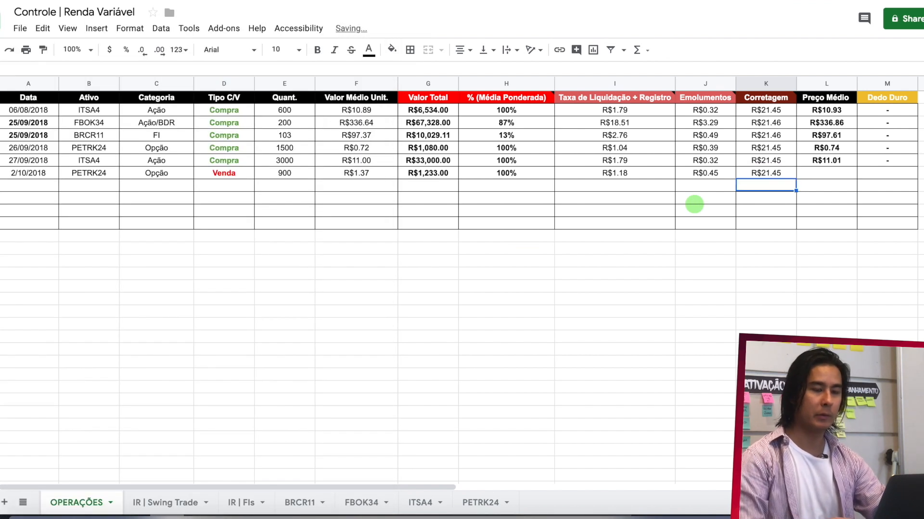
# - Calculate the sale's Preço Médio net of fees in L7 with the formula =(G7-I7-J7-K7)/E7
pyautogui.click(822, 174)
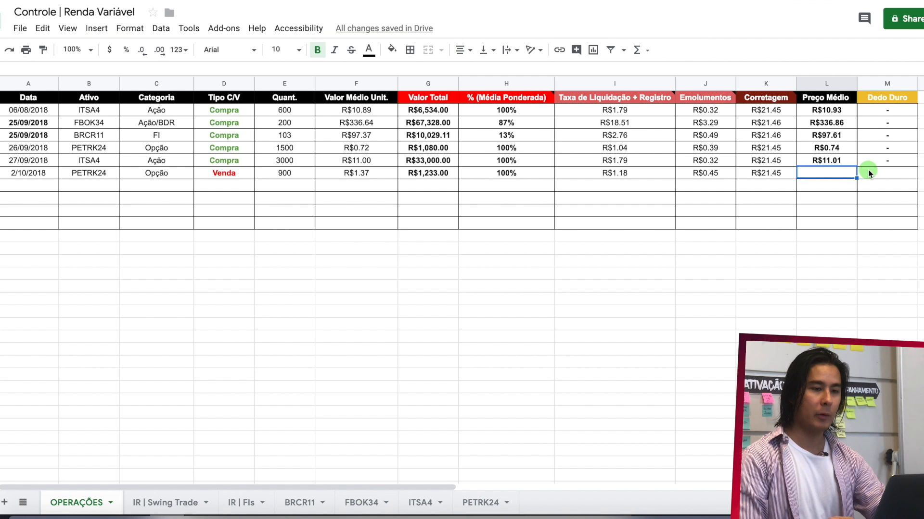
pyautogui.click(847, 161)
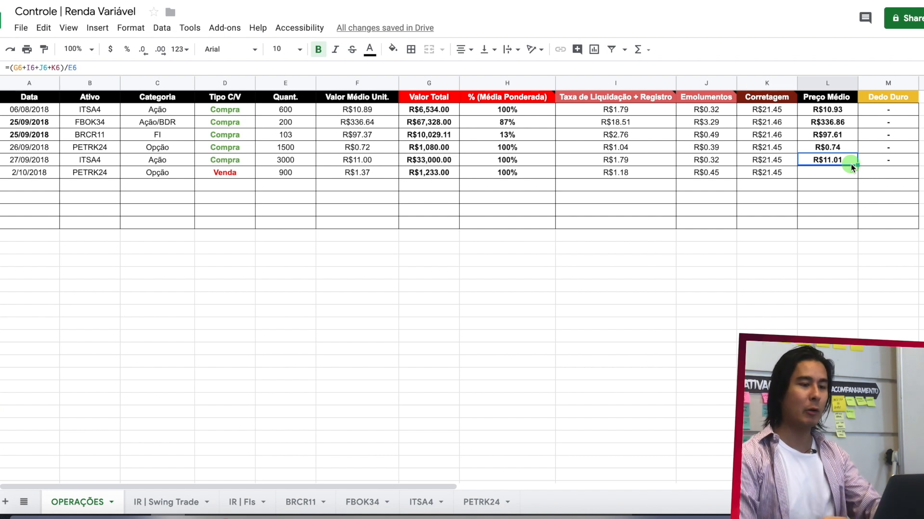
pyautogui.click(842, 177)
pyautogui.write('=(')
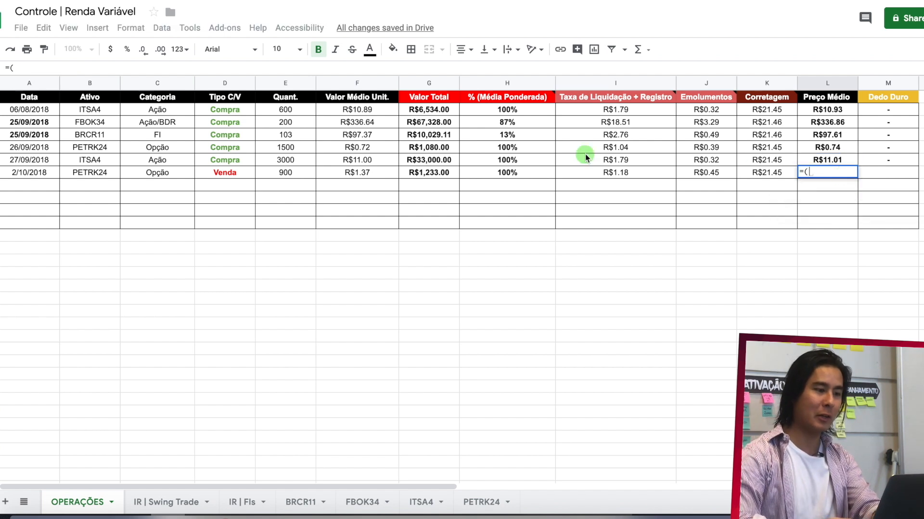
pyautogui.click(438, 176)
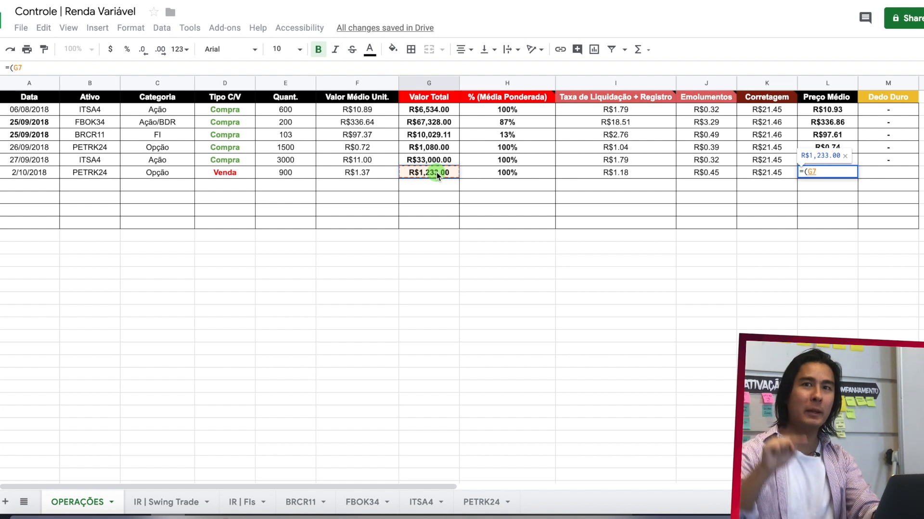
pyautogui.write('-')
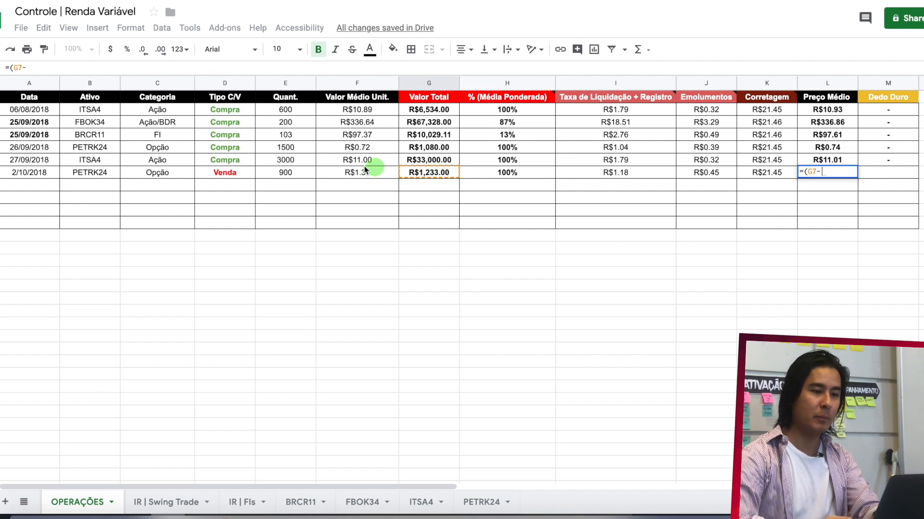
pyautogui.click(625, 174)
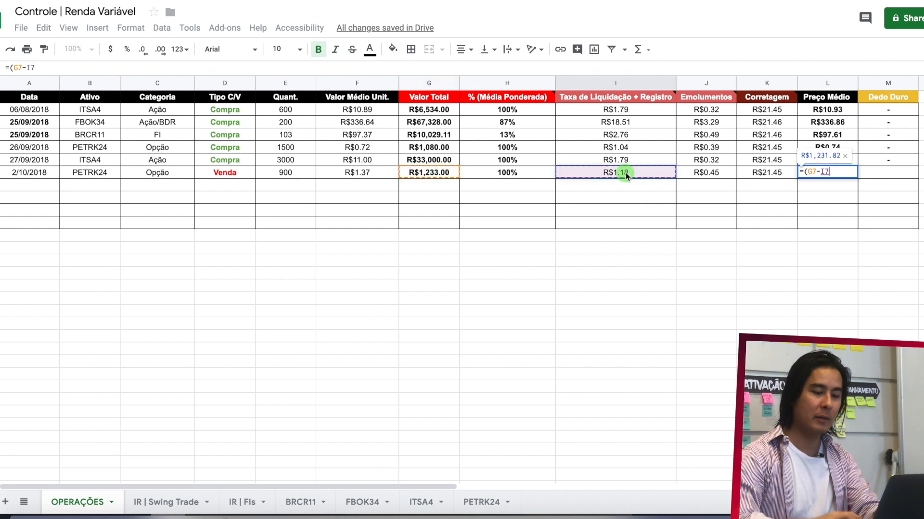
pyautogui.write('-')
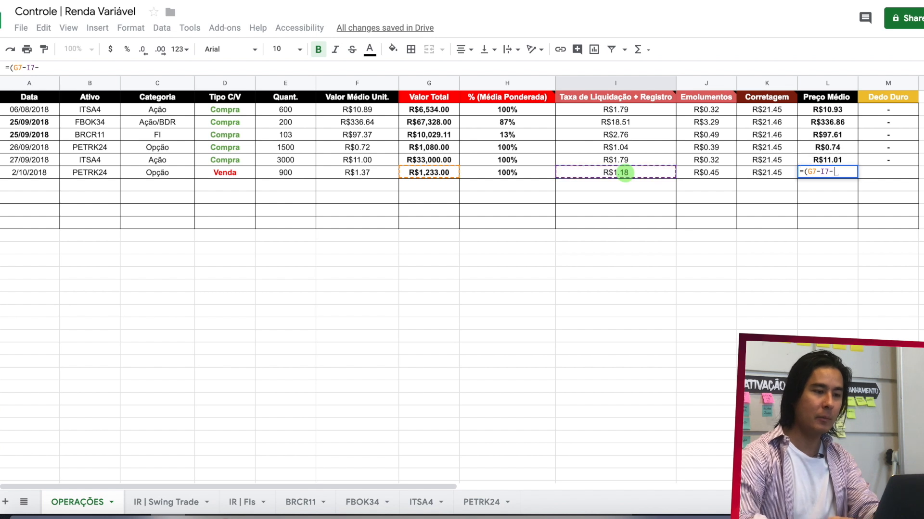
pyautogui.click(718, 172)
pyautogui.write('-')
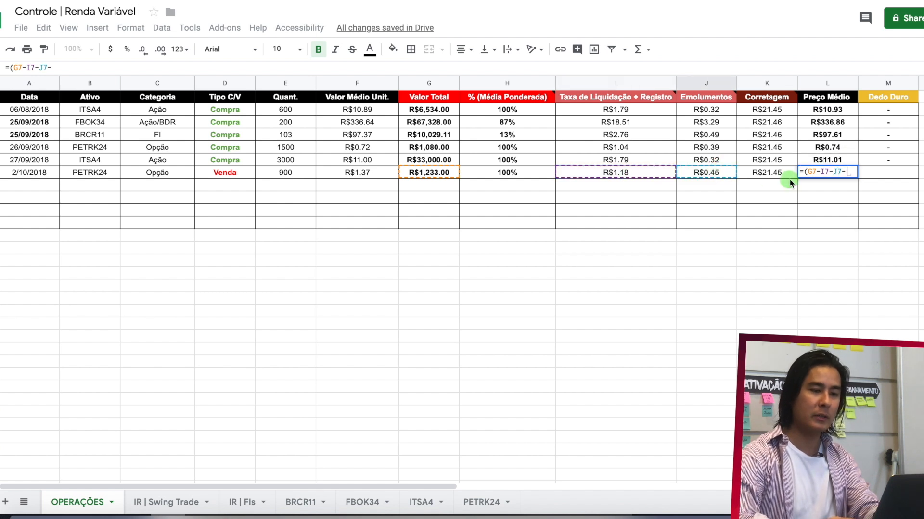
pyautogui.click(778, 172)
pyautogui.write(')')
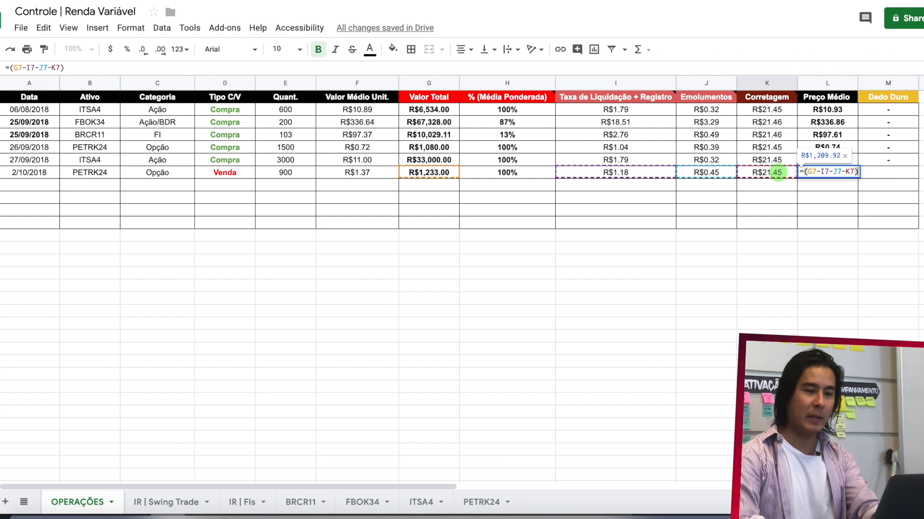
pyautogui.write('/')
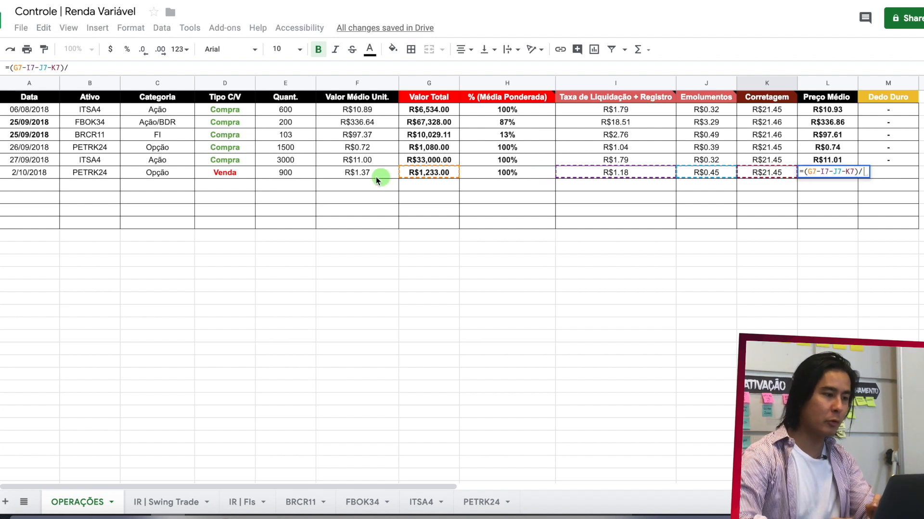
pyautogui.click(300, 173)
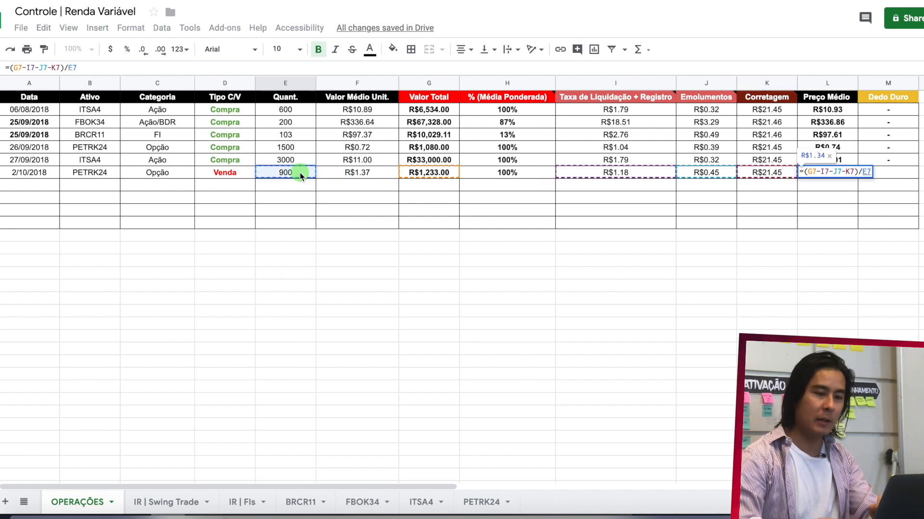
pyautogui.press('Return')
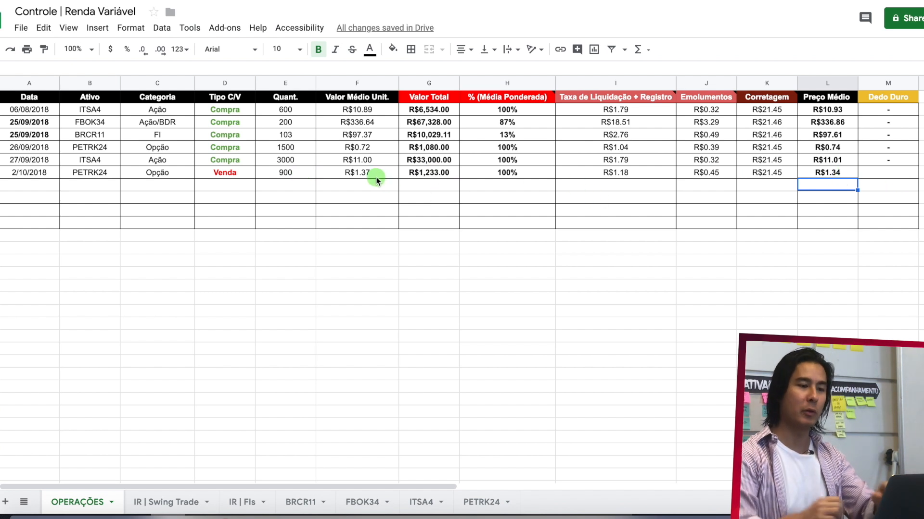
# - Check the I.R.R.F. amount on the brokerage note and enter 0.06 as the Dedo Duro in M7
pyautogui.click(884, 177)
pyautogui.press('super+Tab')
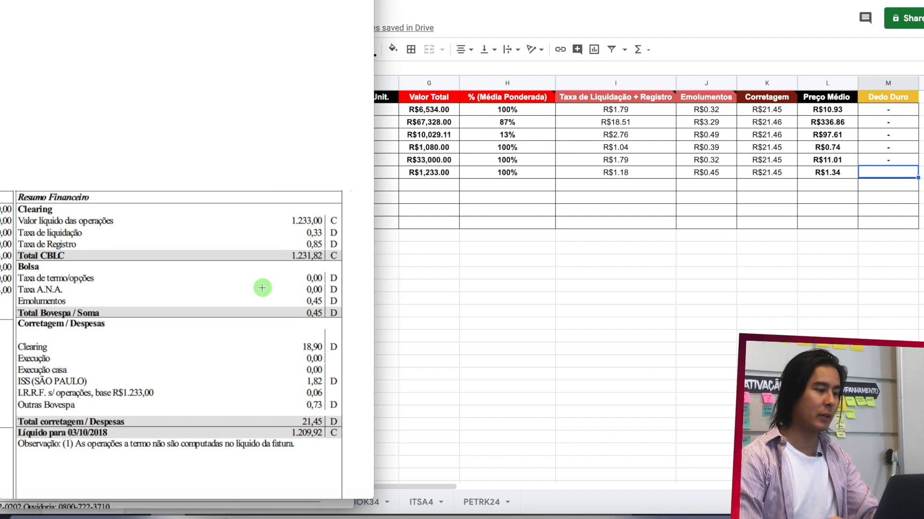
pyautogui.scroll(-2, 262, 288)
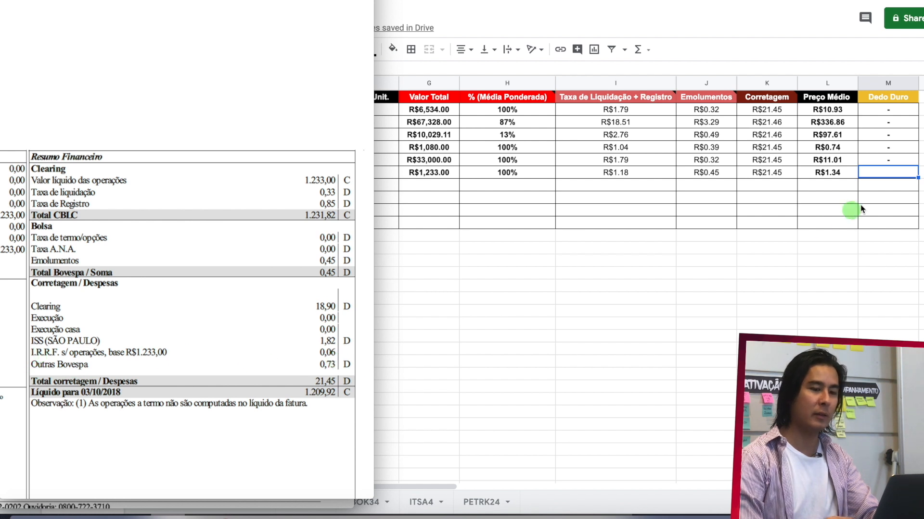
pyautogui.click(888, 172)
pyautogui.write('0.06')
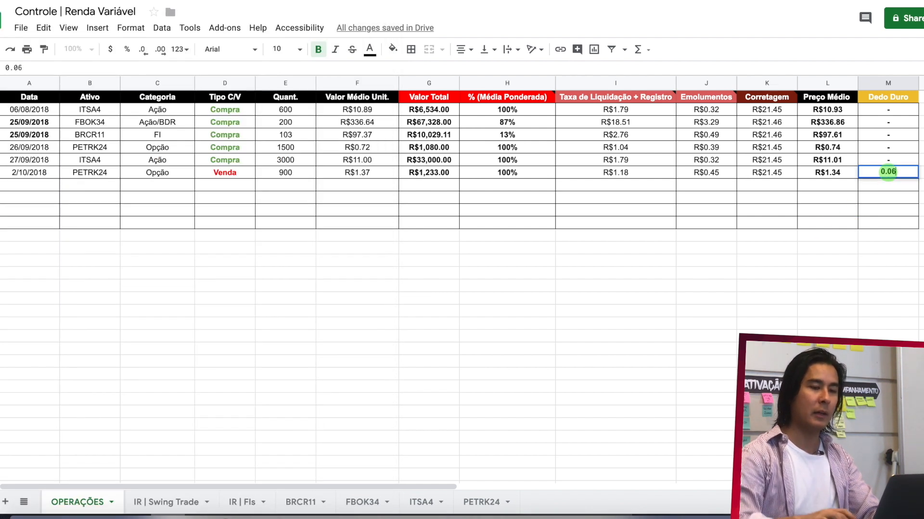
pyautogui.press('Return')
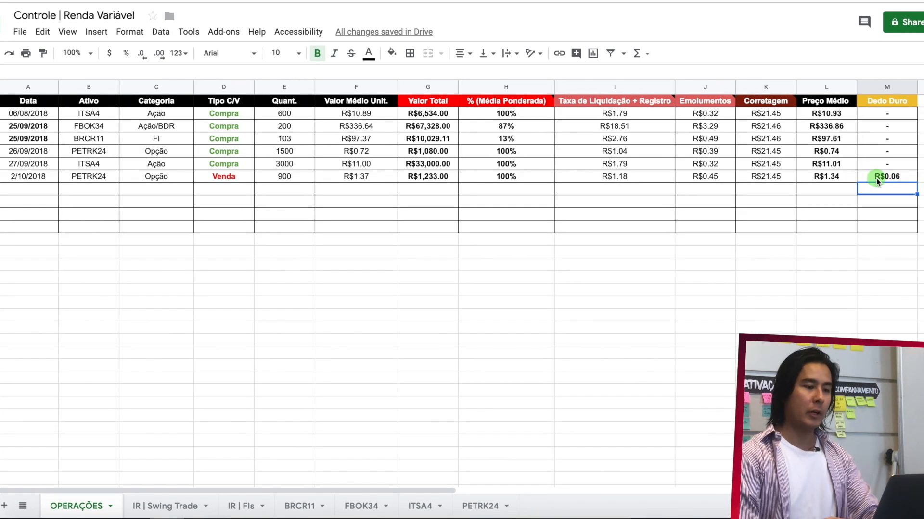
# - Copy the 2/10/2018 PETRK24 sale row A7:M7 from OPERAÇÕES into row 3 of the PETRK24 sheet
pyautogui.moveTo(887, 177); pyautogui.dragTo(37, 178)
pyautogui.hotkey('ctrl', 'c')
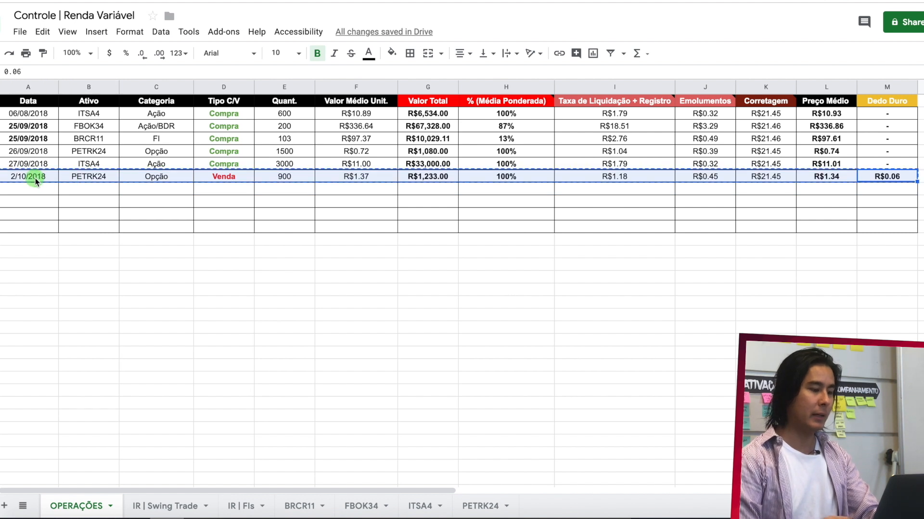
pyautogui.click(478, 507)
pyautogui.click(35, 116)
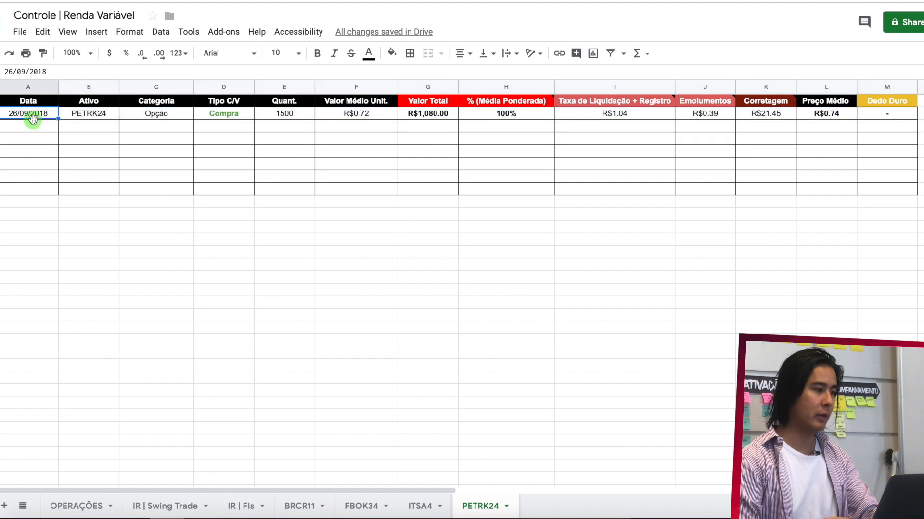
pyautogui.click(36, 125)
pyautogui.hotkey('ctrl', 'v')
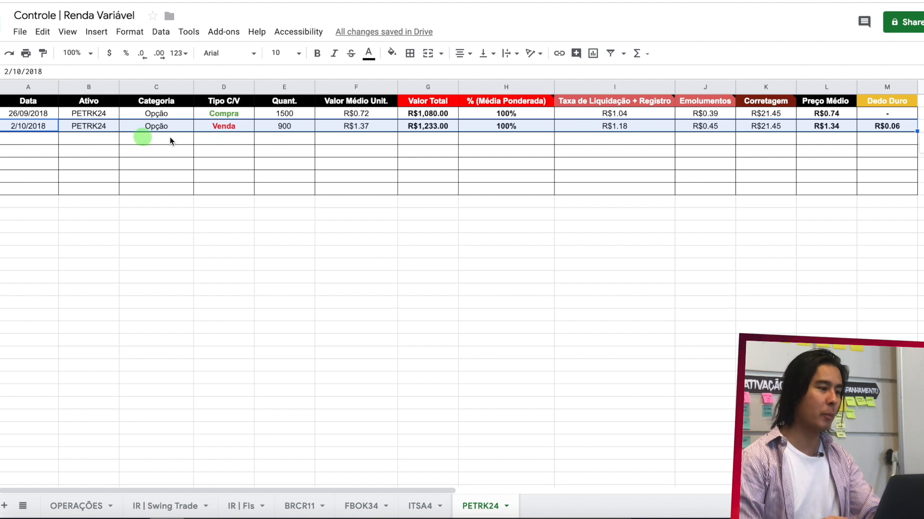
# - Label D4 as Atual and calculate the remaining quantity in E4 with the formula =E2-E3
pyautogui.click(222, 144)
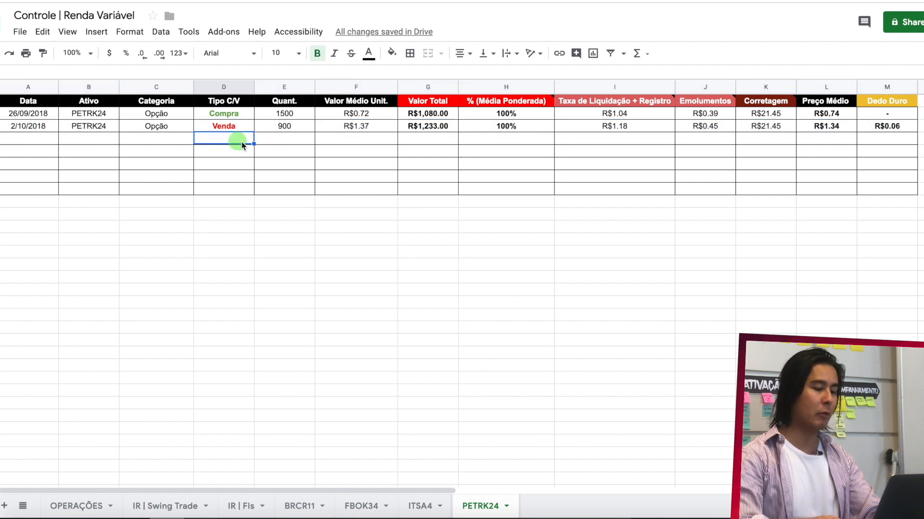
pyautogui.write('Atual')
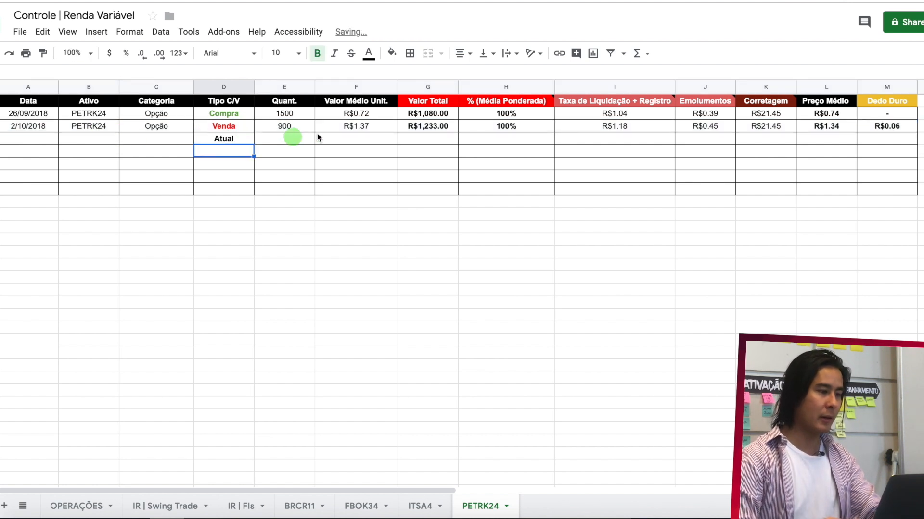
pyautogui.click(287, 137)
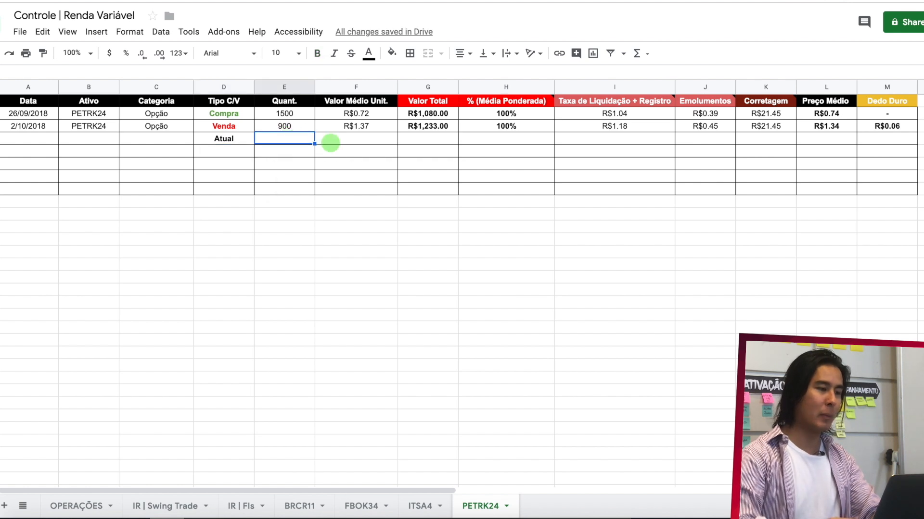
pyautogui.write('=')
pyautogui.click(304, 116)
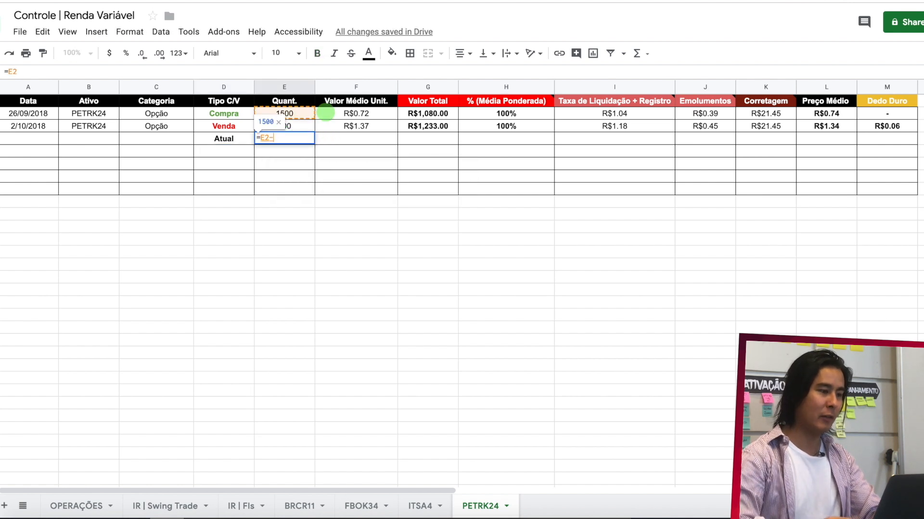
pyautogui.write('-')
pyautogui.click(303, 129)
pyautogui.press('Return')
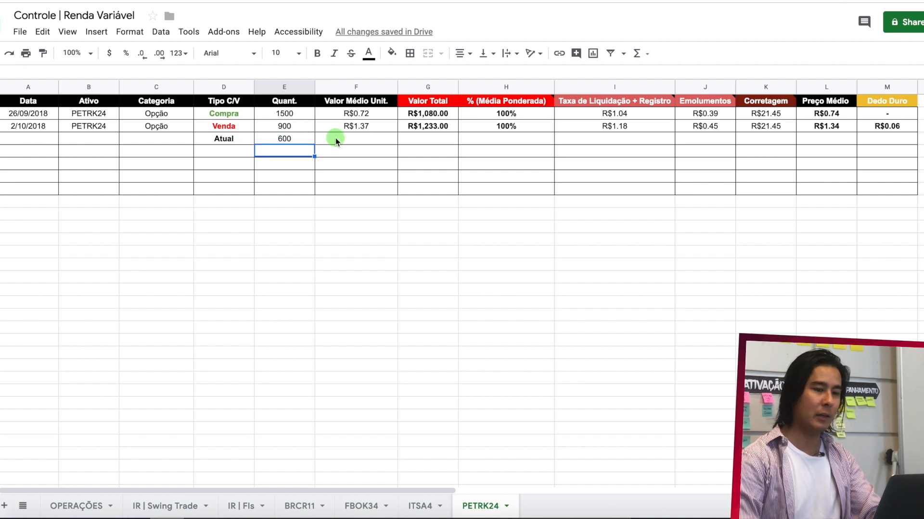
# - Fill the unused cells F4:K4 of the Atual row with black
pyautogui.moveTo(337, 139); pyautogui.dragTo(760, 142)
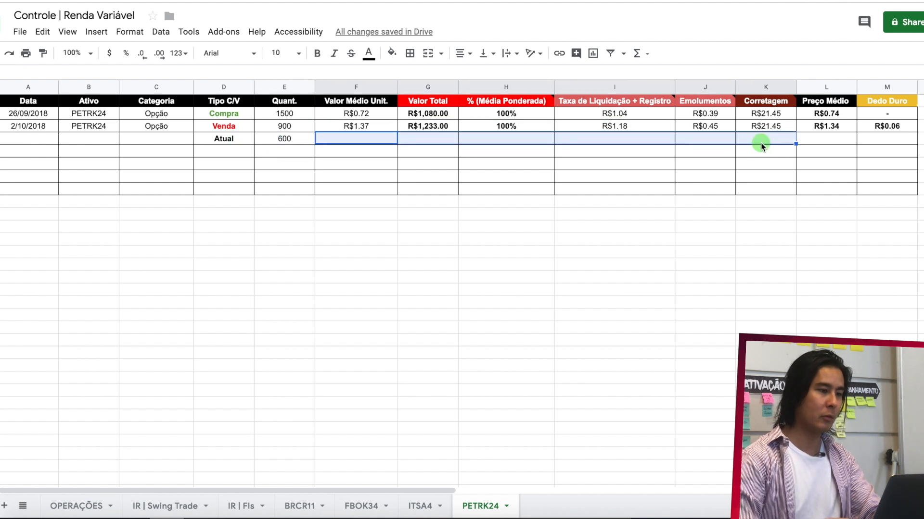
pyautogui.click(392, 53)
pyautogui.click(397, 94)
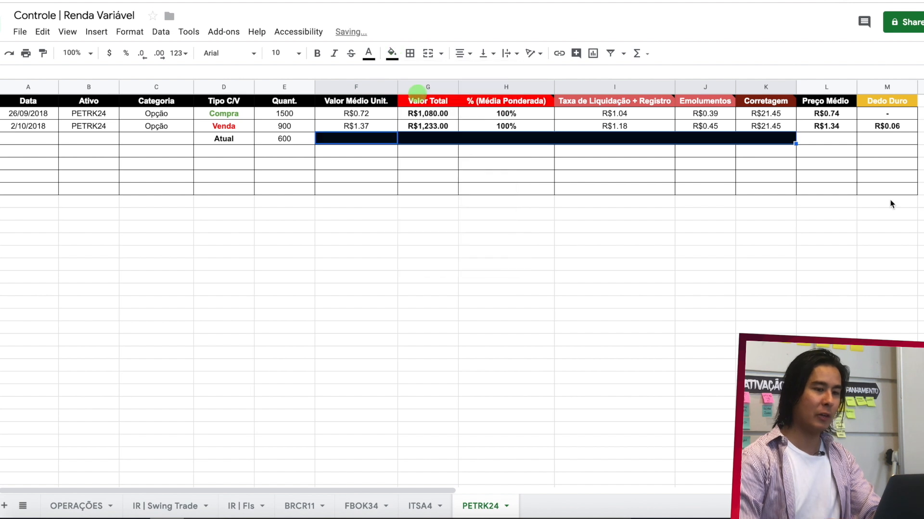
# - Carry the purchase's Preço Médio into the Atual row by entering =L2 in L4
pyautogui.click(825, 139)
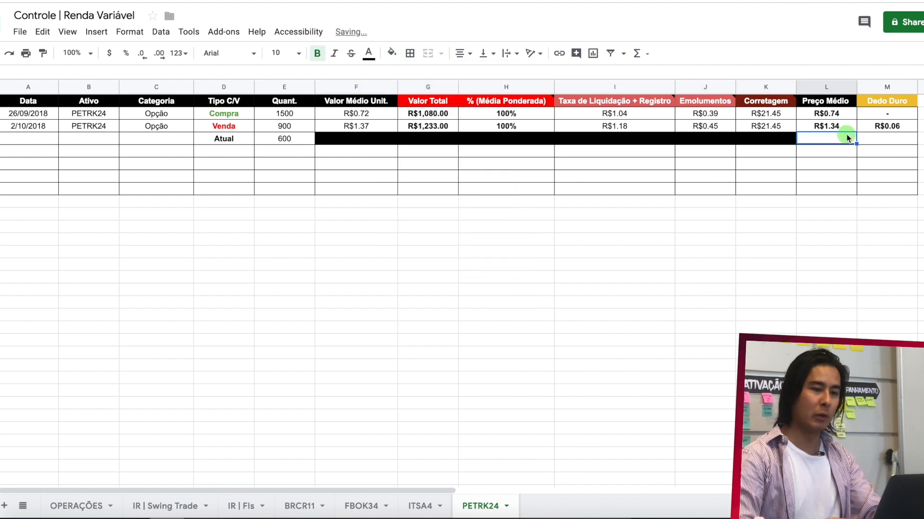
pyautogui.write('=')
pyautogui.click(841, 112)
pyautogui.press('Return')
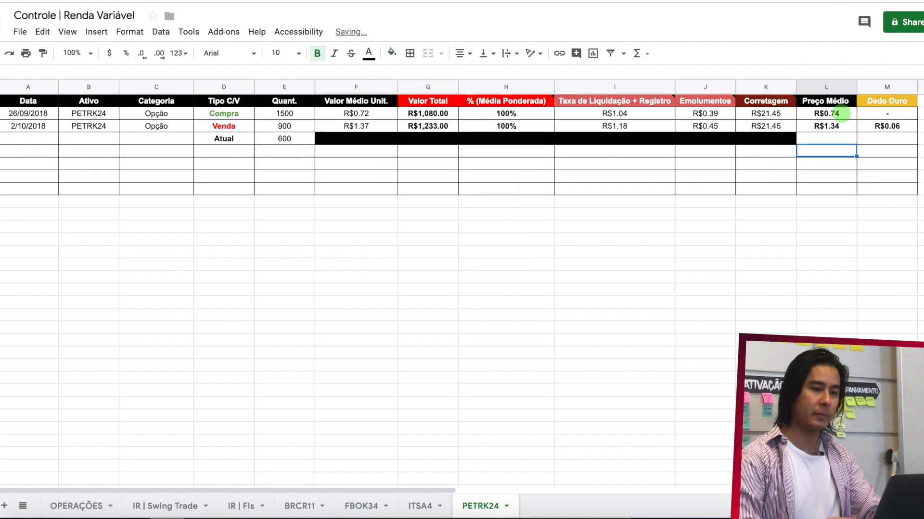
pyautogui.click(528, 192)
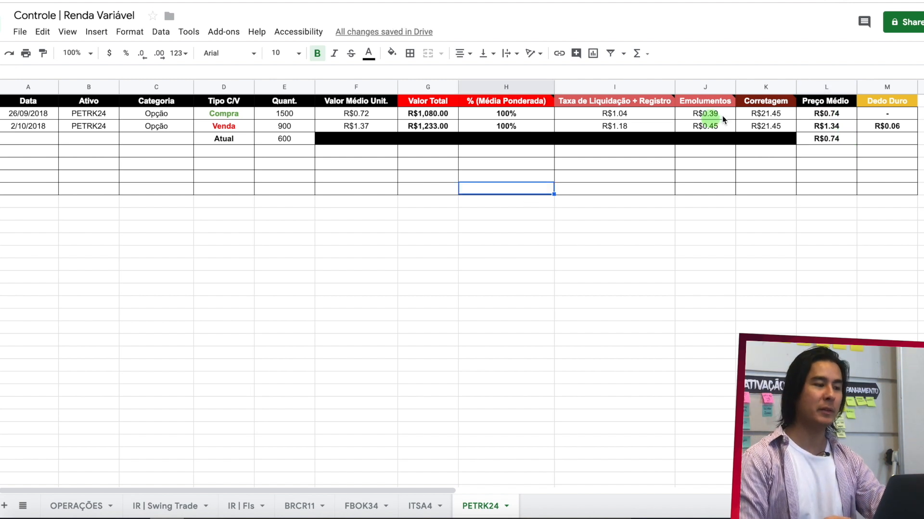
# - Copy the 2/10/2018 PETRK24 sale row A3:M3 from the PETRK24 sheet into row 2 of the IR | Swing Trade sheet
pyautogui.click(877, 127)
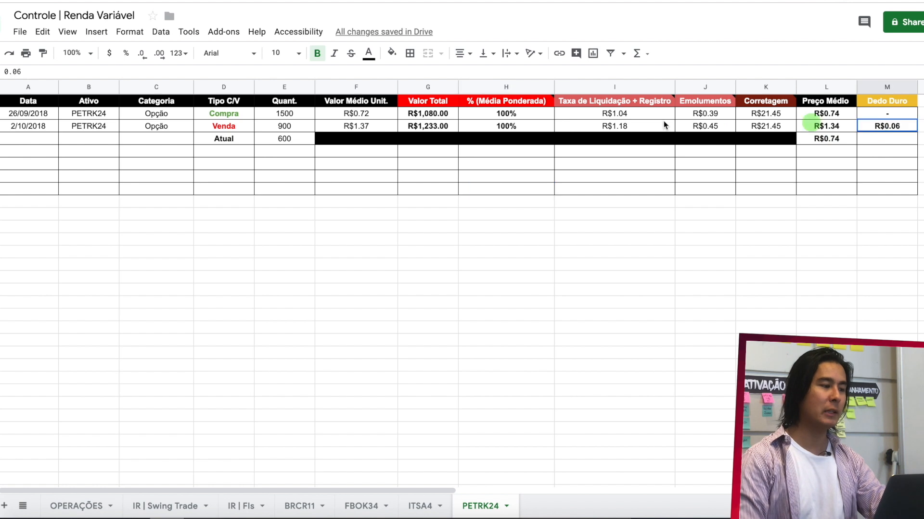
pyautogui.moveTo(663, 125); pyautogui.dragTo(34, 126)
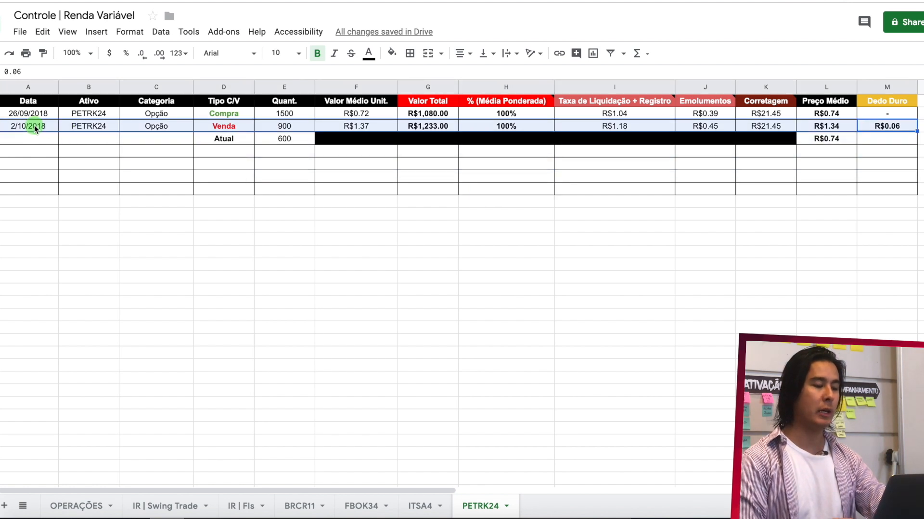
pyautogui.hotkey('ctrl', 'c')
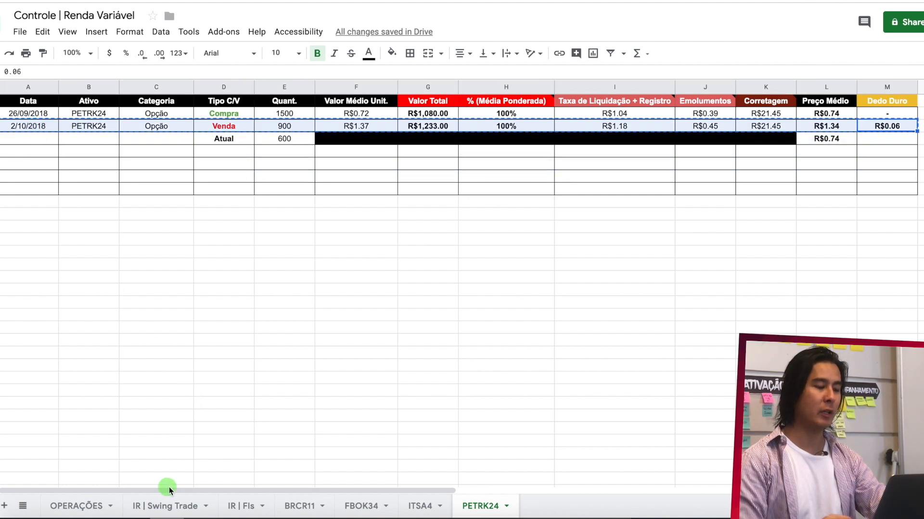
pyautogui.click(177, 506)
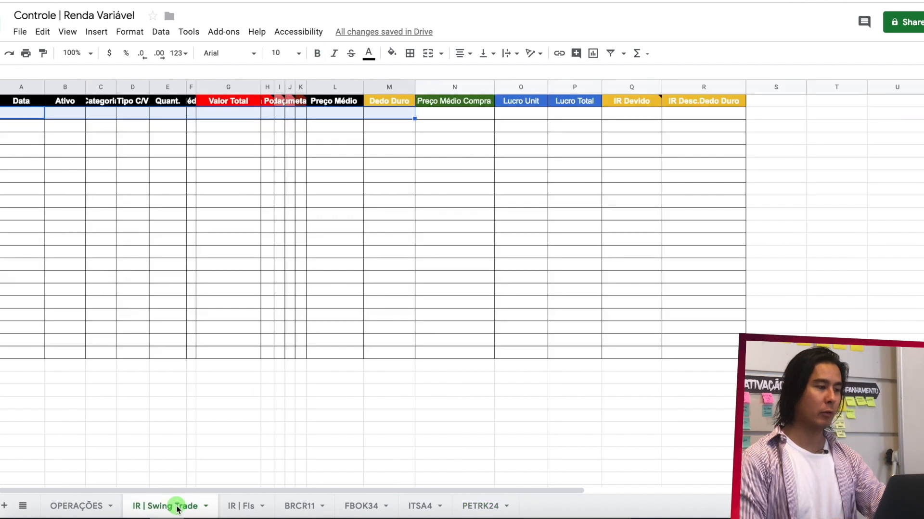
pyautogui.click(28, 113)
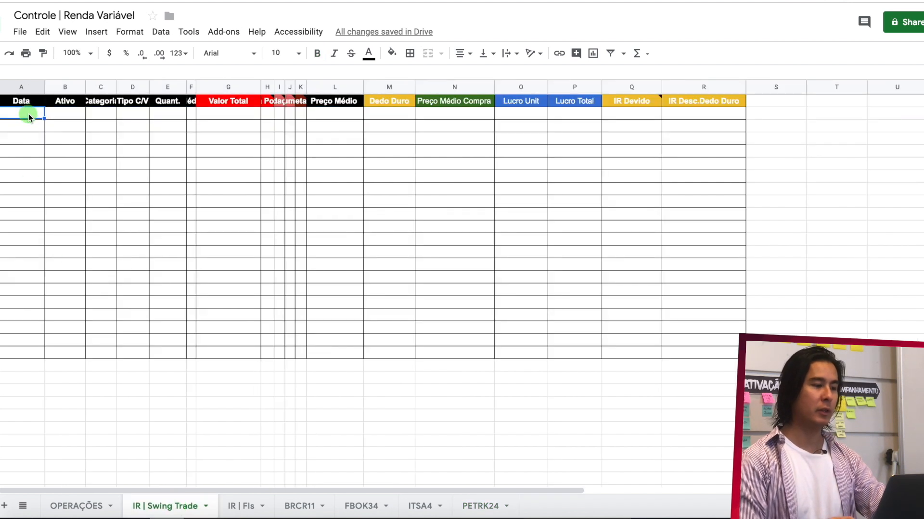
pyautogui.hotkey('ctrl', 'v')
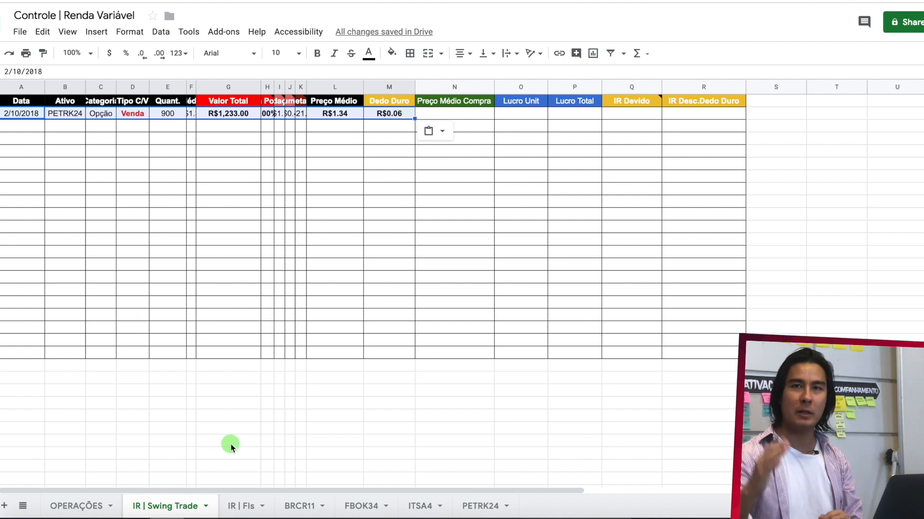
pyautogui.click(390, 113)
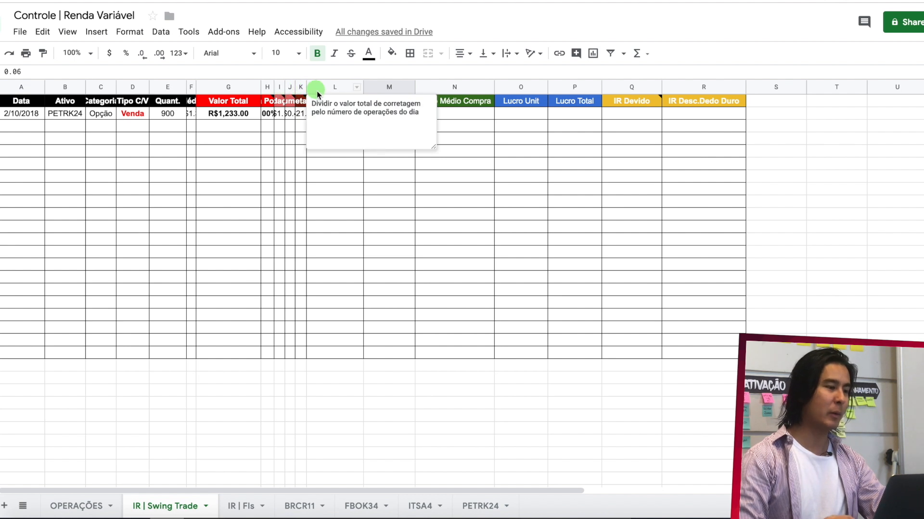
pyautogui.click(311, 215)
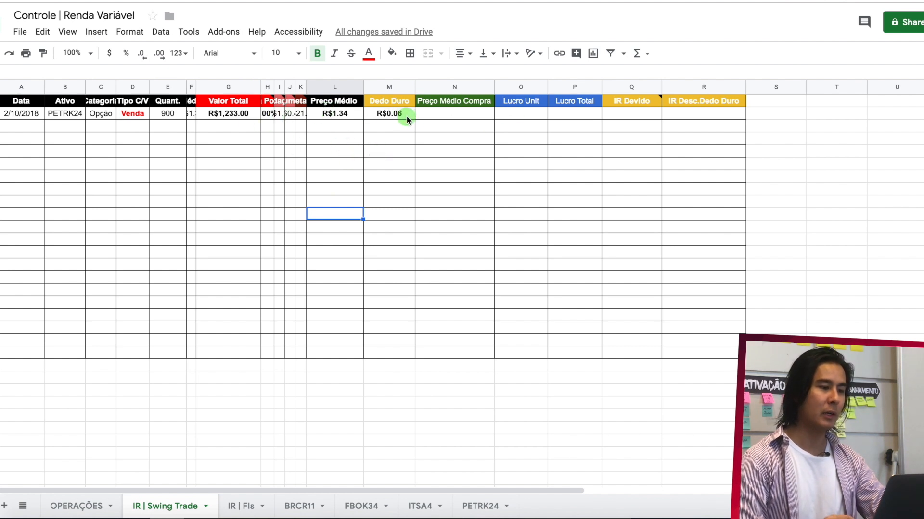
# - Fill Preço Médio Compra in N2 with the purchase's average price from the asset sheet, using =PETRK24!L2
pyautogui.click(455, 113)
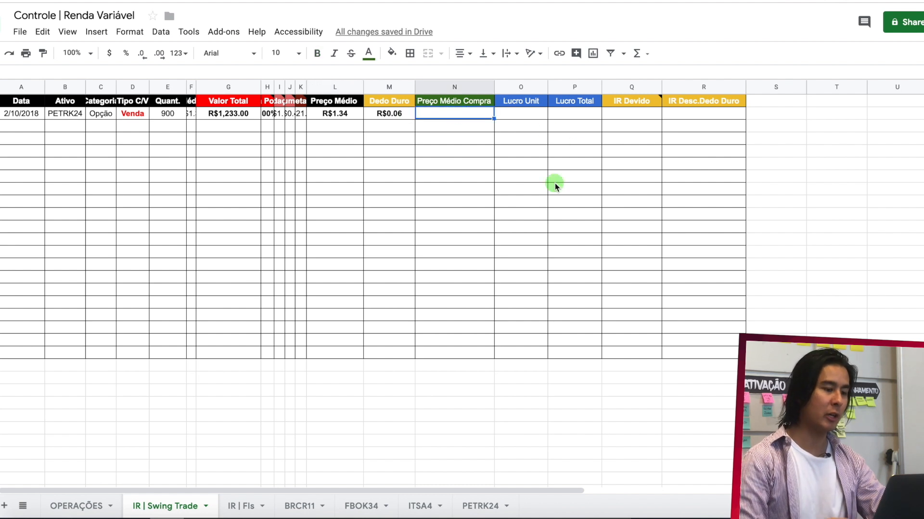
pyautogui.write('=')
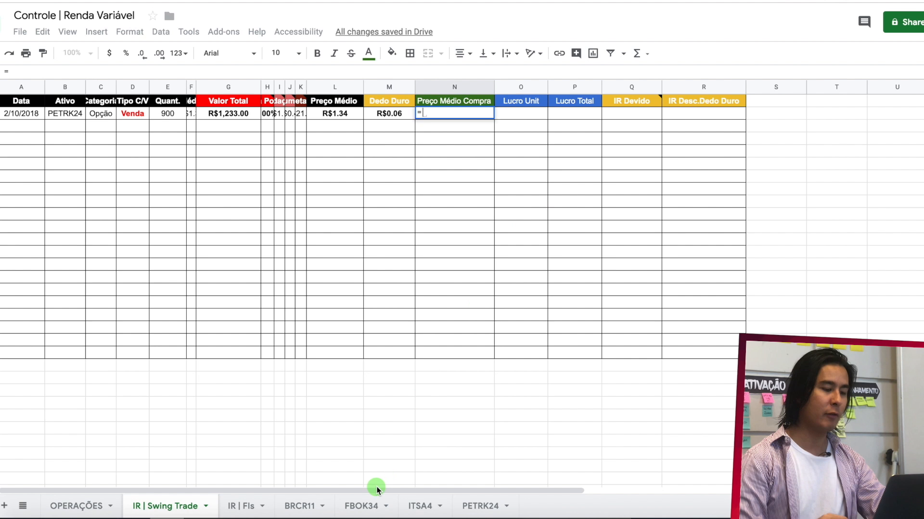
pyautogui.click(478, 507)
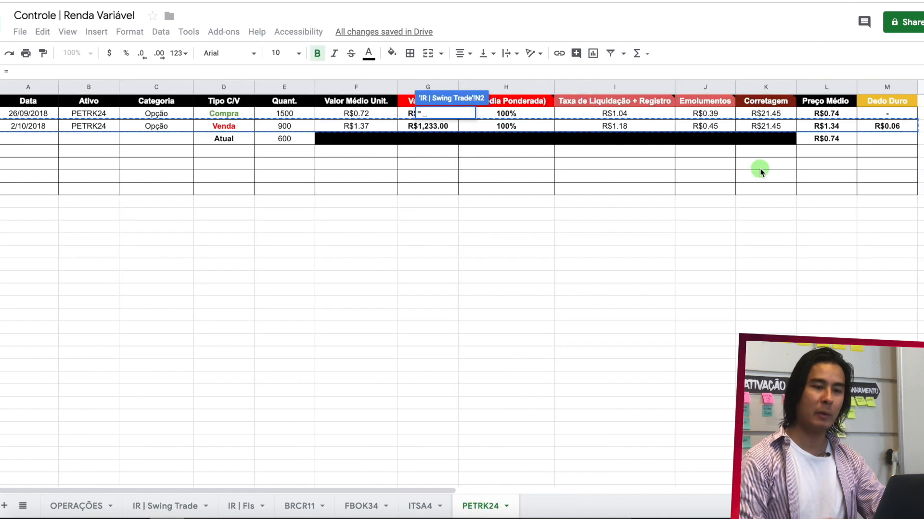
pyautogui.click(843, 115)
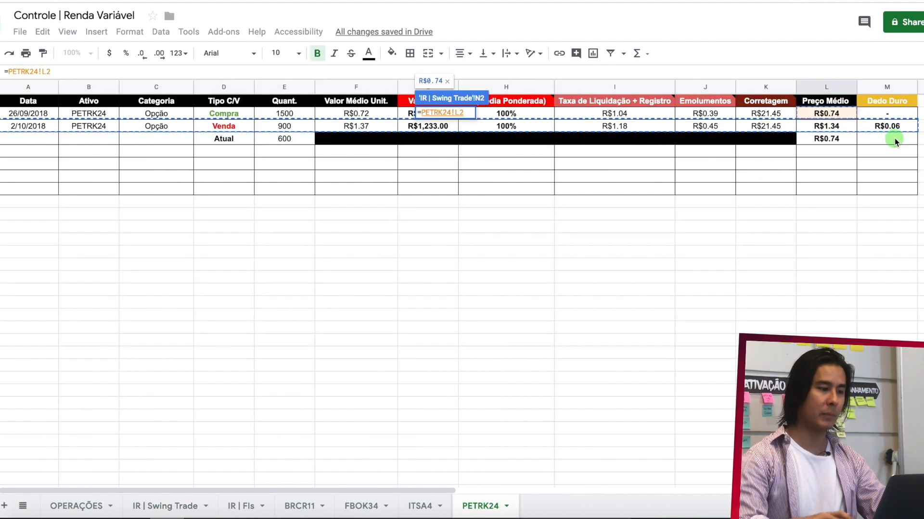
pyautogui.press('Return')
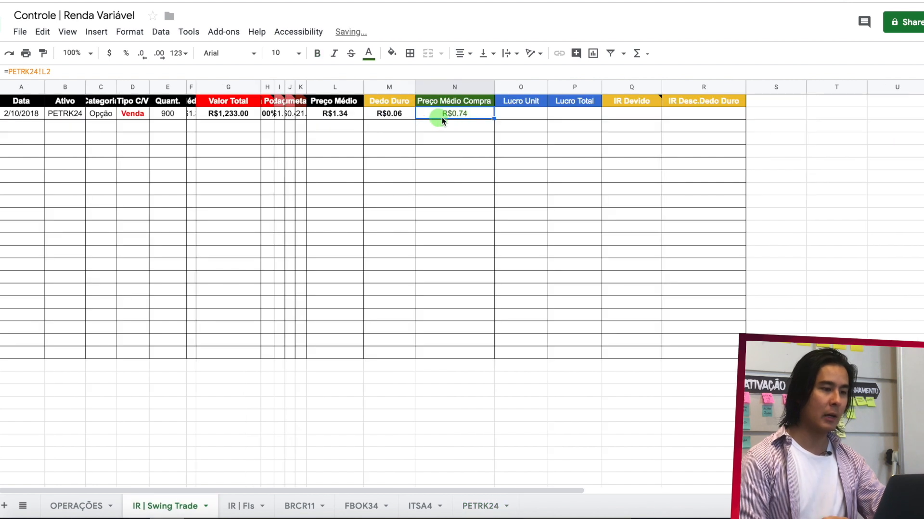
# - Calculate the sale's Lucro Unit in O2 with the formula =L2-N2
pyautogui.click(528, 114)
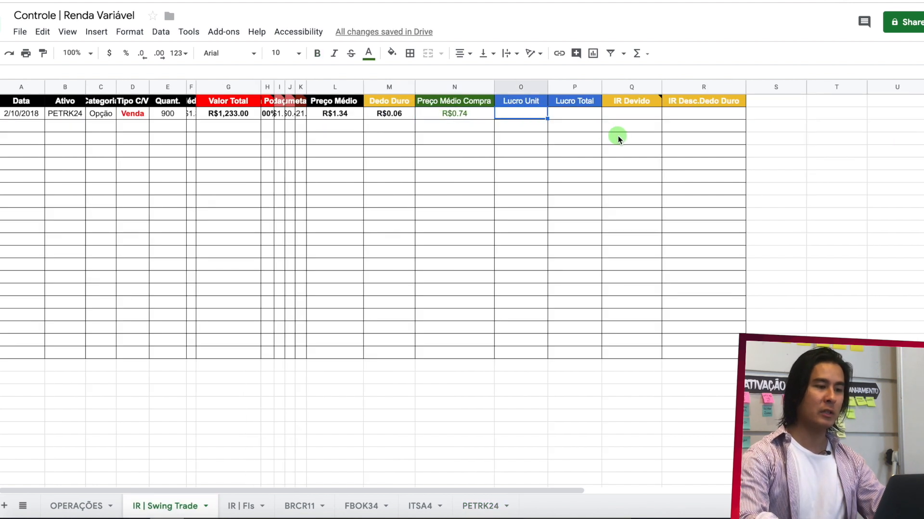
pyautogui.write('=')
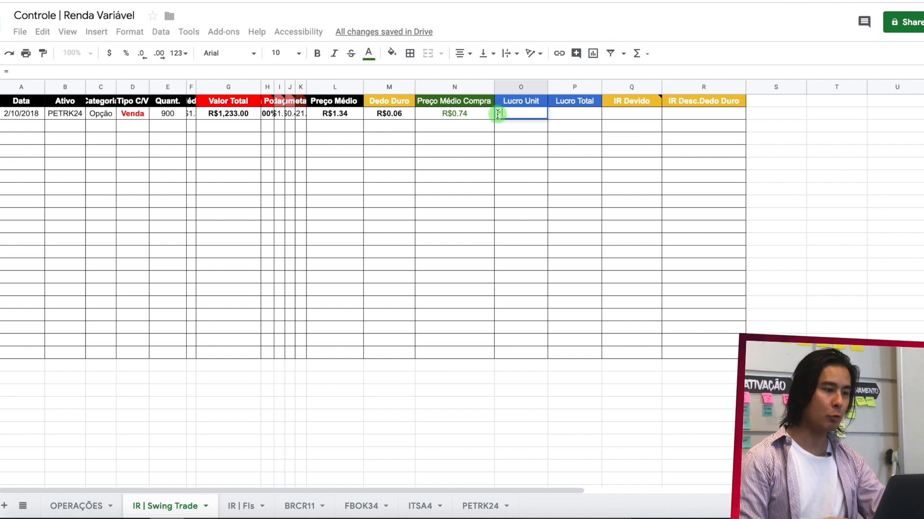
pyautogui.click(350, 116)
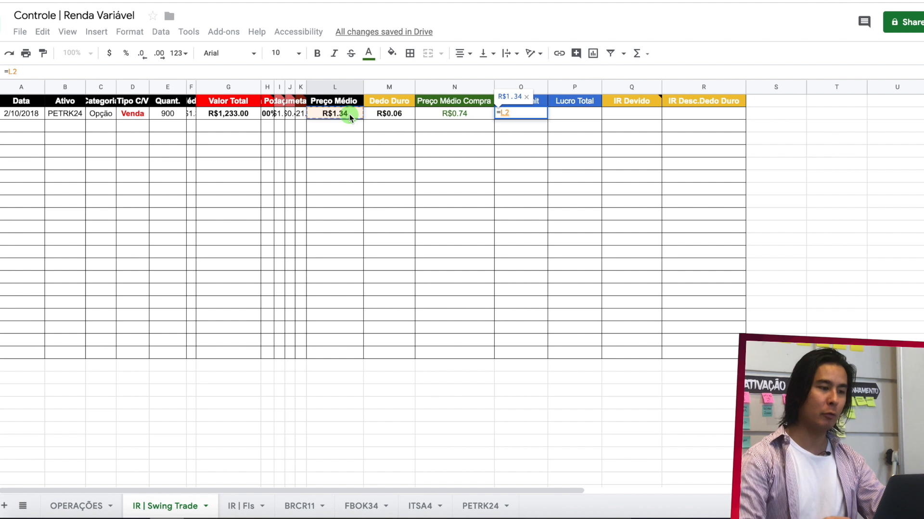
pyautogui.write('-')
pyautogui.click(432, 115)
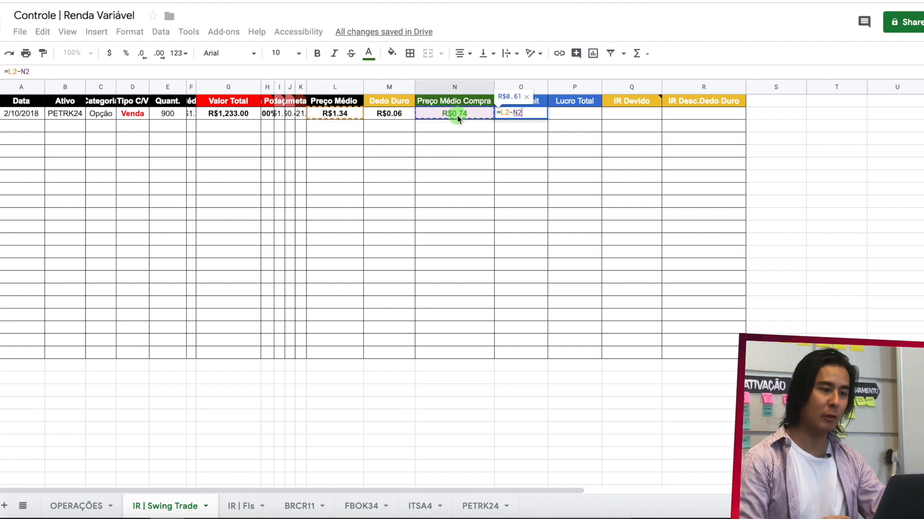
pyautogui.press('Return')
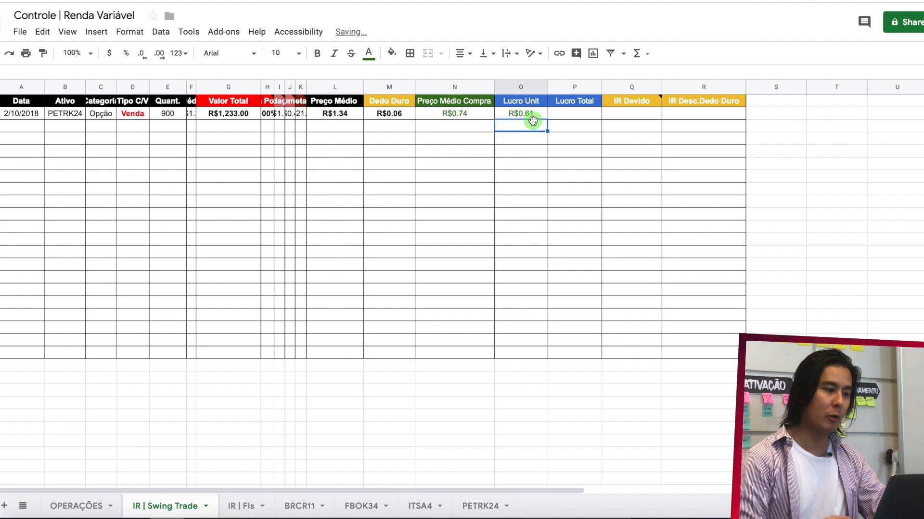
# - Calculate the sale's Lucro Total in P2 with the formula =O2*E2
pyautogui.click(581, 119)
pyautogui.write('=')
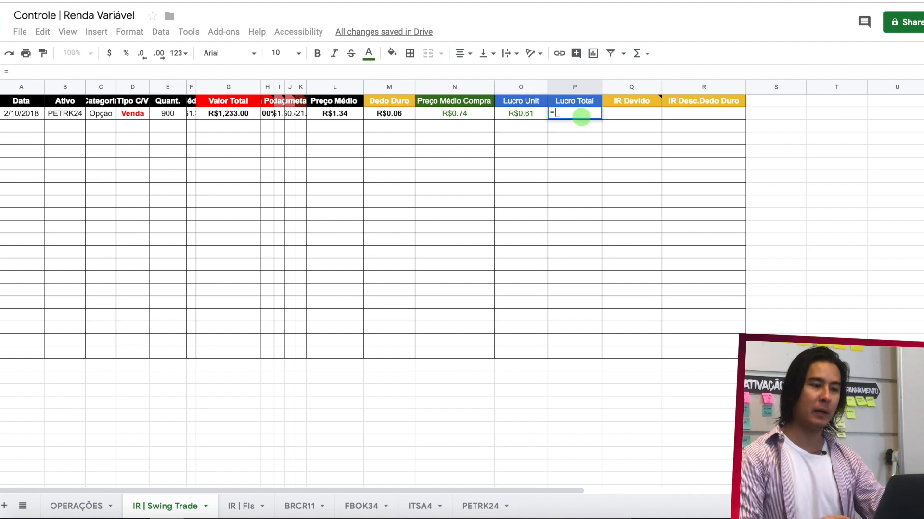
pyautogui.click(528, 116)
pyautogui.write('*')
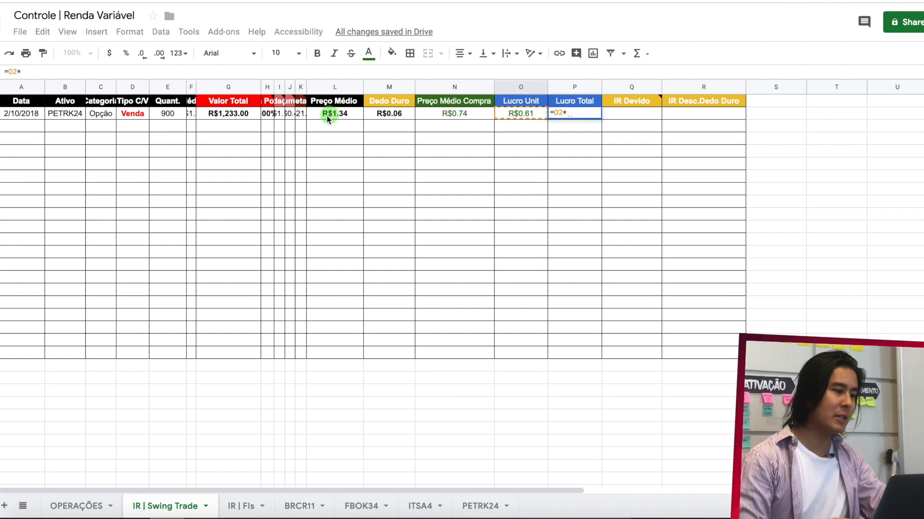
pyautogui.click(173, 119)
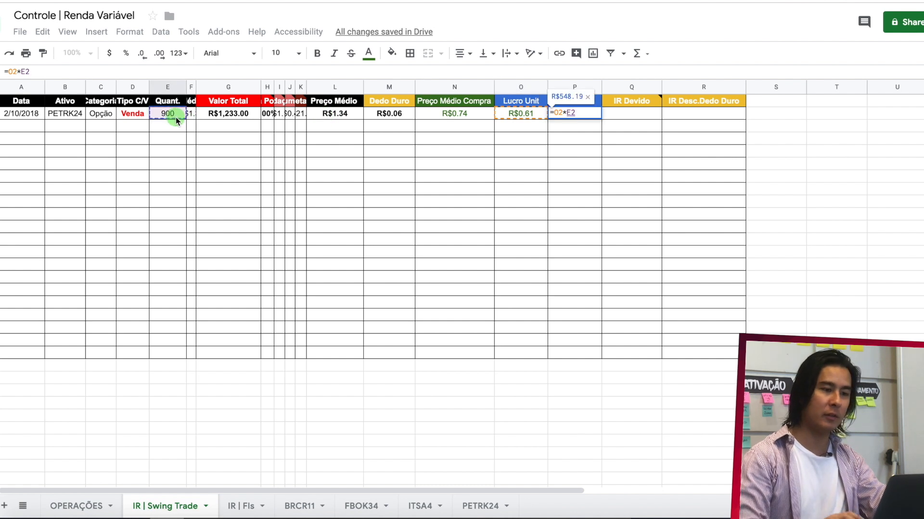
pyautogui.press('Return')
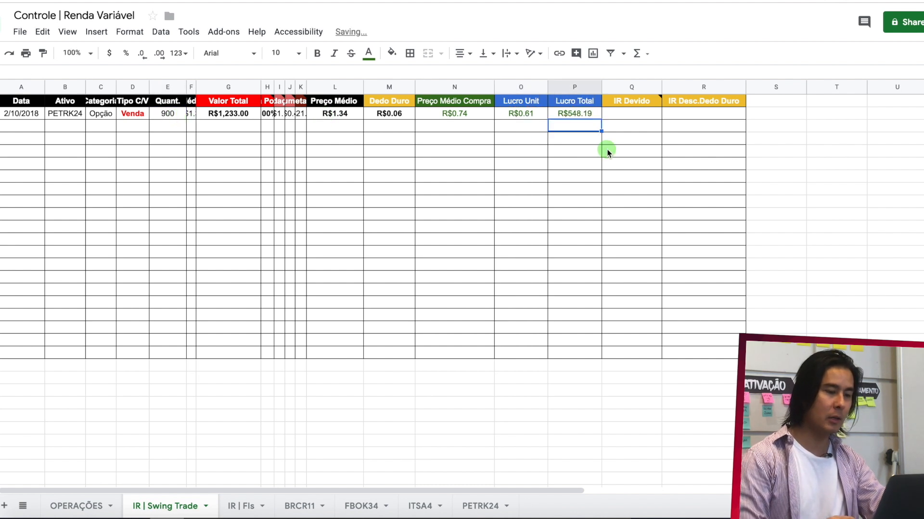
# - Check the tax rates in the IR Devido header note and calculate the tax in Q2 with =P2*15%
pyautogui.click(646, 116)
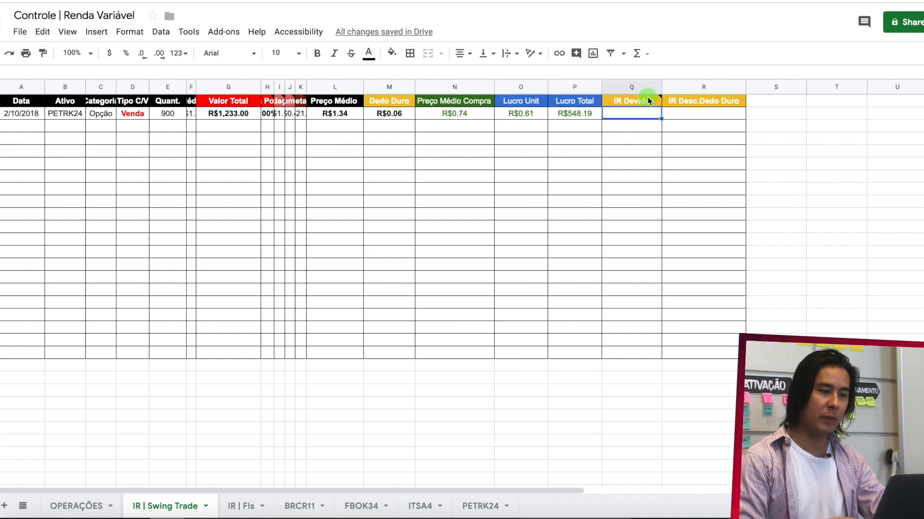
pyautogui.moveTo(649, 101)
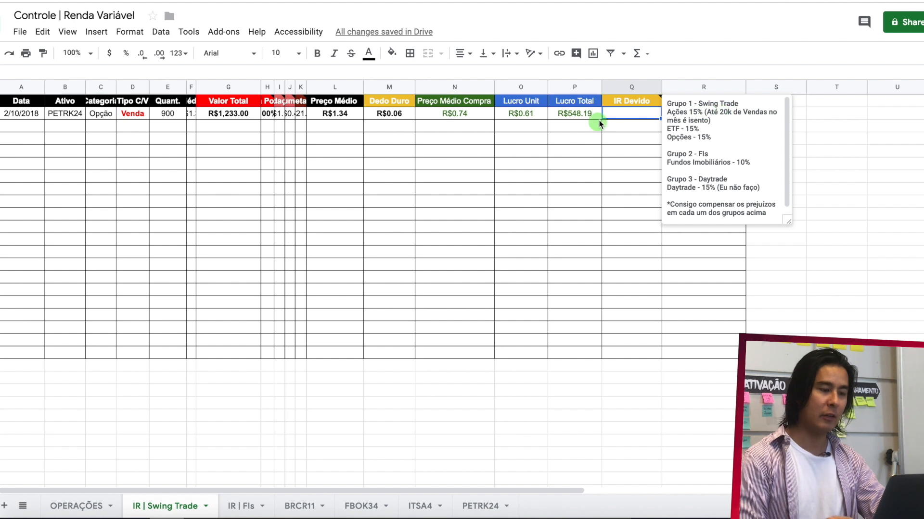
pyautogui.write('1')
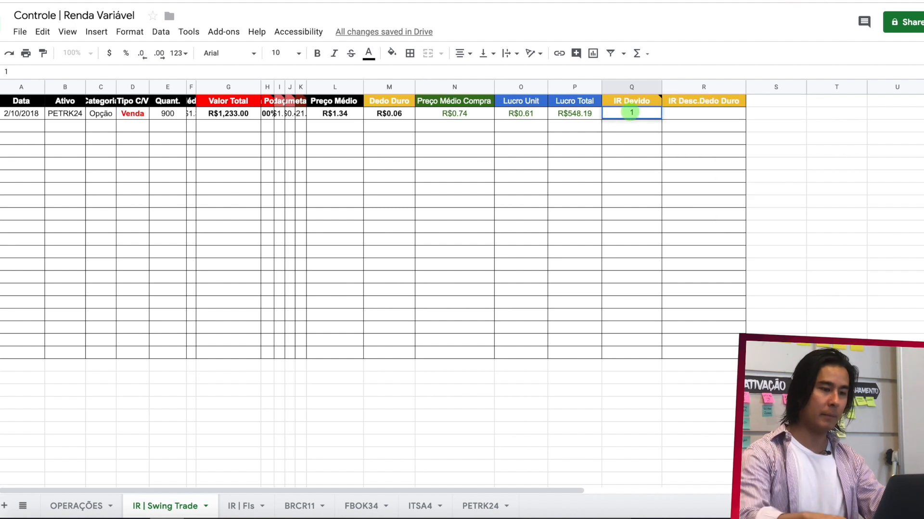
pyautogui.press('BackSpace')
pyautogui.write('=P2')
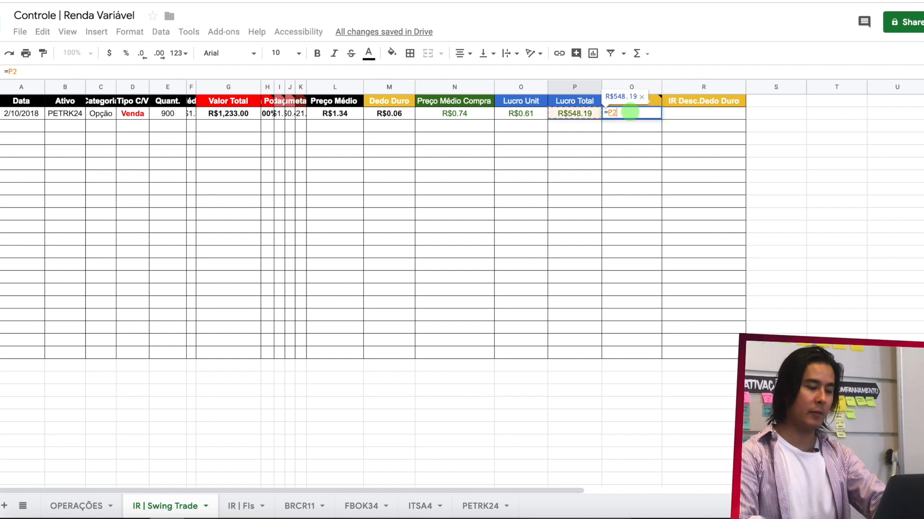
pyautogui.write('*15%')
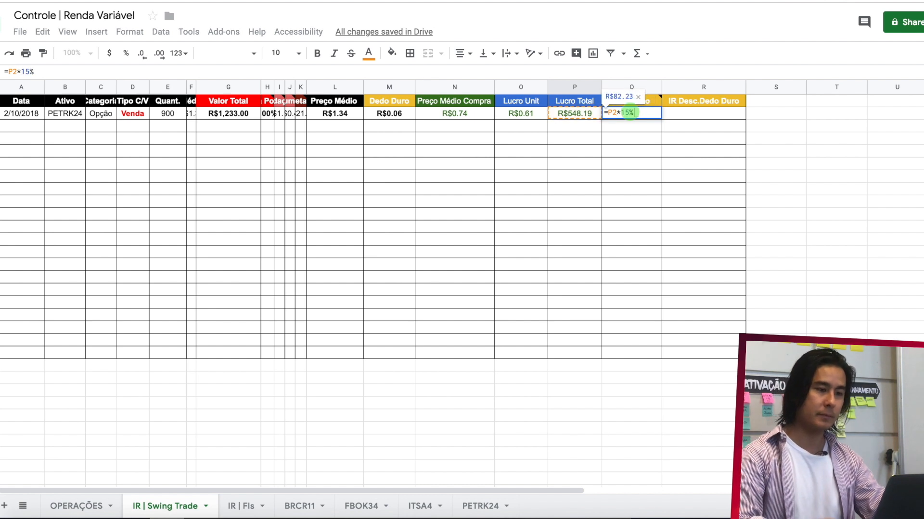
# - Calculate IR Desc.Dedo Duro in R2 by subtracting the Dedo Duro from the tax due with =Q2-M2
pyautogui.click(719, 113)
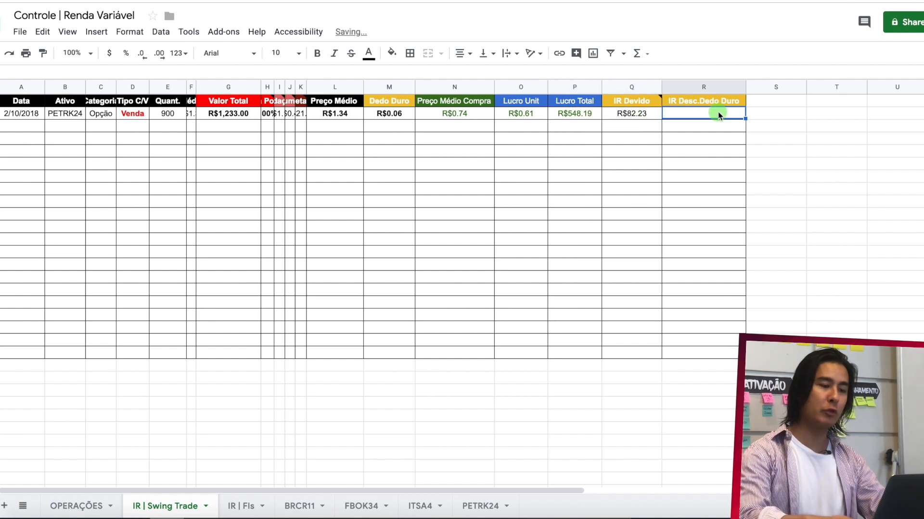
pyautogui.write('=')
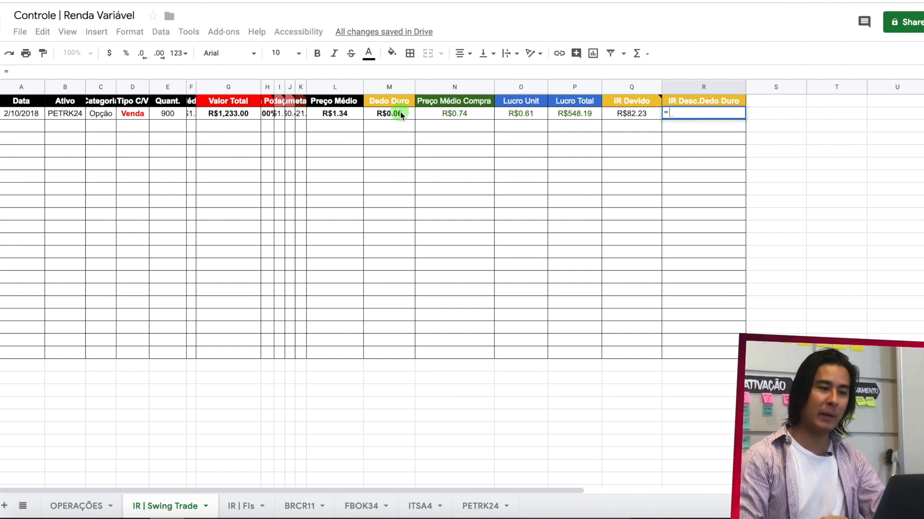
pyautogui.click(637, 116)
pyautogui.write('-')
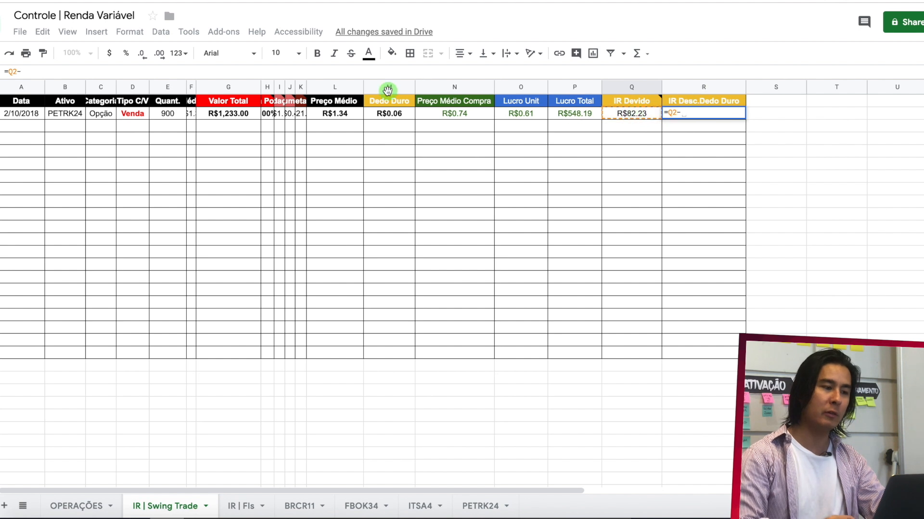
pyautogui.click(393, 115)
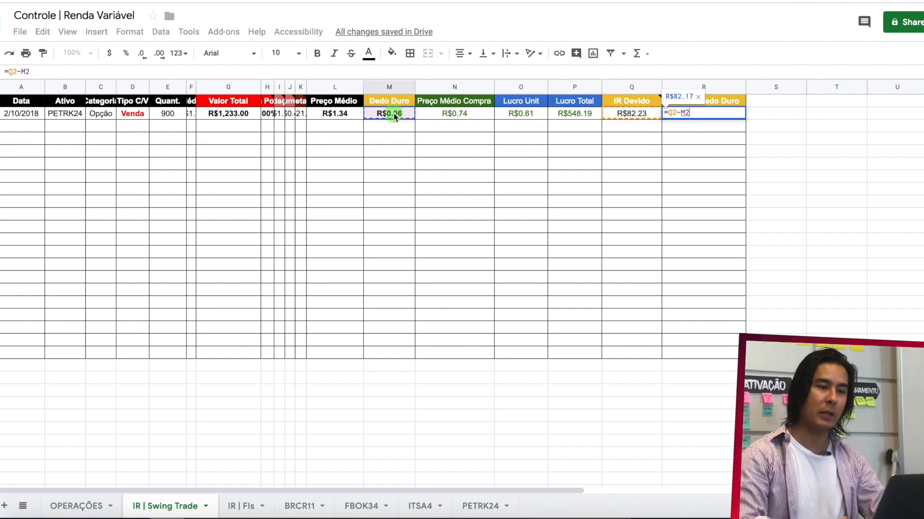
pyautogui.press('Return')
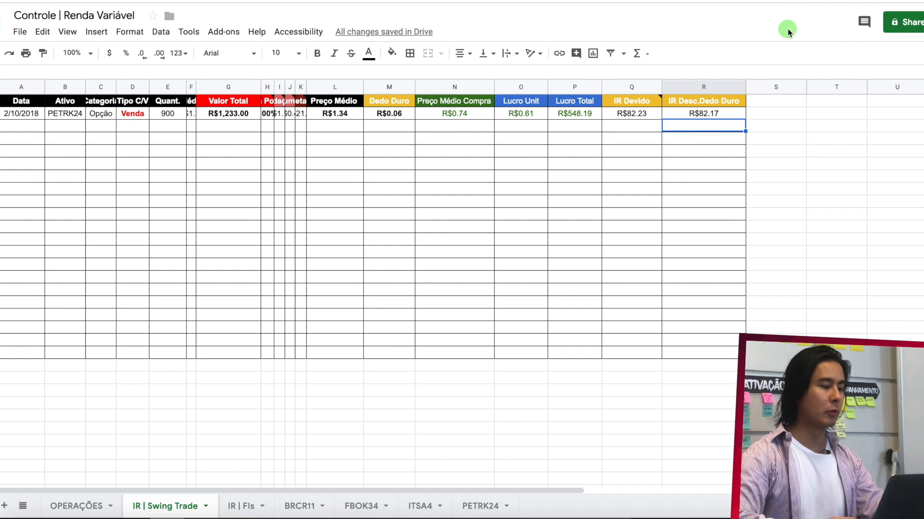
# - Duplicate the PETRK24 sale row in the OPERAÇÕES sheet into the first empty row below it
pyautogui.click(76, 508)
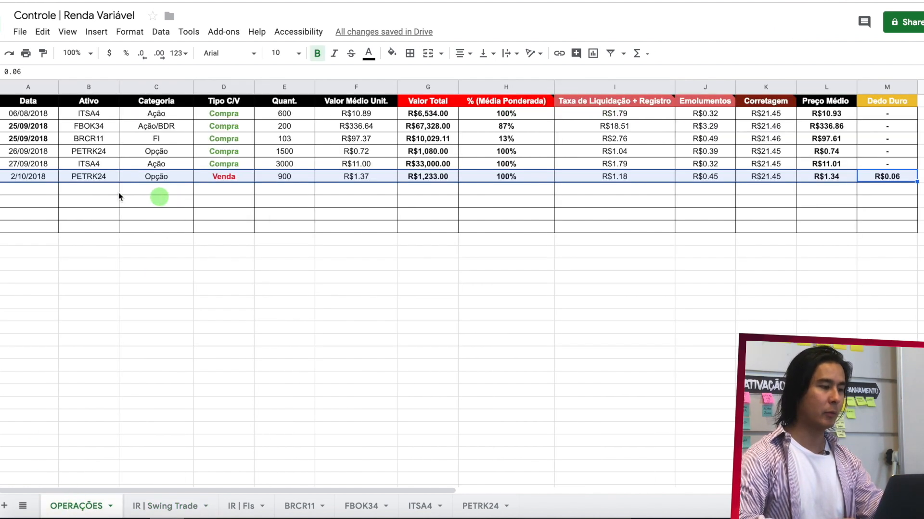
pyautogui.moveTo(28, 175); pyautogui.dragTo(878, 181)
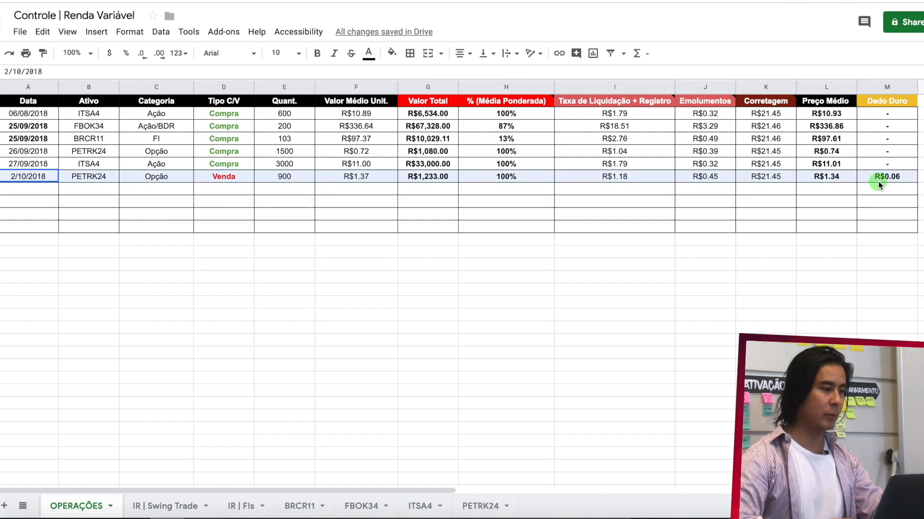
pyautogui.hotkey('ctrl', 'c')
pyautogui.click(51, 194)
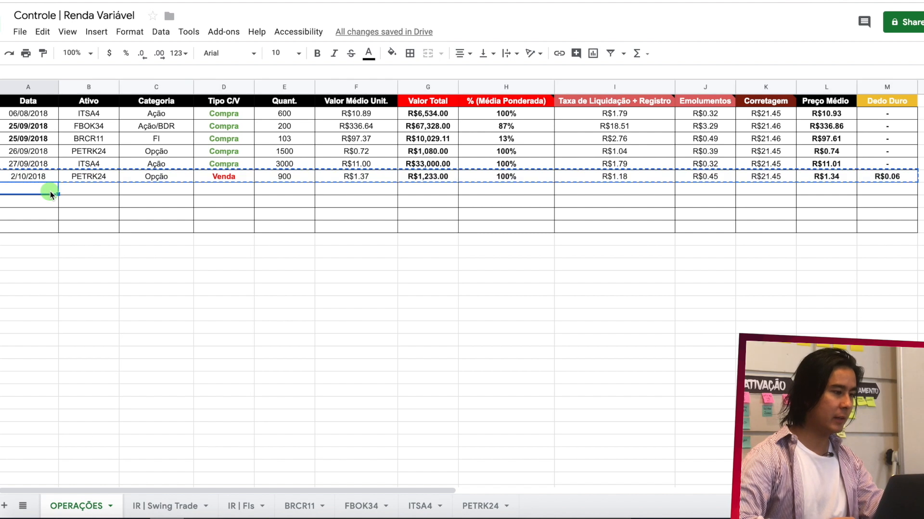
pyautogui.hotkey('ctrl', 'v')
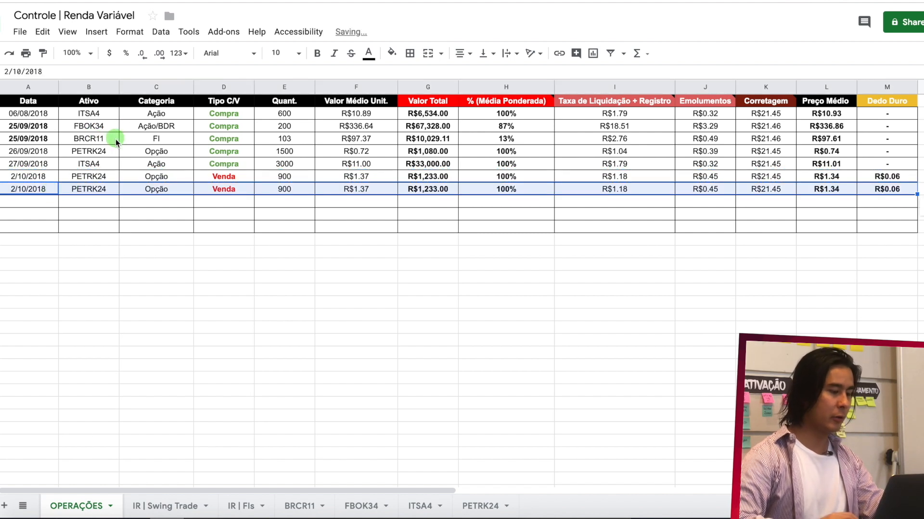
# - Change the duplicated sale's Ativo to BRCR11 and its Categoria to FI
pyautogui.click(104, 190)
pyautogui.write('BRCR11')
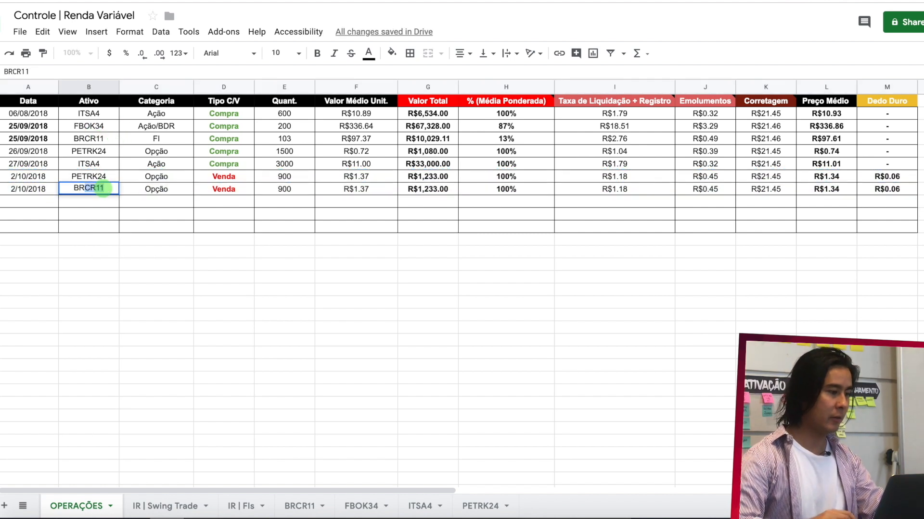
pyautogui.click(177, 189)
pyautogui.write('FI')
pyautogui.click(224, 187)
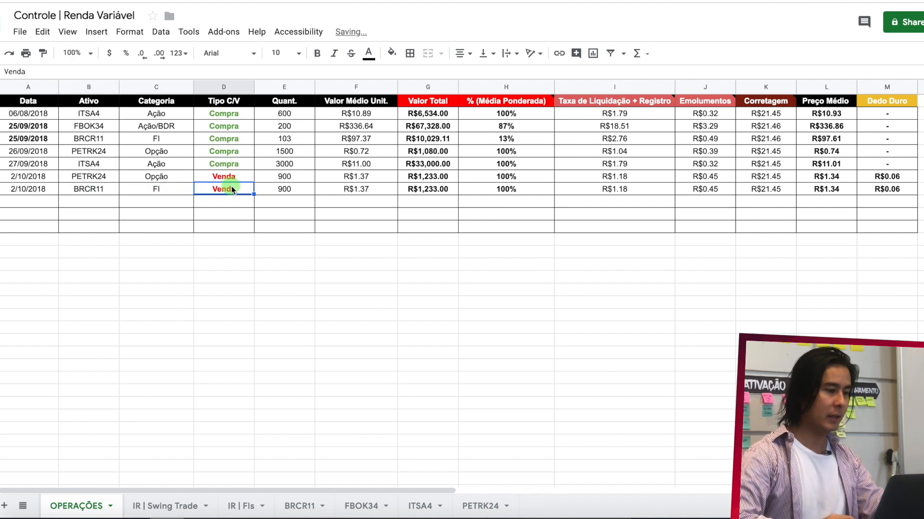
# - Set the BRCR11 sale's Quant. to 103 and its Valor Médio Unit. to 100
pyautogui.click(296, 189)
pyautogui.write('1')
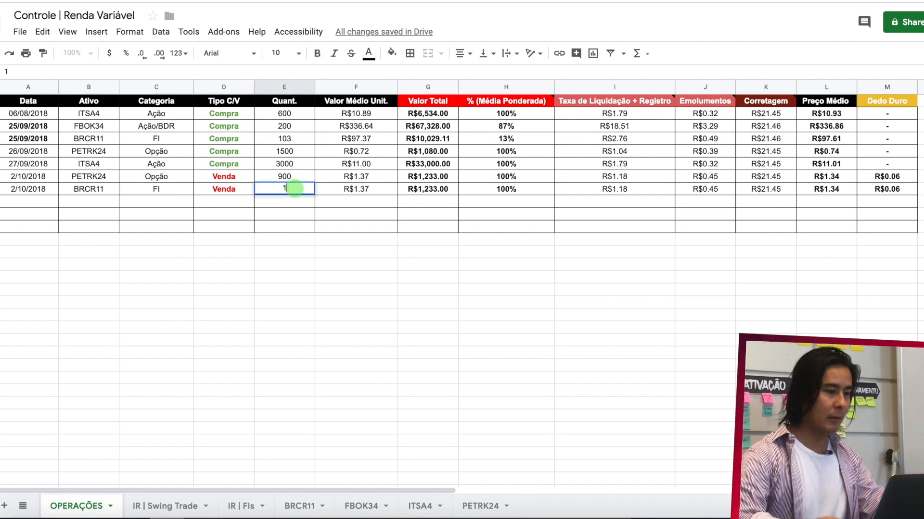
pyautogui.write('03')
pyautogui.press('Return')
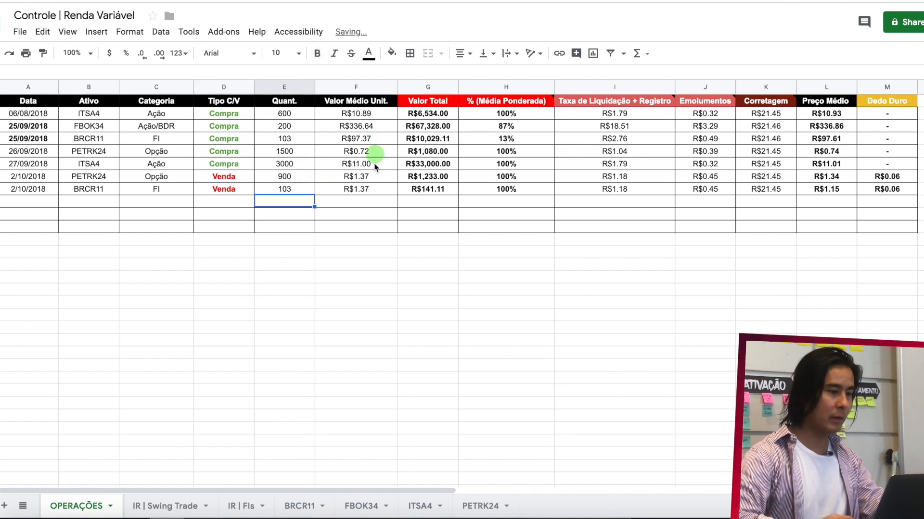
pyautogui.click(380, 189)
pyautogui.write('100')
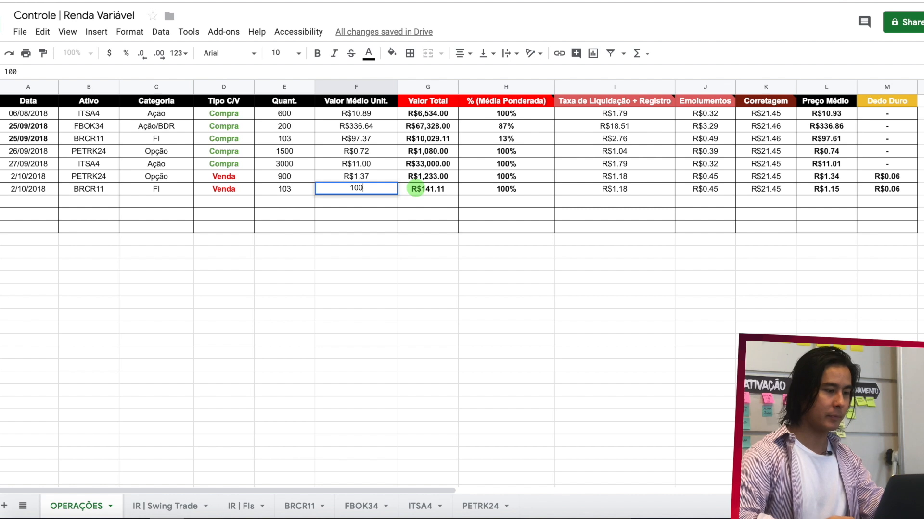
pyautogui.press('Return')
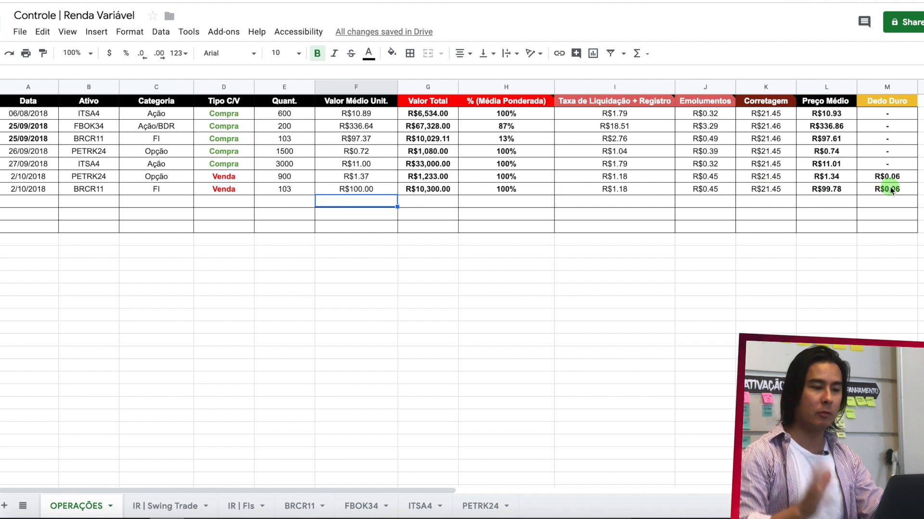
# - Copy the complete BRCR11 sale row from OPERAÇÕES into the first empty row of the BRCR11 sheet
pyautogui.moveTo(876, 193); pyautogui.dragTo(42, 188)
pyautogui.hotkey('ctrl', 'c')
pyautogui.click(299, 506)
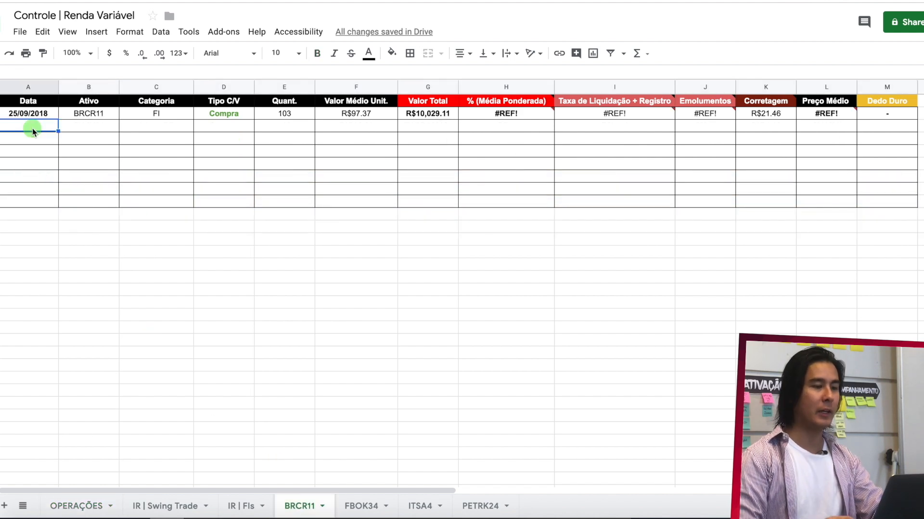
pyautogui.click(33, 128)
pyautogui.hotkey('ctrl', 'v')
# - Replace the BRCR11 sheet's purchase row with references to OPERAÇÕES, starting with ='OPERAÇÕES'!A4 in A2 and filling across through column M
pyautogui.click(517, 114)
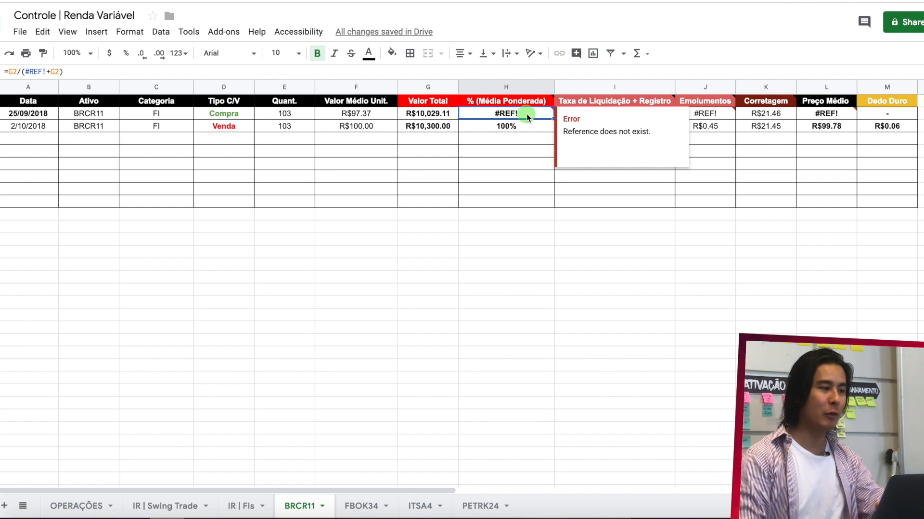
pyautogui.click(44, 115)
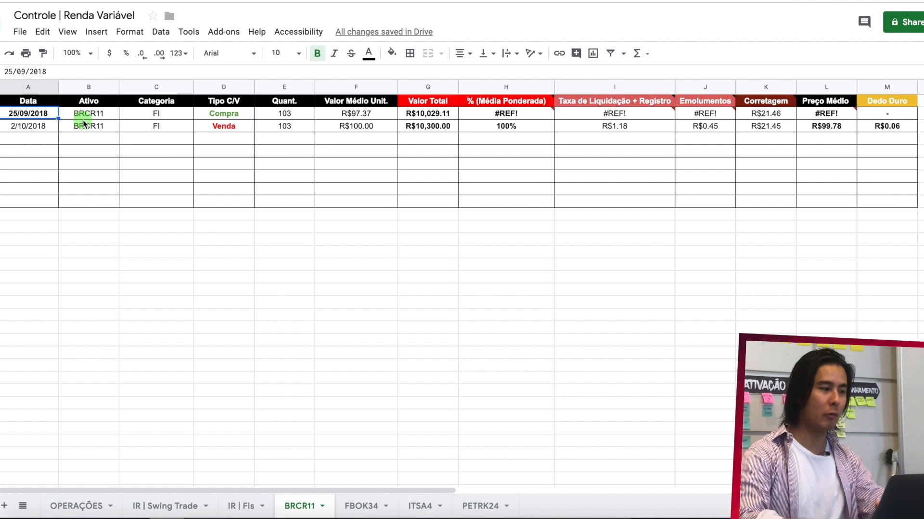
pyautogui.write('=')
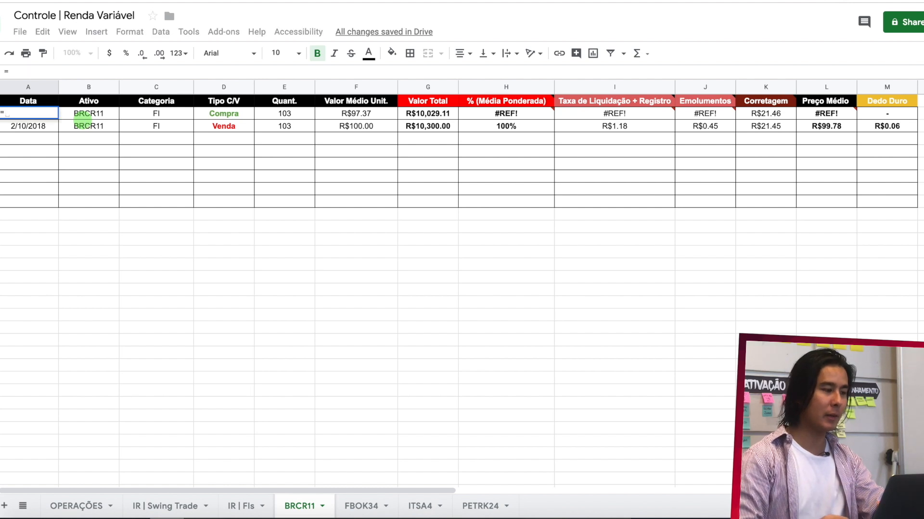
pyautogui.click(81, 509)
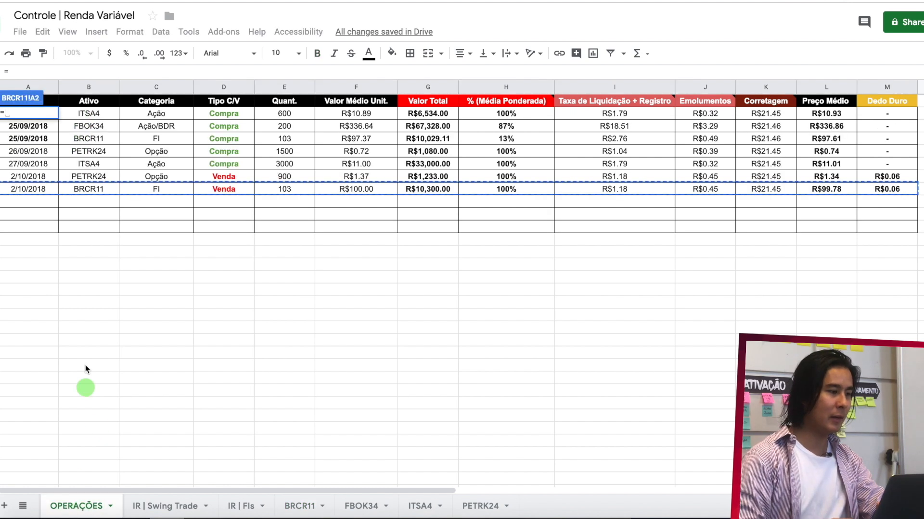
pyautogui.click(44, 139)
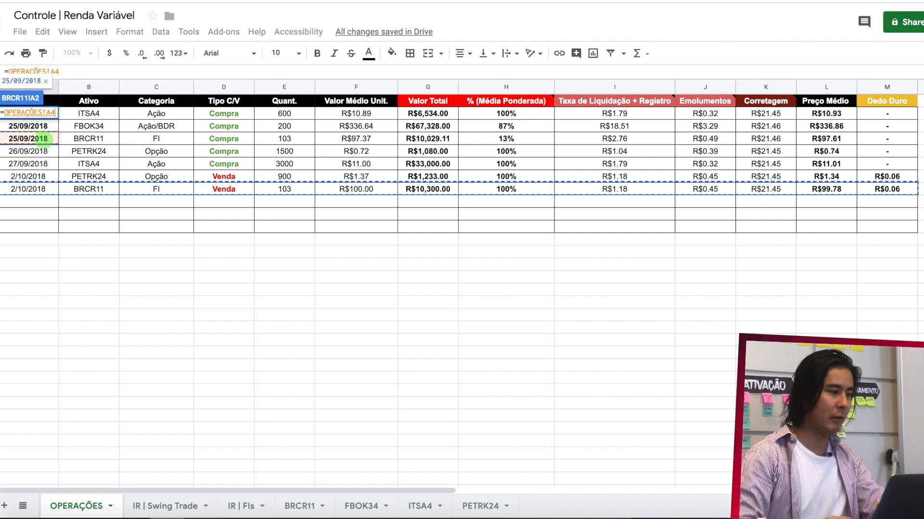
pyautogui.press('Return')
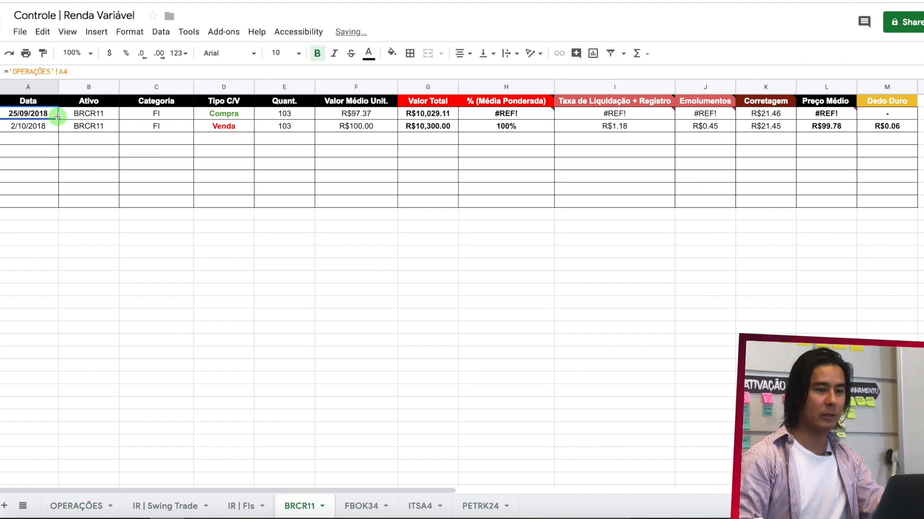
pyautogui.moveTo(58, 117); pyautogui.dragTo(867, 118)
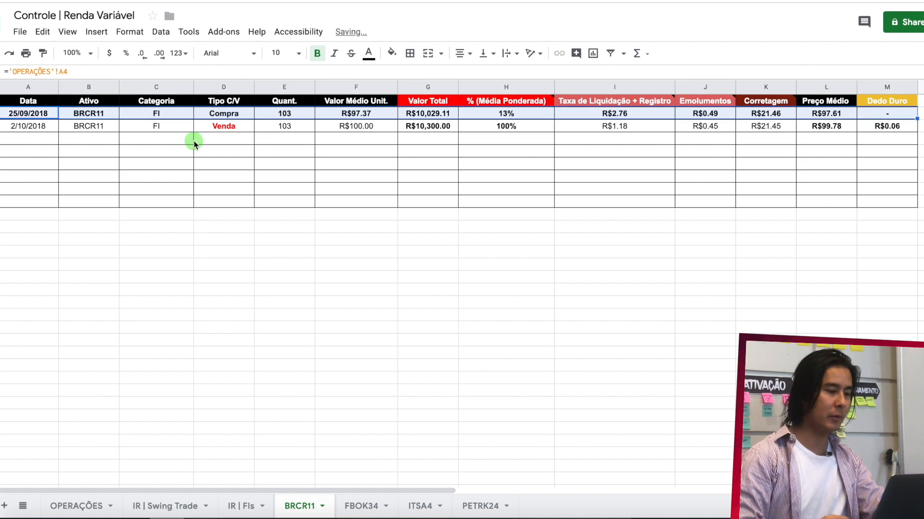
# - Copy the formatting of the BRCR11 purchase row in OPERAÇÕES onto A2:M2 of the BRCR11 sheet
pyautogui.click(89, 504)
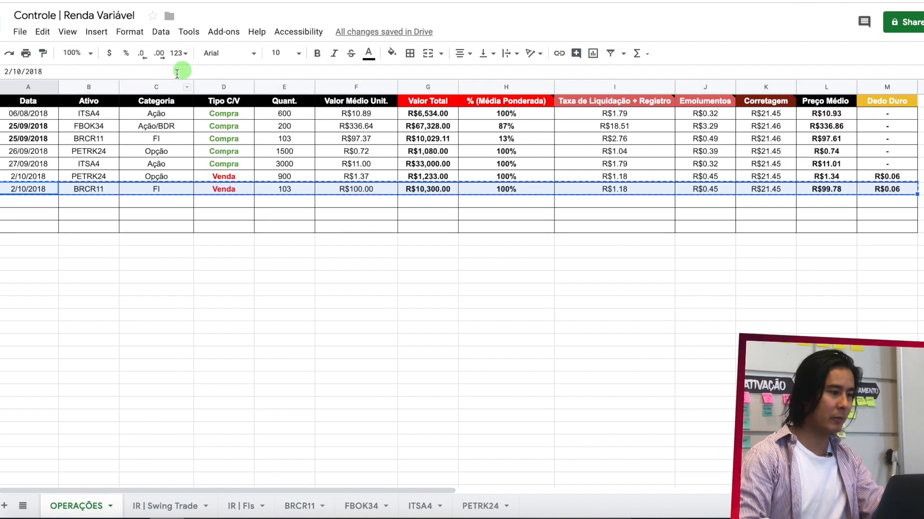
pyautogui.click(36, 138)
pyautogui.moveTo(861, 158); pyautogui.dragTo(884, 140)
pyautogui.click(43, 53)
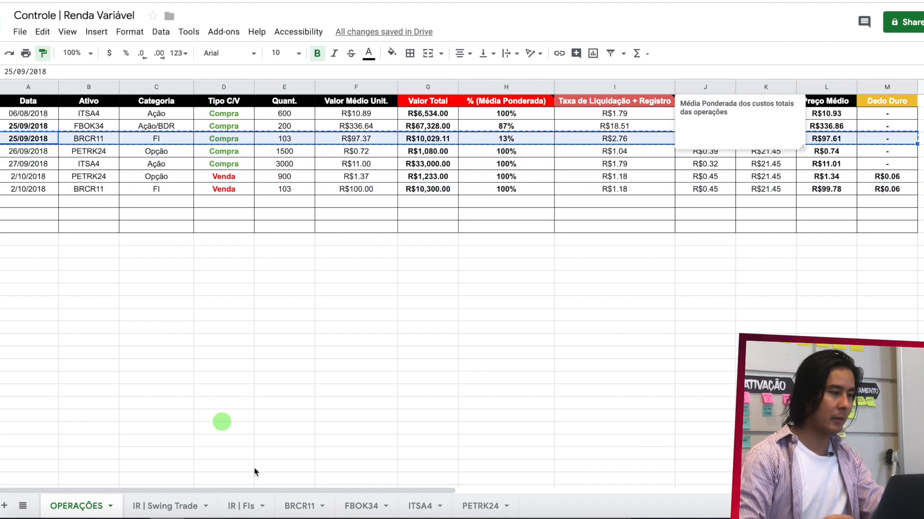
pyautogui.click(299, 505)
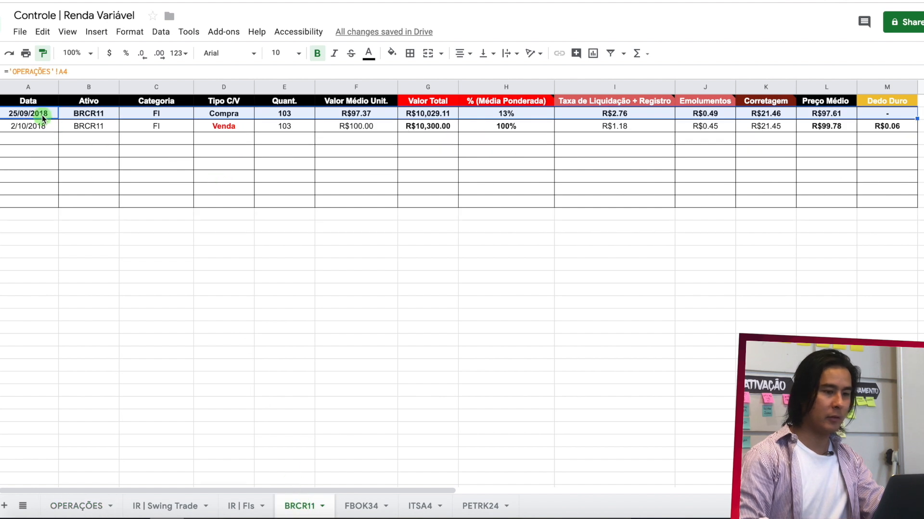
pyautogui.moveTo(41, 114)
pyautogui.mouseDown()
pyautogui.moveTo(423, 110)
pyautogui.moveTo(598, 125)
pyautogui.moveTo(877, 118)
pyautogui.mouseUp()
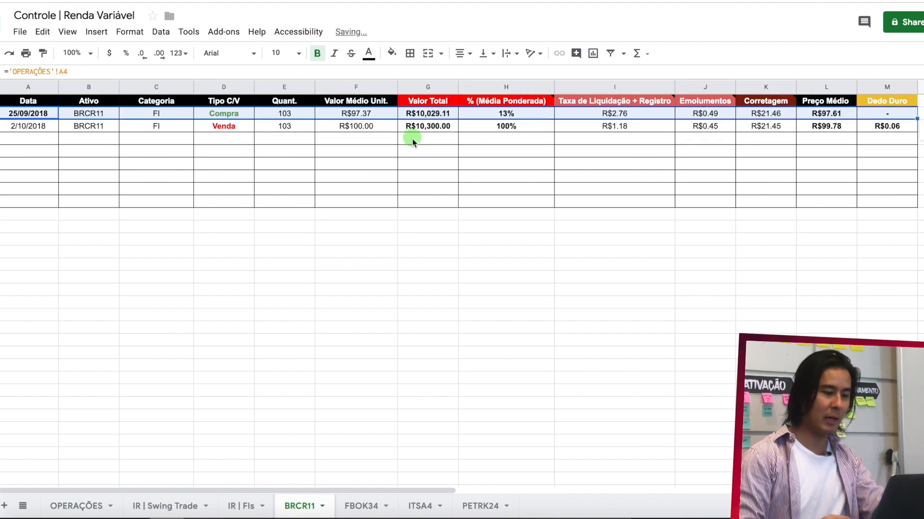
# - Replace the FBOK34 sheet's purchase row with references to OPERAÇÕES, starting with ='OPERAÇÕES'!A3 in A2 and filling across through column M
pyautogui.click(368, 502)
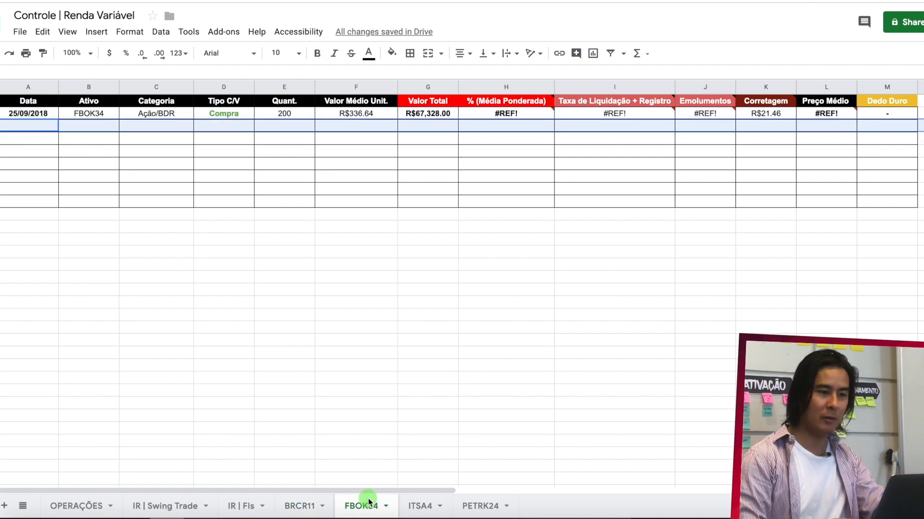
pyautogui.click(511, 117)
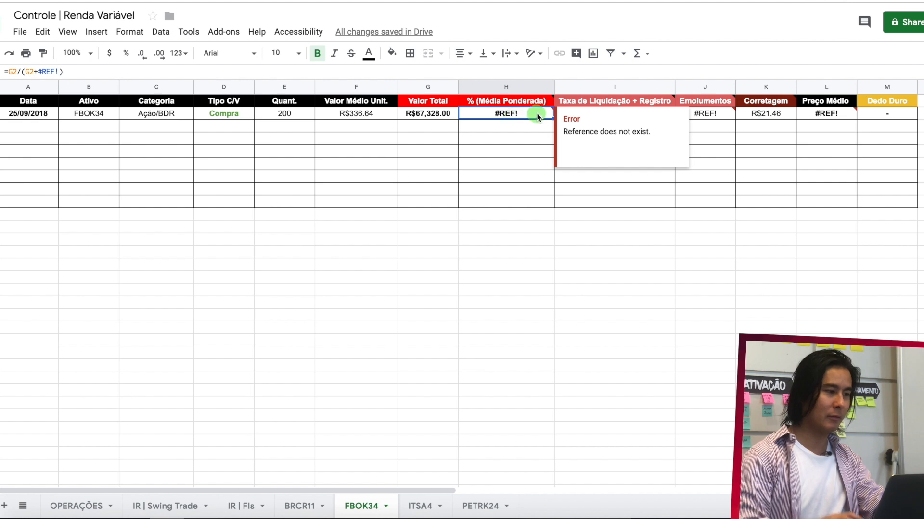
pyautogui.click(41, 115)
pyautogui.write('=')
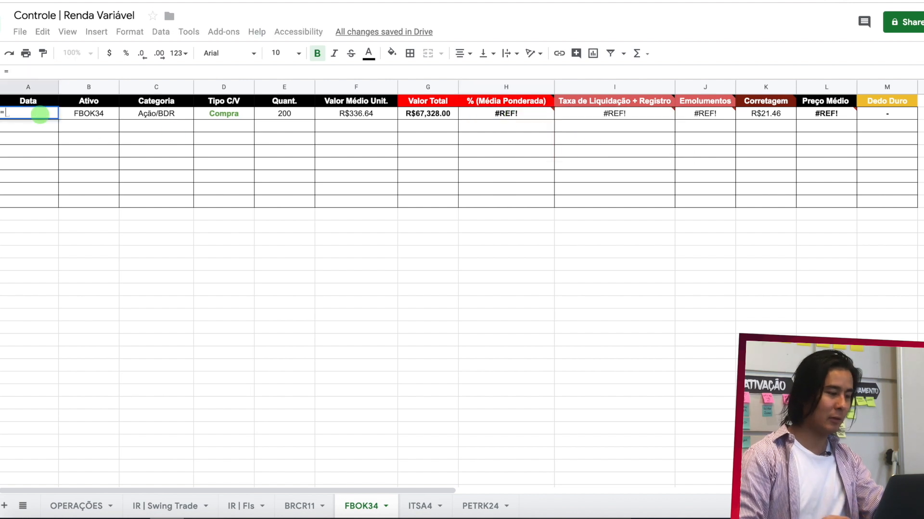
pyautogui.click(77, 505)
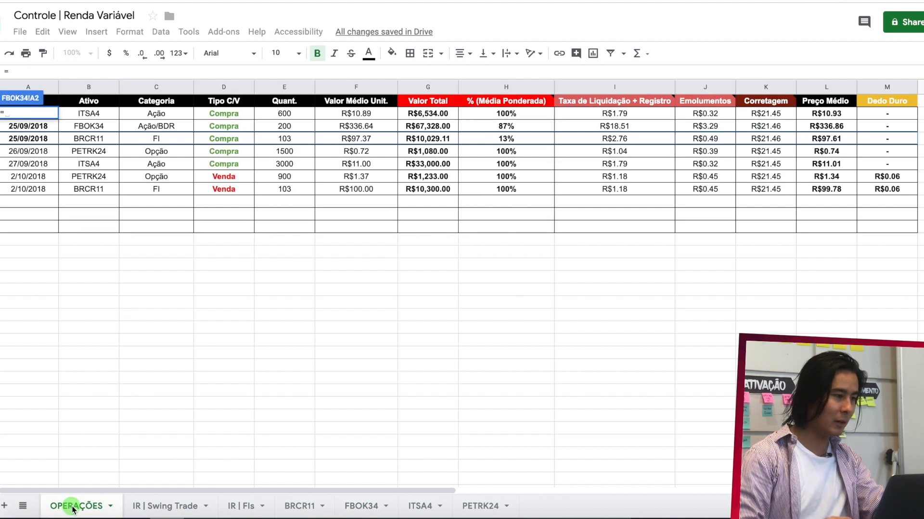
pyautogui.click(38, 128)
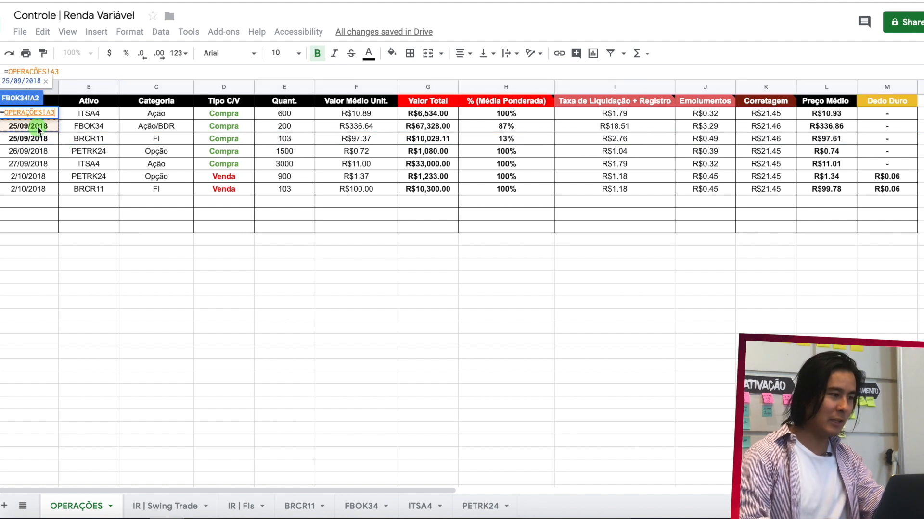
pyautogui.press('Return')
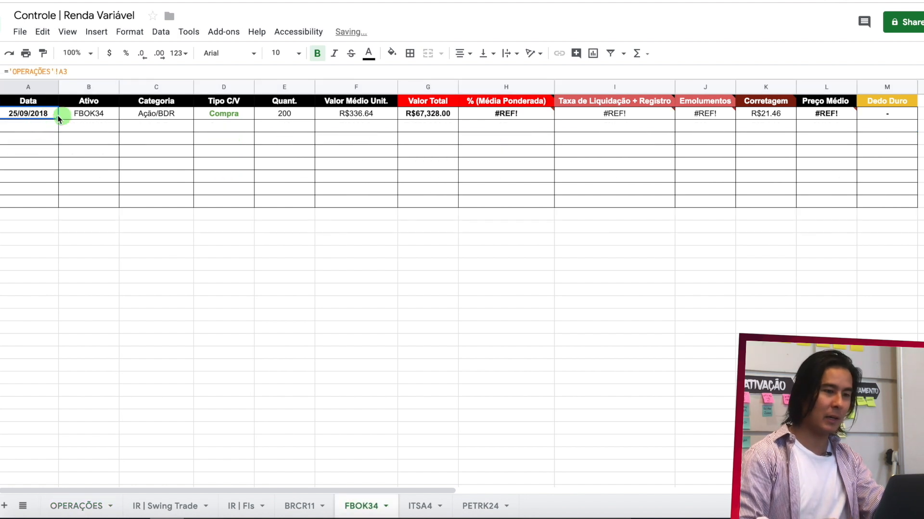
pyautogui.moveTo(58, 119); pyautogui.dragTo(863, 114)
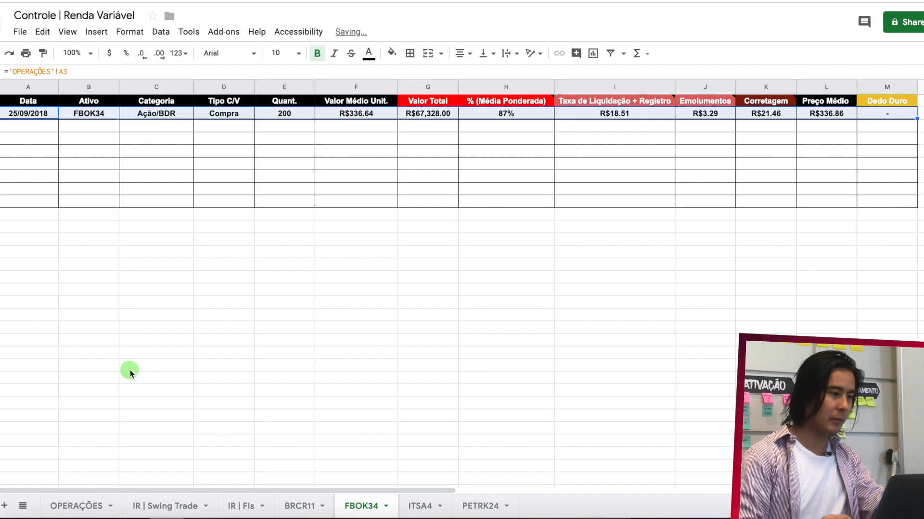
# - Apply the formatting of the BRCR11 purchase row in OPERAÇÕES to A2:M2 of the FBOK34 sheet
pyautogui.click(76, 506)
pyautogui.click(42, 55)
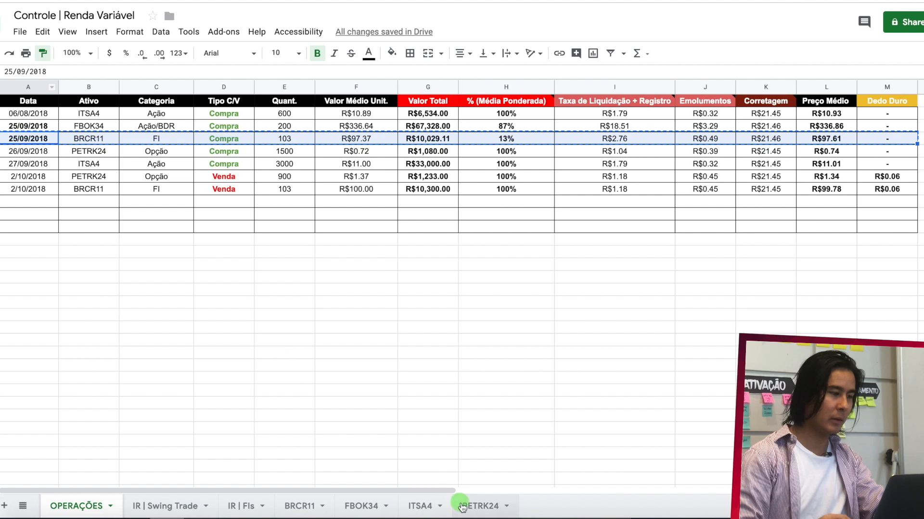
pyautogui.click(354, 506)
pyautogui.click(190, 117)
pyautogui.click(31, 118)
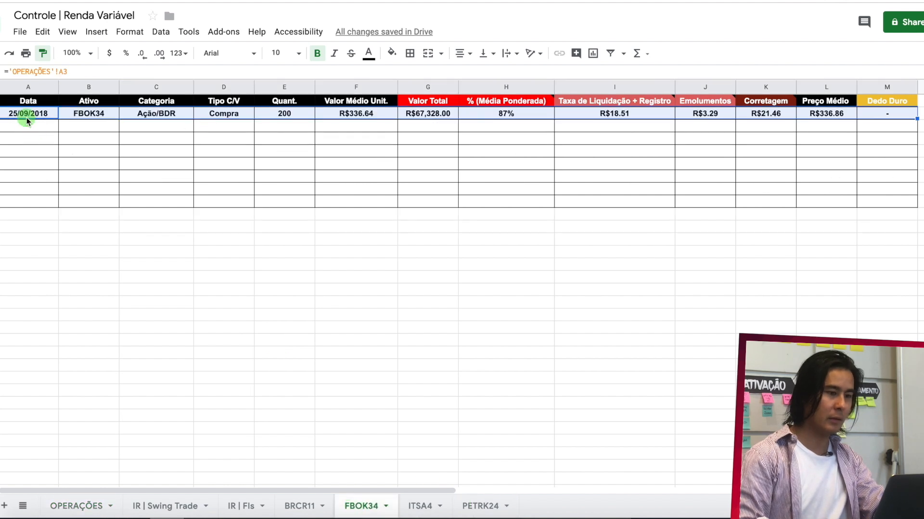
pyautogui.moveTo(61, 121)
pyautogui.mouseDown()
pyautogui.moveTo(546, 146)
pyautogui.moveTo(779, 115)
pyautogui.moveTo(882, 118)
pyautogui.mouseUp()
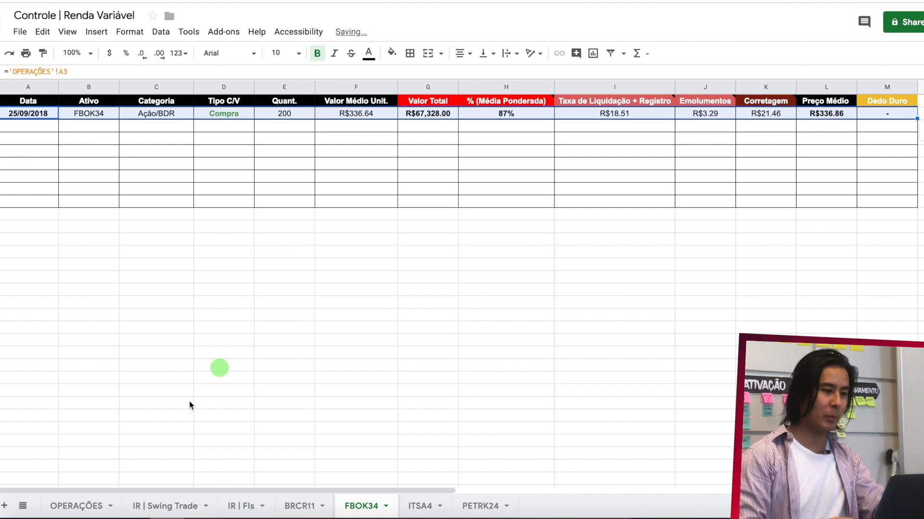
# - Review the % (Média Ponderada) and Valor Total formulas of the 25/09/2018 purchases in OPERAÇÕES
pyautogui.click(77, 506)
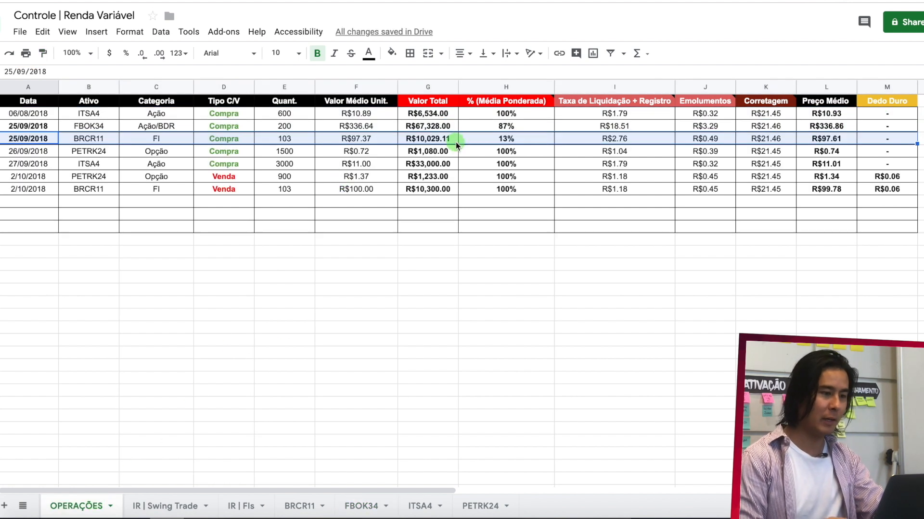
pyautogui.moveTo(521, 128); pyautogui.dragTo(518, 137)
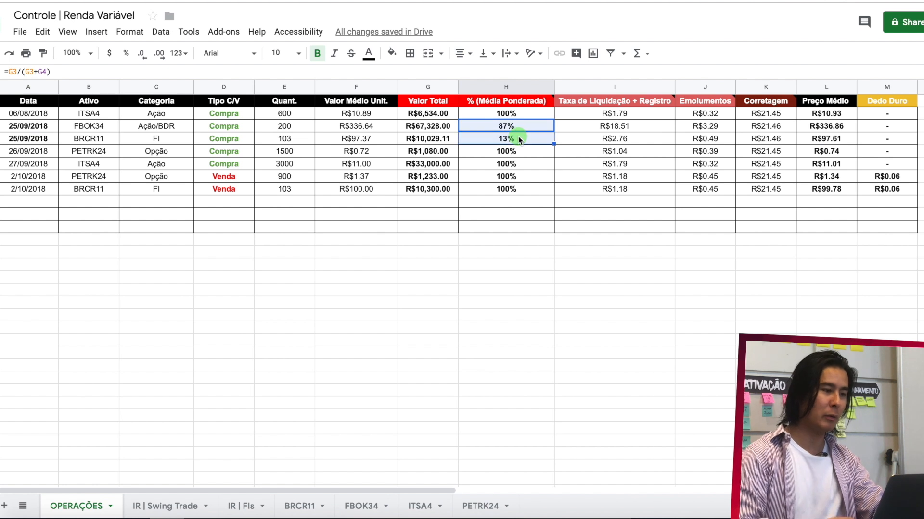
pyautogui.click(353, 126)
pyautogui.press('Right')
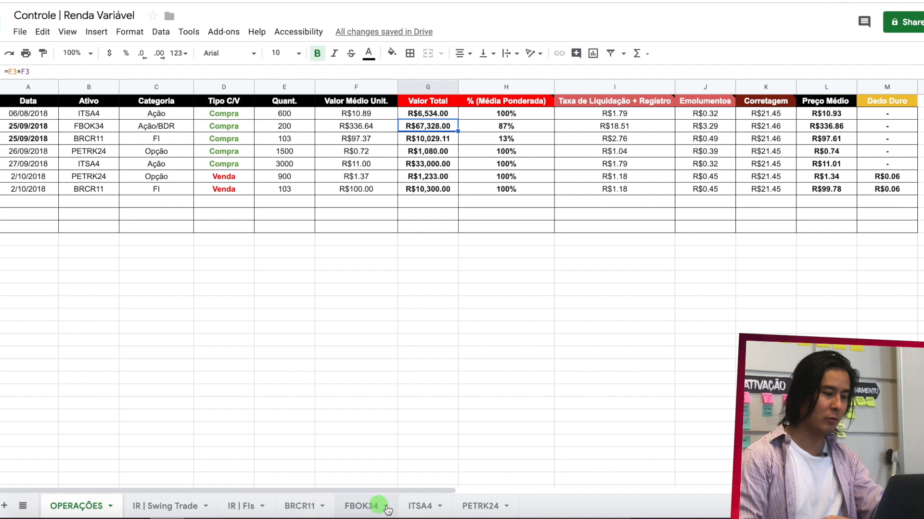
# - Review the current-position rows of the PETRK24 and ITSA4 sheets and compare OPERAÇÕES with the BRCR11 sheet
pyautogui.click(470, 510)
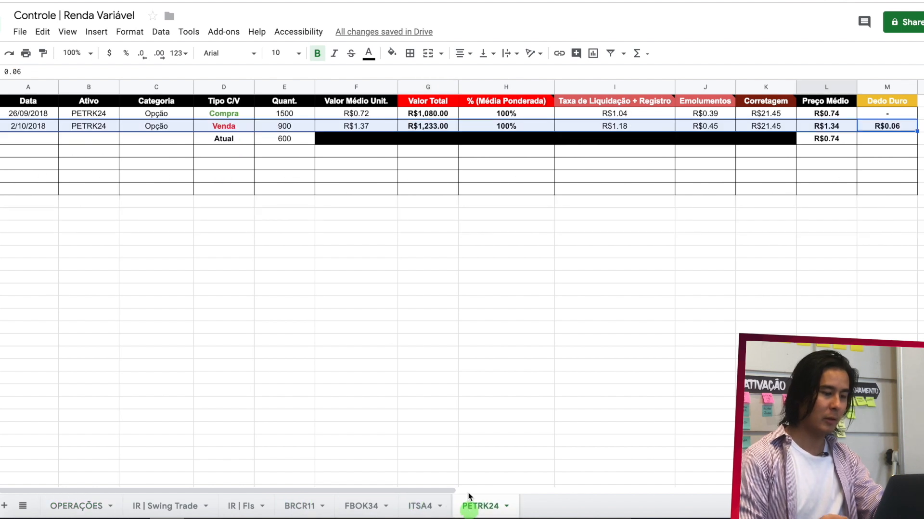
pyautogui.click(416, 507)
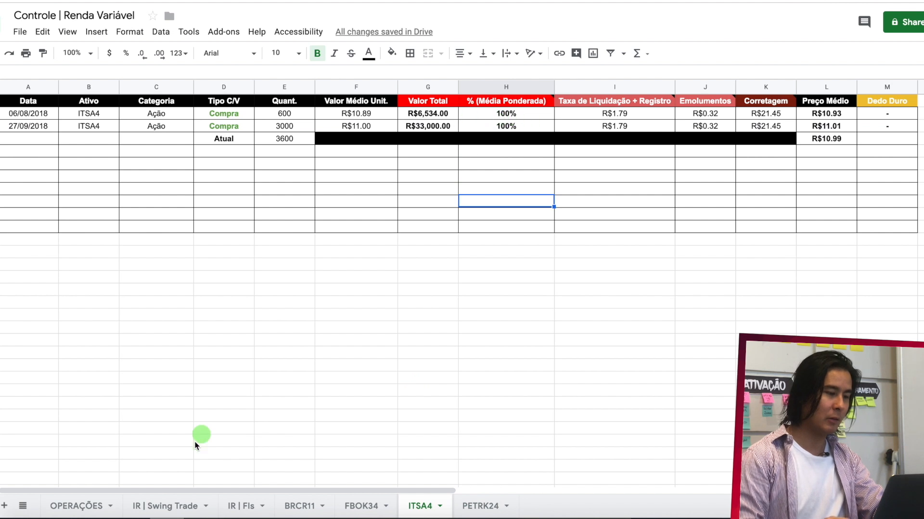
pyautogui.click(84, 505)
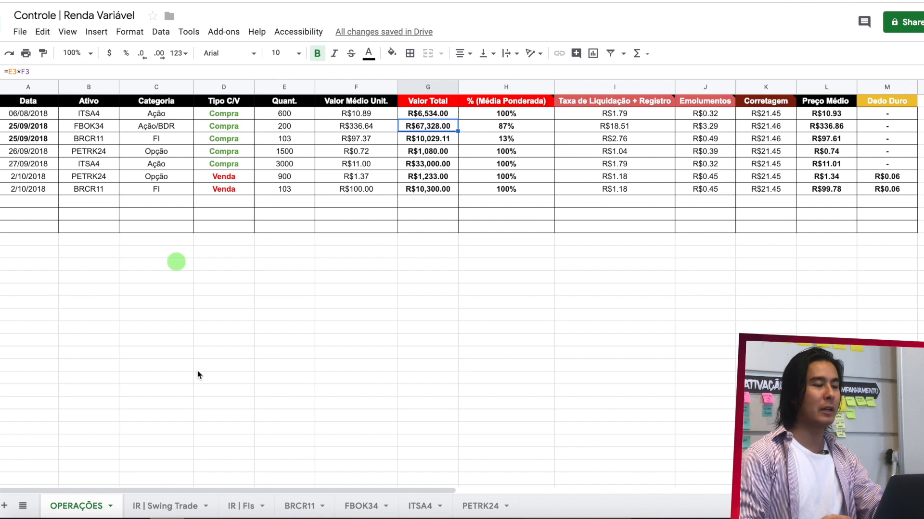
pyautogui.click(299, 505)
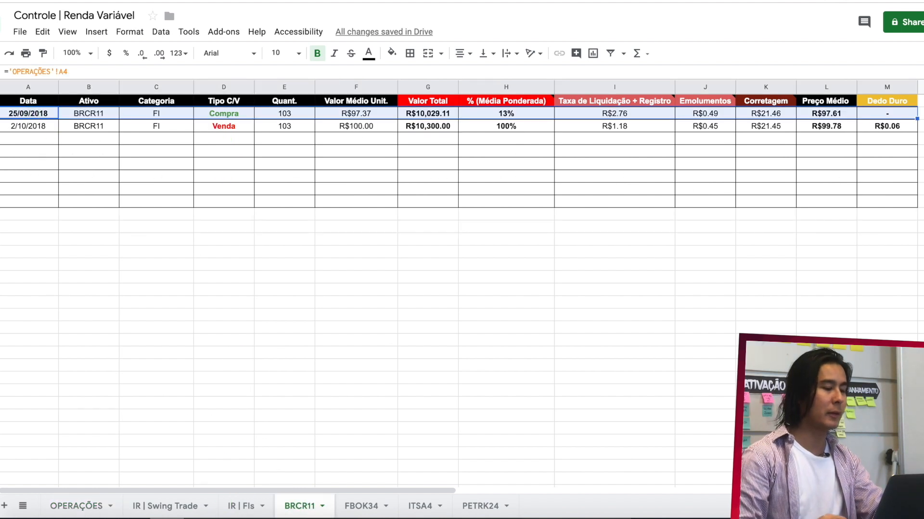
pyautogui.click(72, 506)
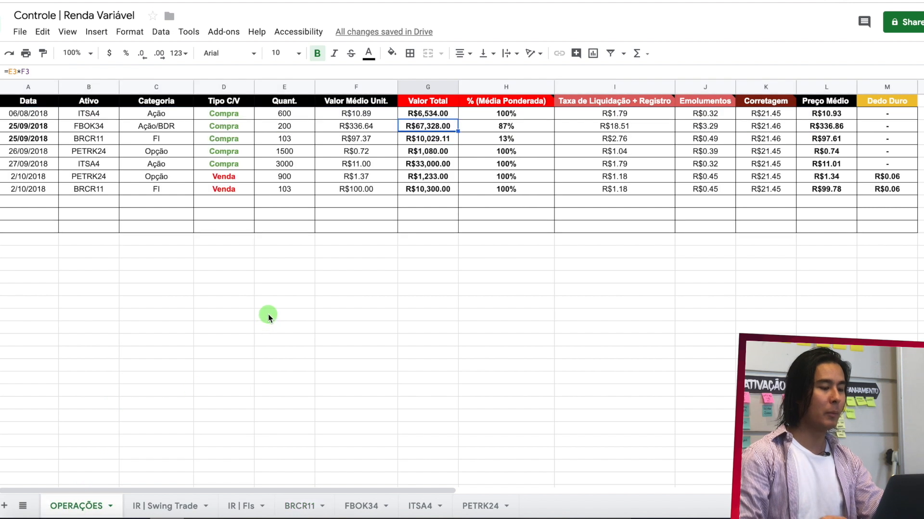
# - Add a current-position row below the sale in the BRCR11 sheet, with Atual in D4 and quantity 0 in E4
pyautogui.click(299, 505)
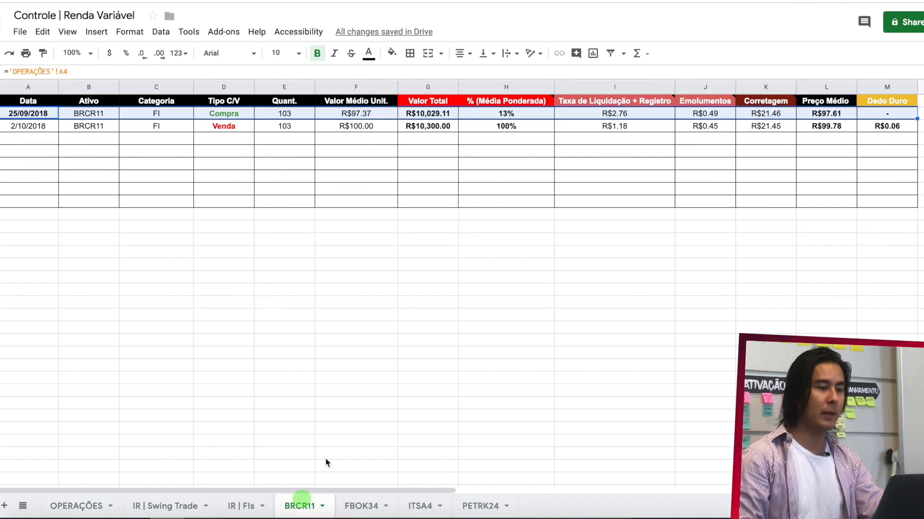
pyautogui.click(505, 128)
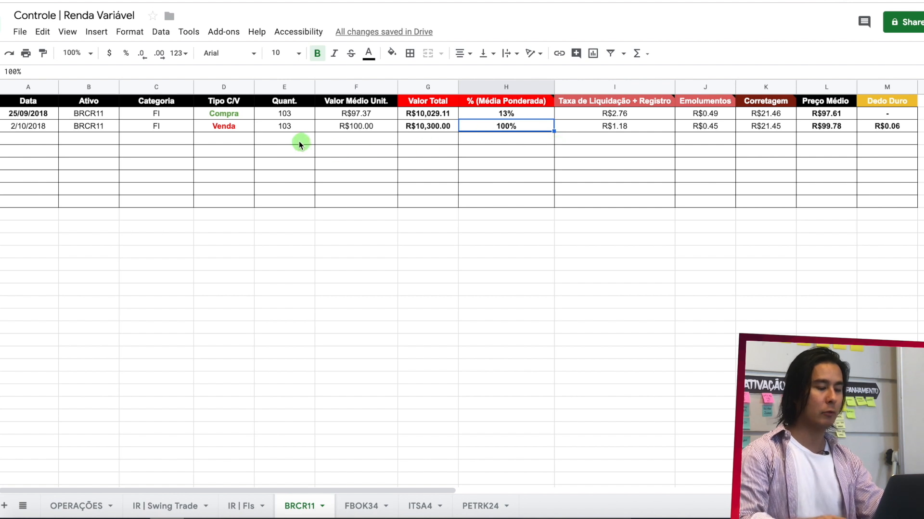
pyautogui.click(233, 141)
pyautogui.write('Atual')
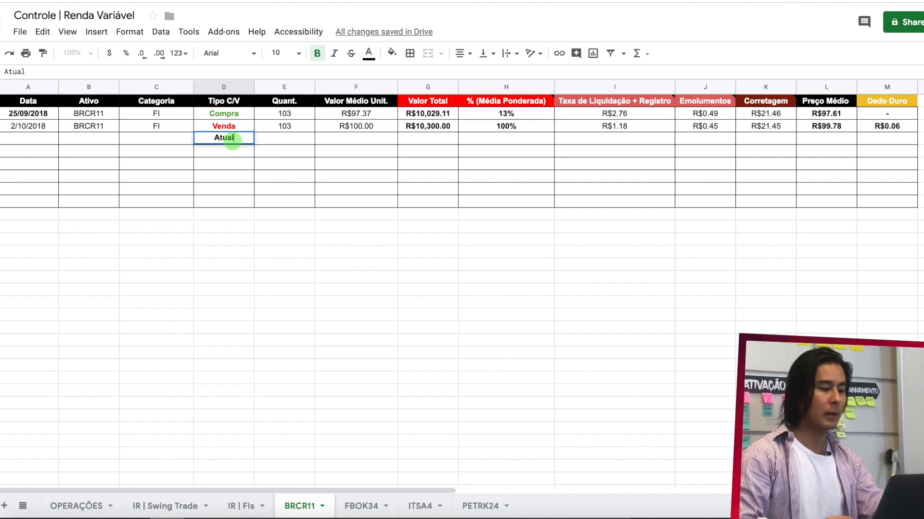
pyautogui.press('Return')
pyautogui.click(286, 139)
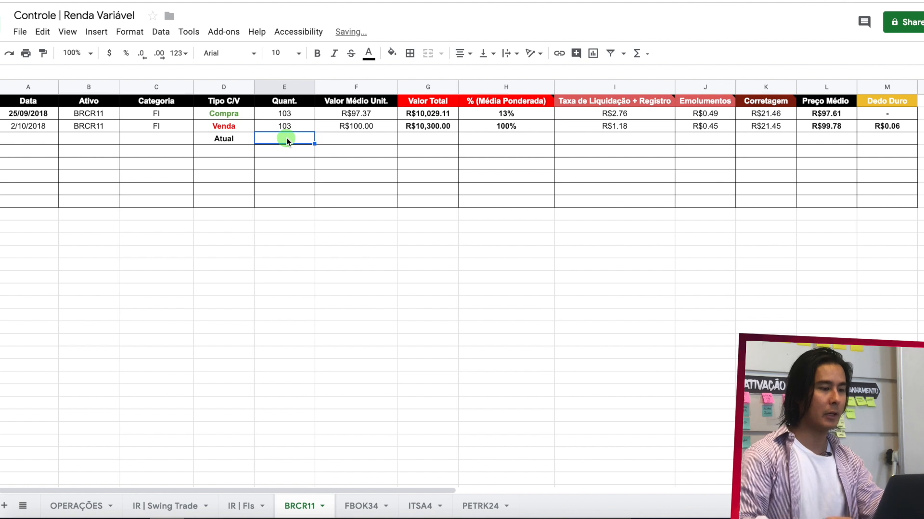
pyautogui.write('0')
pyautogui.click(582, 139)
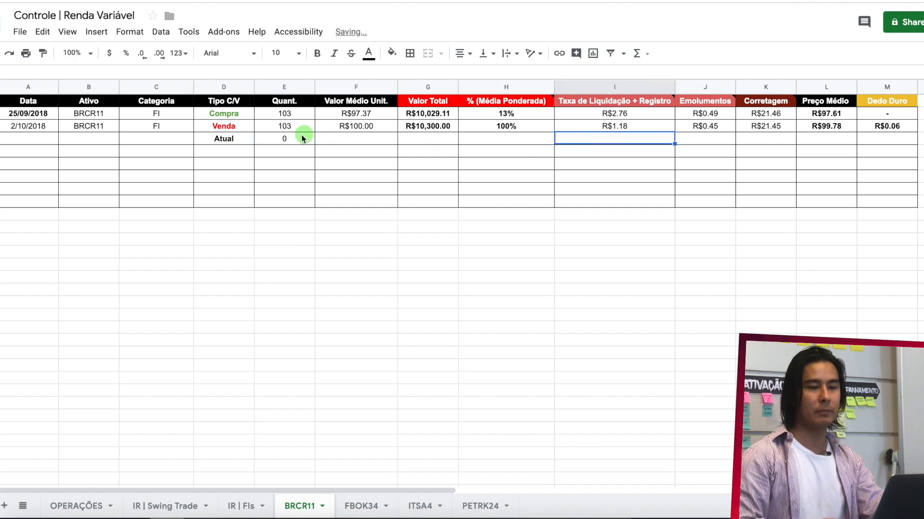
pyautogui.moveTo(357, 130)
pyautogui.mouseDown()
pyautogui.moveTo(842, 151)
pyautogui.moveTo(875, 165)
pyautogui.moveTo(837, 138)
pyautogui.mouseUp()
pyautogui.click(392, 53)
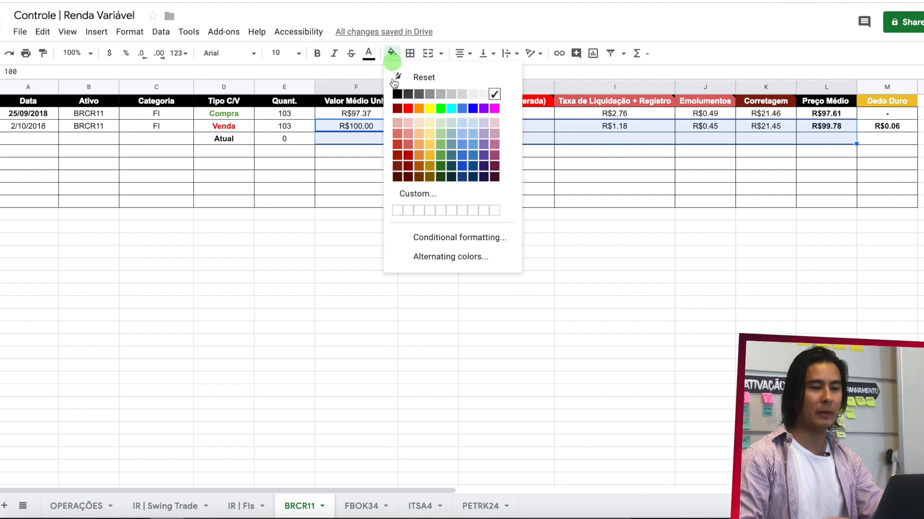
pyautogui.click(396, 94)
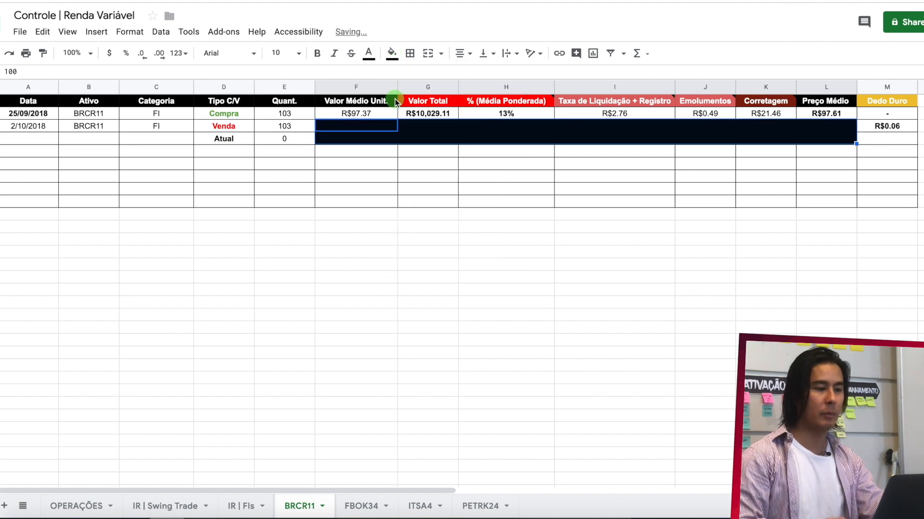
pyautogui.hotkey('ctrl', 'z')
# - Fill F4:L4 of the Atual row in the BRCR11 sheet with black
pyautogui.moveTo(348, 138); pyautogui.dragTo(824, 139)
pyautogui.click(392, 53)
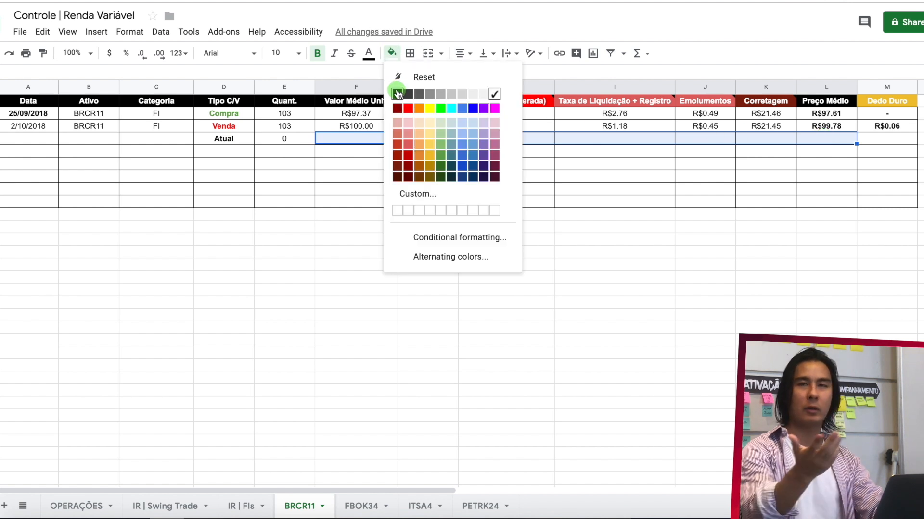
pyautogui.click(397, 94)
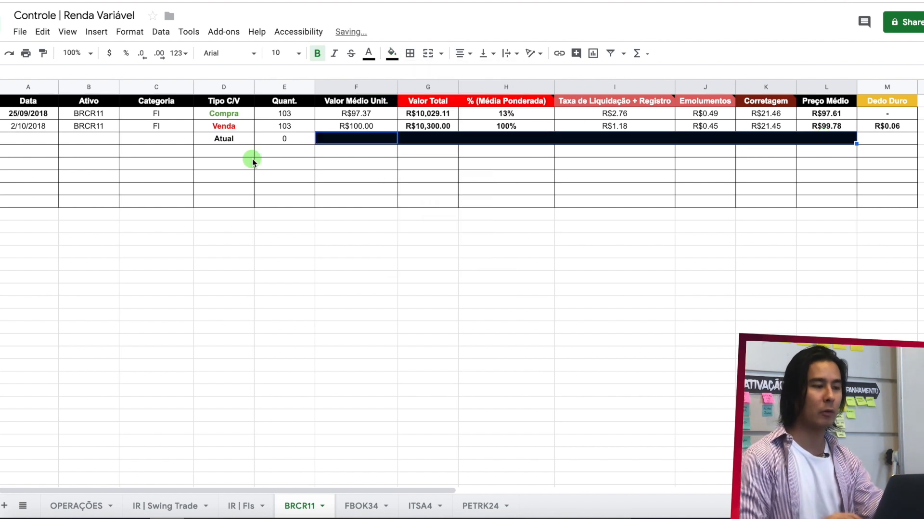
pyautogui.click(347, 176)
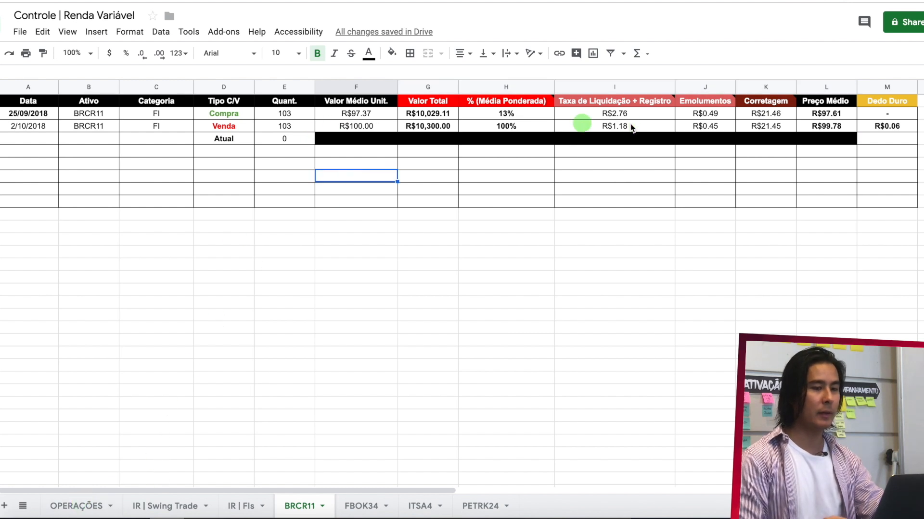
# - Copy the BRCR11 sale row A3:M3 into the IR | FIs sheet, starting at A2
pyautogui.moveTo(880, 126); pyautogui.dragTo(46, 128)
pyautogui.hotkey('ctrl', 'c')
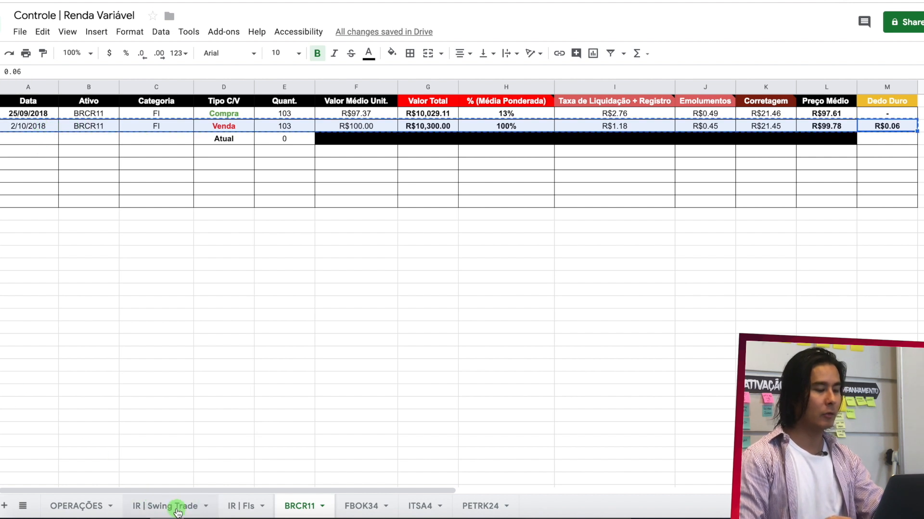
pyautogui.click(250, 509)
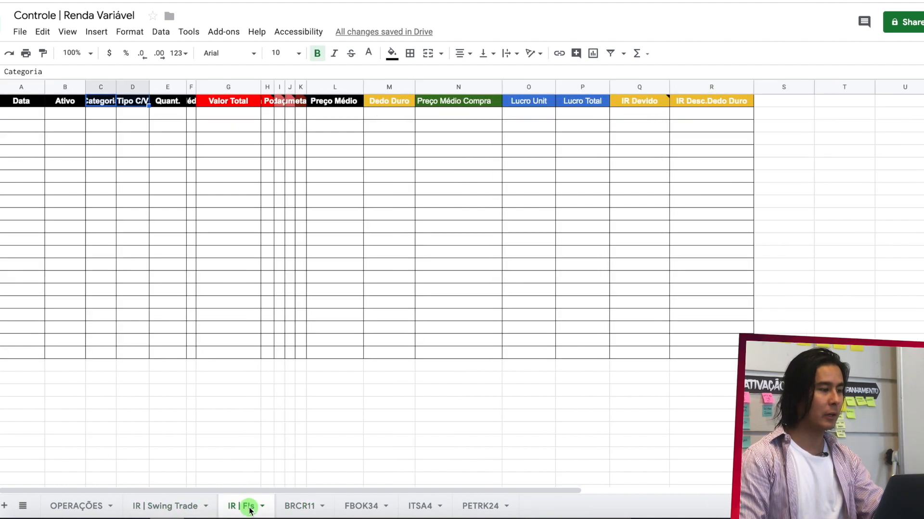
pyautogui.click(26, 113)
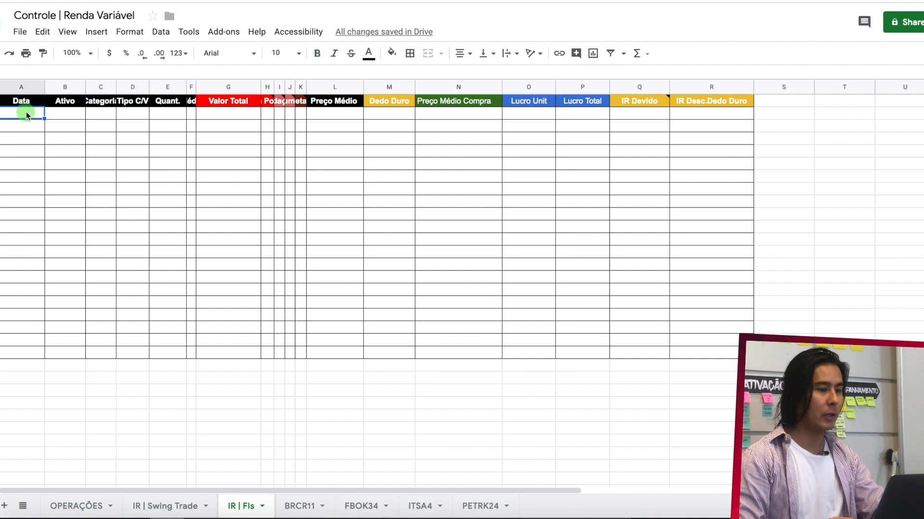
pyautogui.hotkey('ctrl', 'v')
# - Set Preço Médio Compra in N2 of IR | FIs to the BRCR11 purchase's average price with =BRCR11!L2
pyautogui.click(485, 114)
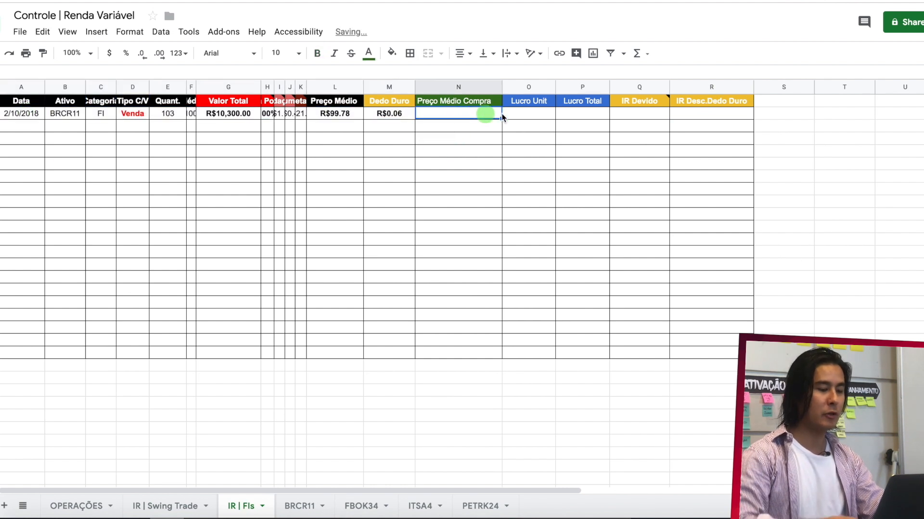
pyautogui.write('=')
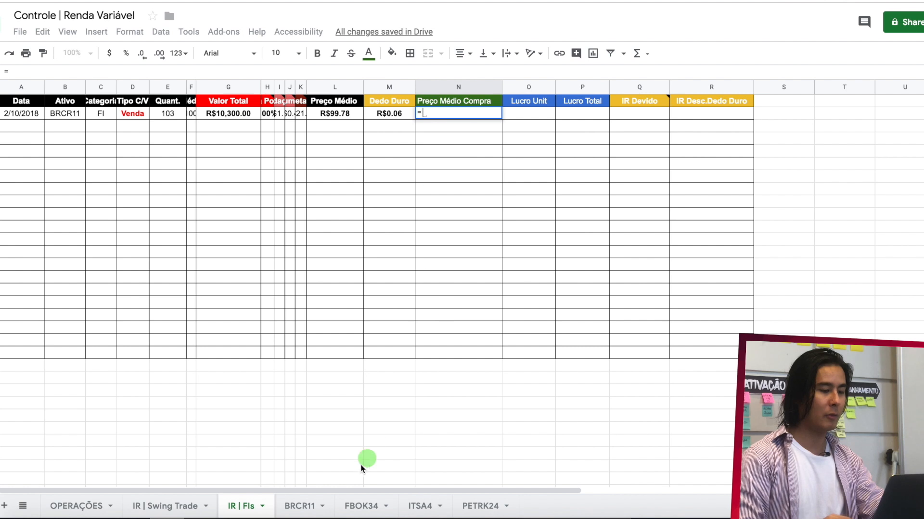
pyautogui.click(299, 506)
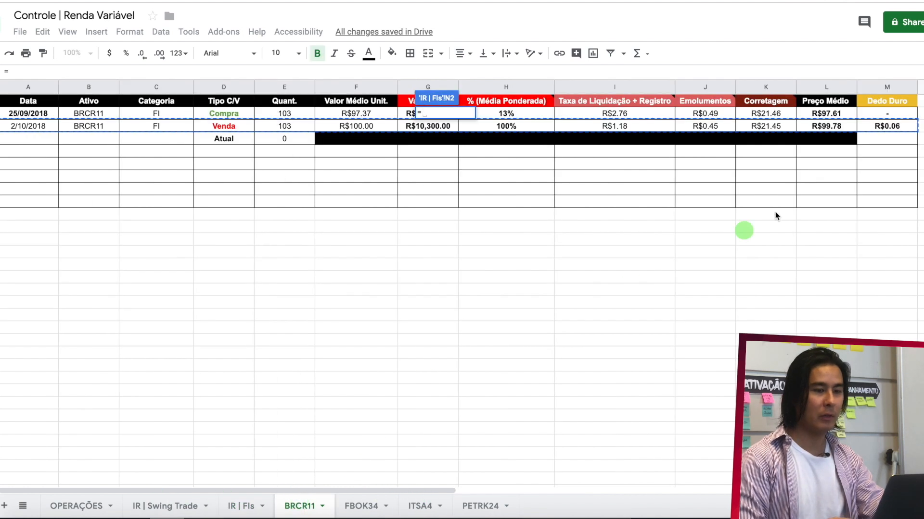
pyautogui.click(845, 115)
pyautogui.press('Return')
# - Calculate Lucro Unit in O2 of IR | FIs with the formula =L2-N2
pyautogui.click(529, 113)
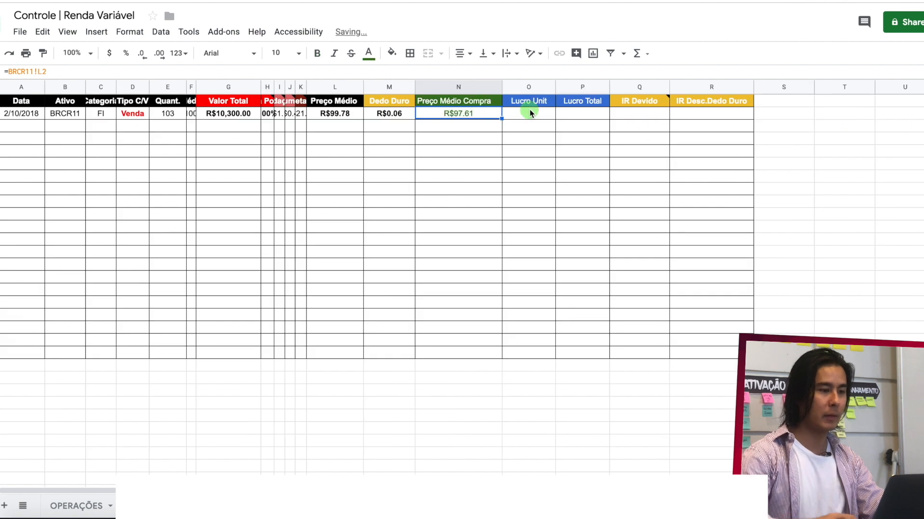
pyautogui.write('=')
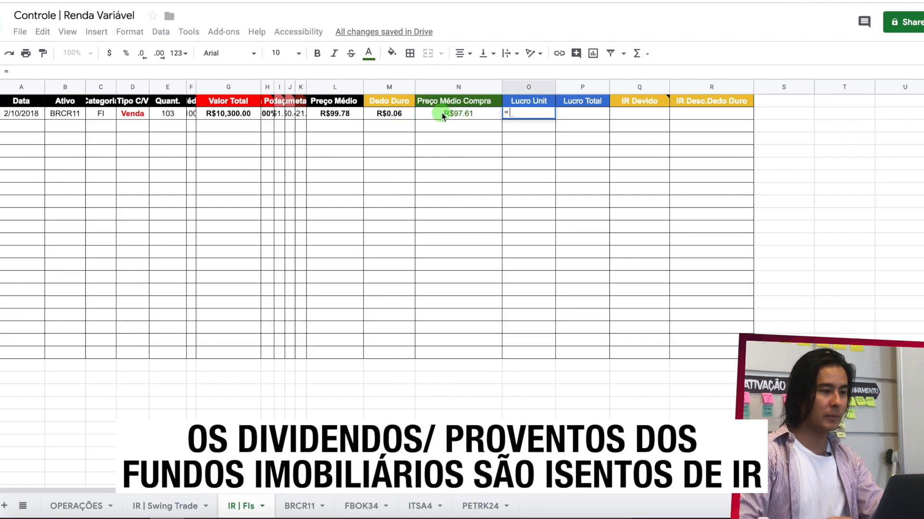
pyautogui.click(352, 117)
pyautogui.write('-')
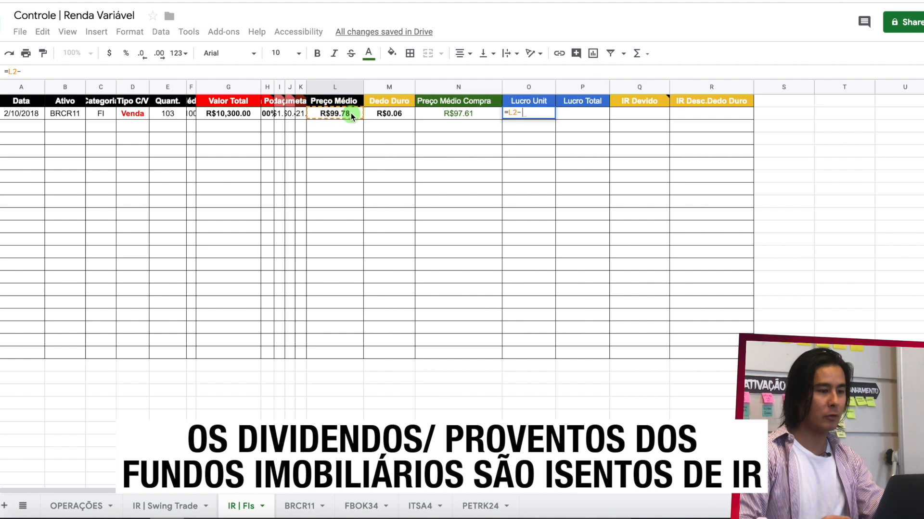
pyautogui.click(478, 115)
pyautogui.press('Return')
# - Calculate Lucro Total in P2 by multiplying unit profit by quantity with =O2*E2
pyautogui.click(563, 113)
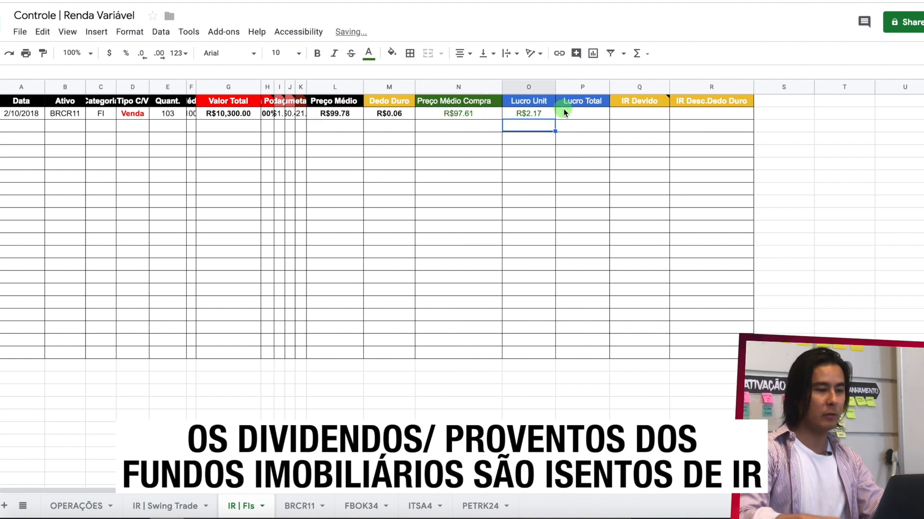
pyautogui.write('=O2')
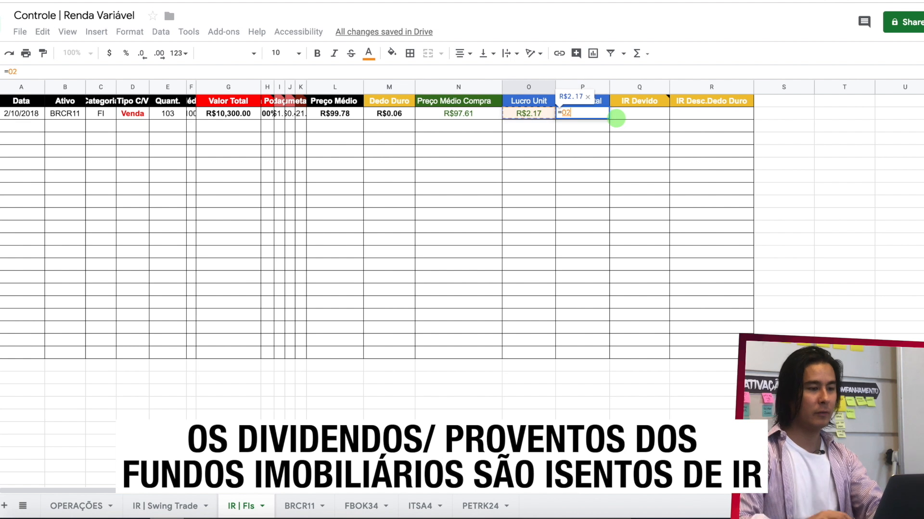
pyautogui.write('*')
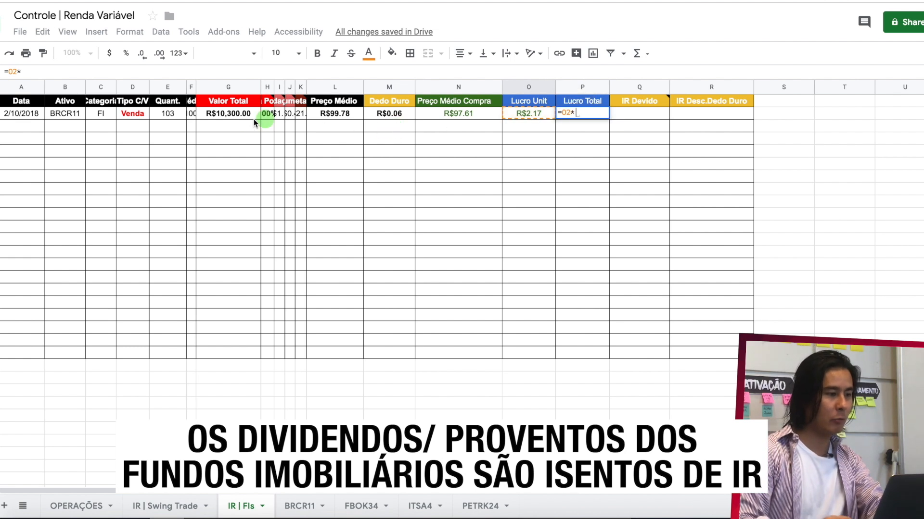
pyautogui.click(175, 114)
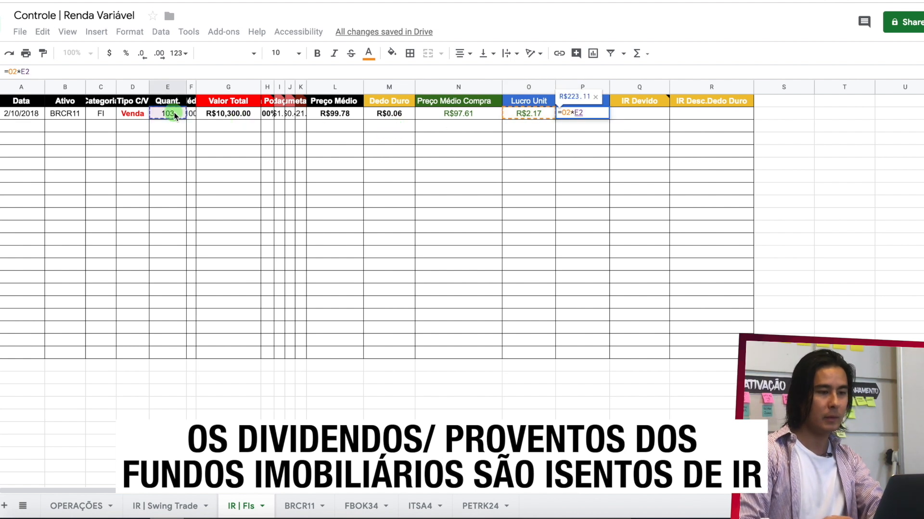
pyautogui.press('Return')
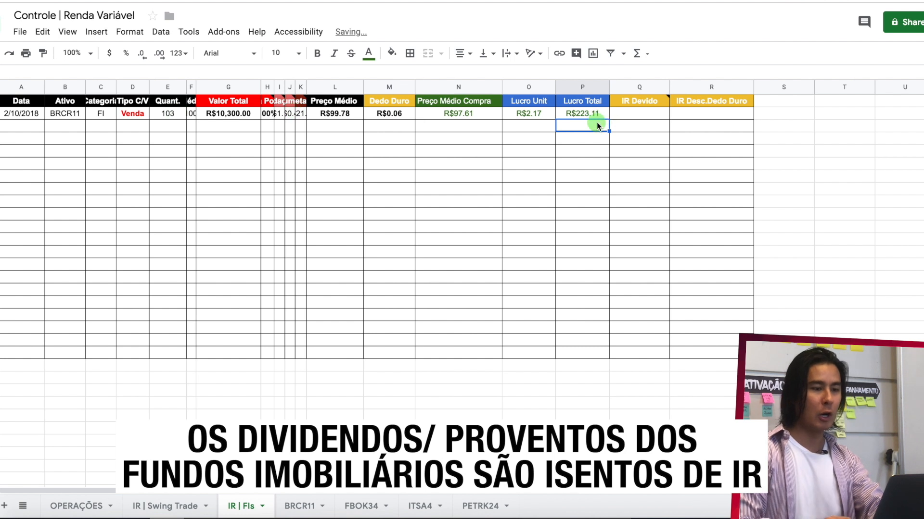
# - Calculate IR Devido in Q2 as 20% of the total profit with =20%*P2
pyautogui.click(644, 114)
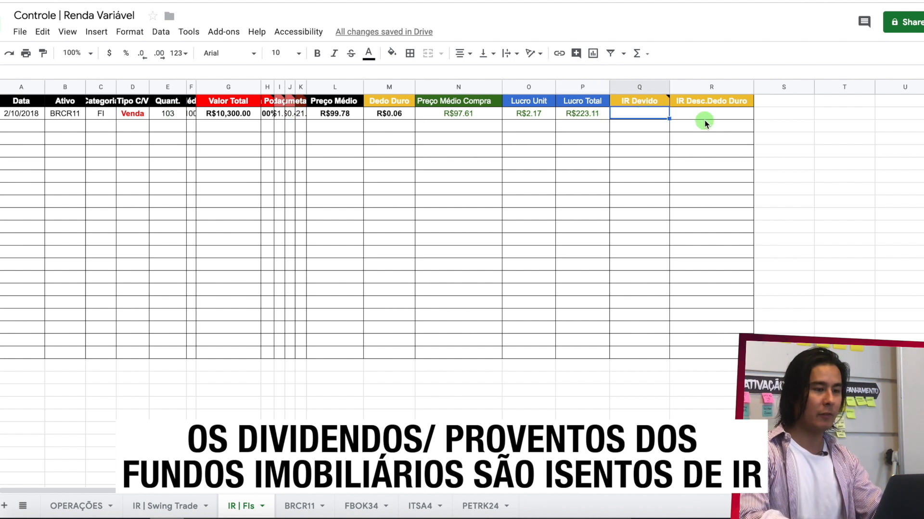
pyautogui.write('20')
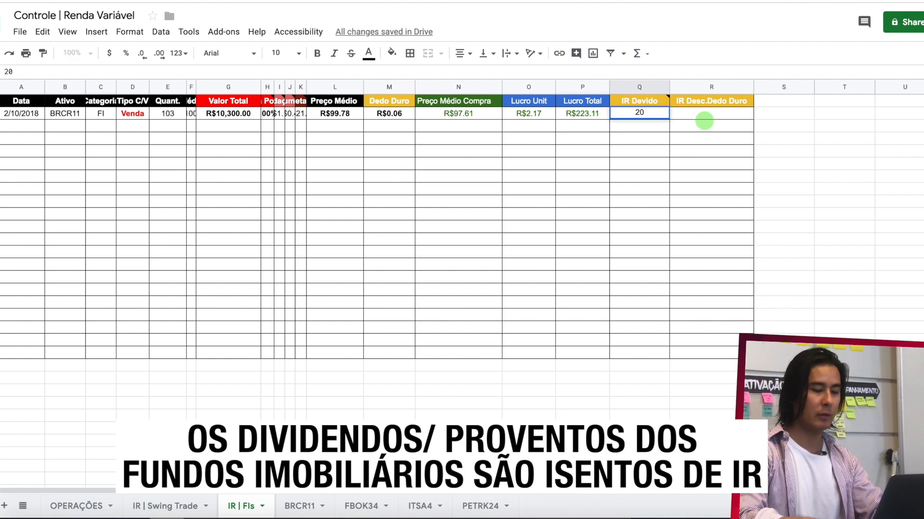
pyautogui.write('=20%')
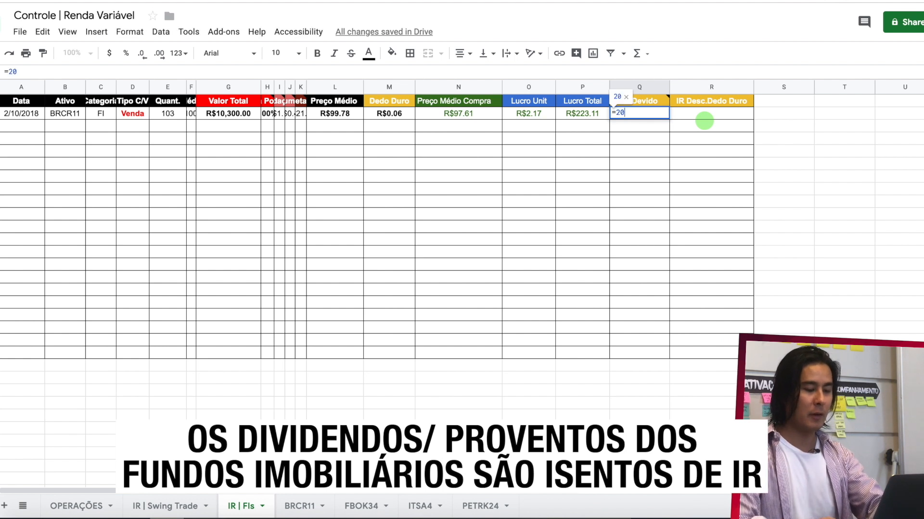
pyautogui.write('*')
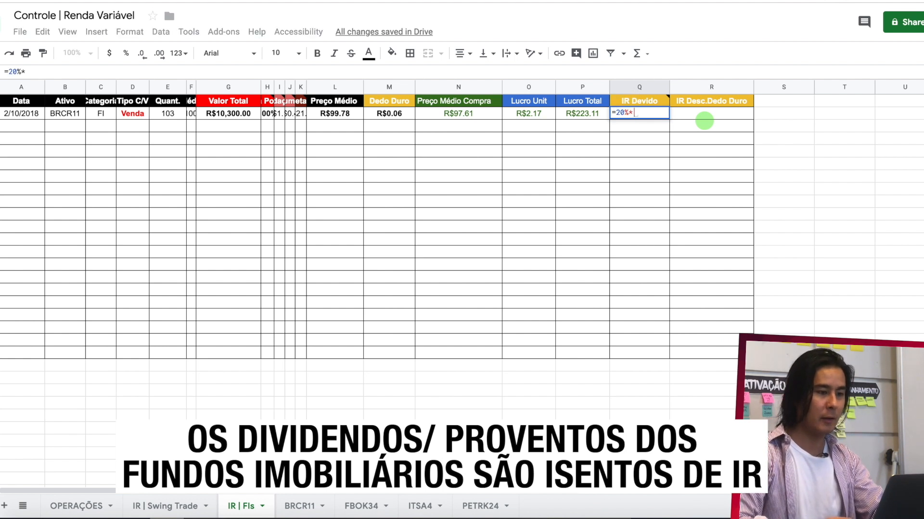
pyautogui.click(585, 114)
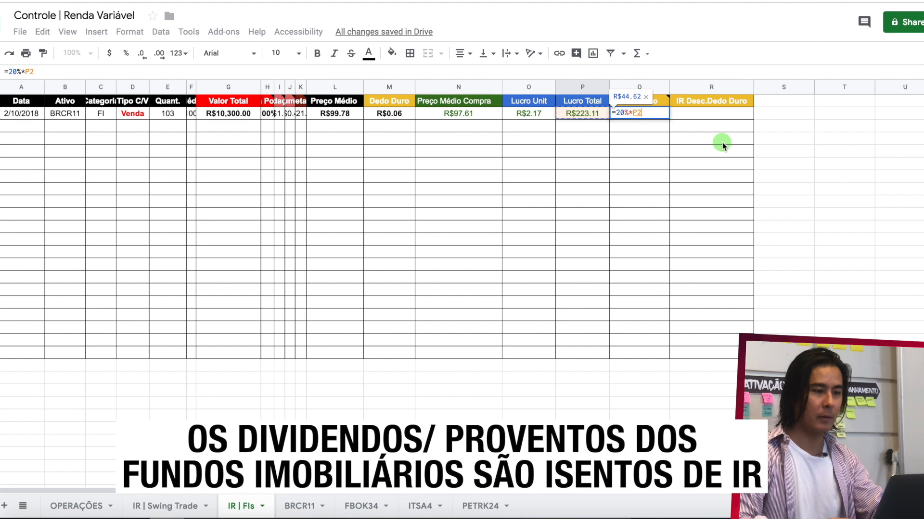
pyautogui.press('Return')
# - Calculate IR Desc.Dedo Duro in R2 of IR | FIs by subtracting Dedo Duro from IR Devido with =Q2-M2
pyautogui.click(703, 114)
pyautogui.write('=')
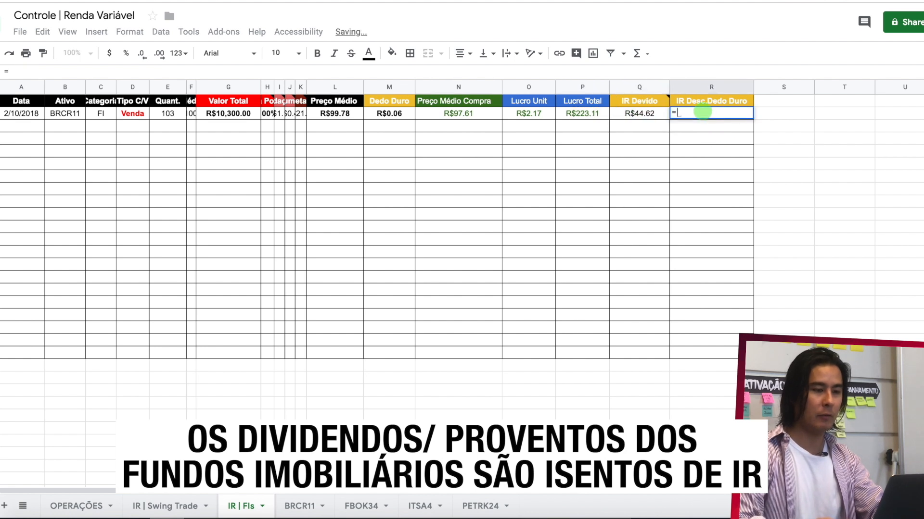
pyautogui.press('Left')
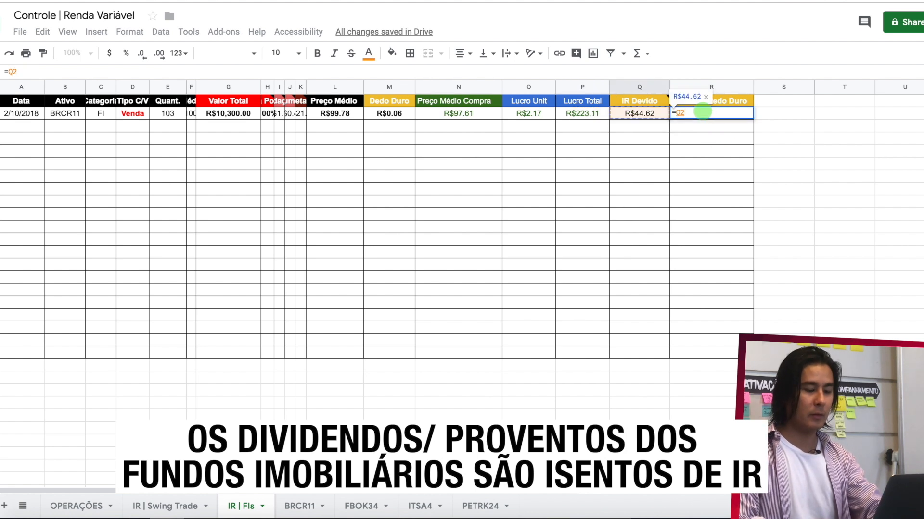
pyautogui.write('-')
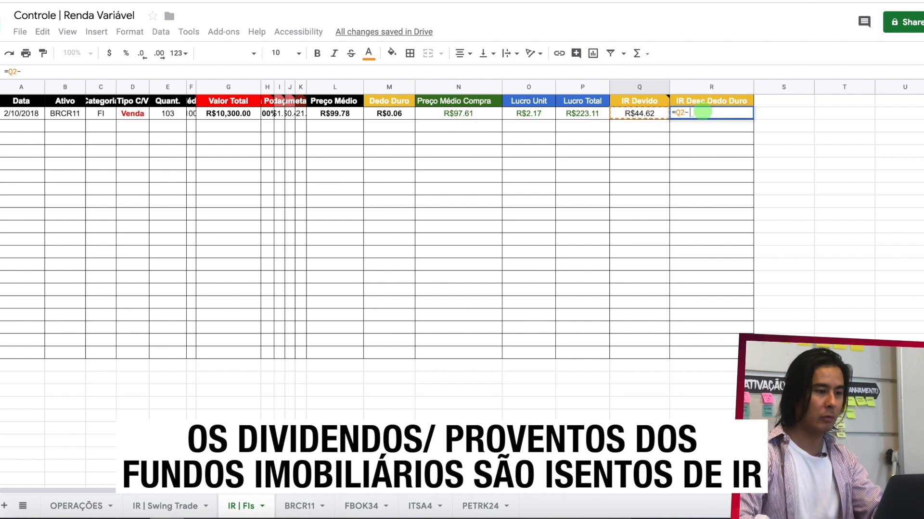
pyautogui.click(390, 113)
pyautogui.press('Return')
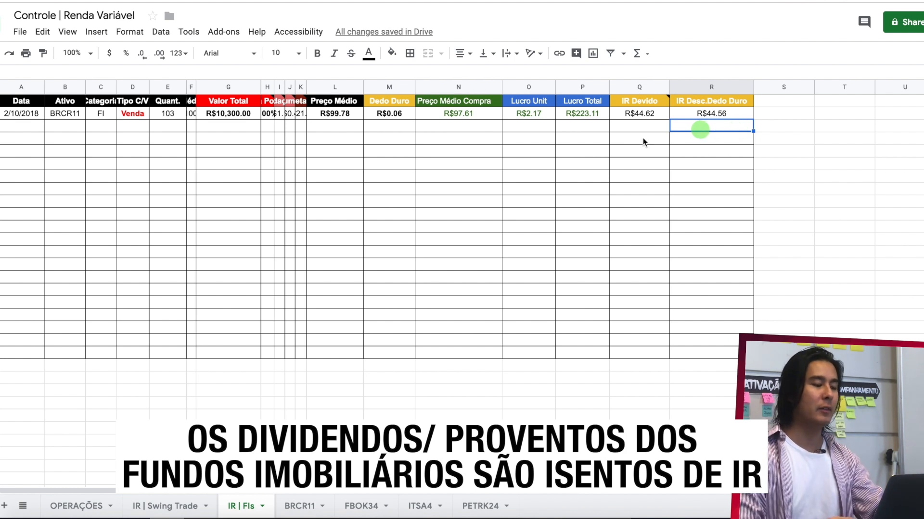
pyautogui.click(181, 504)
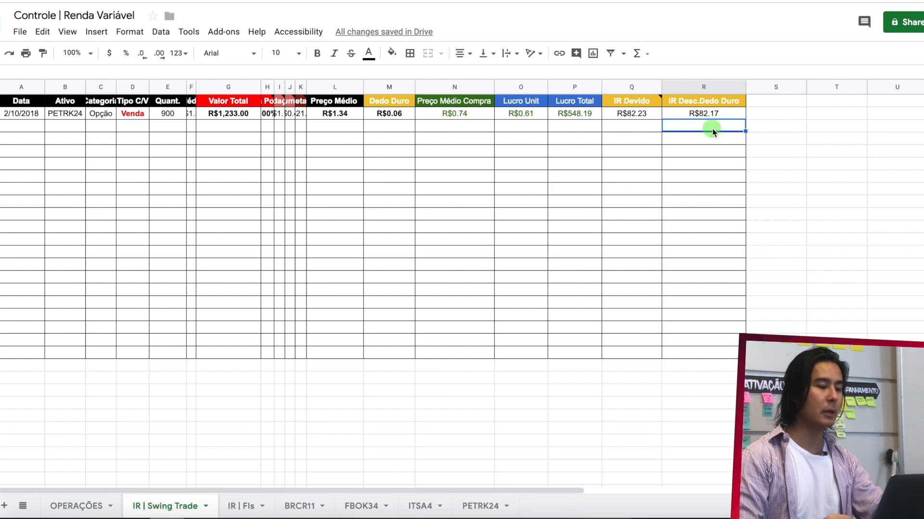
pyautogui.click(243, 505)
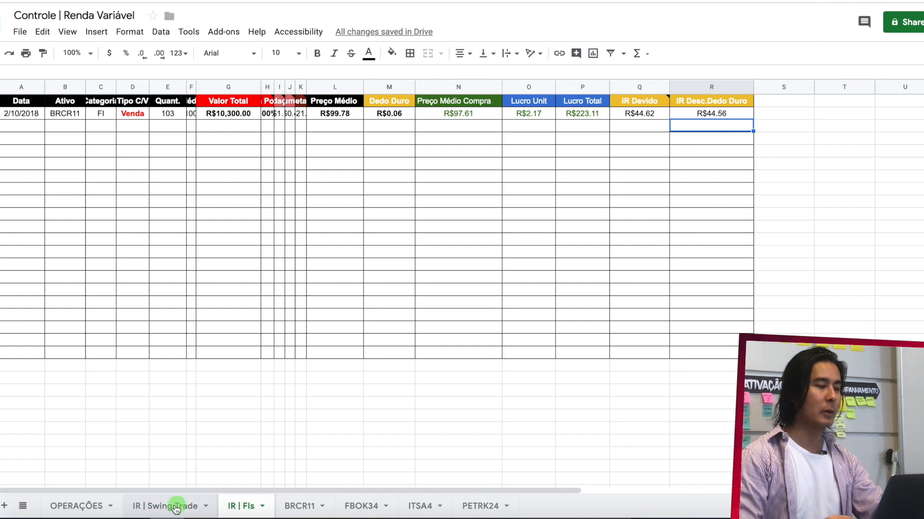
pyautogui.click(176, 506)
# - Copy the BRCR11 sale row in OPERAÇÕES, columns A to M, into the empty row 9 just below it
pyautogui.click(85, 505)
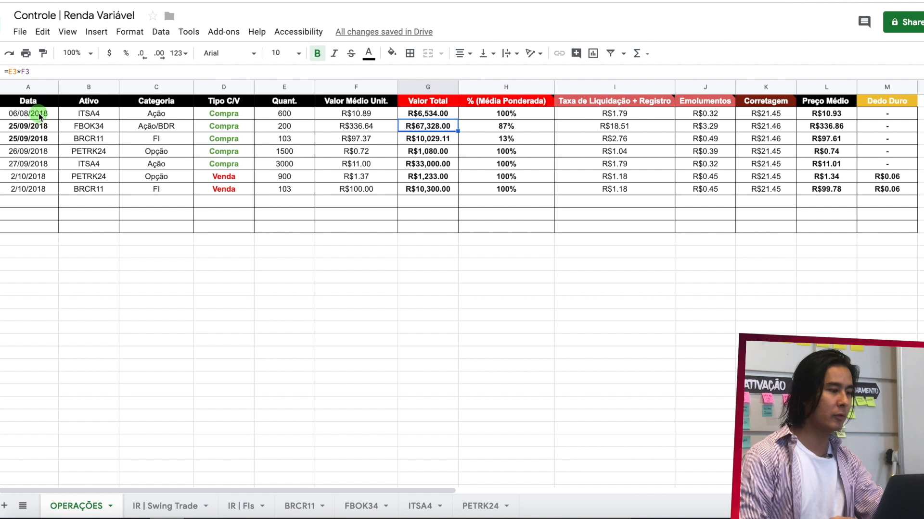
pyautogui.moveTo(34, 189); pyautogui.dragTo(876, 191)
pyautogui.hotkey('ctrl', 'c')
pyautogui.click(34, 207)
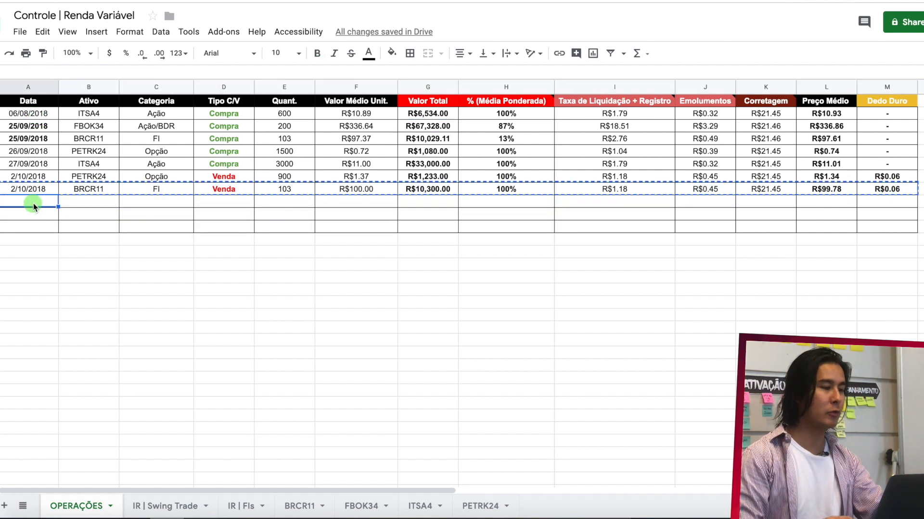
pyautogui.hotkey('ctrl', 'v')
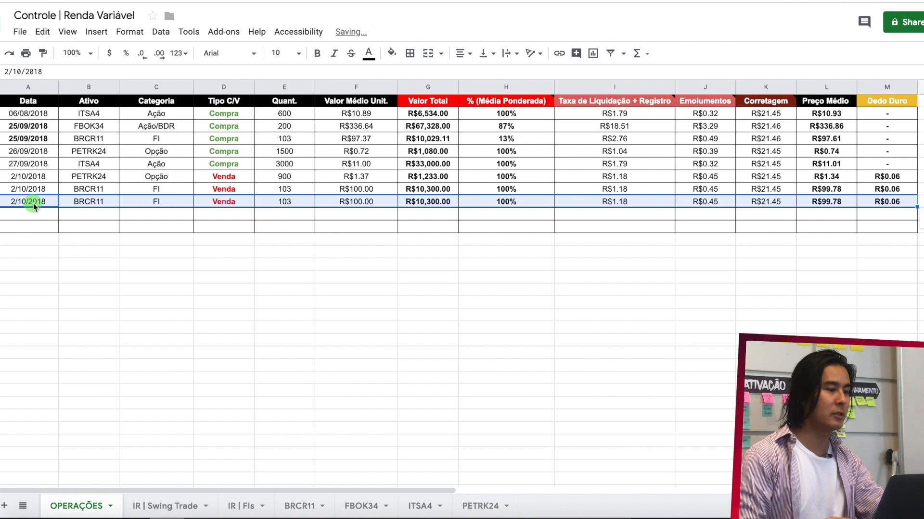
# - Change the copied sale in row 9 to Ativo ITSA4 and Categoria Ação
pyautogui.doubleClick(98, 201)
pyautogui.write('ITSA4')
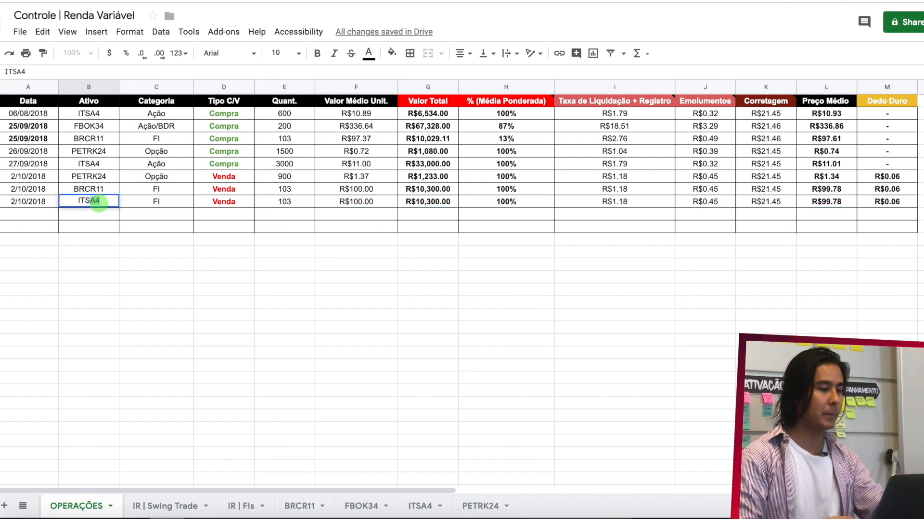
pyautogui.click(158, 203)
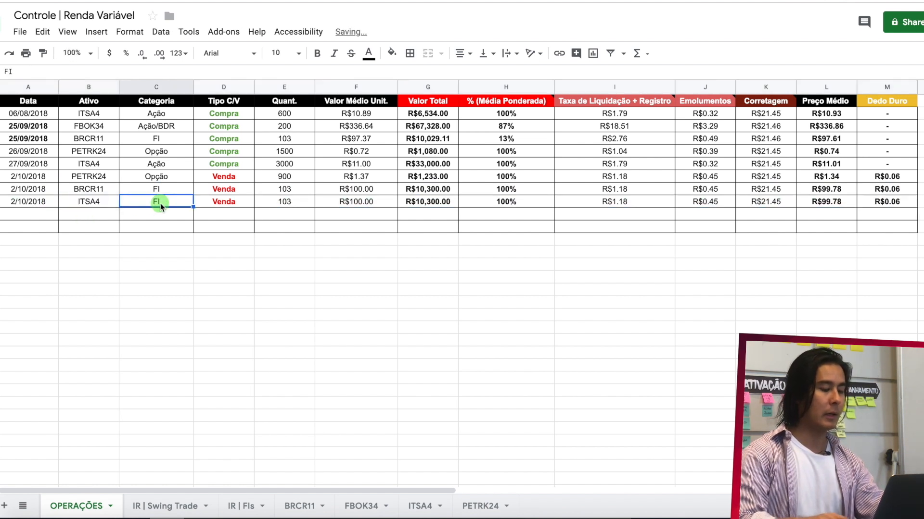
pyautogui.write('ação')
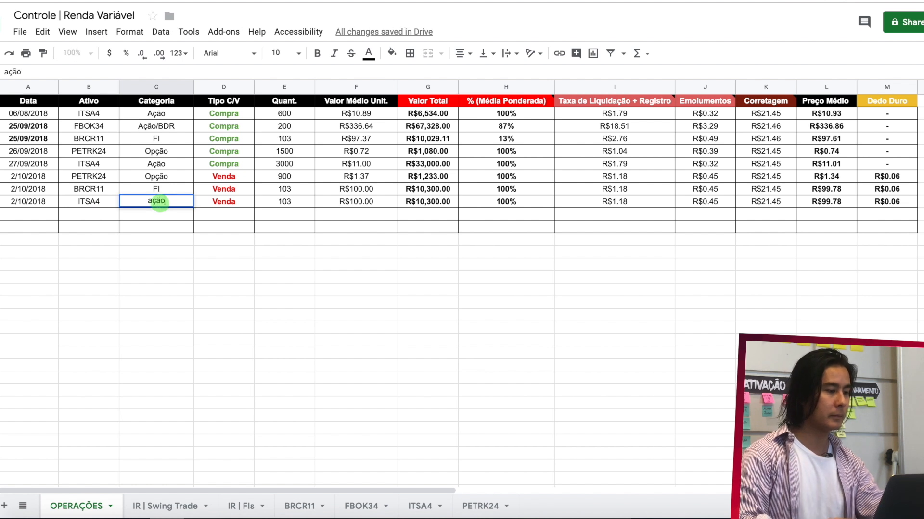
pyautogui.click(156, 199)
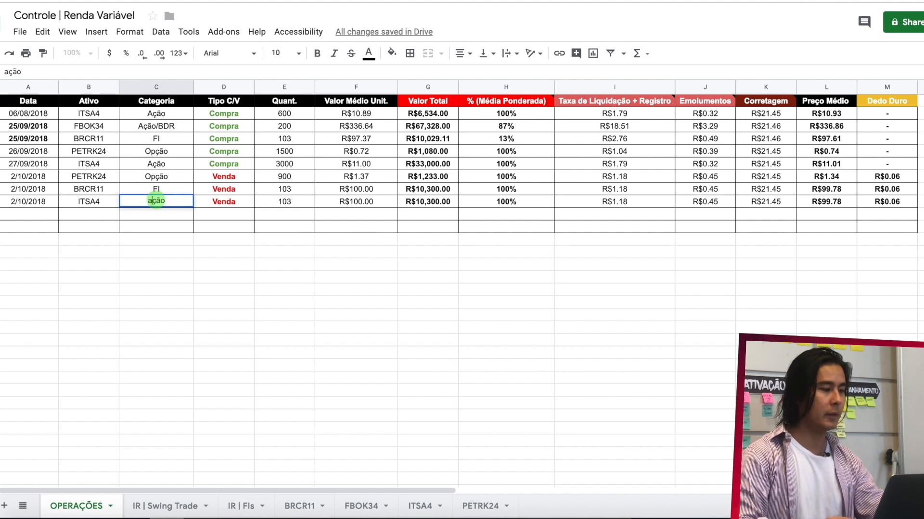
# - Set the ITSA4 sale's Quant. to 3500 and its Valor Médio Unit. to 12 in row 9
pyautogui.click(303, 203)
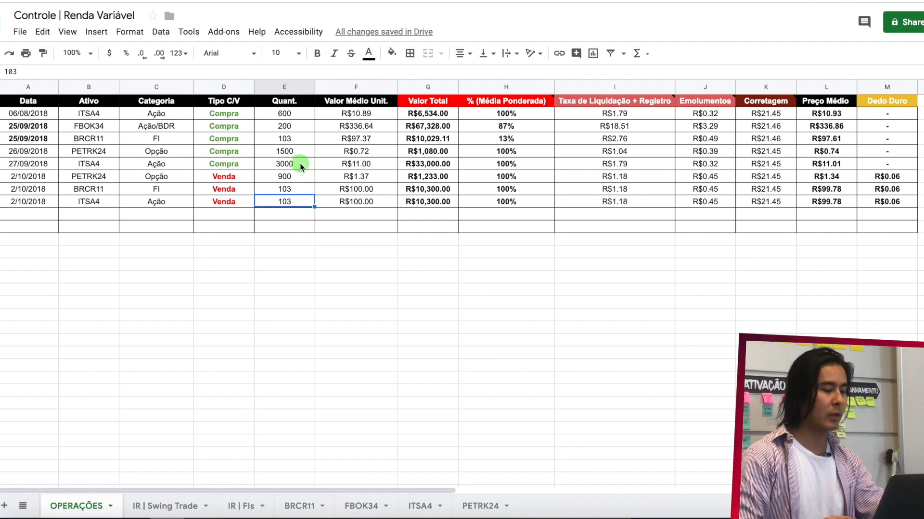
pyautogui.write('3500')
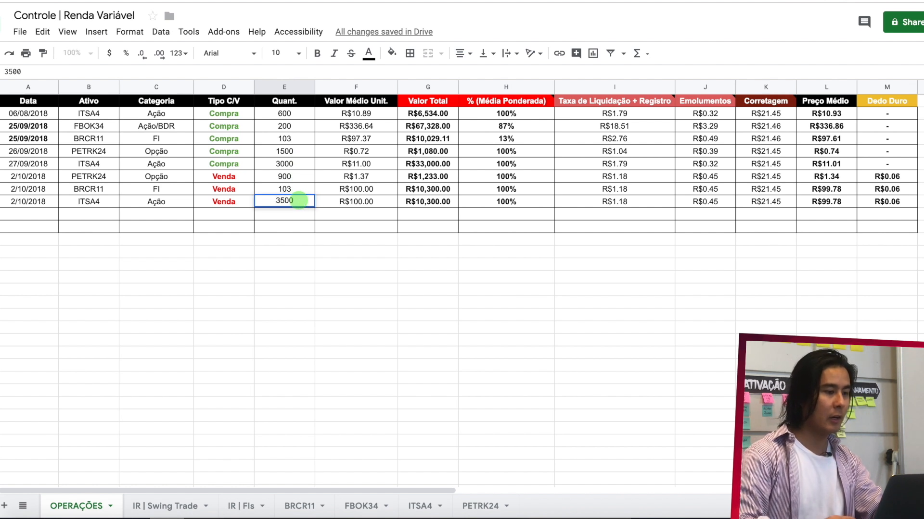
pyautogui.press('Return')
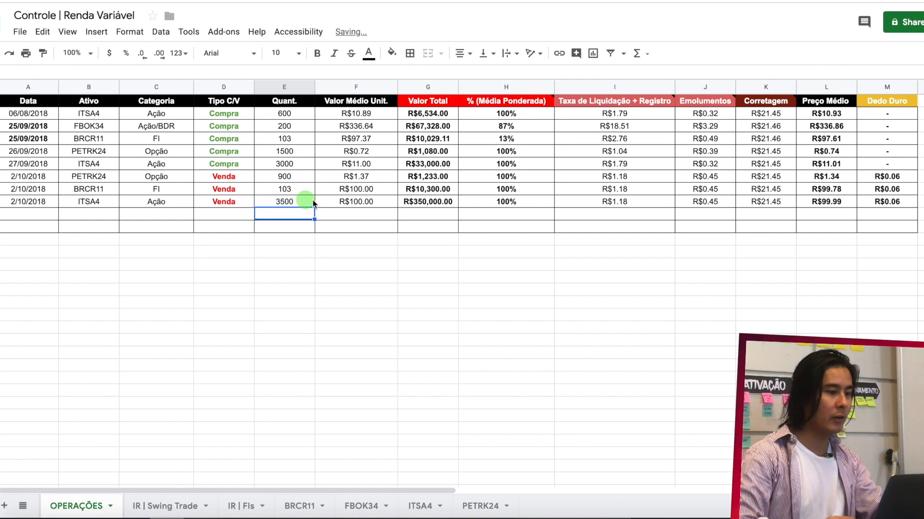
pyautogui.click(351, 201)
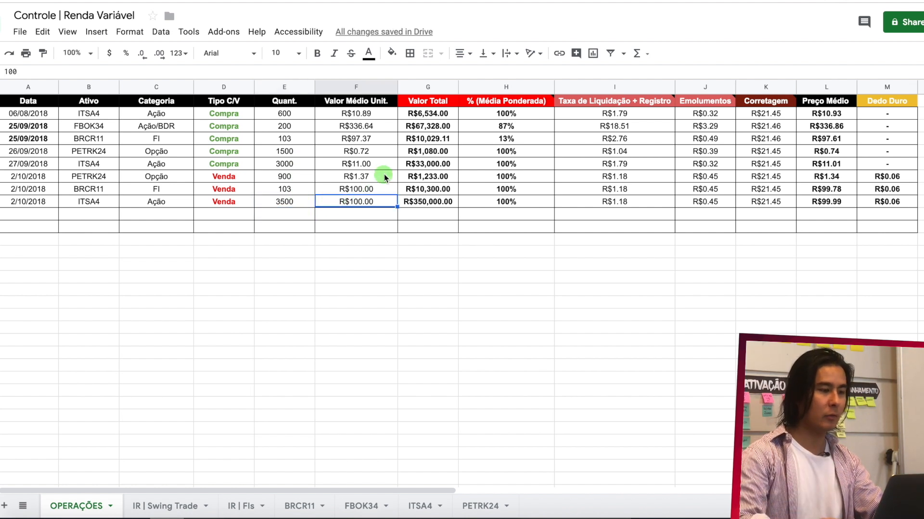
pyautogui.write('12')
pyautogui.press('Return')
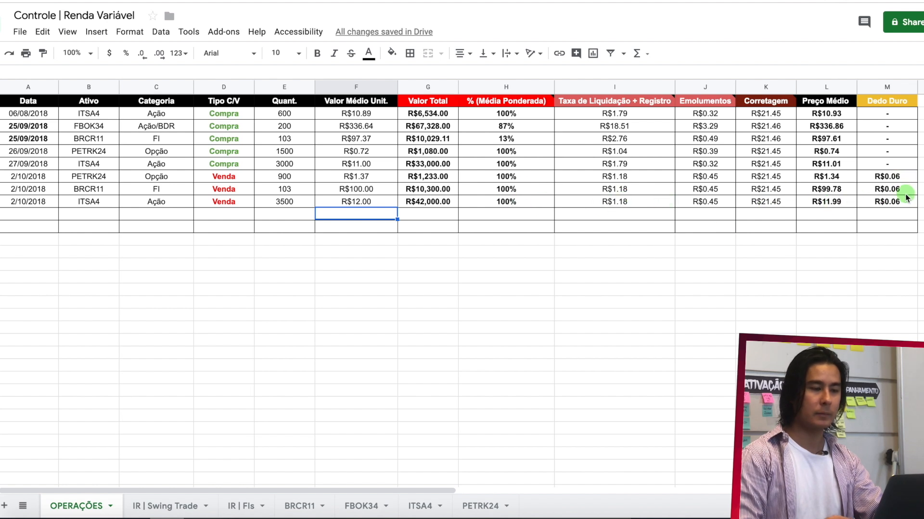
# - Copy the ITSA4 sale row from OPERAÇÕES into row 5 of the ITSA4 sheet, below the Atual row
pyautogui.moveTo(902, 202); pyautogui.dragTo(24, 202)
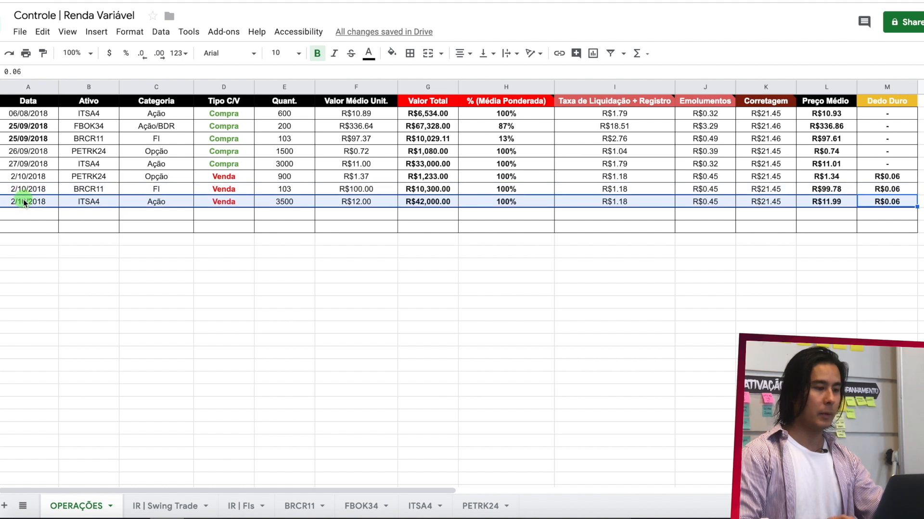
pyautogui.hotkey('ctrl', 'c')
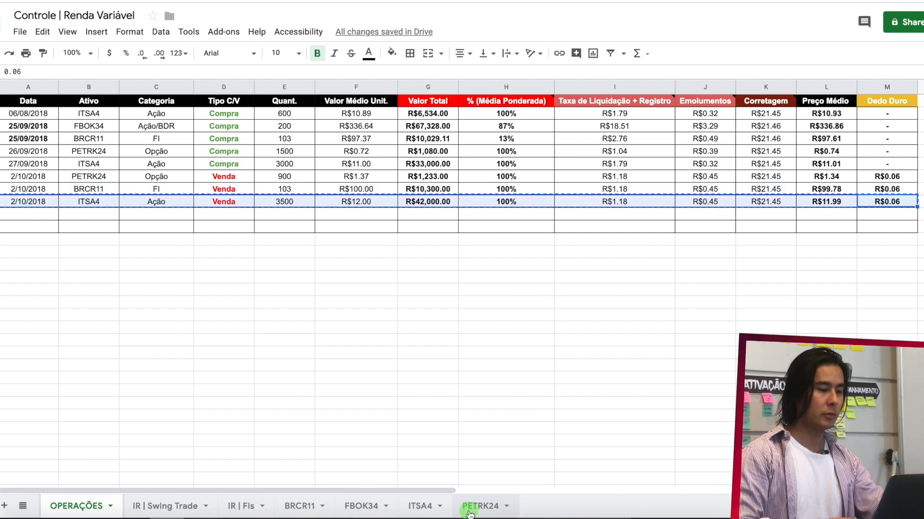
pyautogui.click(420, 506)
pyautogui.click(40, 152)
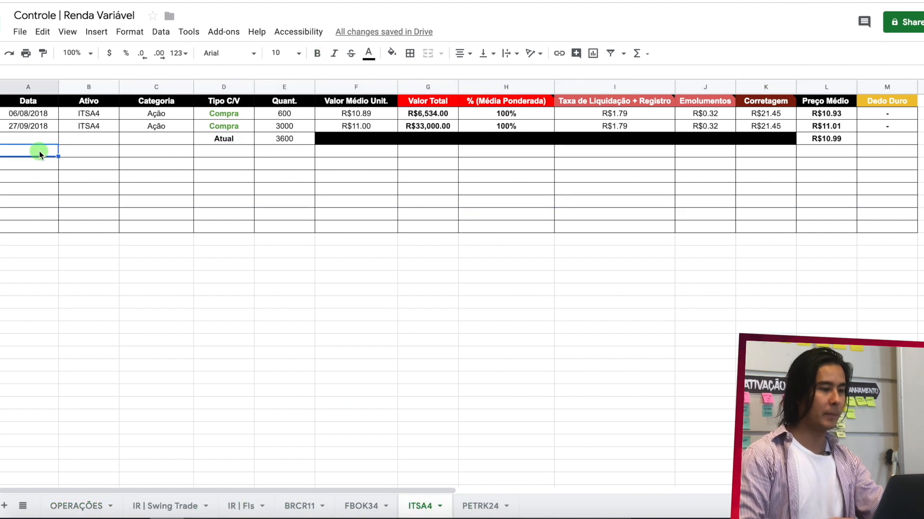
pyautogui.hotkey('ctrl', 'v')
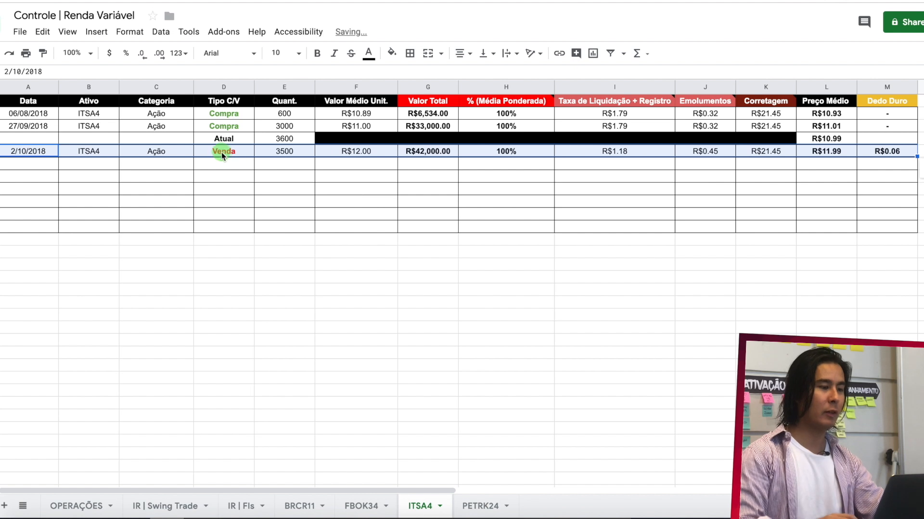
# - Add an Atual label in D6 of the ITSA4 sheet and calculate the remaining quantity in E6 with =E4-E5
pyautogui.click(225, 165)
pyautogui.write('Atual')
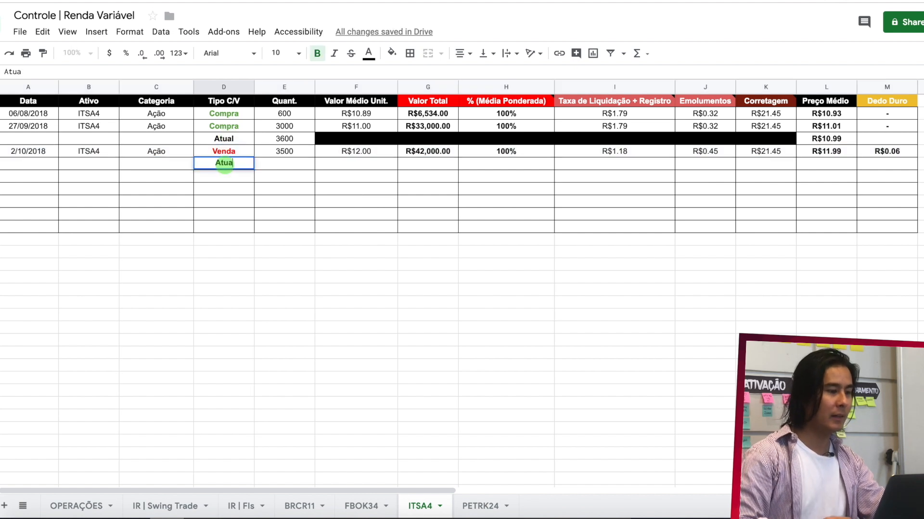
pyautogui.press('Return')
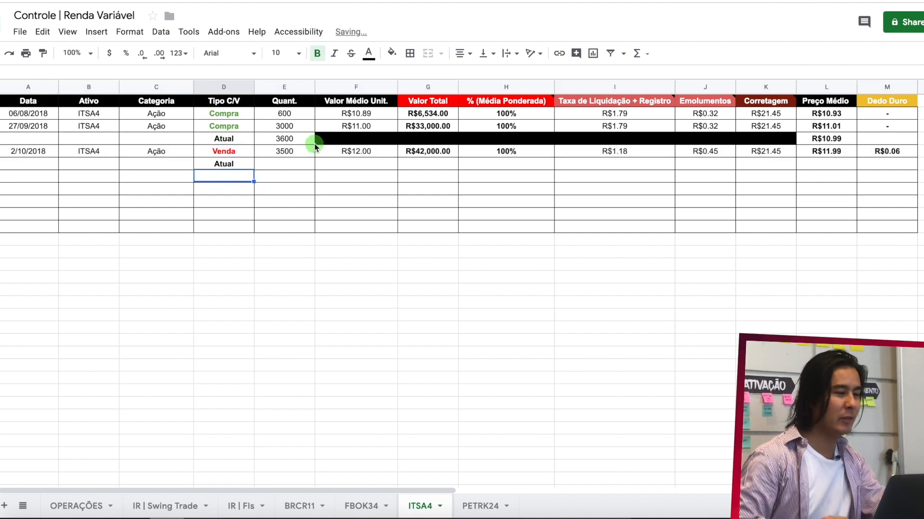
pyautogui.click(295, 162)
pyautogui.write('=')
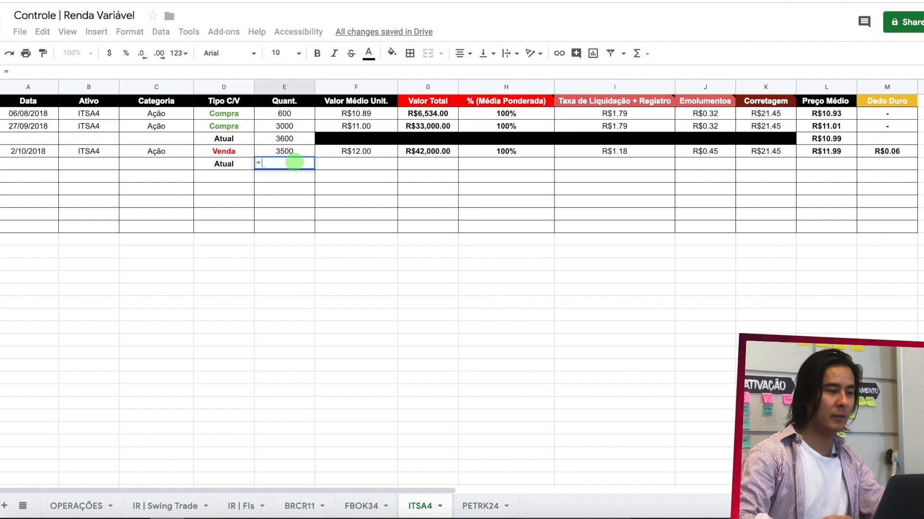
pyautogui.click(300, 138)
pyautogui.write('-')
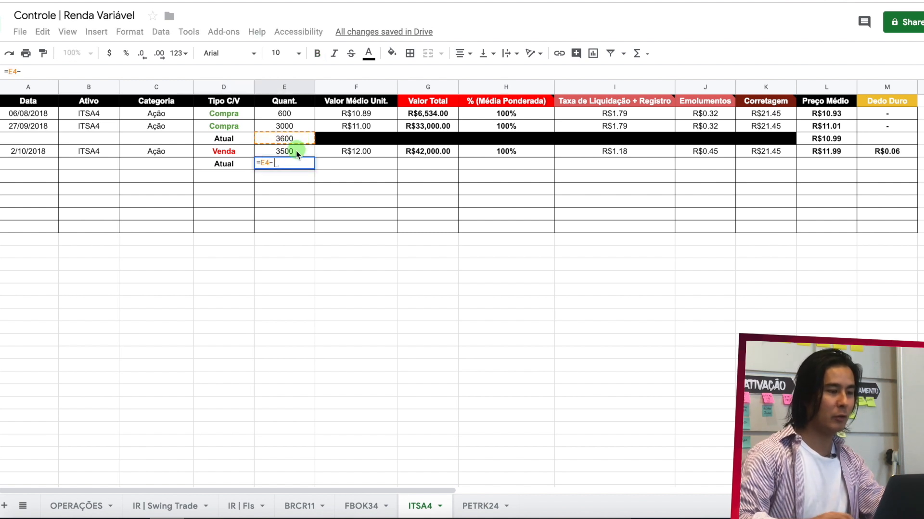
pyautogui.click(296, 151)
pyautogui.press('Return')
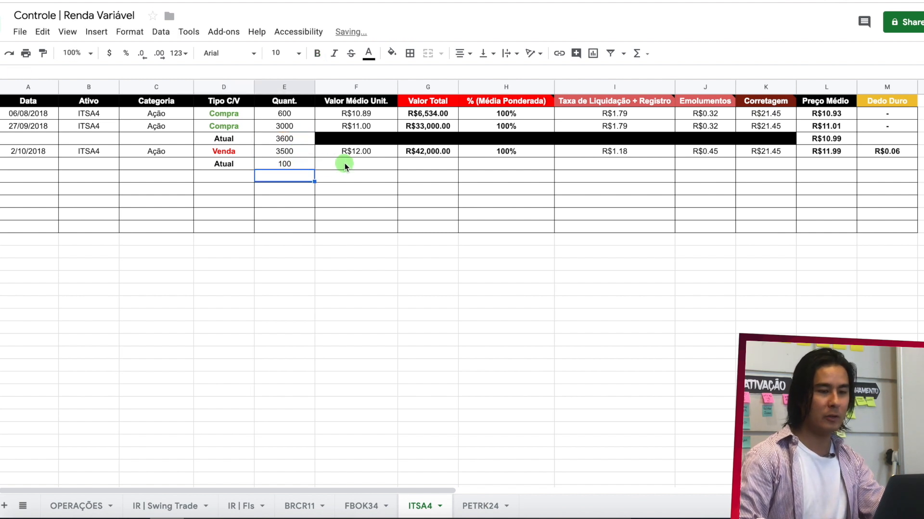
# - Fill cells F6 to K6 of the new Atual row with black
pyautogui.moveTo(345, 166); pyautogui.dragTo(769, 165)
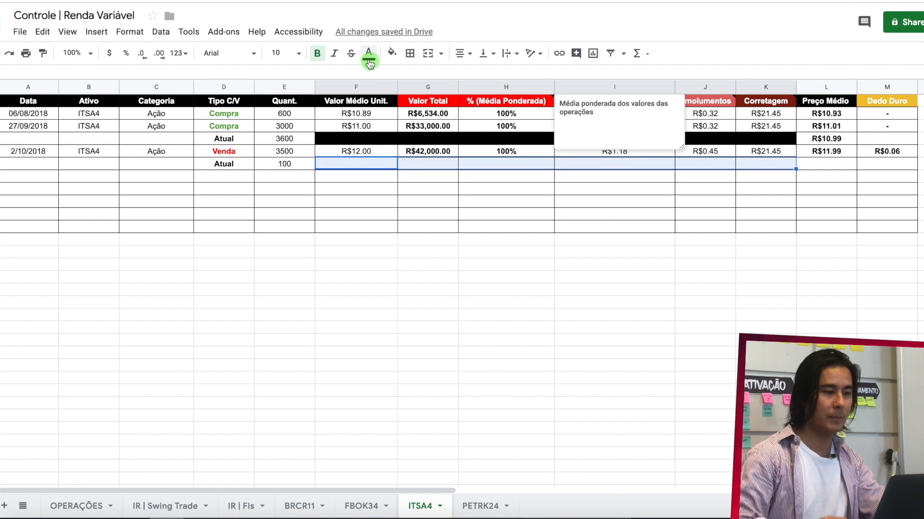
pyautogui.click(392, 53)
pyautogui.click(399, 94)
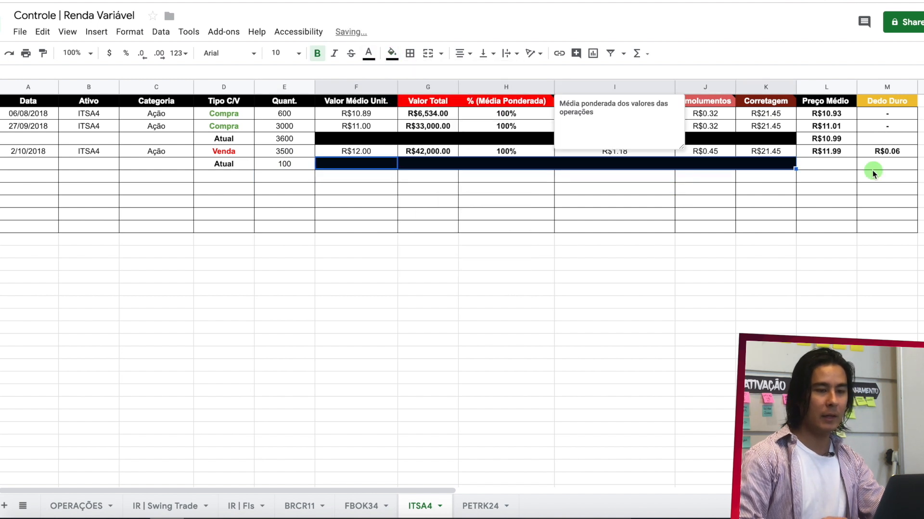
# - Set Preço Médio in L6 of the new Atual row to the previous Atual average price with =L4
pyautogui.click(839, 166)
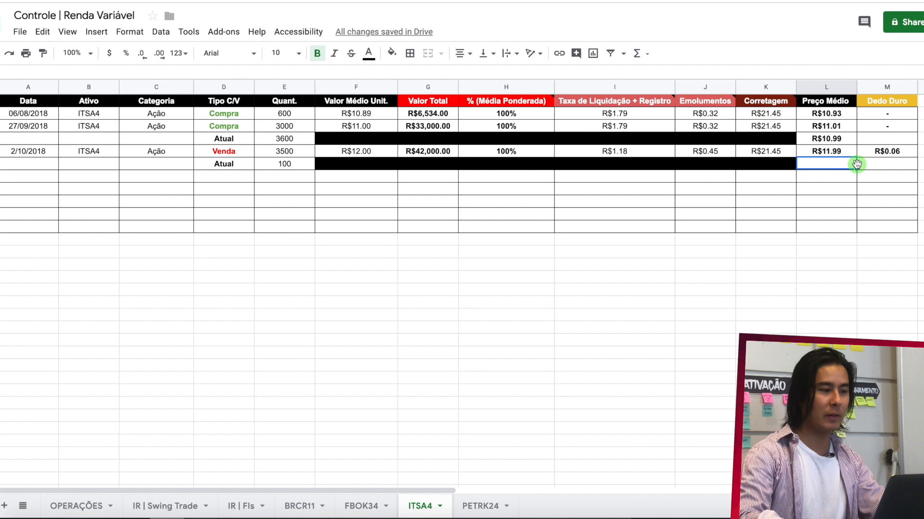
pyautogui.write('=')
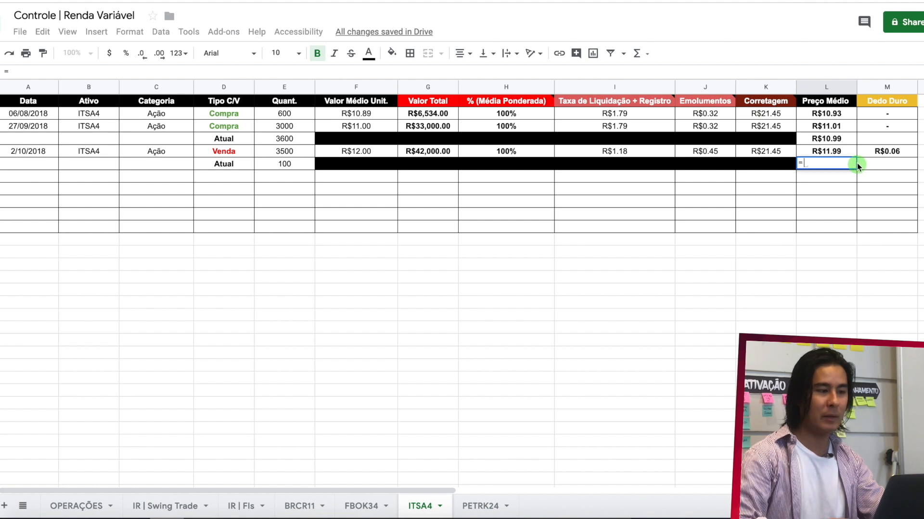
pyautogui.click(849, 137)
pyautogui.press('Return')
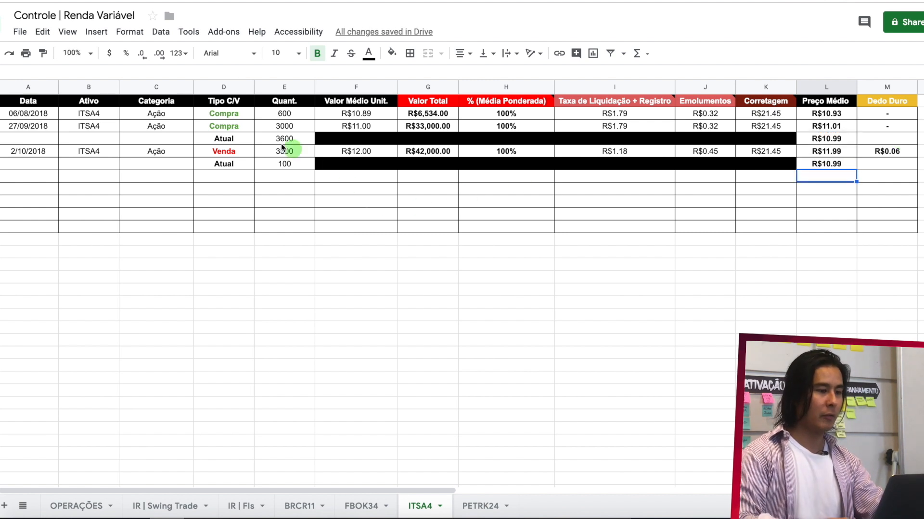
# - Copy the ITSA4 sale row, A5 to M5, into row 3 of the IR | Swing Trade sheet
pyautogui.moveTo(42, 155); pyautogui.dragTo(864, 155)
pyautogui.hotkey('ctrl', 'c')
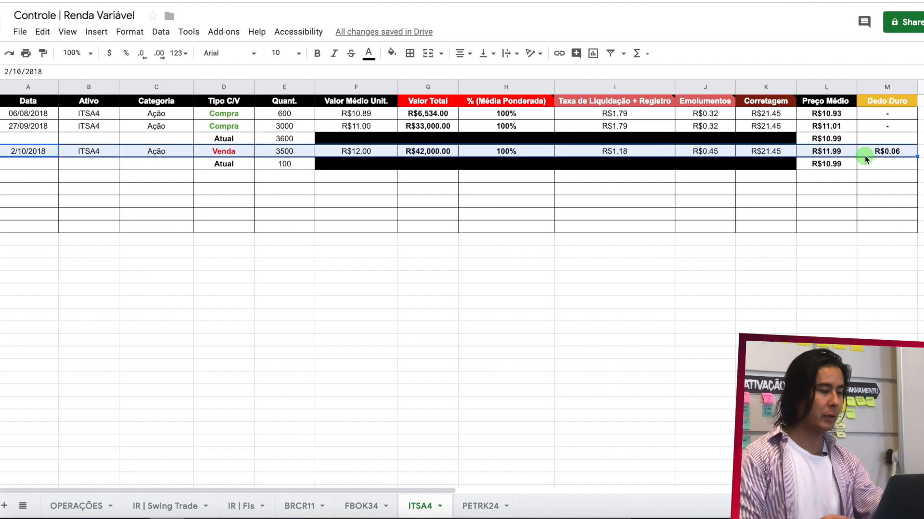
pyautogui.click(172, 509)
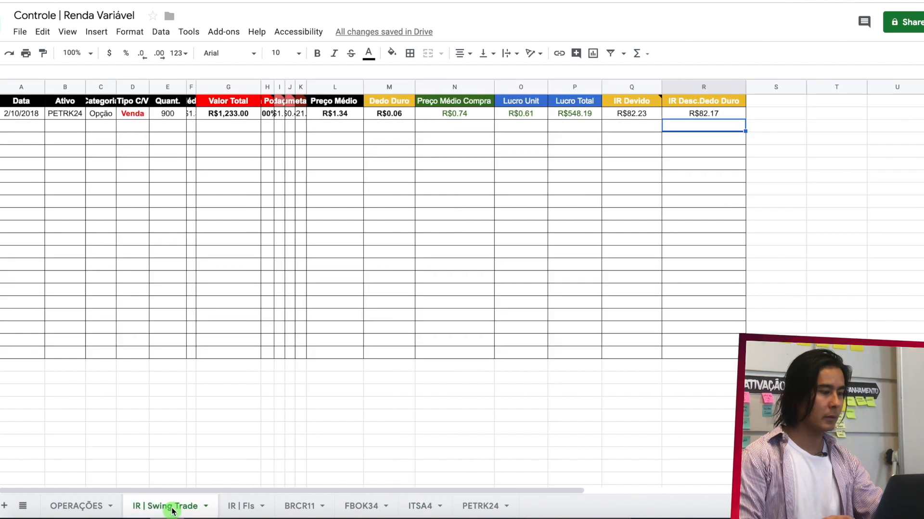
pyautogui.click(25, 125)
pyautogui.hotkey('ctrl', 'v')
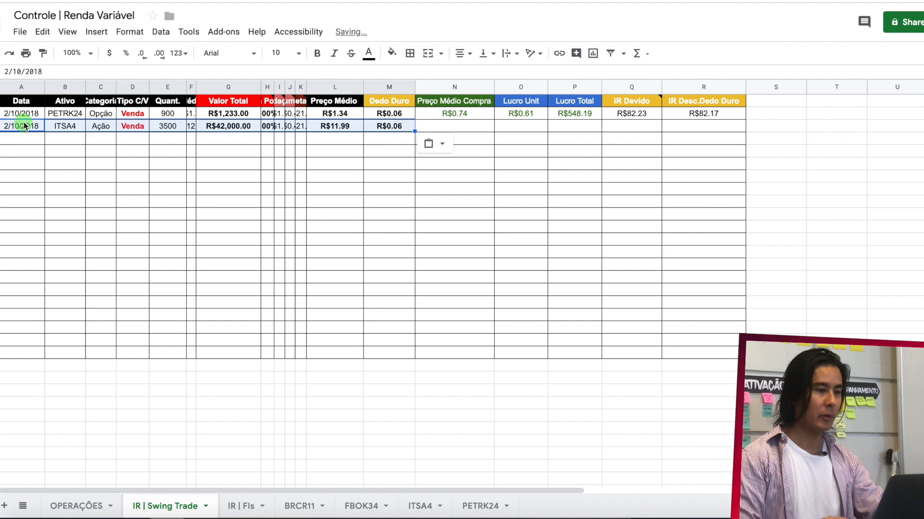
# - Set Preço Médio Compra in N3 of the IR | Swing Trade sheet to the ITSA4 average price with =ITSA4!L4
pyautogui.click(455, 126)
pyautogui.write('=')
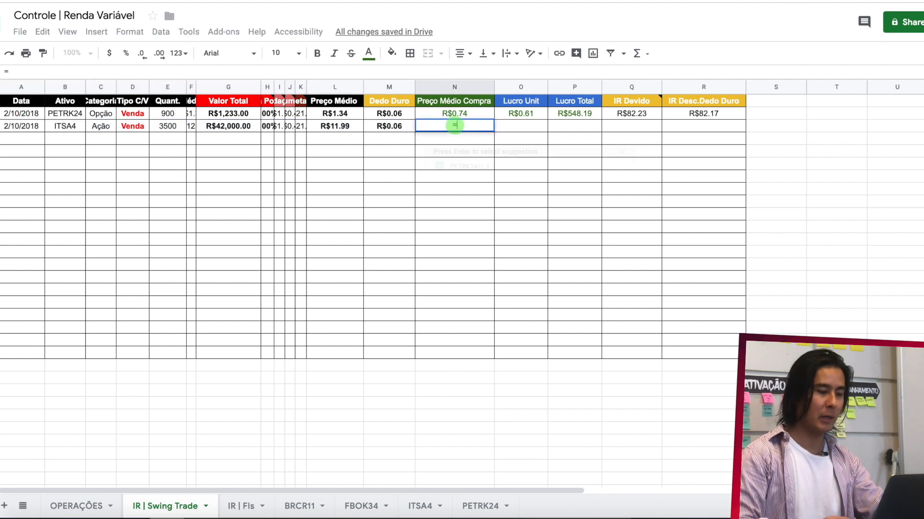
pyautogui.click(421, 508)
pyautogui.click(828, 155)
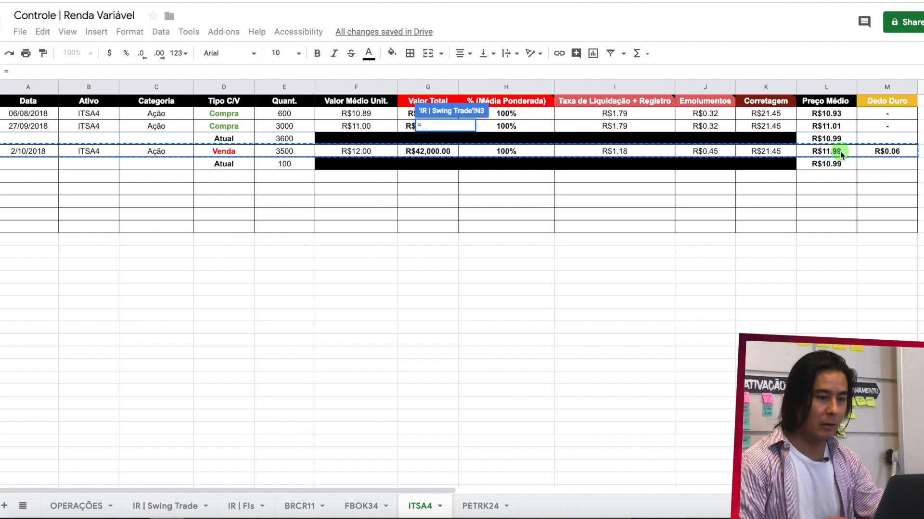
pyautogui.click(842, 140)
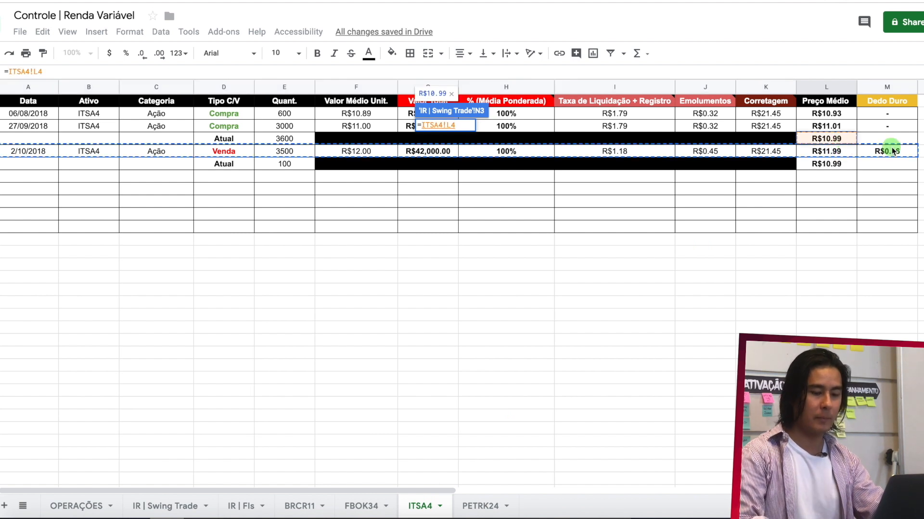
pyautogui.press('Return')
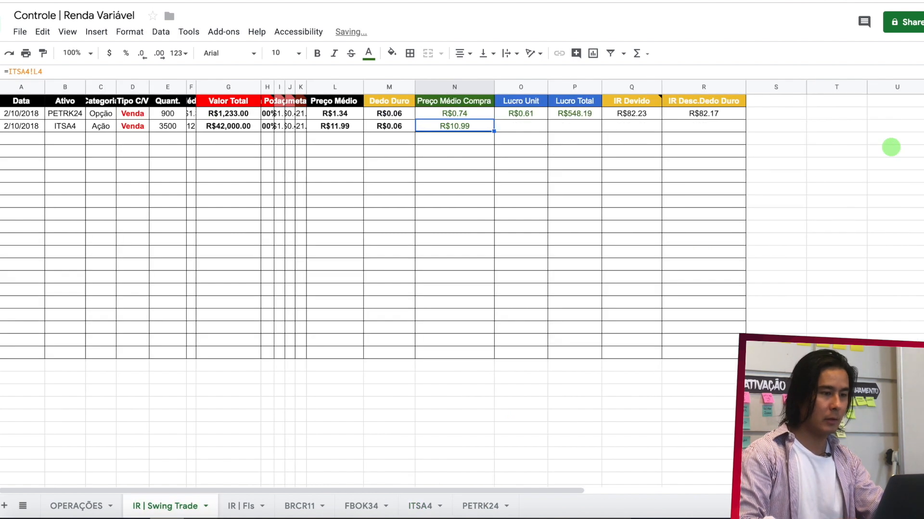
# - Extend the Lucro Unit and Lucro Total formulas from O2 and P2 down to the ITSA4 sale in row 3
pyautogui.click(529, 117)
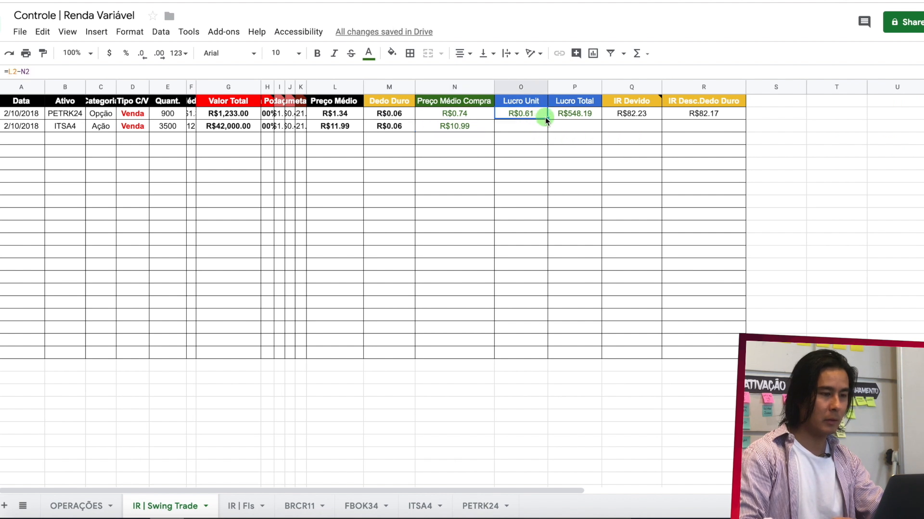
pyautogui.moveTo(546, 117); pyautogui.dragTo(546, 127)
pyautogui.click(593, 115)
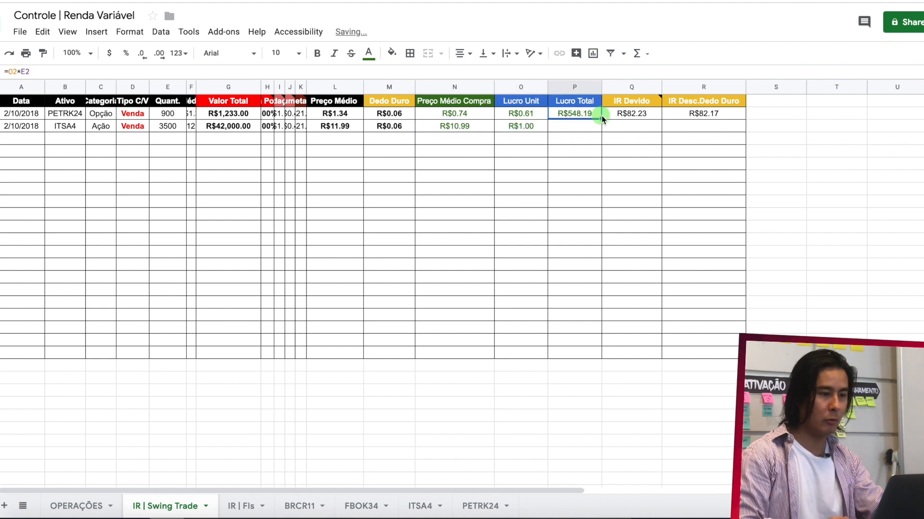
pyautogui.moveTo(601, 118); pyautogui.dragTo(600, 126)
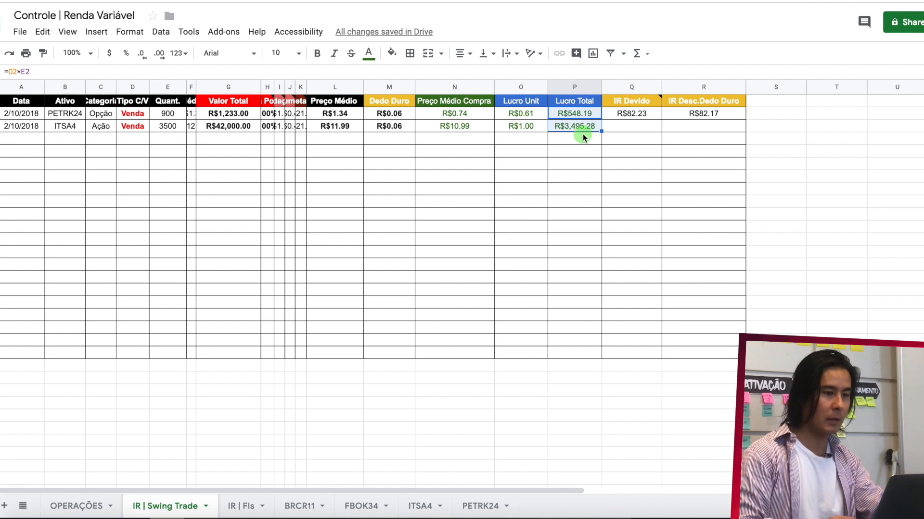
# - Calculate IR Devido for the ITSA4 sale in Q3 with =P3*15%
pyautogui.click(621, 129)
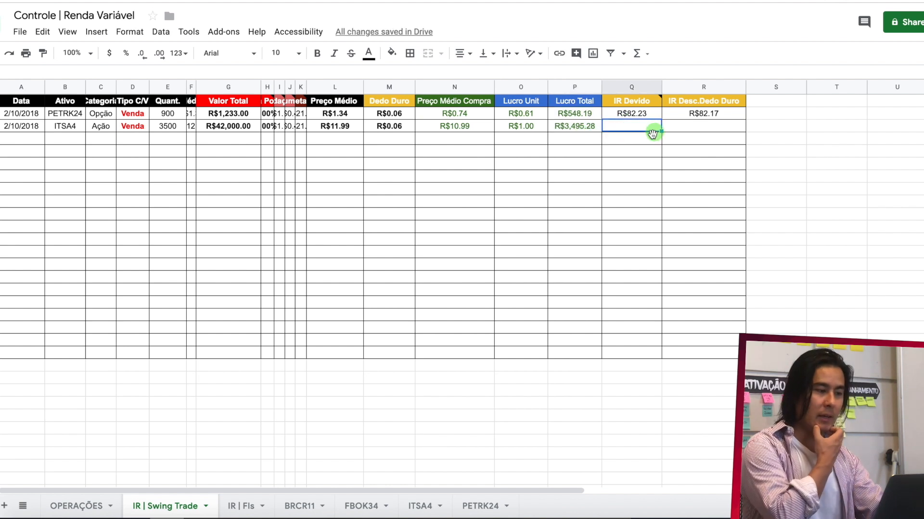
pyautogui.write('=')
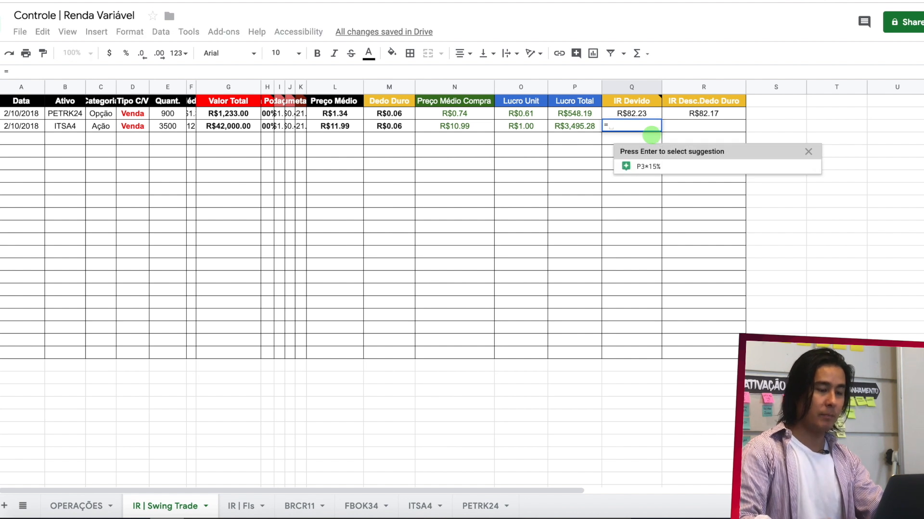
pyautogui.write('P3')
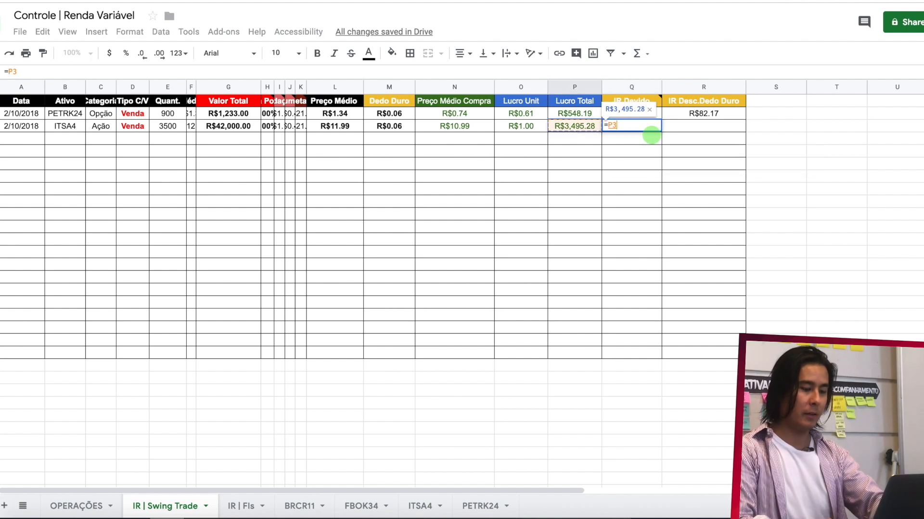
pyautogui.write('*')
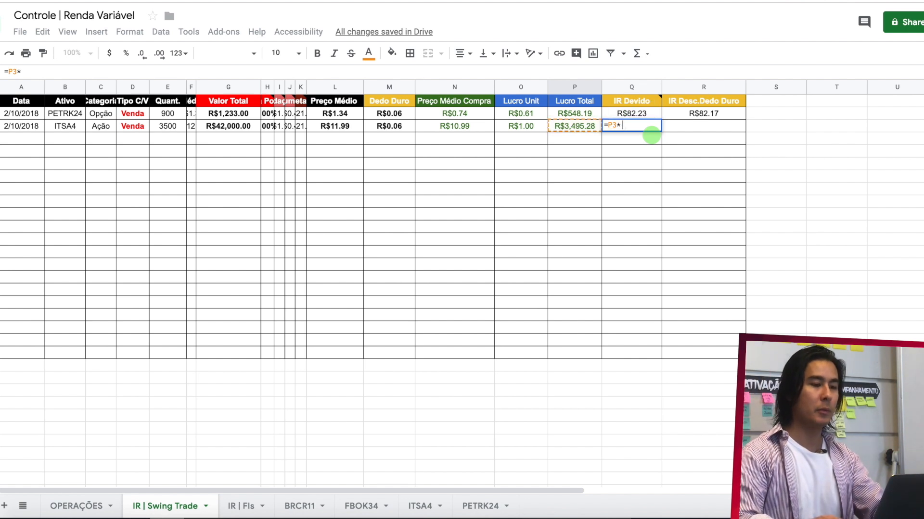
pyautogui.write('15%')
pyautogui.press('Return')
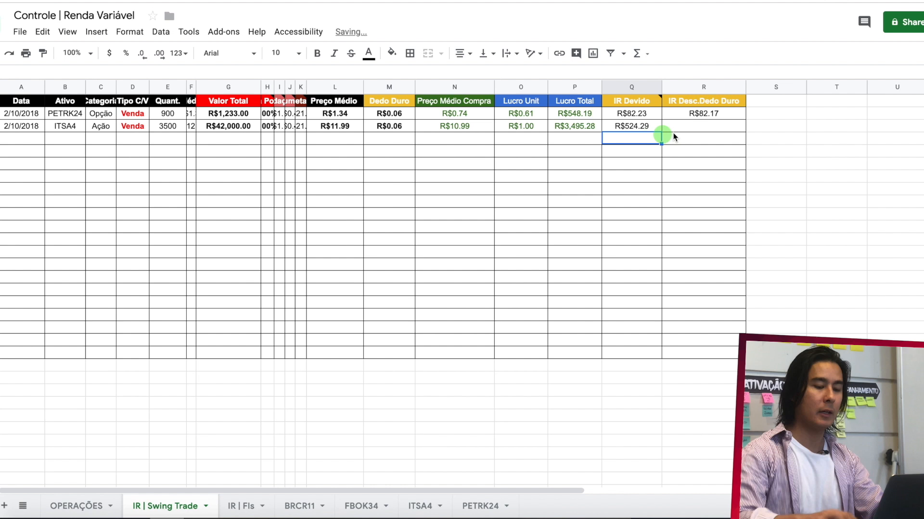
# - Calculate IR Desc.Dedo Duro for the ITSA4 sale in R3 with =Q3-M3
pyautogui.click(701, 126)
pyautogui.write('=Q3')
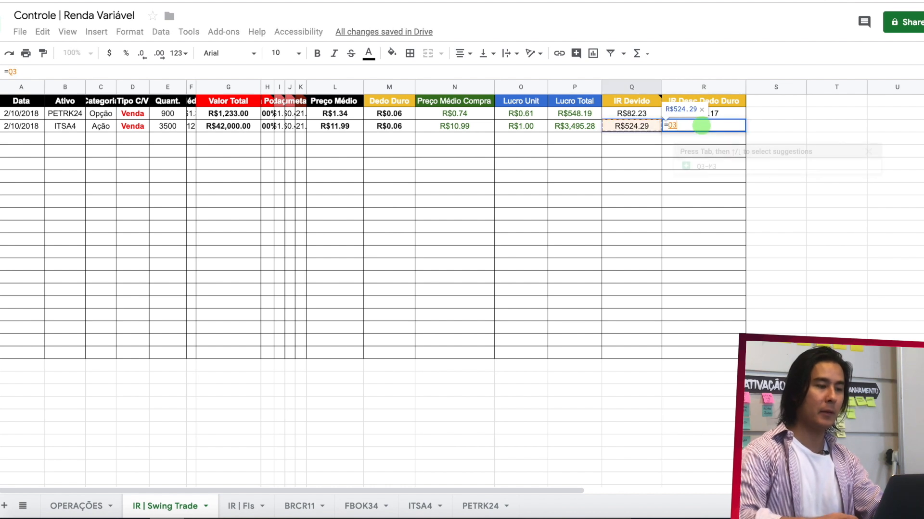
pyautogui.write('-')
pyautogui.click(396, 127)
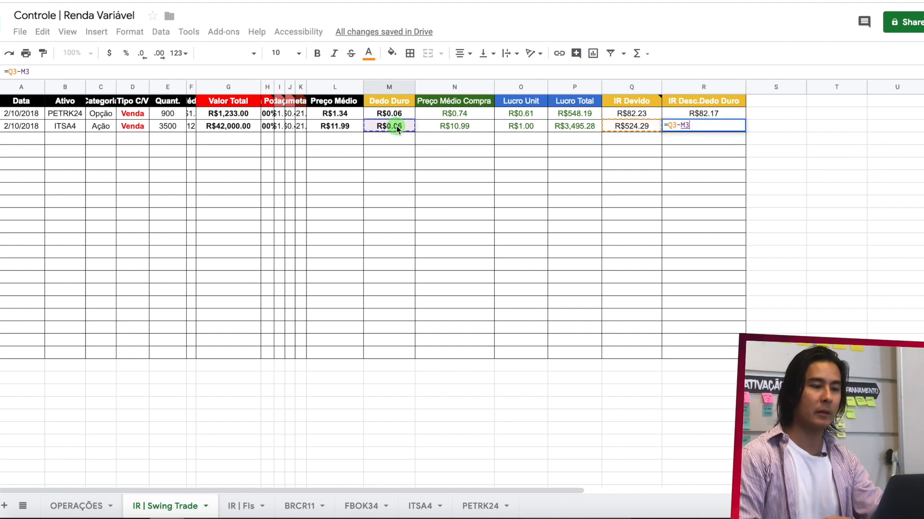
pyautogui.press('Return')
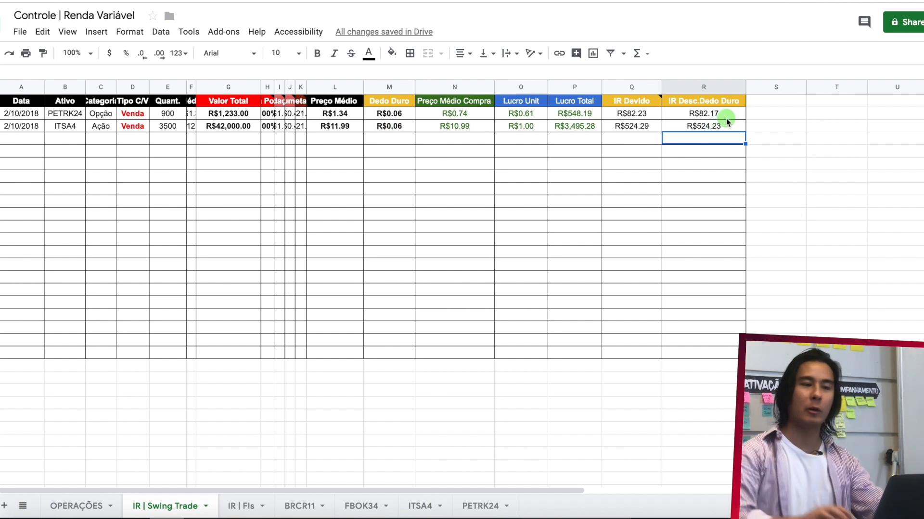
# - Review the IR Desc.Dedo Duro amounts in the IR | Swing Trade and IR | FIs sheets
pyautogui.moveTo(722, 114); pyautogui.dragTo(723, 125)
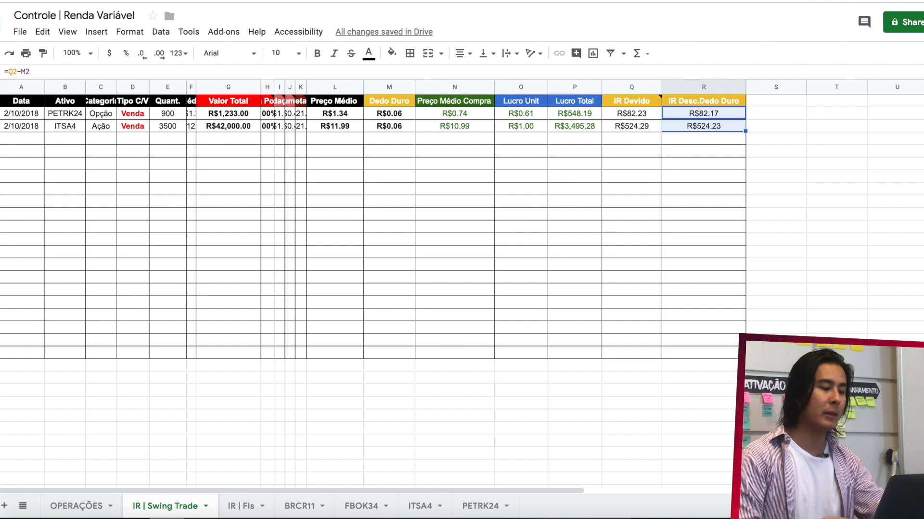
pyautogui.click(242, 505)
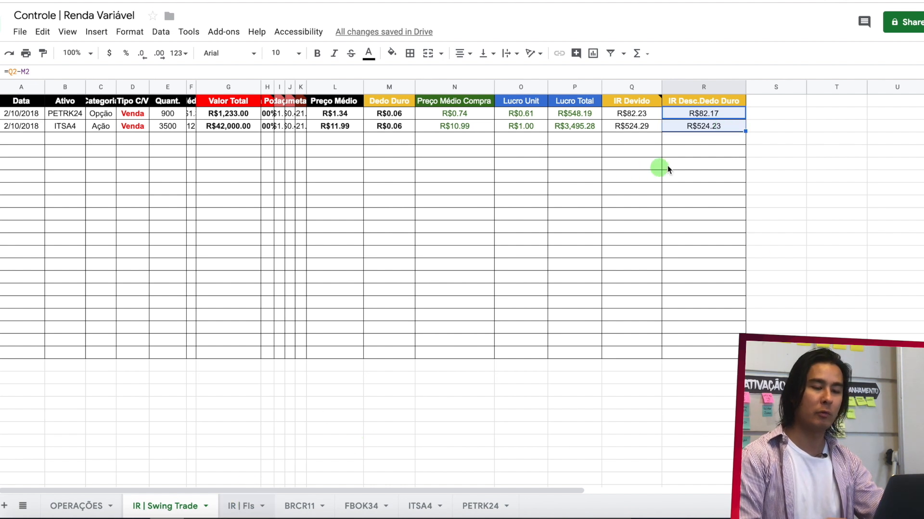
pyautogui.click(717, 126)
pyautogui.click(722, 114)
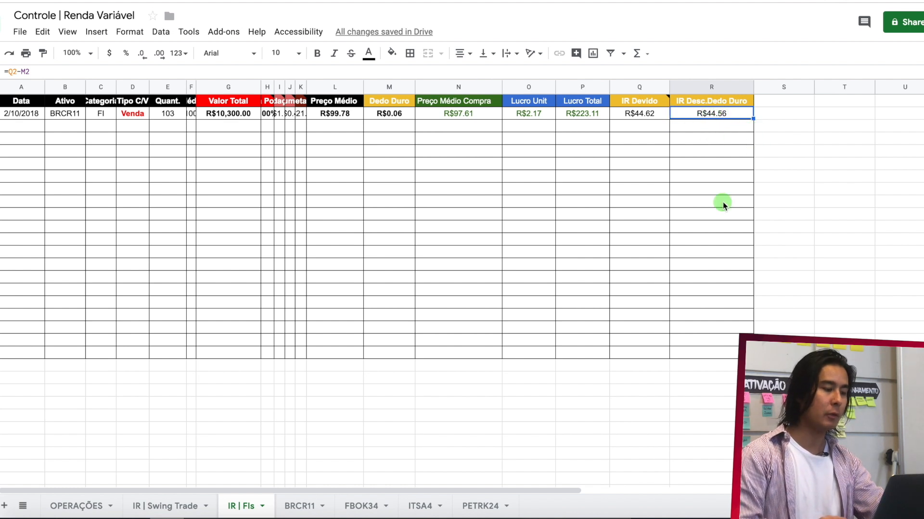
pyautogui.click(171, 507)
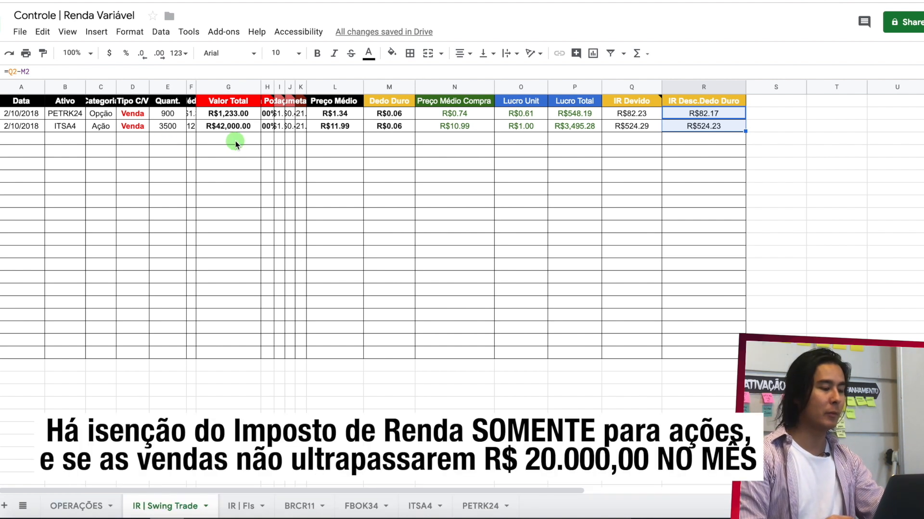
# - Set the quantity of the ITSA4 sale in E9 of the OPERAÇÕES sheet to 500
pyautogui.click(69, 510)
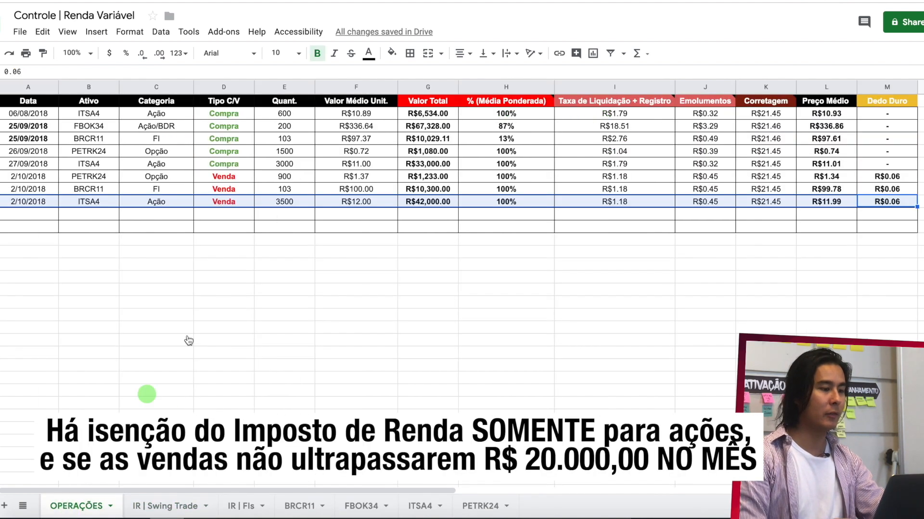
pyautogui.click(301, 206)
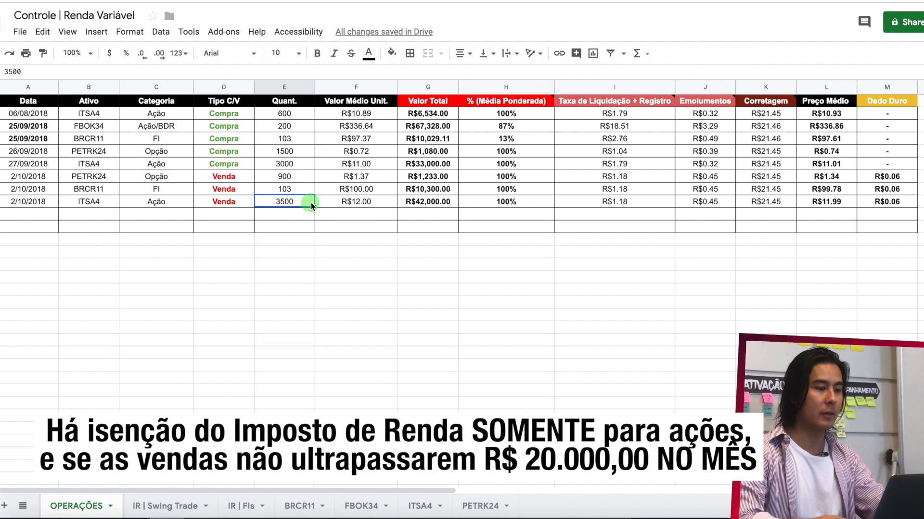
pyautogui.write('500')
pyautogui.press('Return')
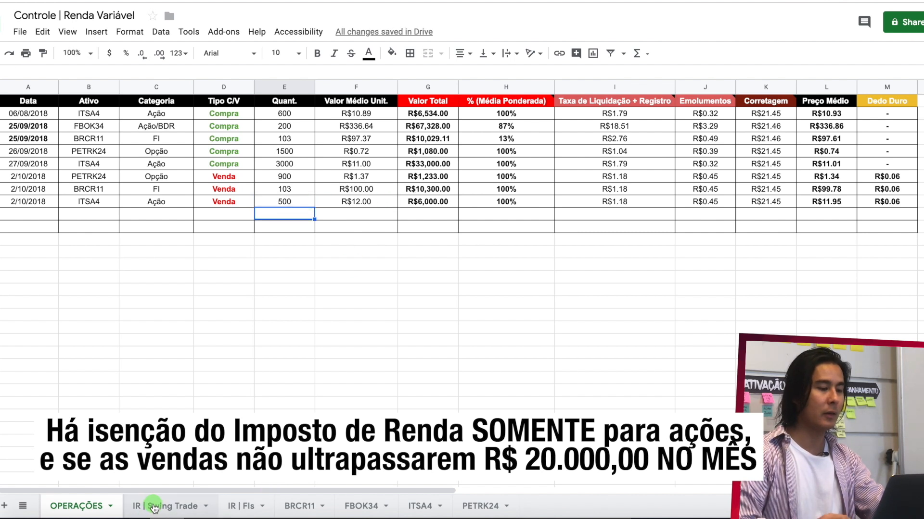
# - Set the quantity of the sale row in E5 of the ITSA4 sheet to 500
pyautogui.click(418, 506)
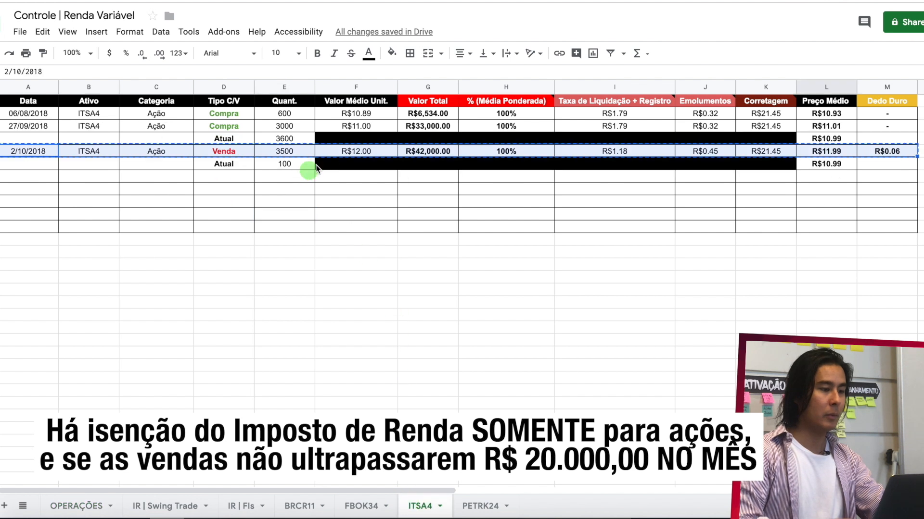
pyautogui.click(296, 153)
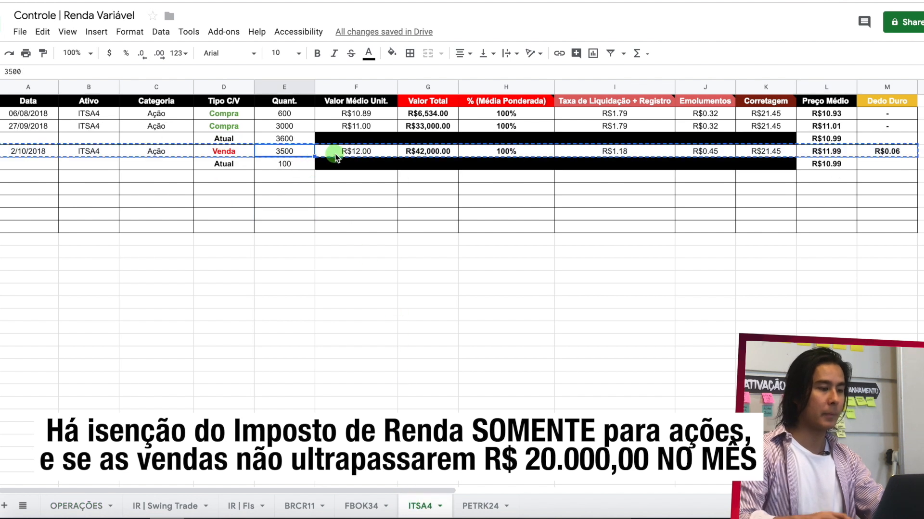
pyautogui.write('500')
pyautogui.press('Return')
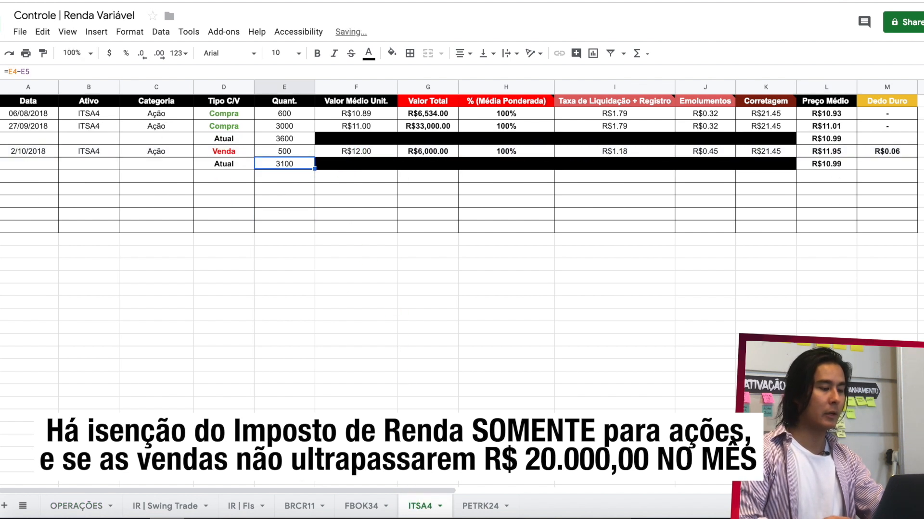
# - Set the quantity of the ITSA4 sale in E3 of the IR | Swing Trade sheet to 500
pyautogui.click(161, 505)
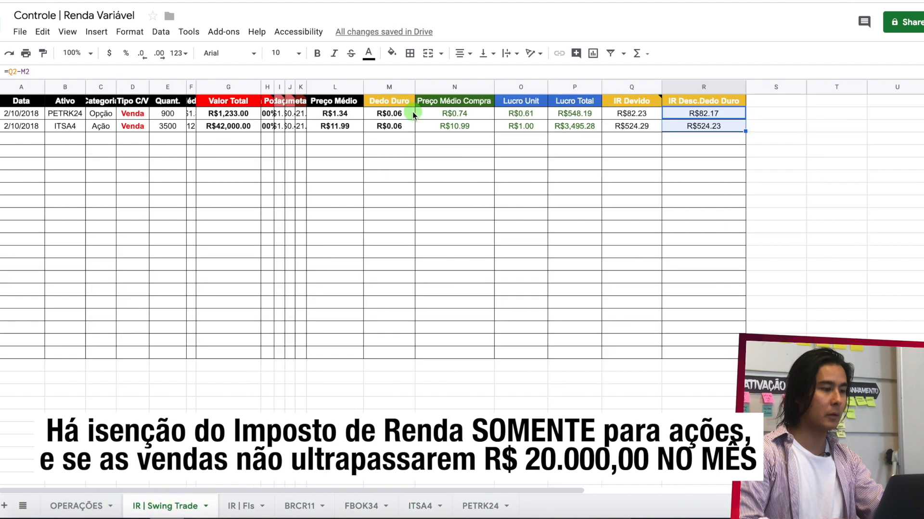
pyautogui.click(169, 127)
pyautogui.write('500')
pyautogui.press('Return')
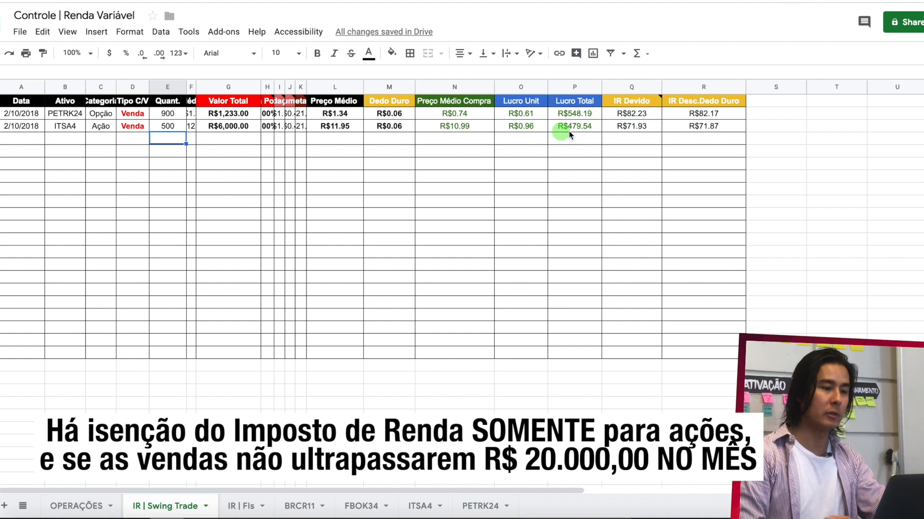
# - Inspect the Lucro Total formula of the ITSA4 sale in P3
pyautogui.click(591, 129)
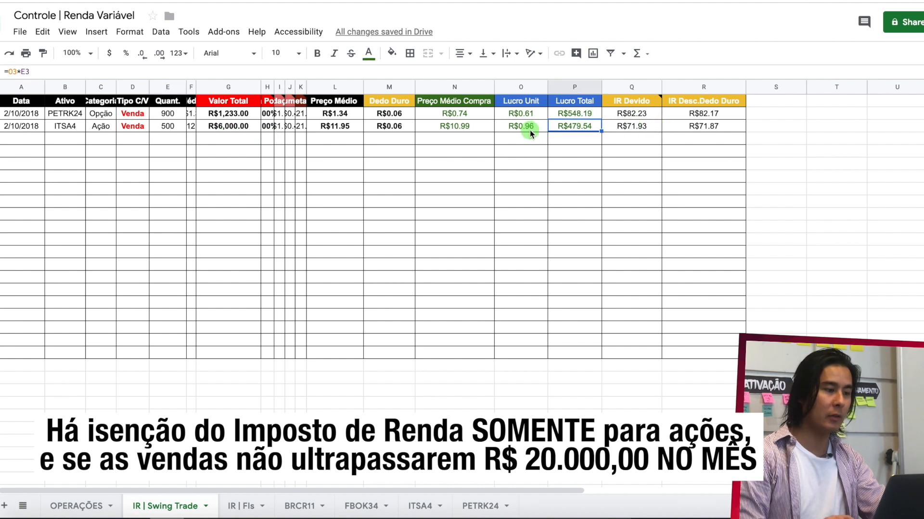
pyautogui.doubleClick(568, 133)
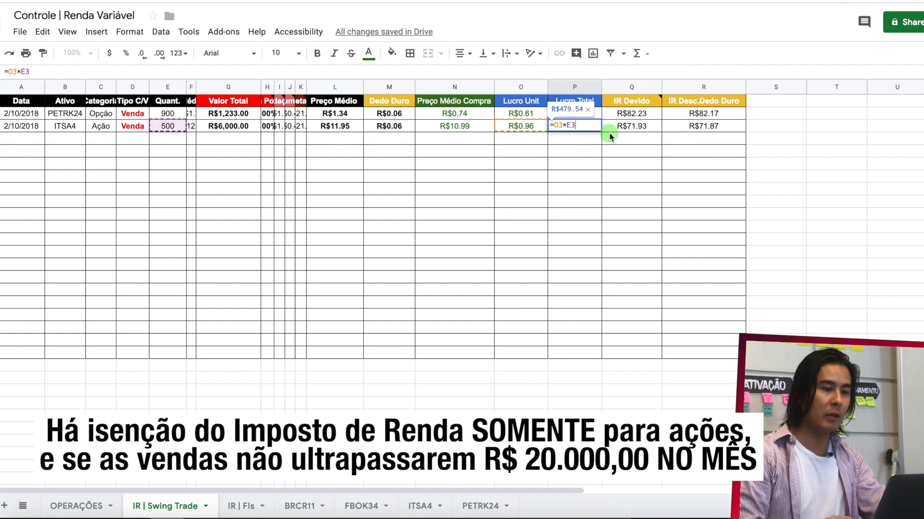
pyautogui.press('Return')
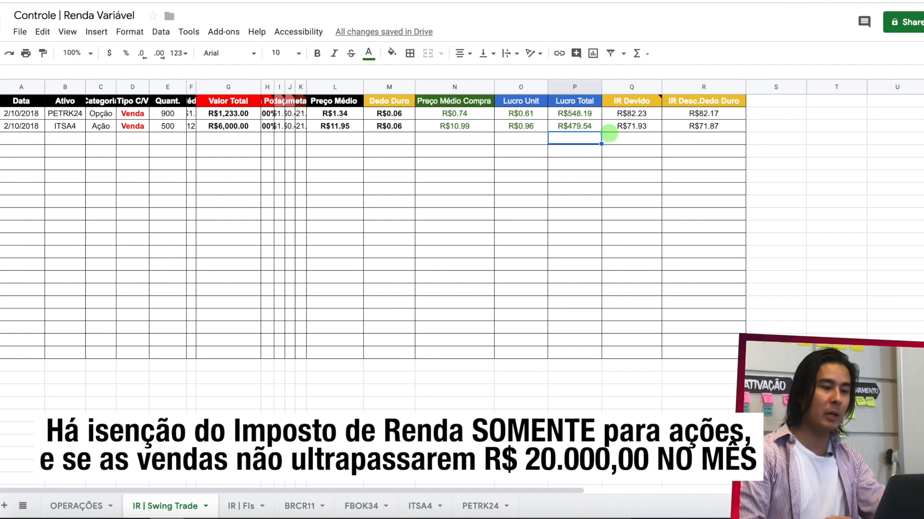
# - Set IR Devido in Q3 and IR Desc.Dedo Duro in R3 of the ITSA4 sale to 0
pyautogui.click(651, 126)
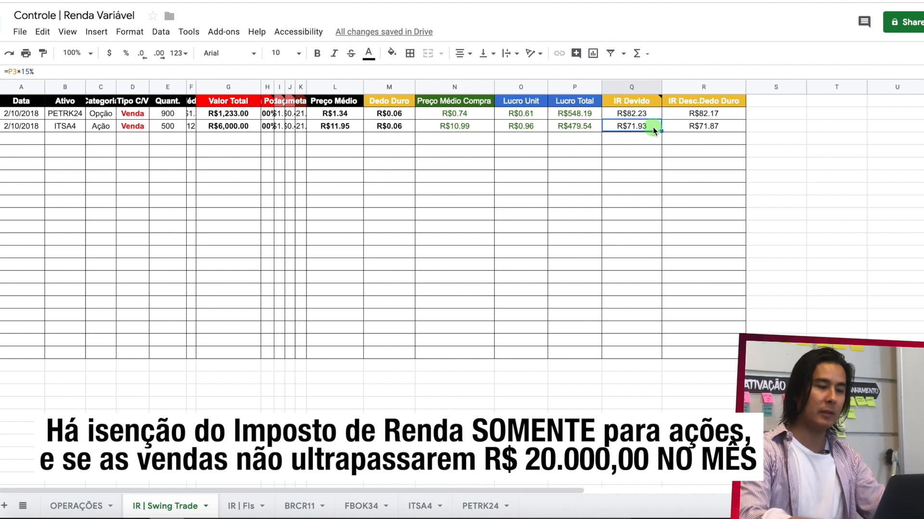
pyautogui.write('0')
pyautogui.press('Return')
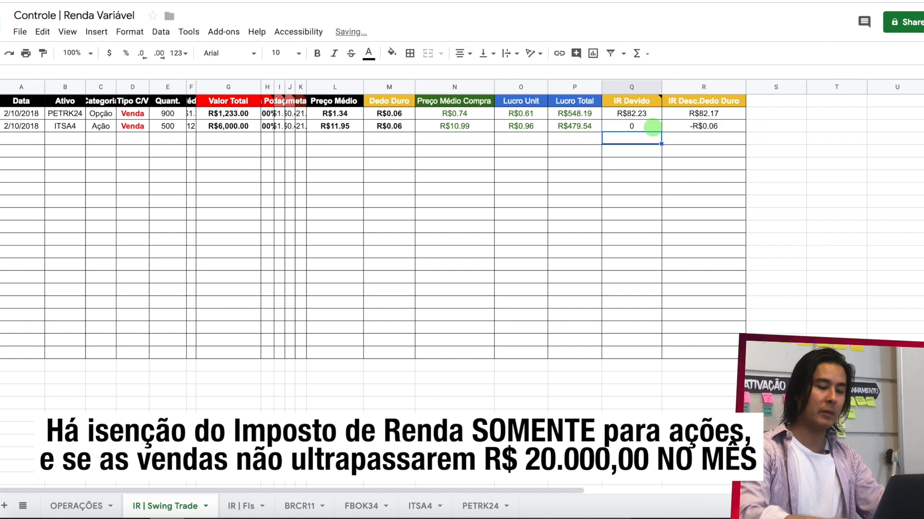
pyautogui.click(696, 126)
pyautogui.write('0')
pyautogui.press('Return')
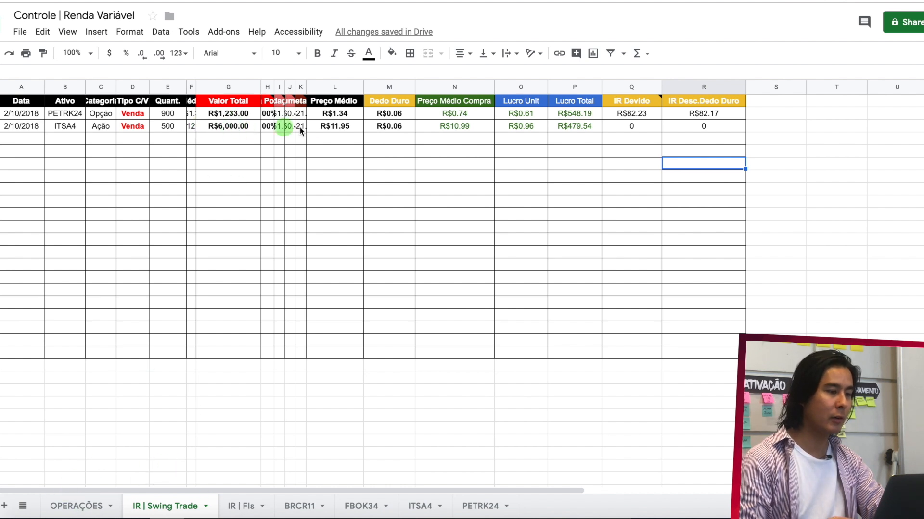
# - Replace the Preço Médio formula of the ITSA4 sale in L3 with the value 7
pyautogui.click(348, 127)
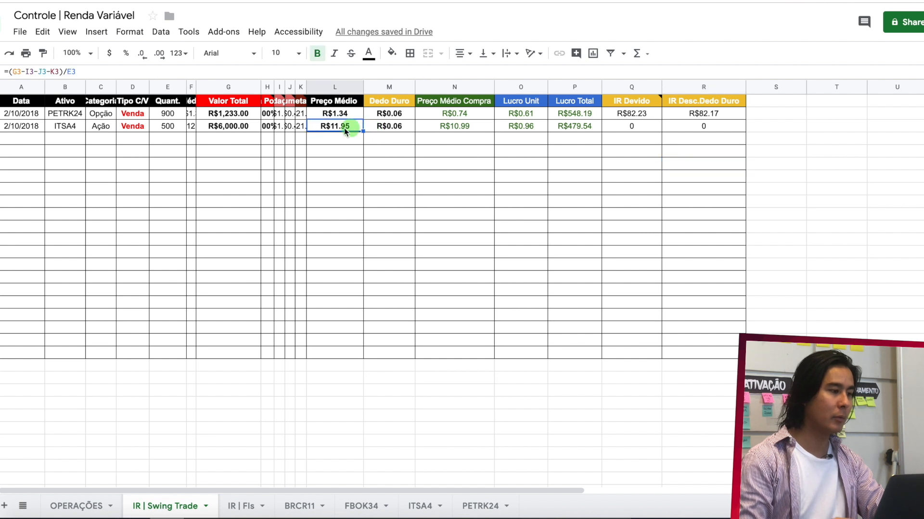
pyautogui.click(103, 71)
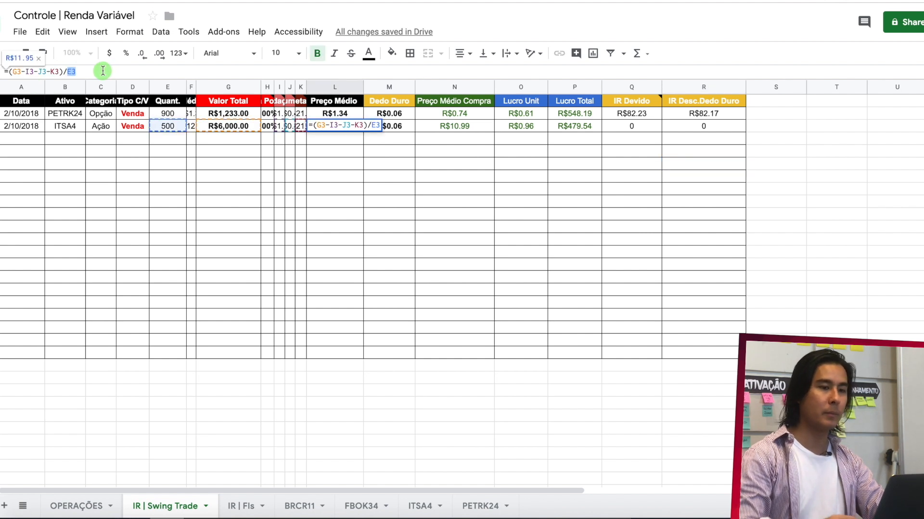
pyautogui.hotkey('ctrl', 'a')
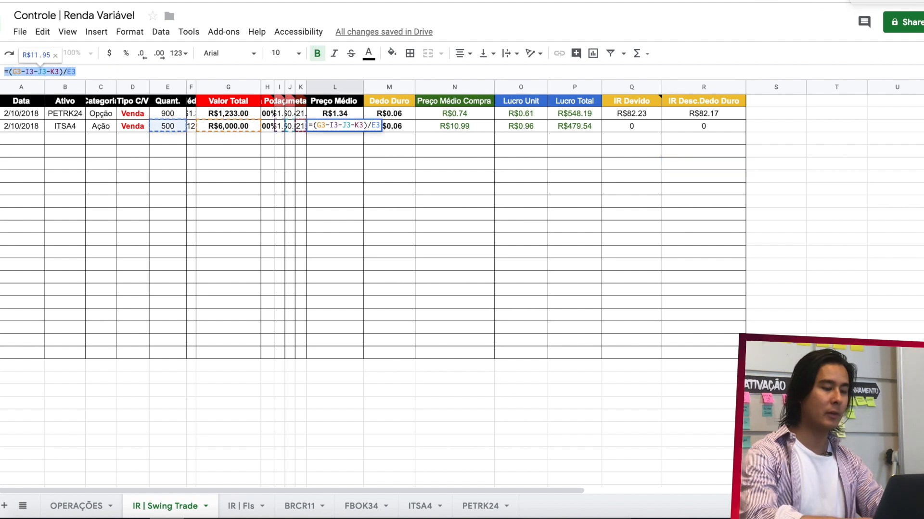
pyautogui.write('7')
pyautogui.press('Return')
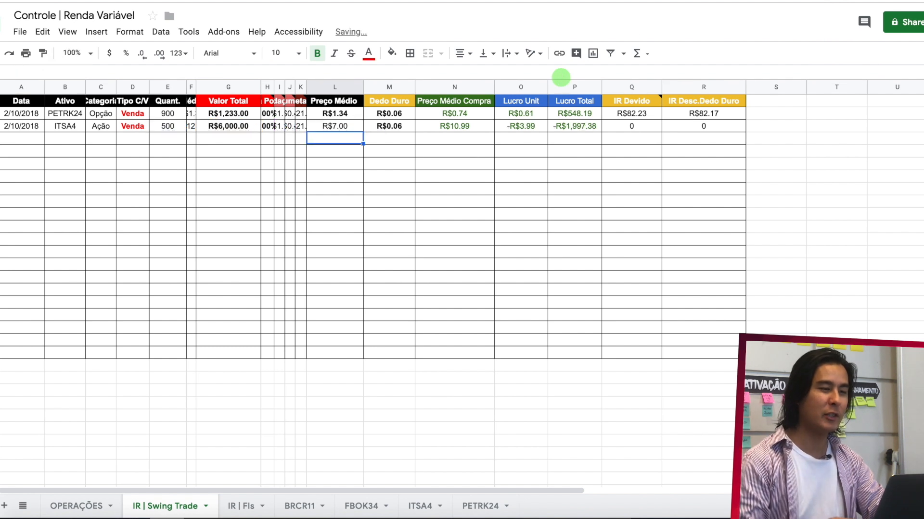
# - Colour the text of Lucro Unit and Lucro Total of the ITSA4 sale in O3:P3 red
pyautogui.click(582, 127)
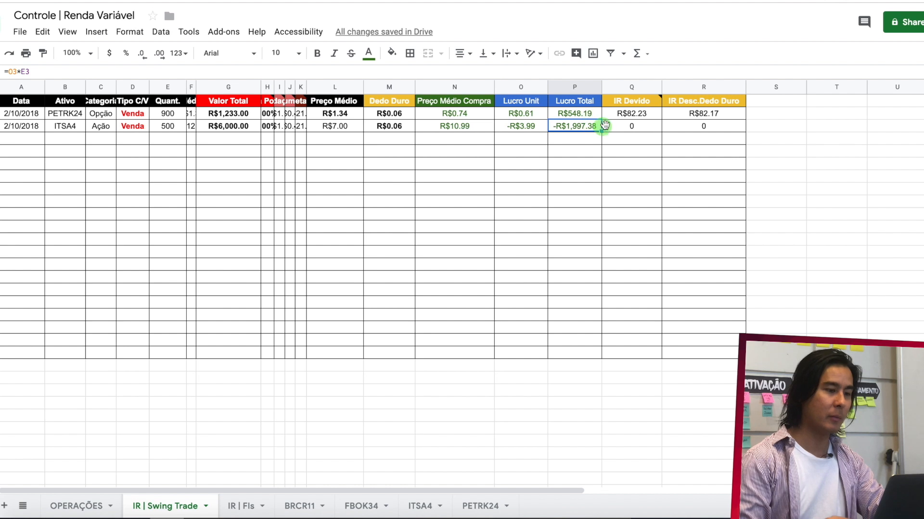
pyautogui.moveTo(543, 127); pyautogui.dragTo(515, 124)
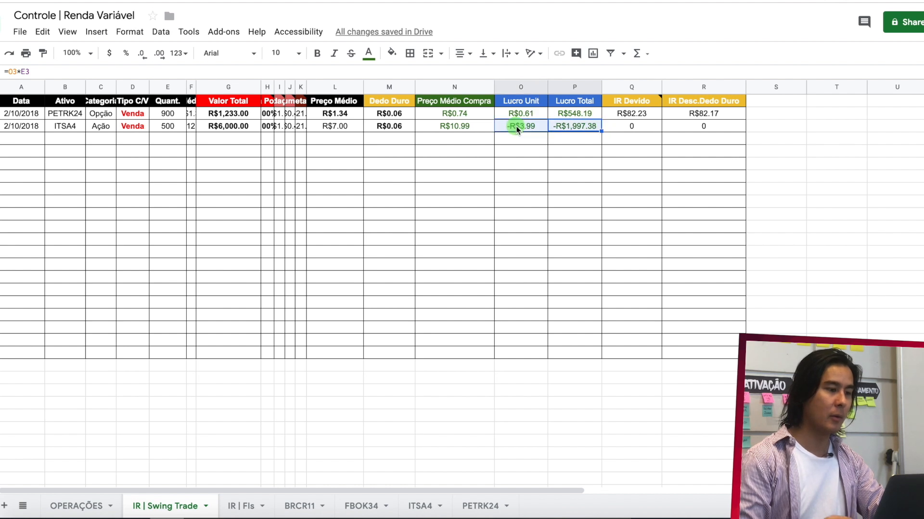
pyautogui.click(369, 52)
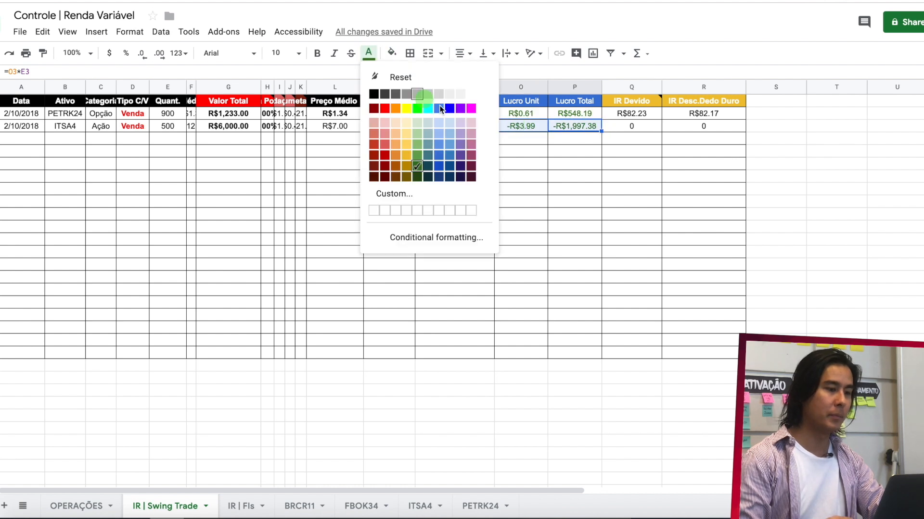
pyautogui.click(384, 109)
pyautogui.click(580, 176)
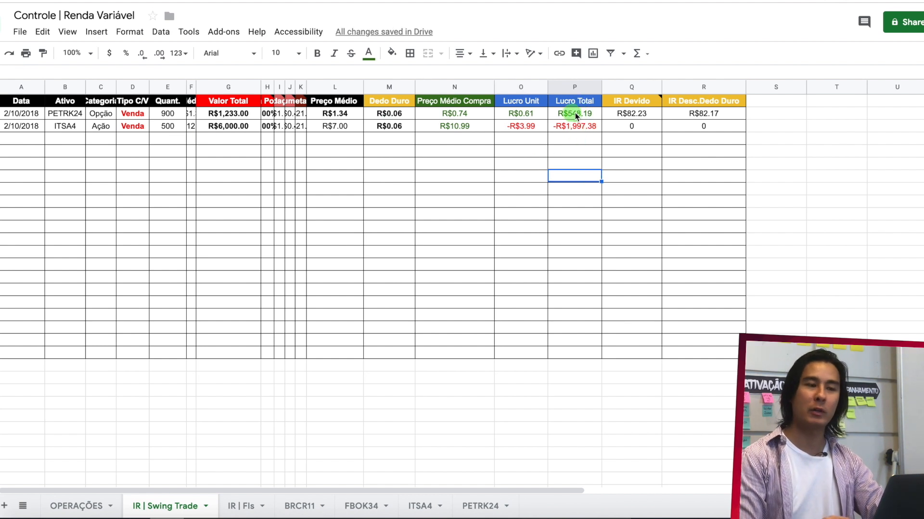
# - Add up the Lucro Total of both sales in P4 with the formula =P2+P3
pyautogui.click(582, 141)
pyautogui.write('=')
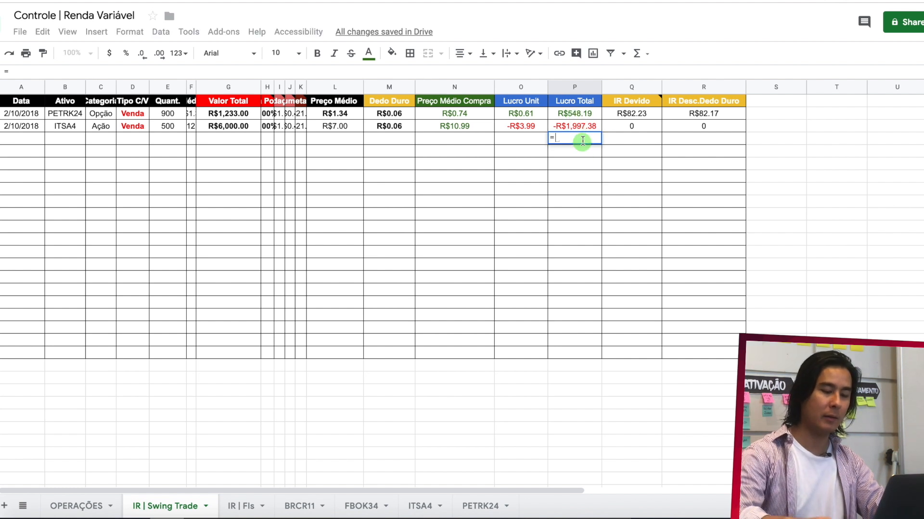
pyautogui.click(587, 115)
pyautogui.write('+')
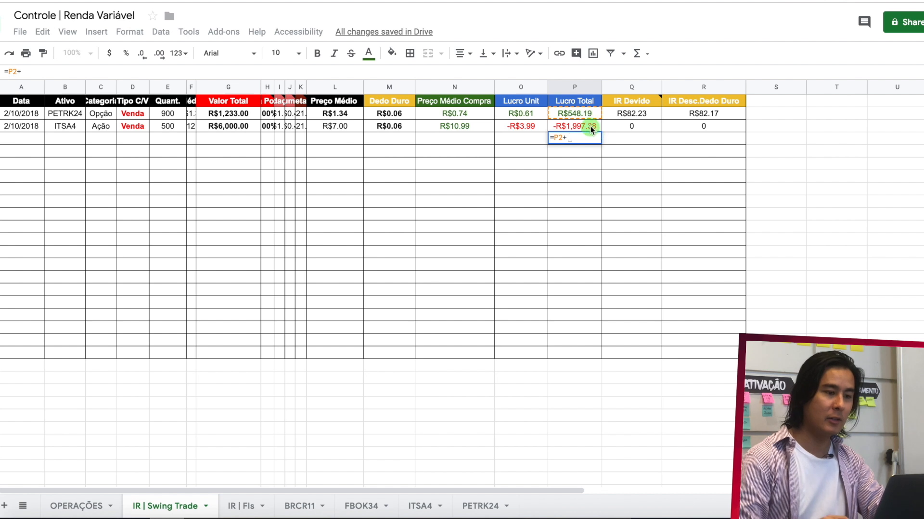
pyautogui.click(589, 126)
pyautogui.press('Return')
# - Colour the text of the summed Lucro Total in P4 red
pyautogui.click(581, 139)
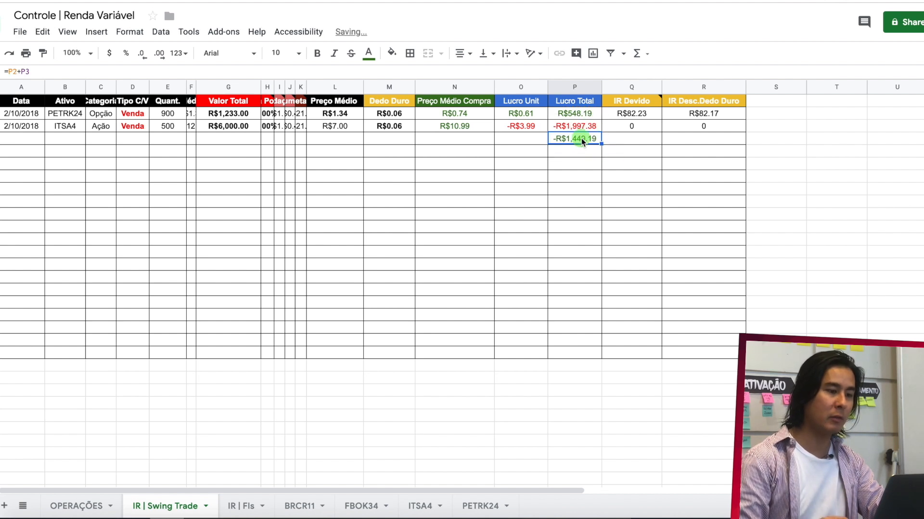
pyautogui.click(373, 60)
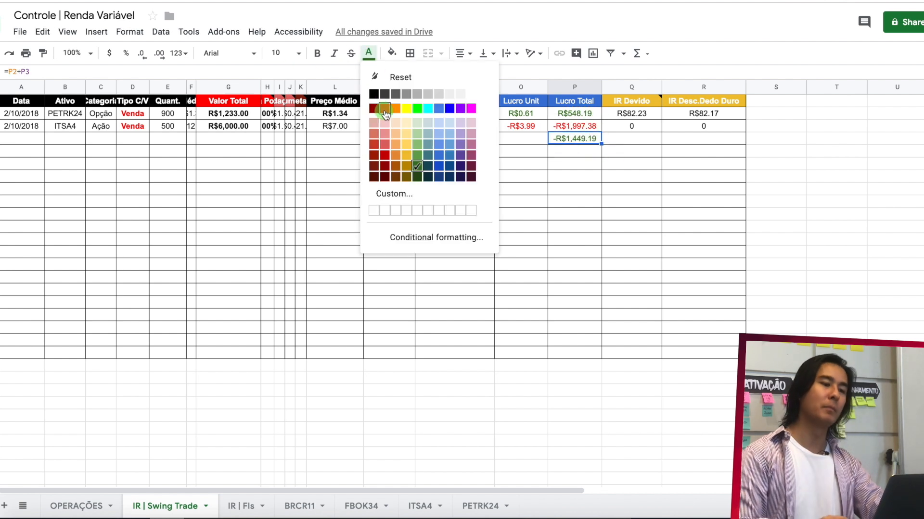
pyautogui.click(382, 102)
pyautogui.click(589, 154)
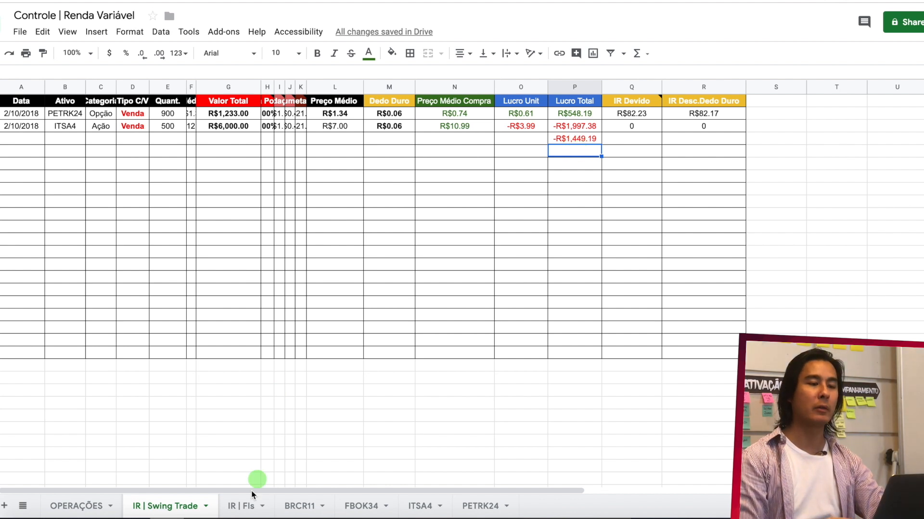
# - Check the BRCR11 sale in the IR | FIs sheet and return to the IR | Swing Trade sheet
pyautogui.click(241, 505)
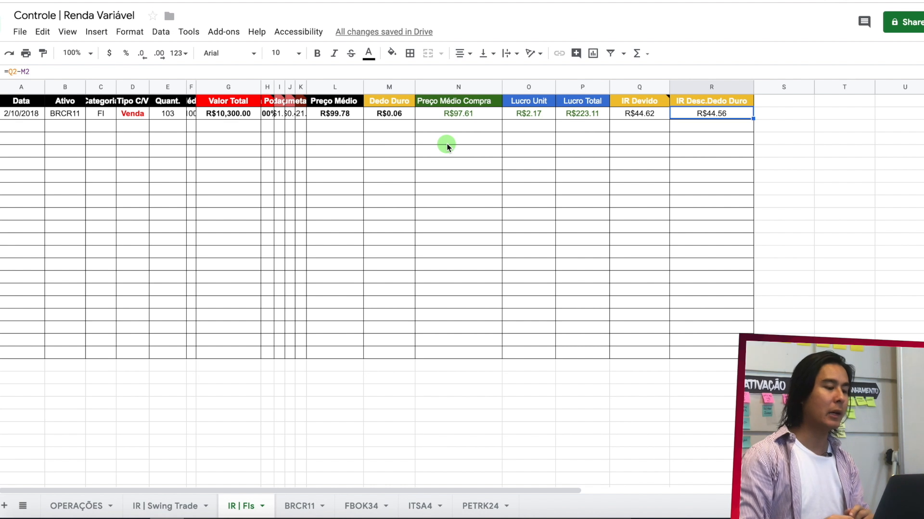
pyautogui.click(156, 509)
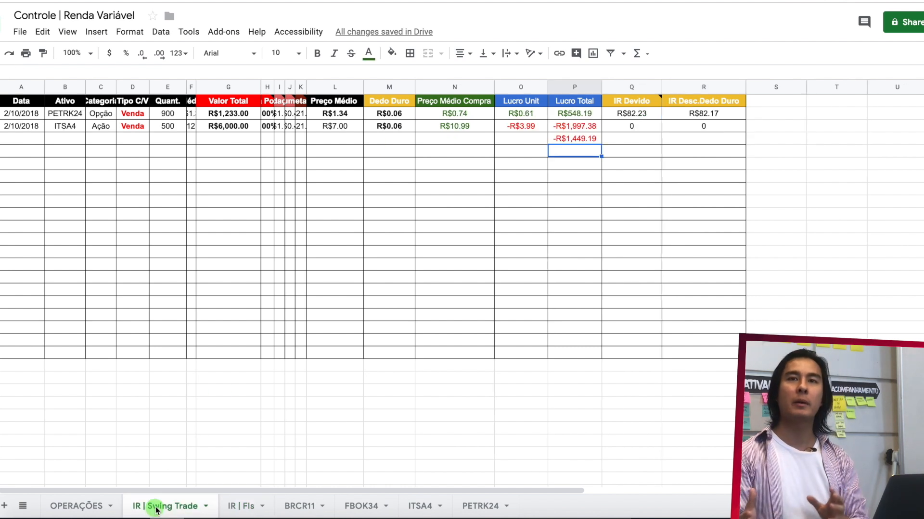